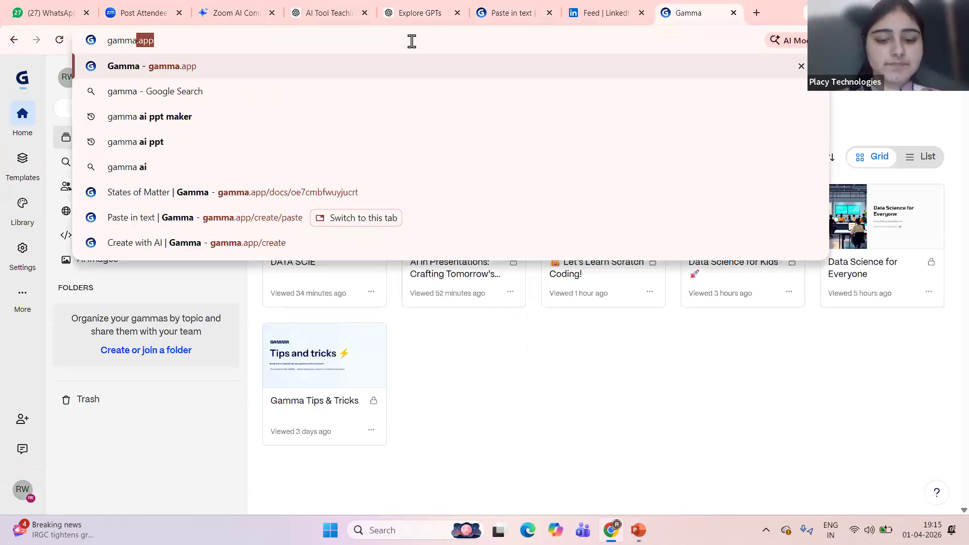
# Search Google for "gamma ai ppt maker" and open the gamma.app result
pyautogui.press('Return')
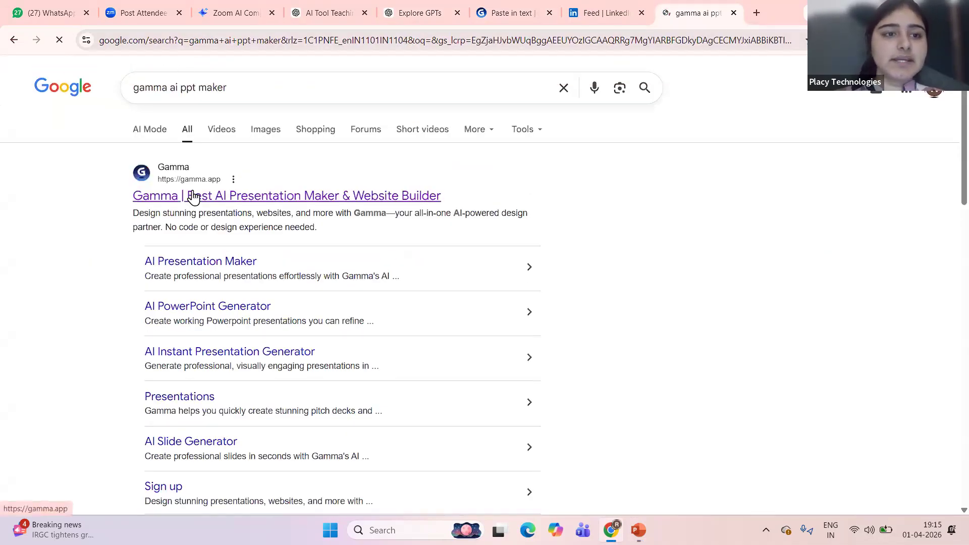
pyautogui.scroll(5, 192, 191)
pyautogui.scroll(-5, 266, 222)
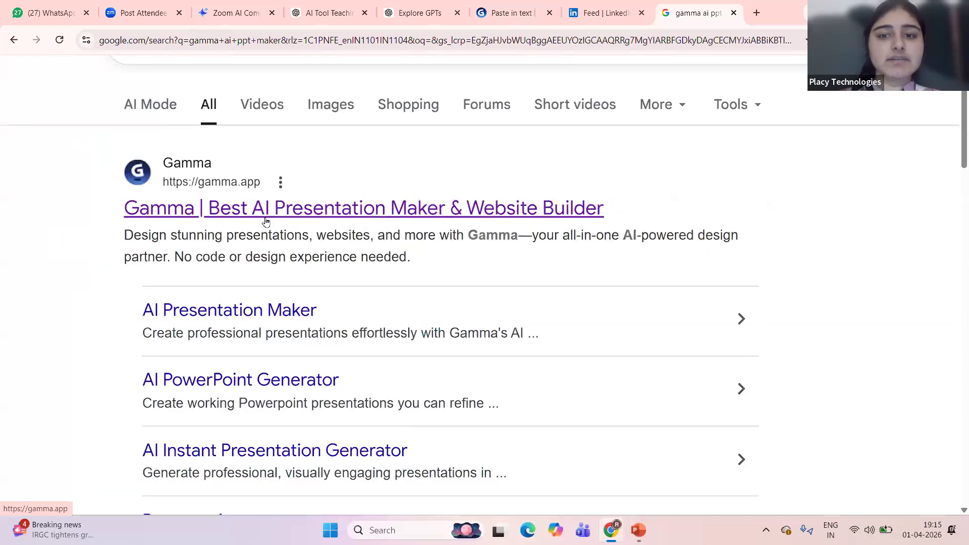
pyautogui.click(265, 218)
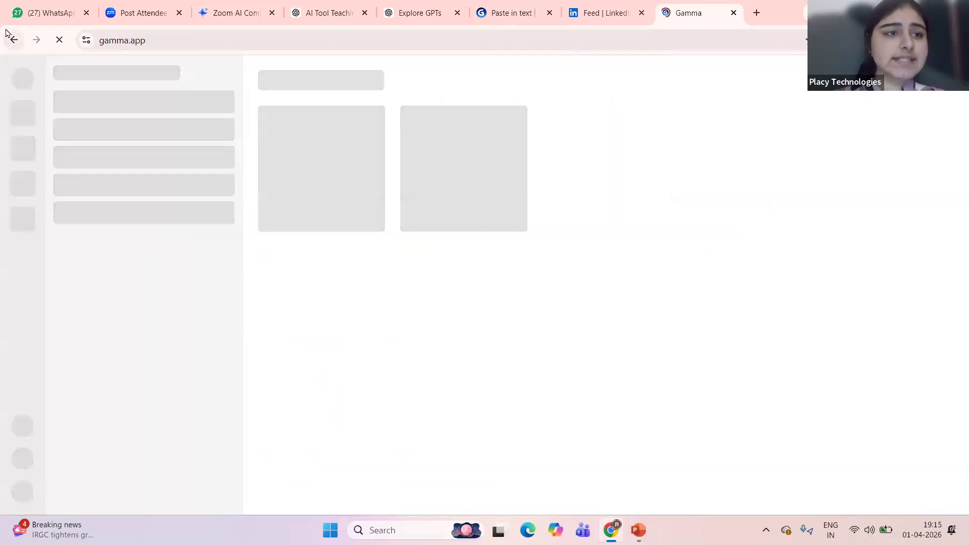
# Return to the search results and examine the Gamma listing's description and its sub-page links
pyautogui.hotkey('alt', 'Left')
pyautogui.scroll(4, 173, 221)
pyautogui.scroll(-3, 152, 225)
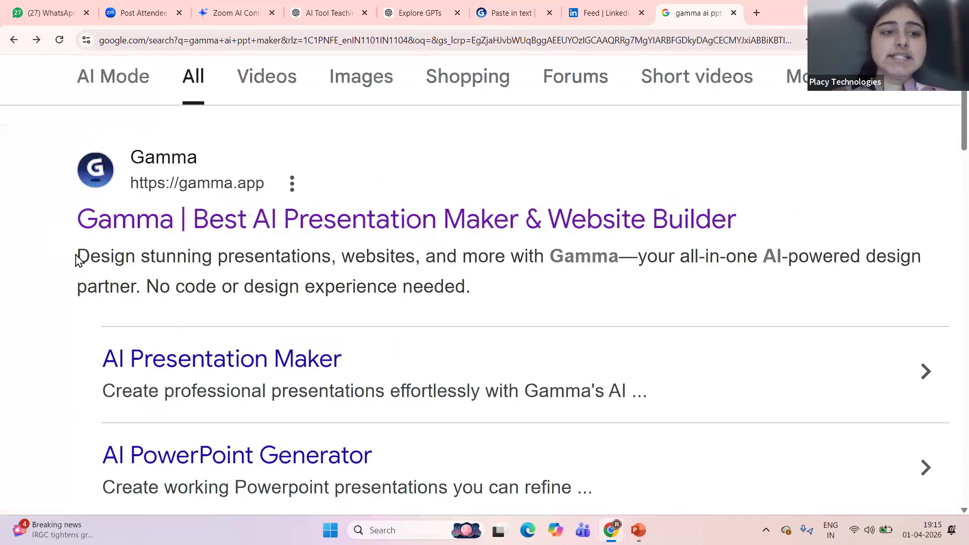
pyautogui.moveTo(77, 258); pyautogui.dragTo(786, 262)
pyautogui.hscroll(4, 785, 262)
pyautogui.hscroll(-4, 785, 264)
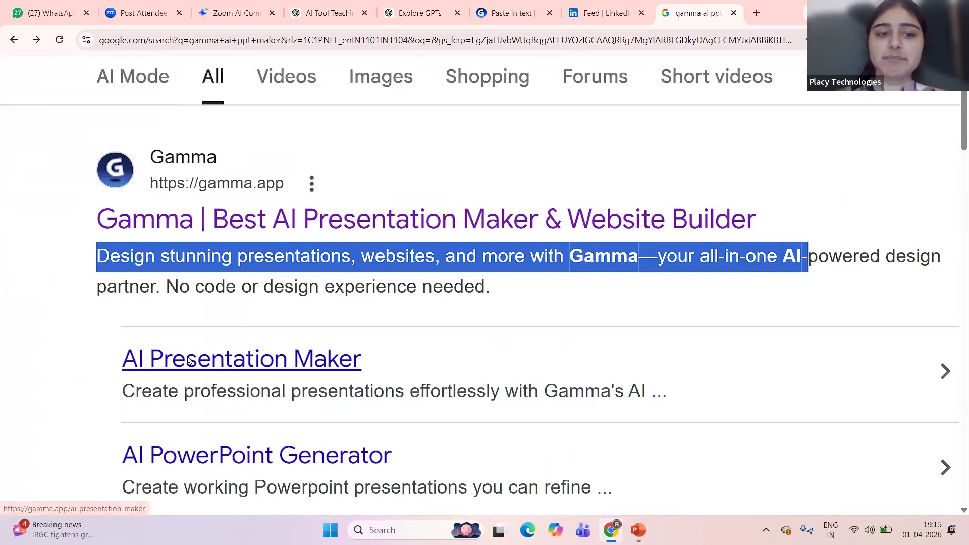
pyautogui.moveTo(96, 286); pyautogui.dragTo(495, 291)
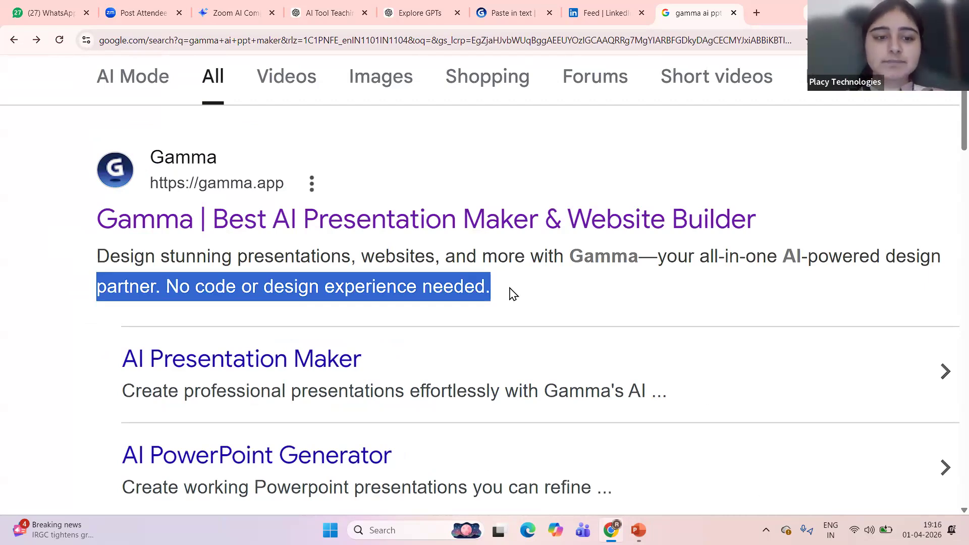
pyautogui.scroll(-4, 513, 295)
pyautogui.scroll(-2, 513, 295)
pyautogui.scroll(4, 217, 214)
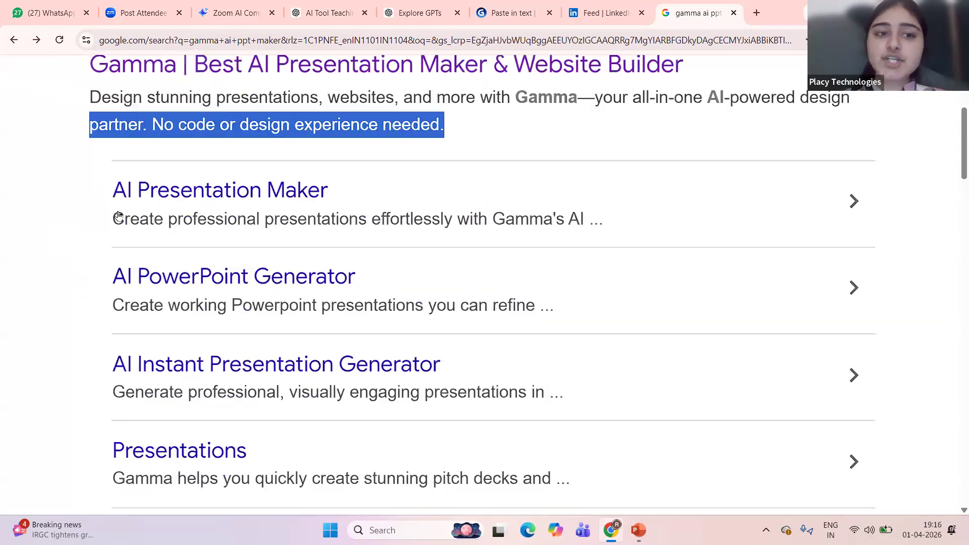
pyautogui.scroll(-1, 231, 251)
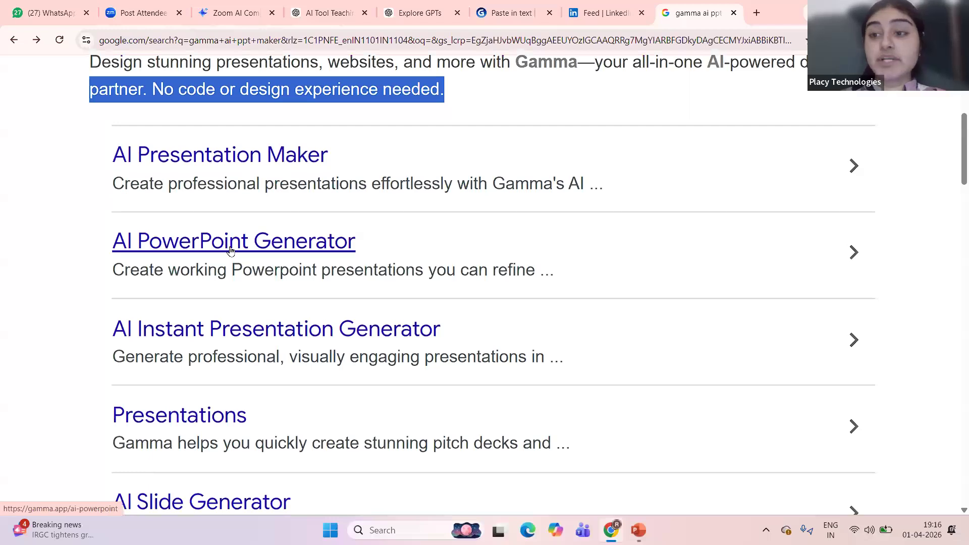
pyautogui.scroll(-2, 227, 340)
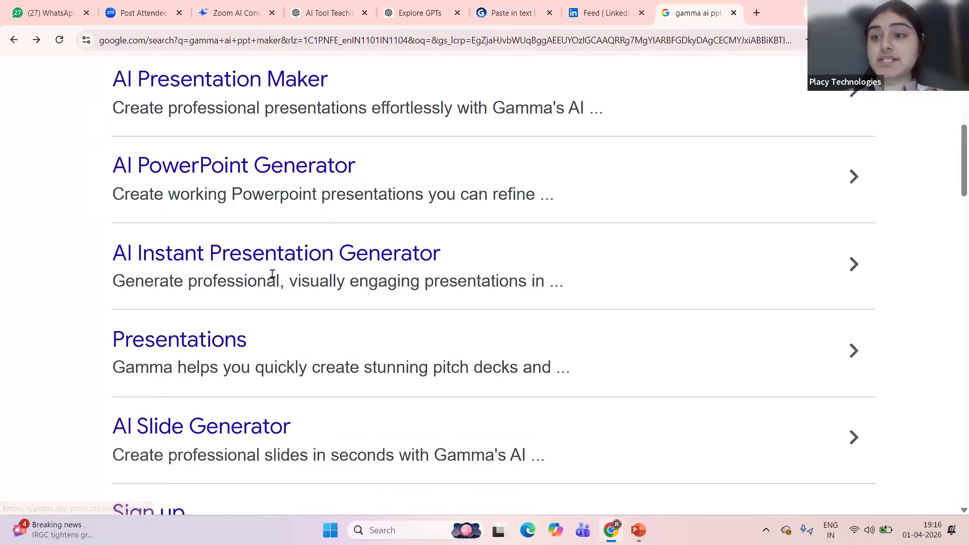
pyautogui.scroll(-4, 233, 289)
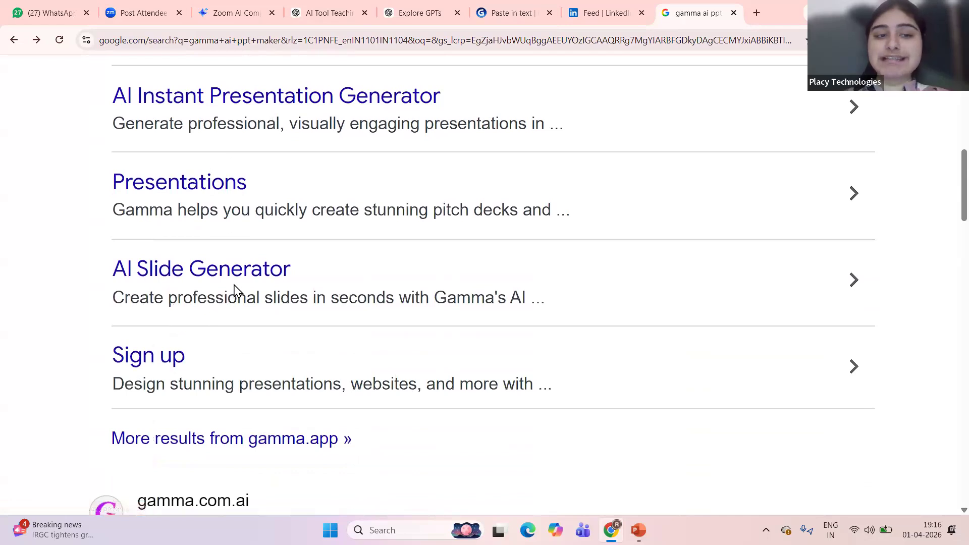
pyautogui.scroll(-3, 179, 357)
pyautogui.scroll(-3, 331, 153)
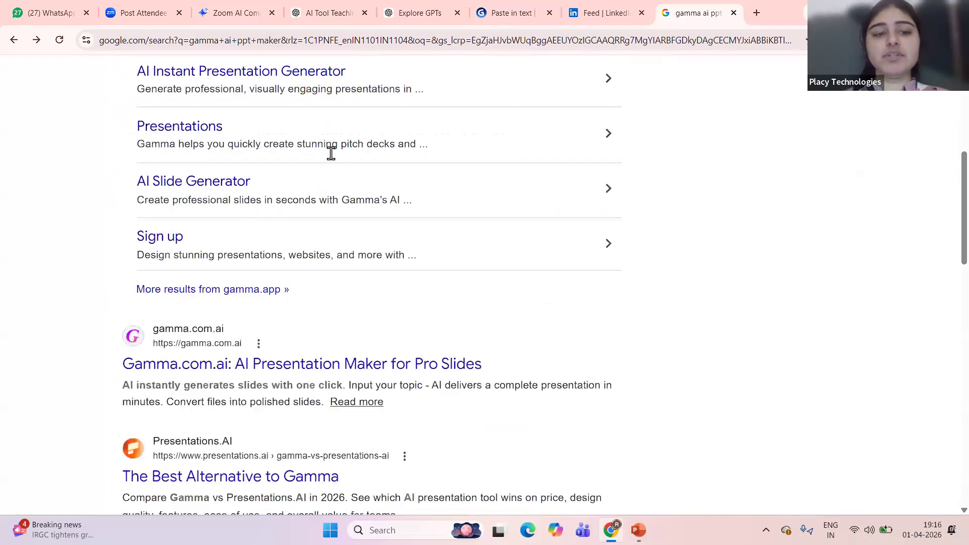
pyautogui.scroll(8, 331, 154)
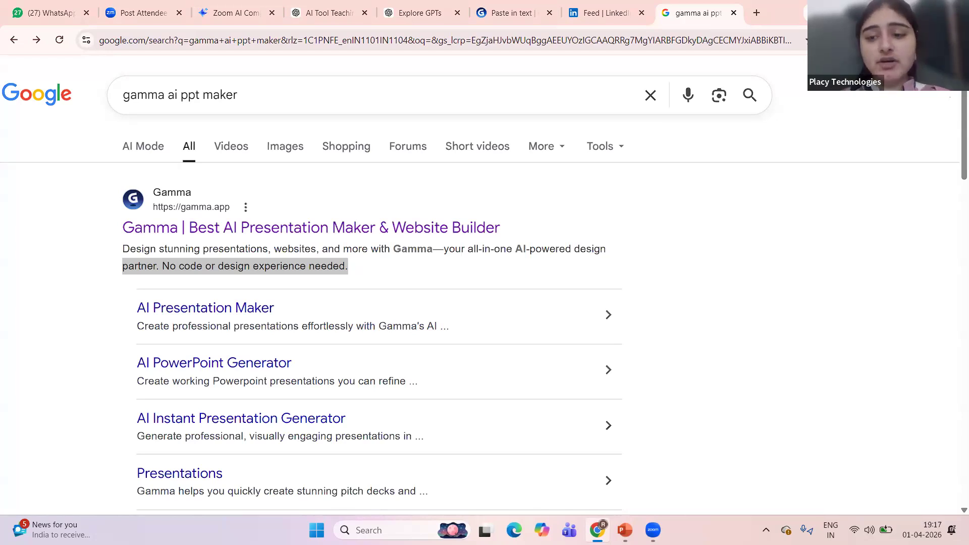
# Open the gamma.app website from the search results and view the recently viewed gammas in the workspace
pyautogui.scroll(3, 173, 232)
pyautogui.click(173, 231)
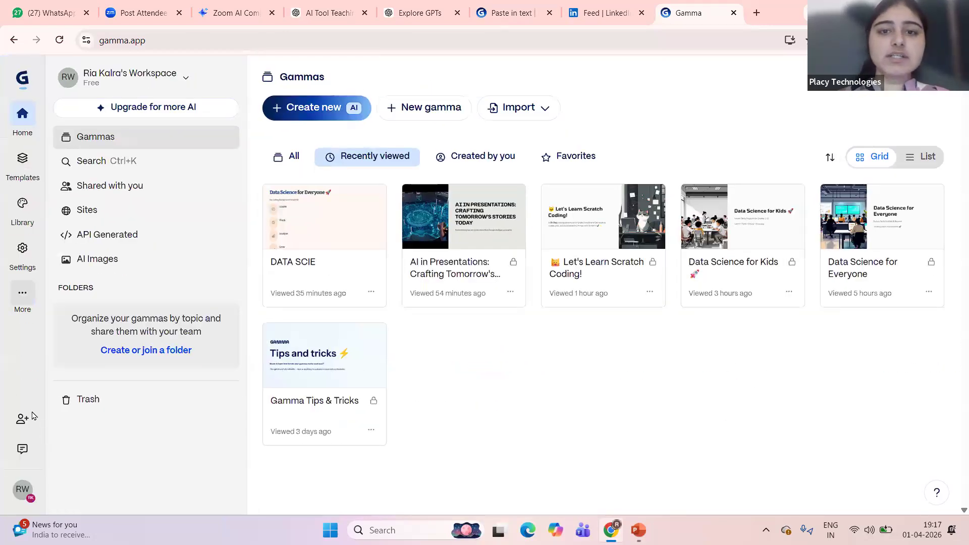
pyautogui.scroll(3, 370, 298)
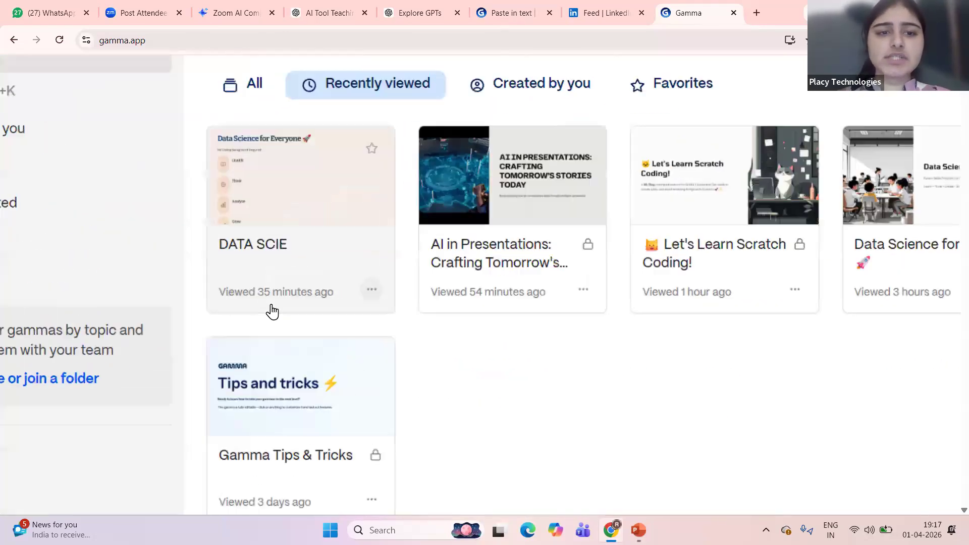
pyautogui.scroll(3, 272, 309)
pyautogui.scroll(-5, 296, 289)
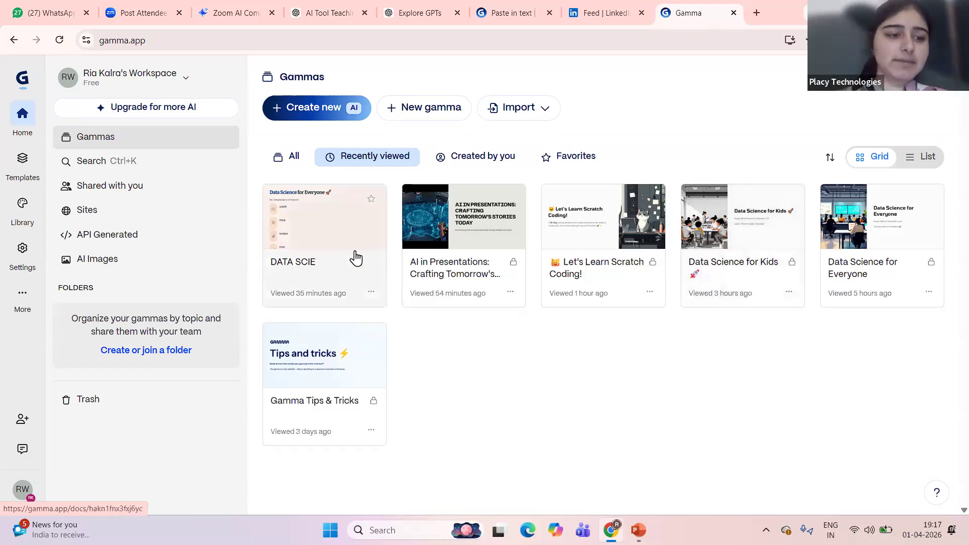
pyautogui.click(356, 258)
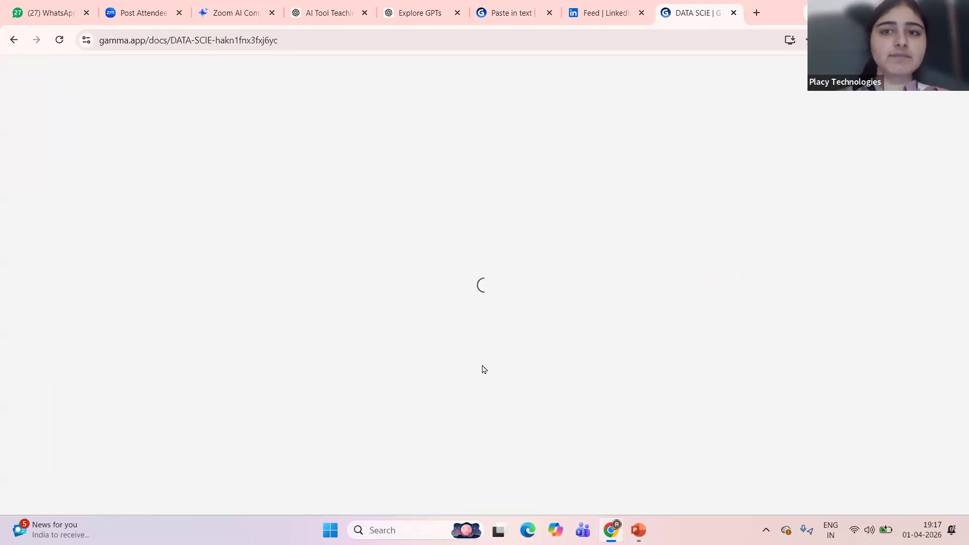
pyautogui.click(8, 43)
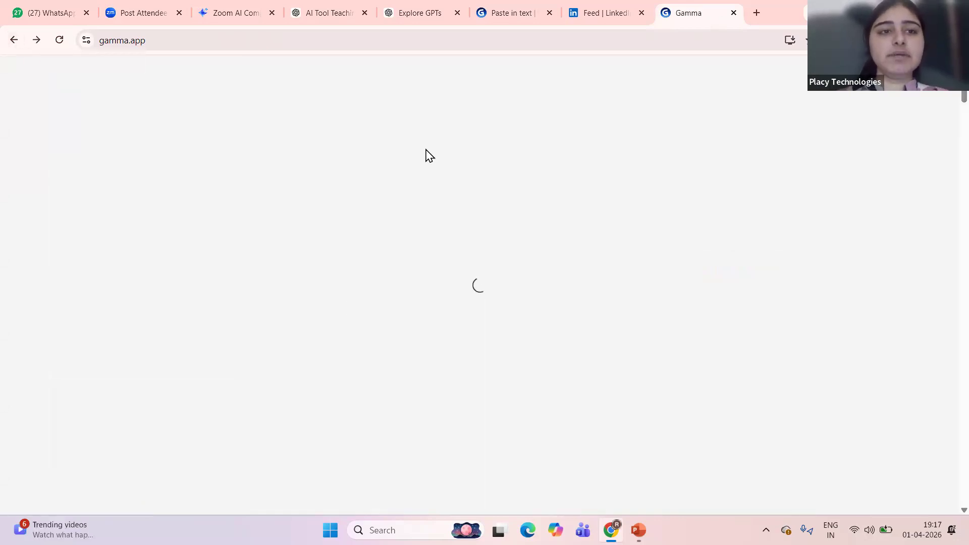
pyautogui.scroll(3, 395, 85)
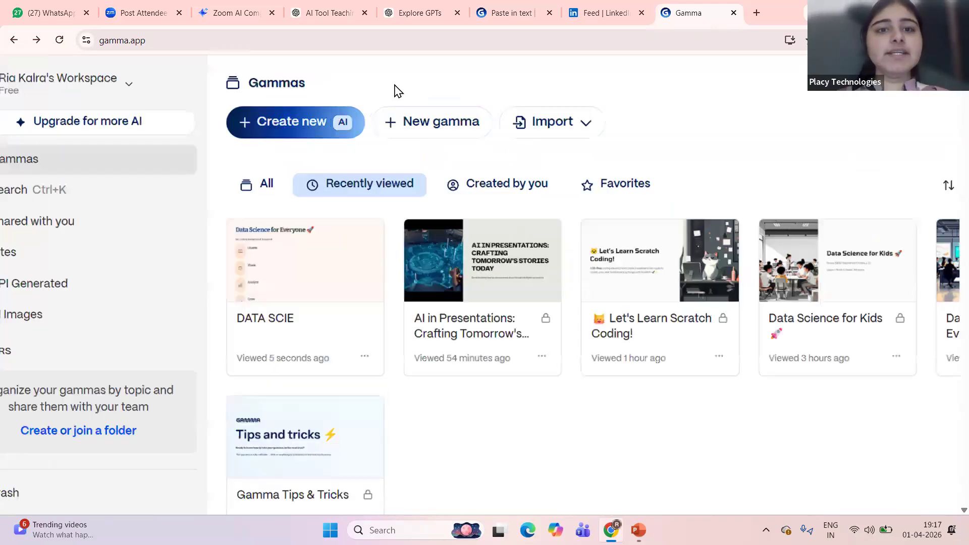
pyautogui.scroll(3, 398, 91)
pyautogui.scroll(-5, 319, 191)
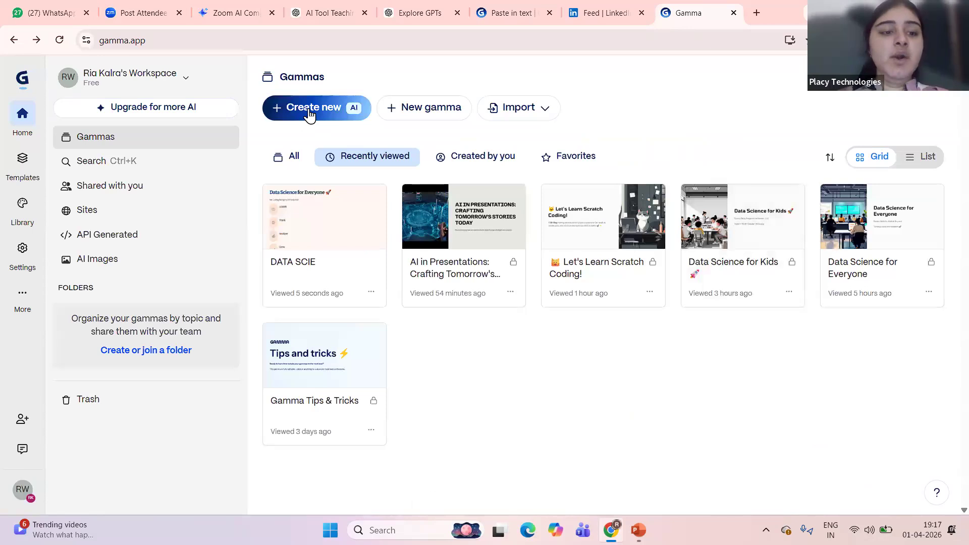
# Start creating a new gamma with AI from the workspace home
pyautogui.click(309, 115)
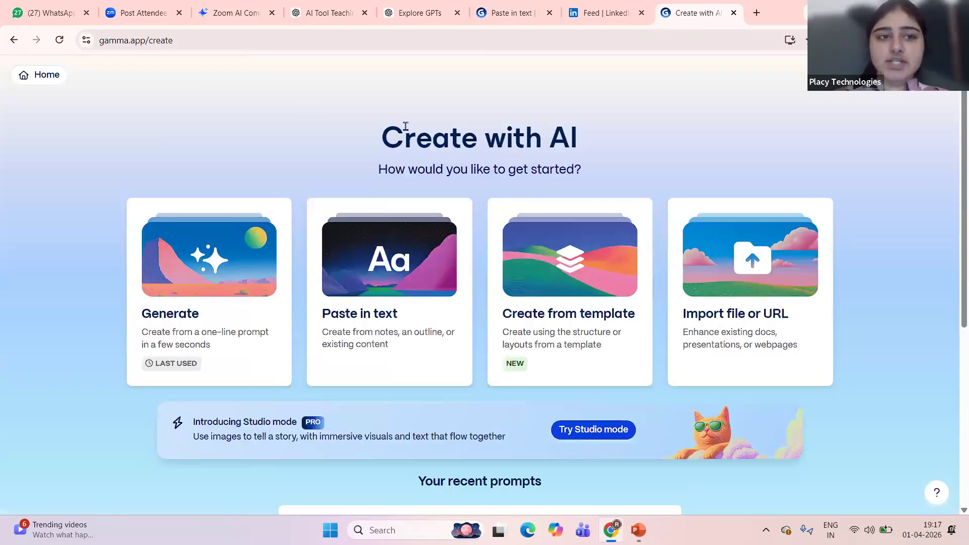
pyautogui.click(14, 39)
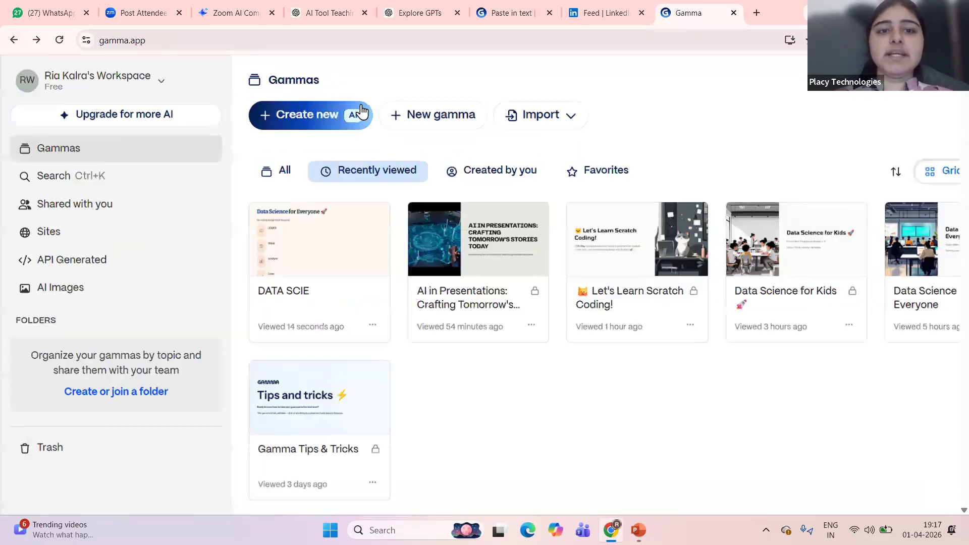
pyautogui.scroll(5, 288, 160)
pyautogui.click(288, 160)
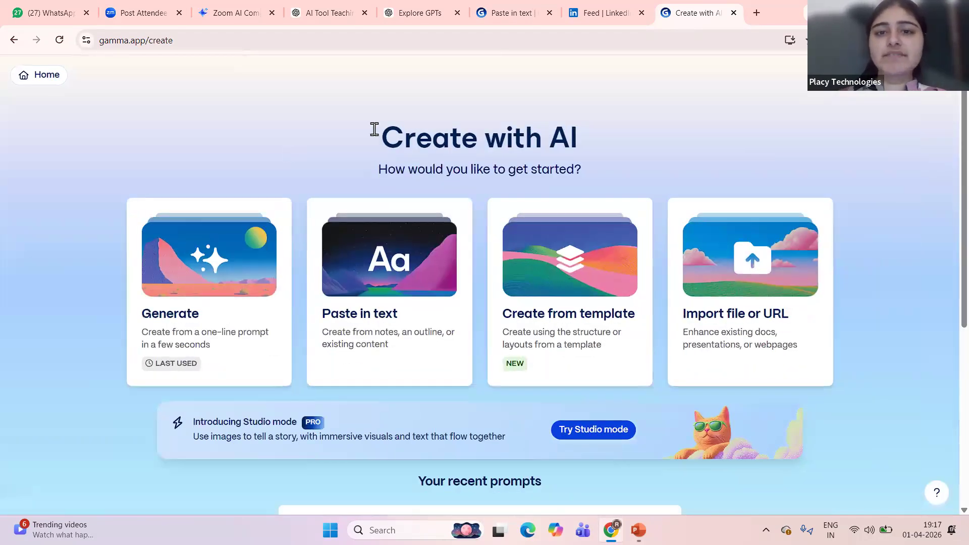
# Examine the Create with AI options: Generate, Paste in text, Create from template, and Import file or URL
pyautogui.moveTo(375, 130); pyautogui.dragTo(626, 176)
pyautogui.click(627, 175)
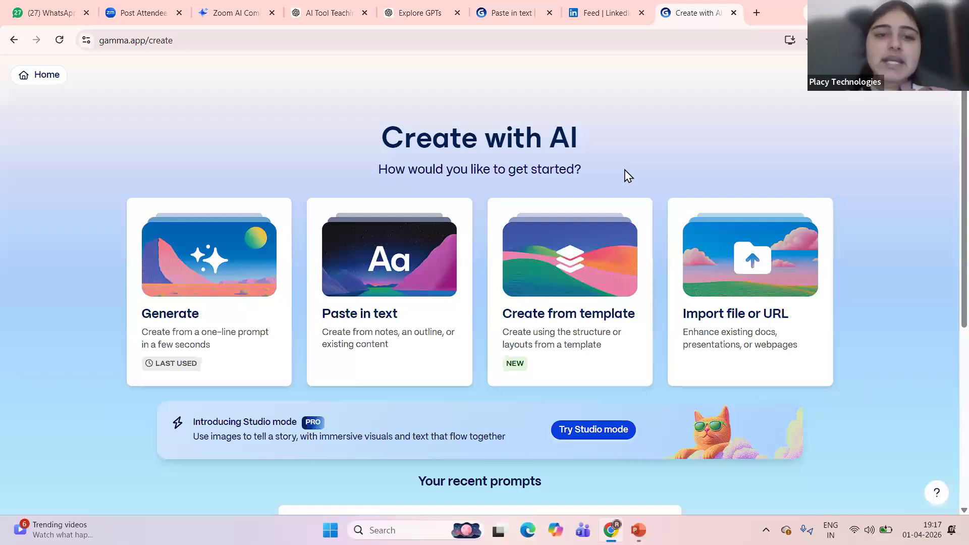
pyautogui.moveTo(377, 169); pyautogui.dragTo(600, 161)
pyautogui.click(601, 167)
pyautogui.scroll(-2, 263, 252)
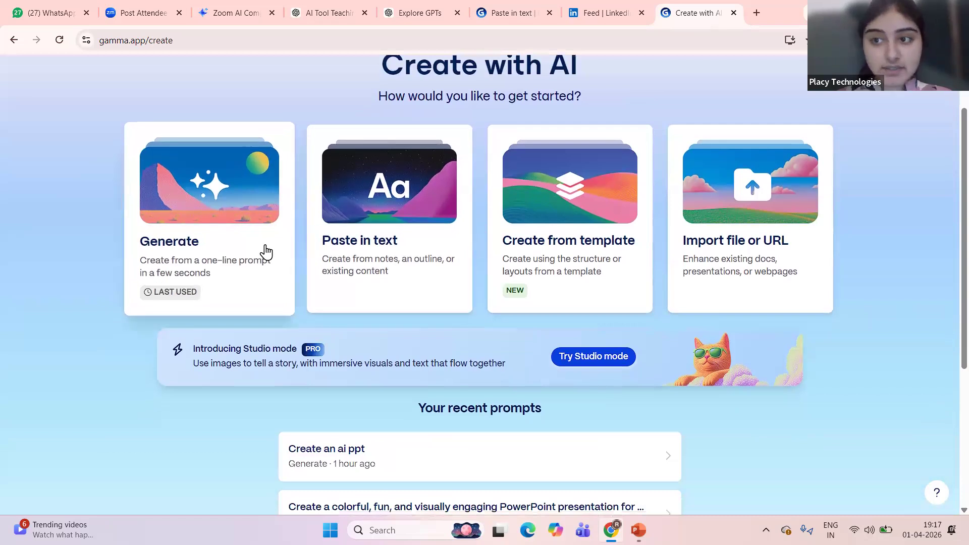
pyautogui.scroll(4, 266, 253)
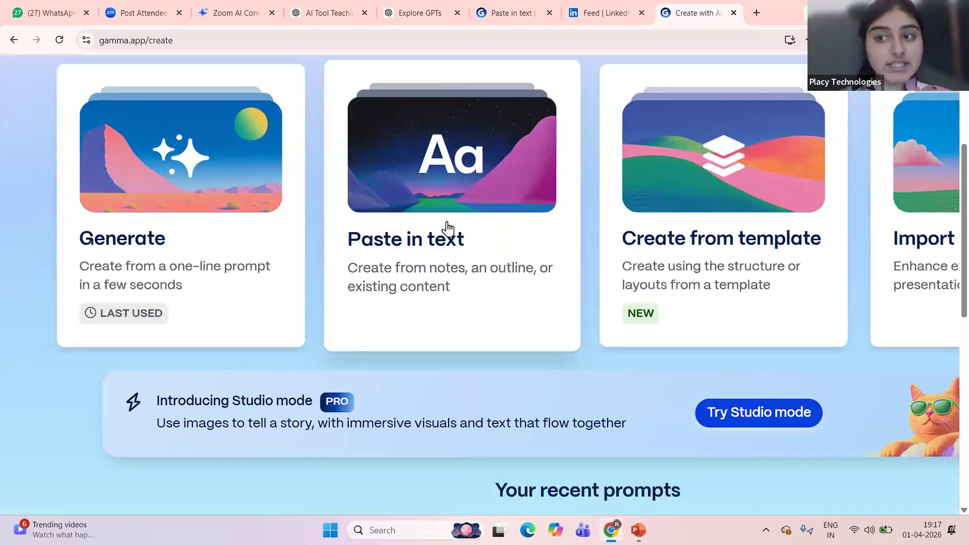
pyautogui.hscroll(4, 446, 227)
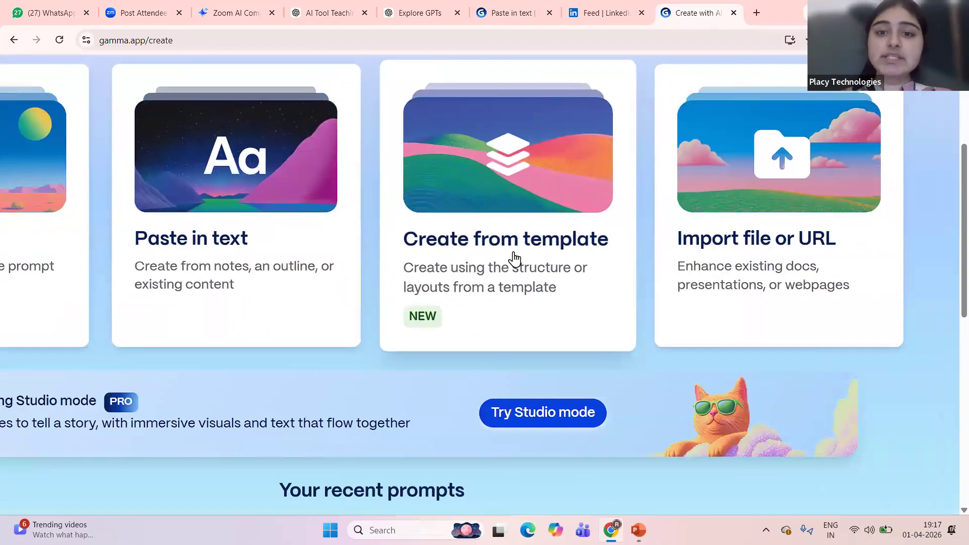
pyautogui.hscroll(3, 514, 259)
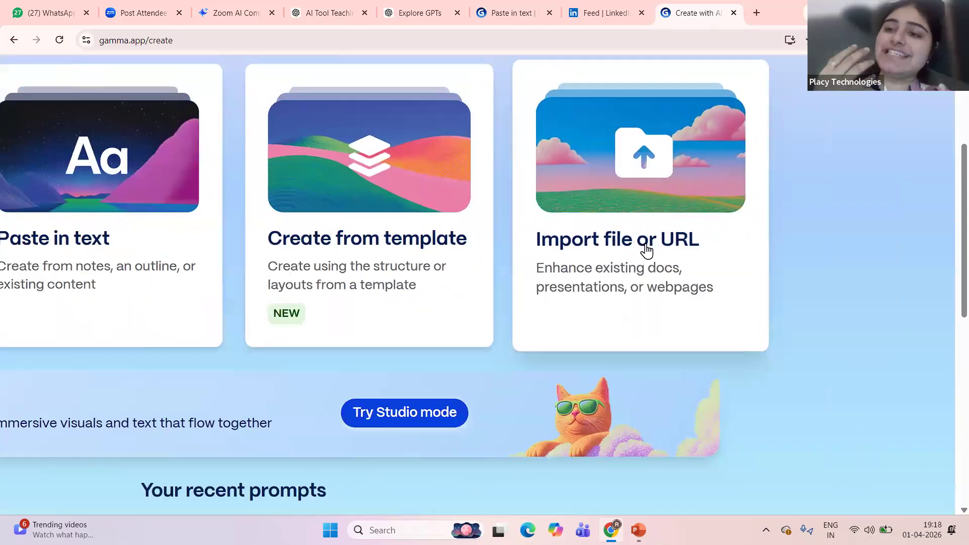
pyautogui.scroll(5, 635, 249)
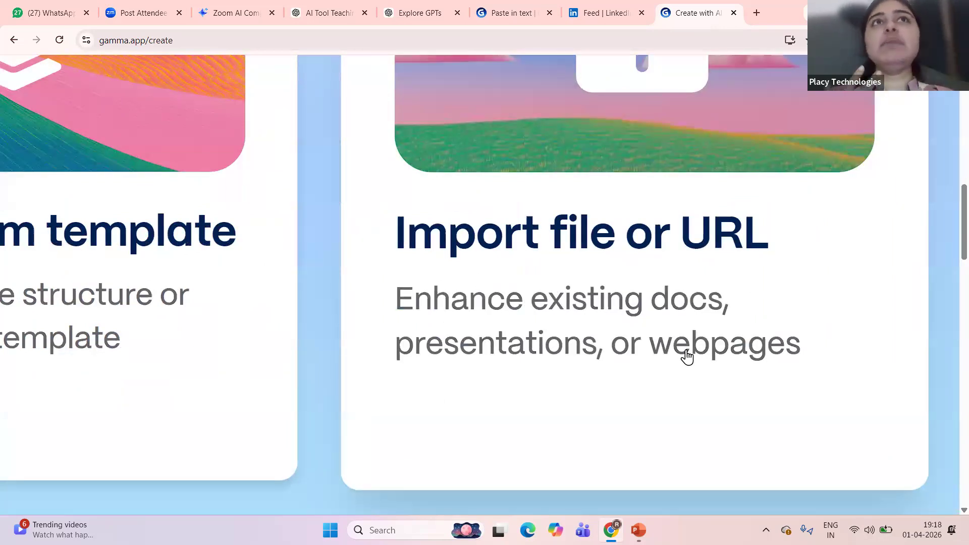
pyautogui.scroll(-5, 687, 357)
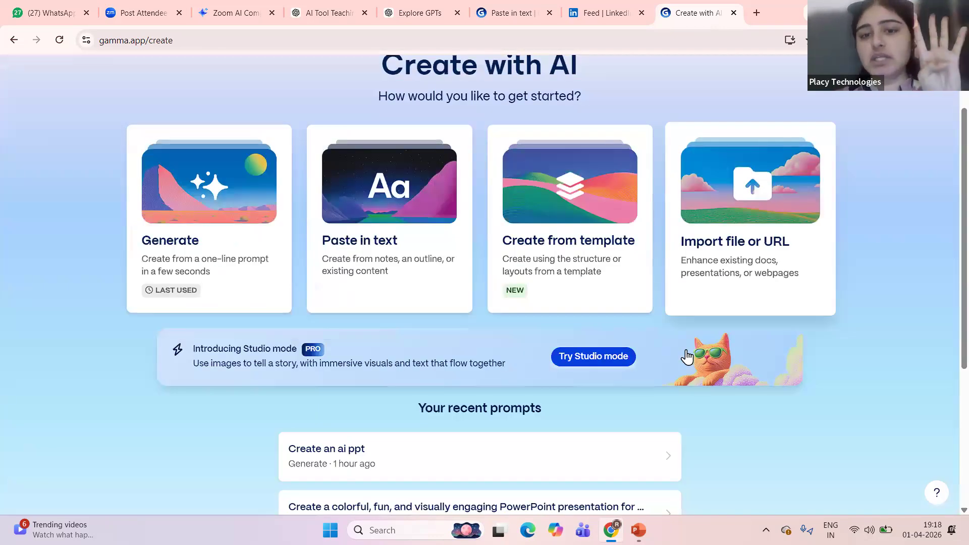
pyautogui.scroll(5, 370, 318)
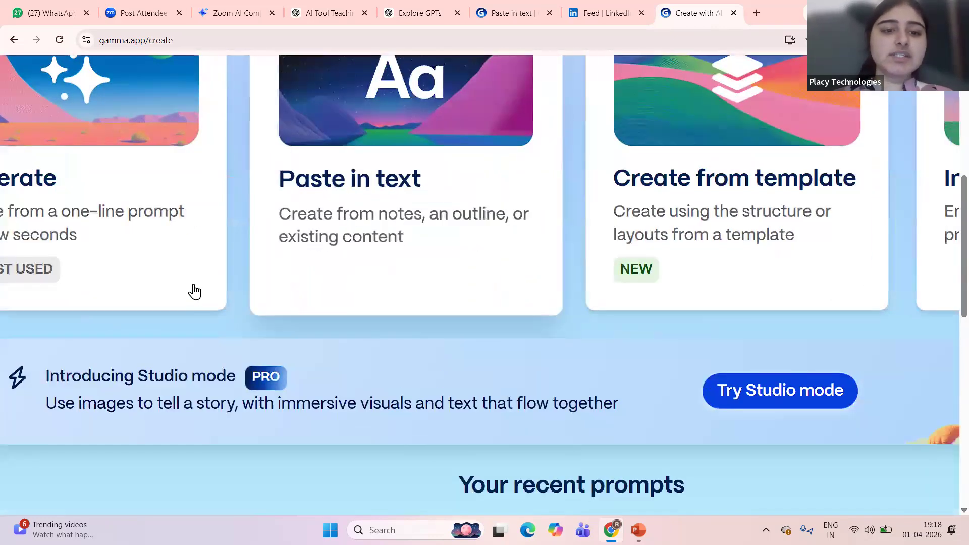
pyautogui.scroll(-2, 300, 293)
pyautogui.scroll(-5, 300, 293)
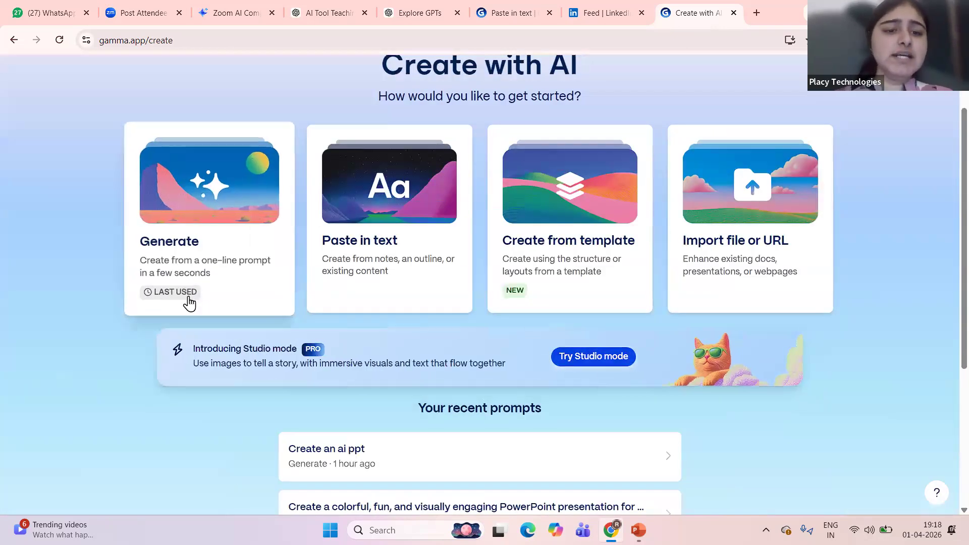
pyautogui.scroll(5, 186, 303)
pyautogui.scroll(-5, 219, 325)
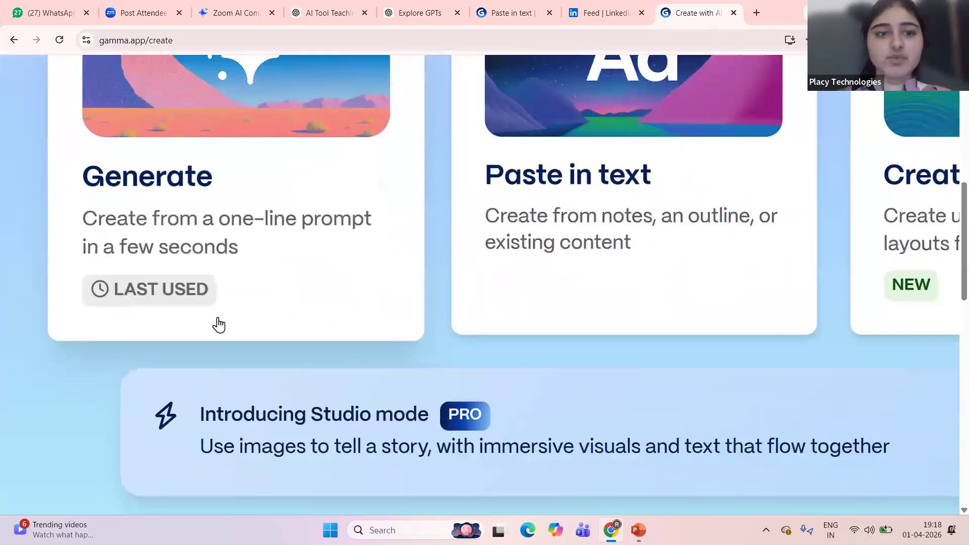
# Choose Generate to create from a one-line prompt and view the Presentation settings and prompt field
pyautogui.click(218, 241)
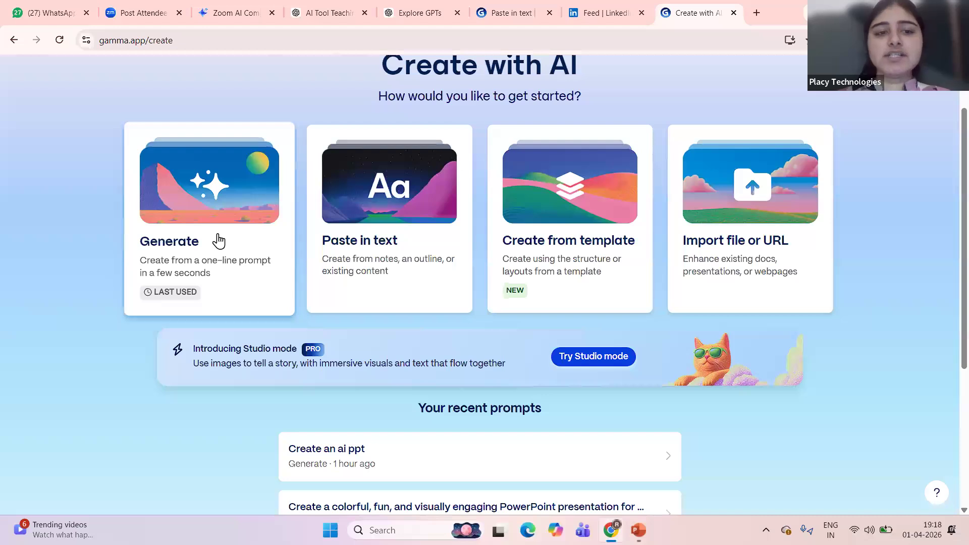
pyautogui.scroll(4, 424, 249)
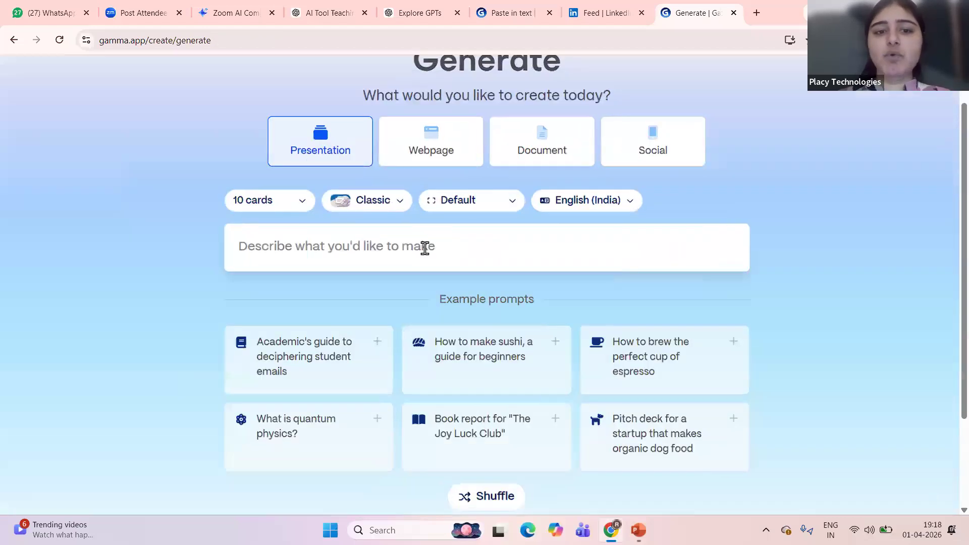
pyautogui.scroll(1, 232, 288)
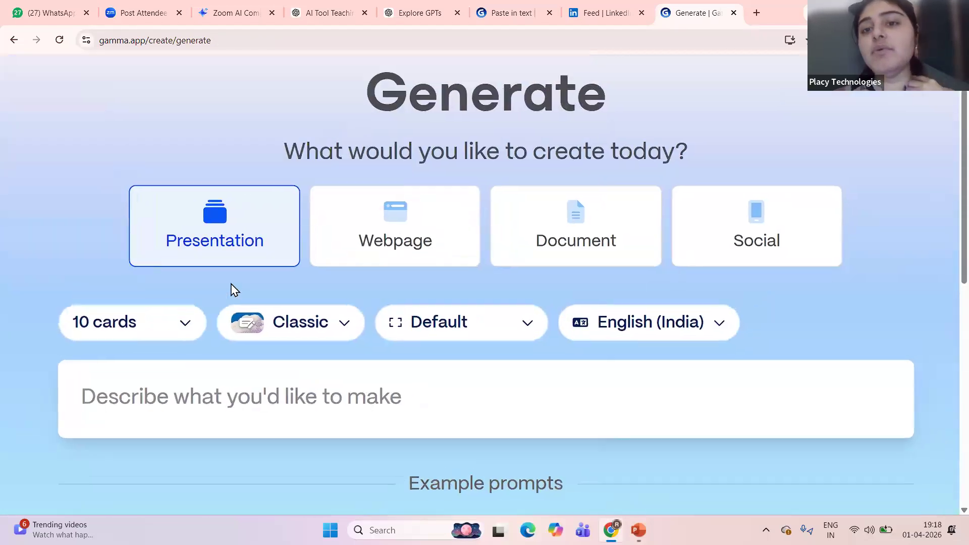
# Open the card count choices for the presentation and highlight the tip above the list
pyautogui.hscroll(-1, 474, 146)
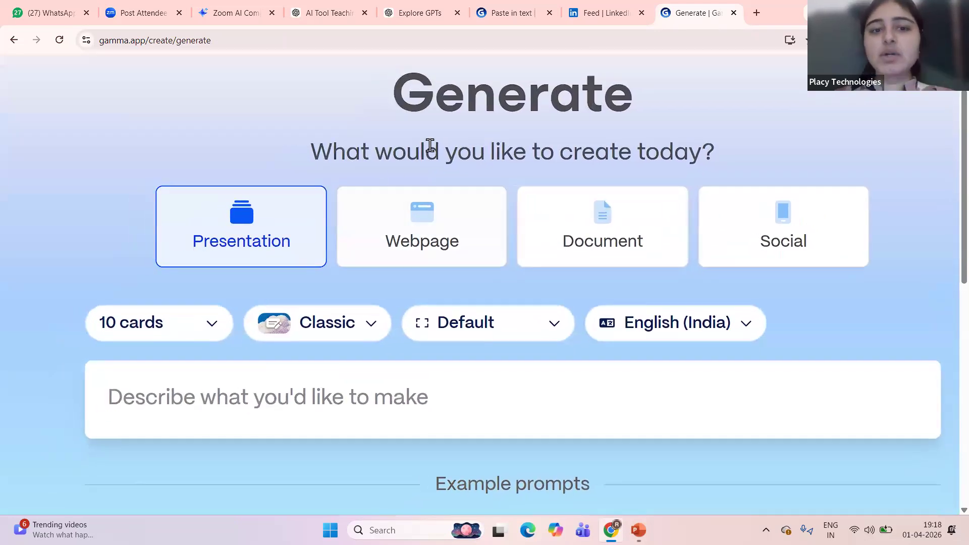
pyautogui.hscroll(1, 218, 224)
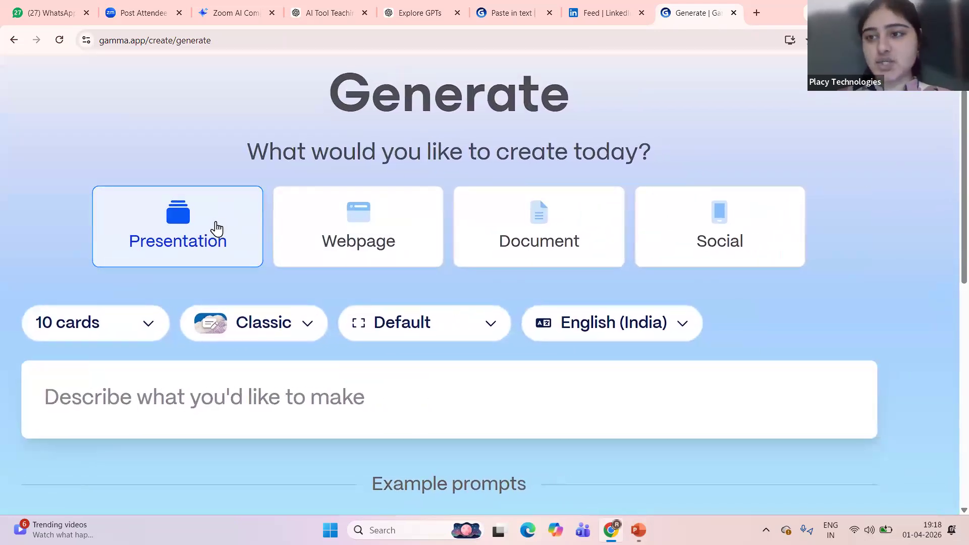
pyautogui.scroll(-1, 218, 227)
pyautogui.hscroll(-1, 217, 227)
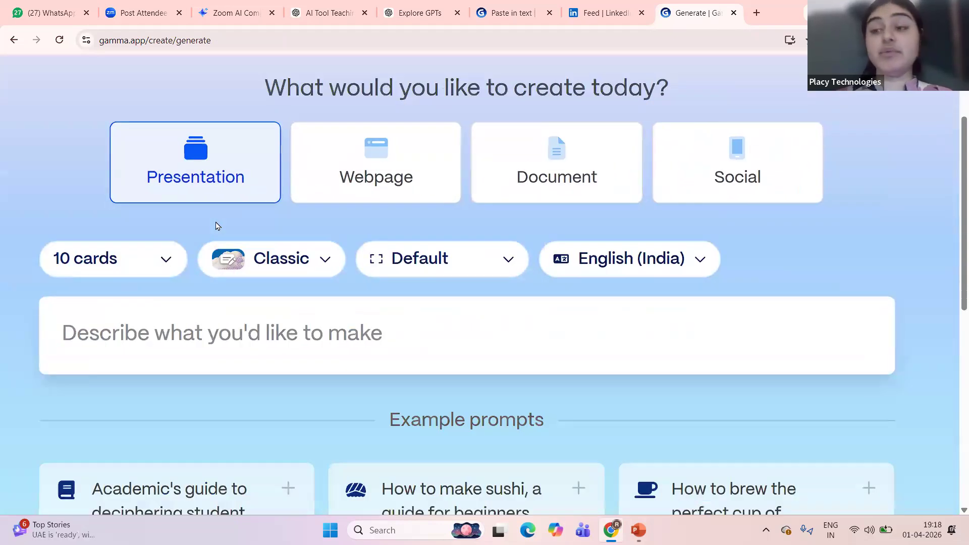
pyautogui.scroll(2, 126, 254)
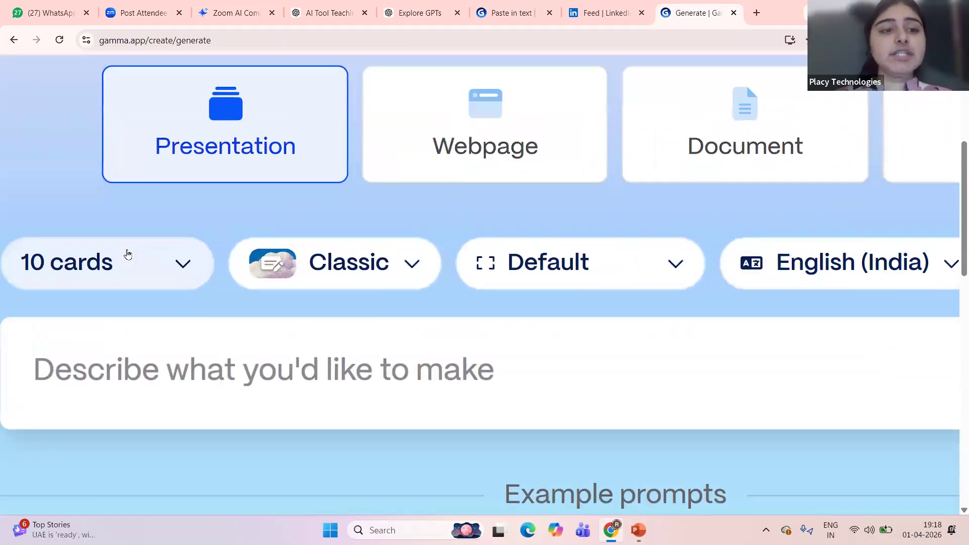
pyautogui.scroll(-2, 128, 254)
pyautogui.click(159, 255)
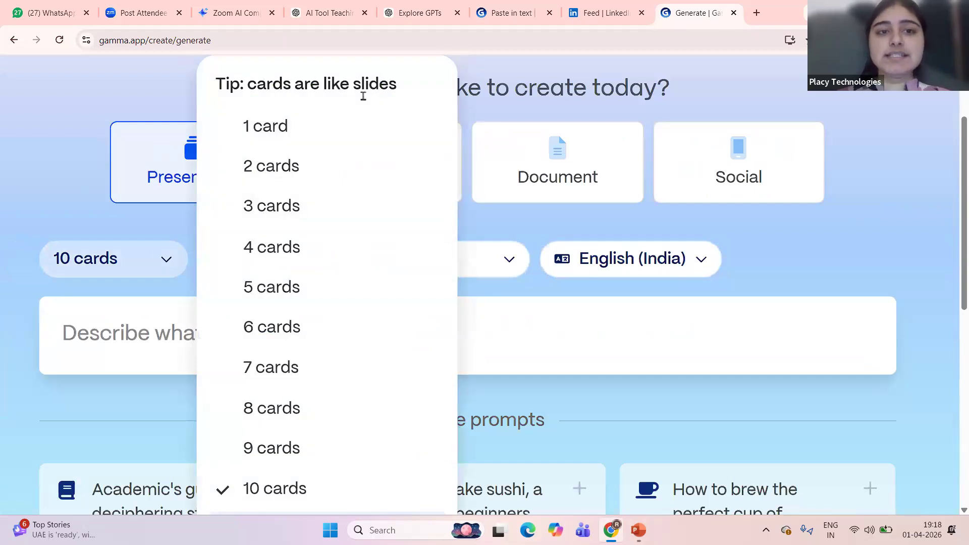
pyautogui.scroll(1, 363, 96)
pyautogui.moveTo(240, 87); pyautogui.dragTo(413, 86)
pyautogui.click(413, 86)
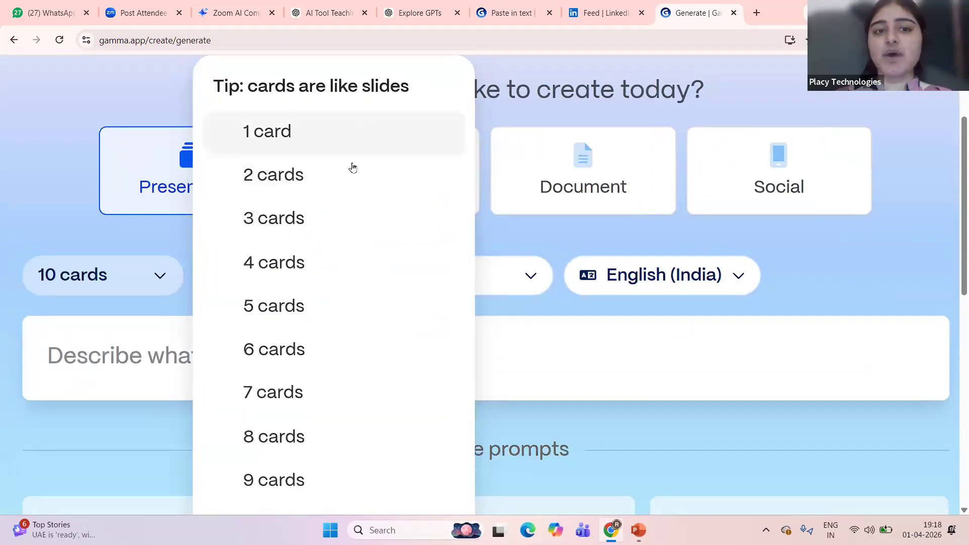
# Examine the available card counts and their Plus, Pro and Ultra plan labels, then close the list without changing the count
pyautogui.scroll(-4, 333, 282)
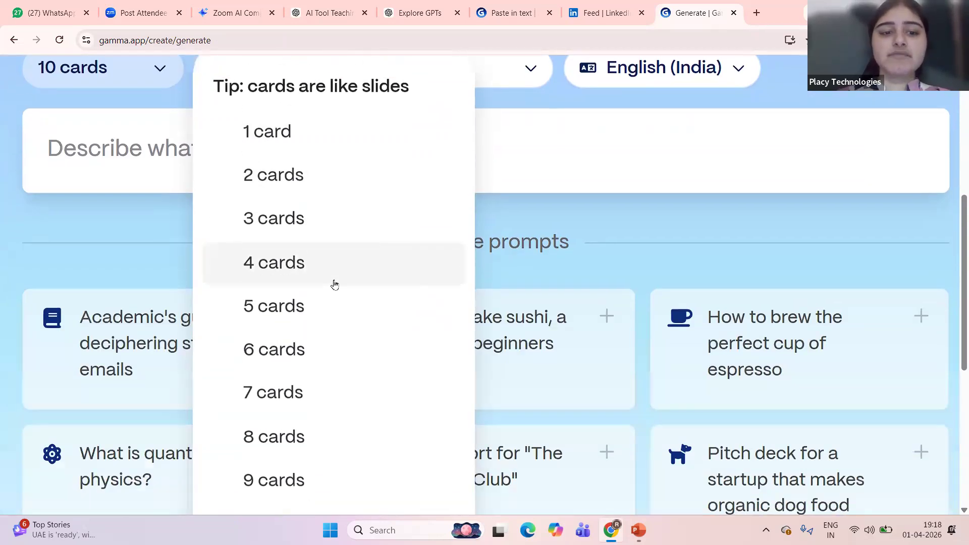
pyautogui.scroll(-4, 335, 284)
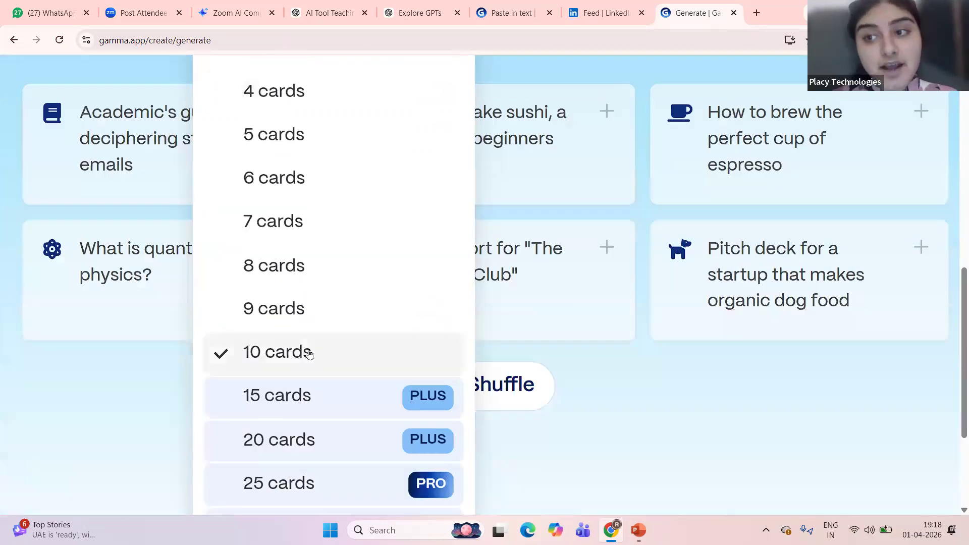
pyautogui.scroll(-3, 372, 385)
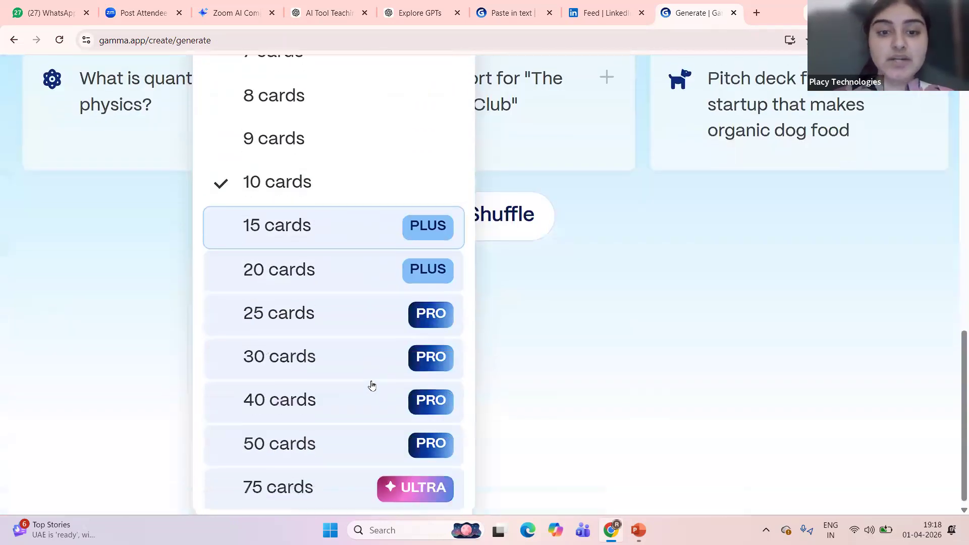
pyautogui.scroll(1, 384, 324)
pyautogui.scroll(-1, 416, 273)
pyautogui.scroll(1, 418, 487)
pyautogui.scroll(-1, 418, 488)
pyautogui.scroll(1, 418, 487)
pyautogui.scroll(5, 397, 385)
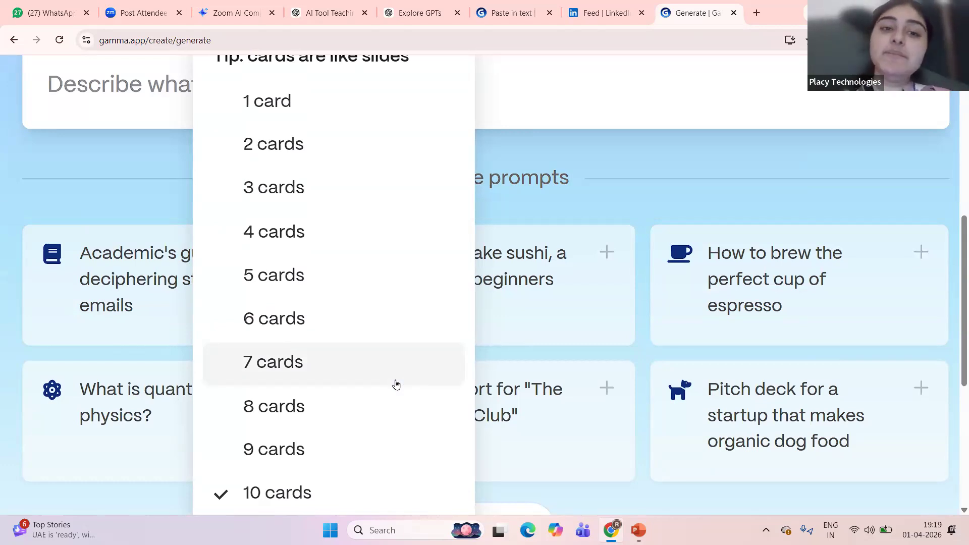
pyautogui.hotkey('ctrl', '0')
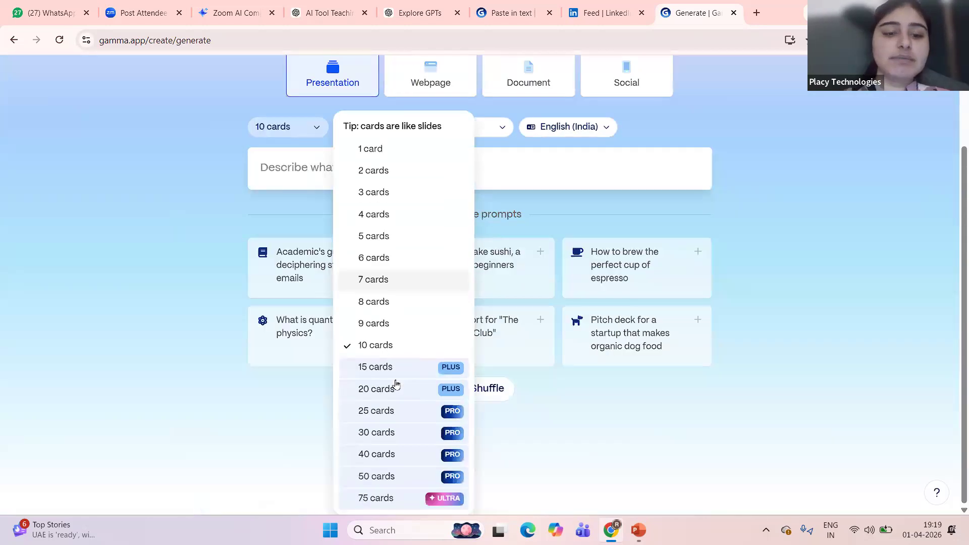
pyautogui.click(282, 445)
pyautogui.scroll(2, 392, 411)
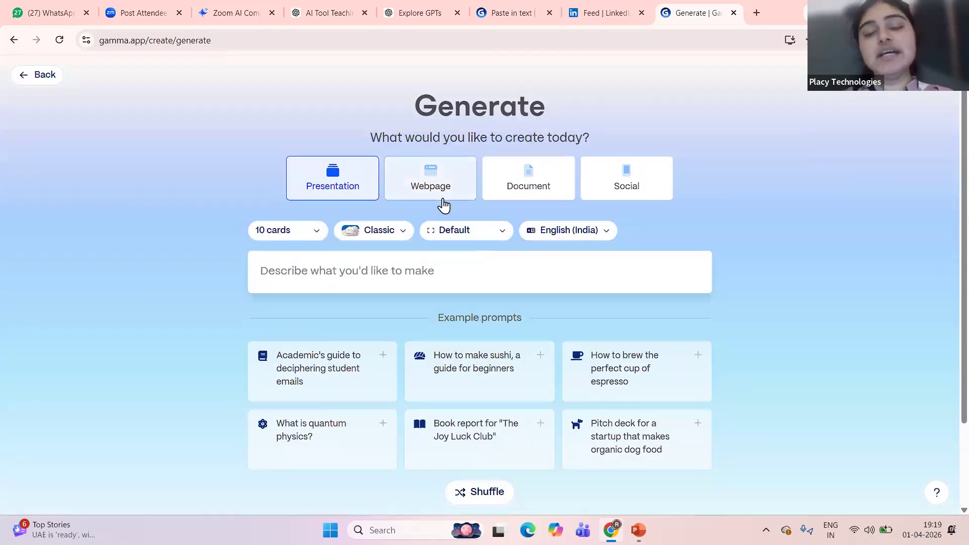
# View the Classic and Studio card design modes and close the list without changing the mode
pyautogui.scroll(5, 377, 253)
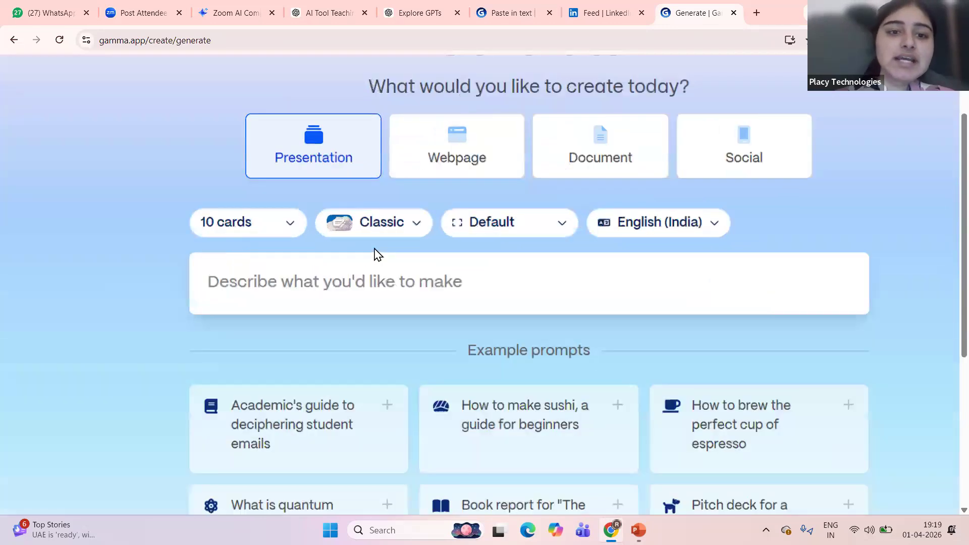
pyautogui.click(406, 220)
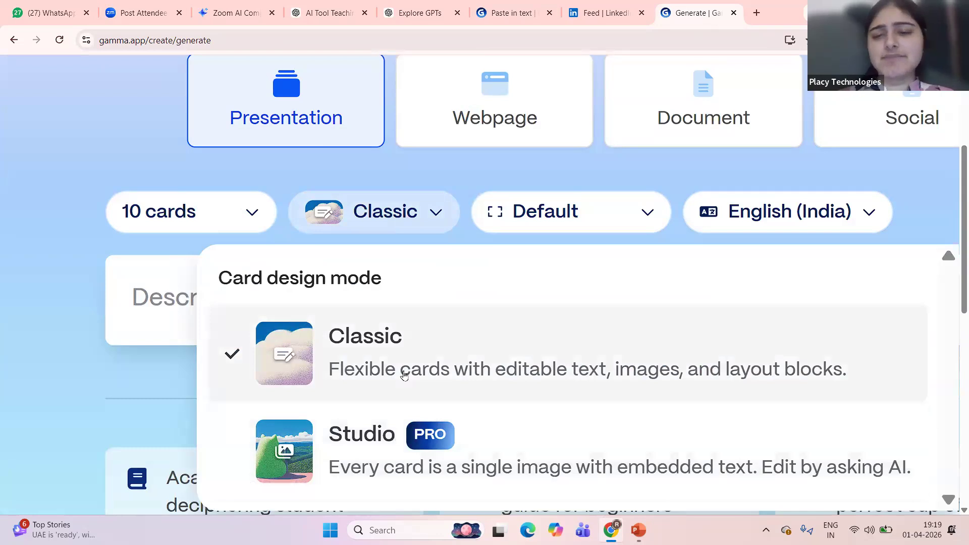
pyautogui.click(475, 240)
pyautogui.hscroll(5, 474, 240)
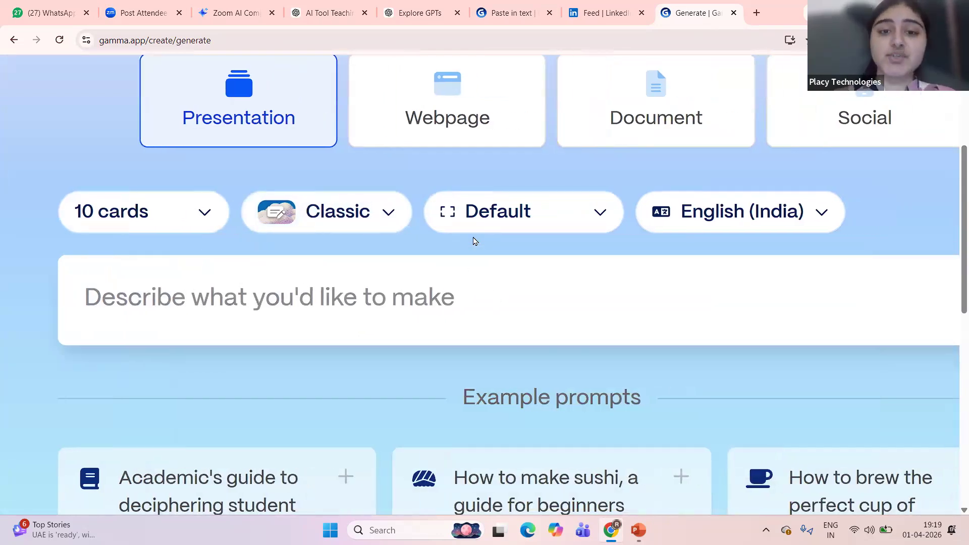
# View the Default, Traditional and Tall card size options, keeping the Default size
pyautogui.click(321, 224)
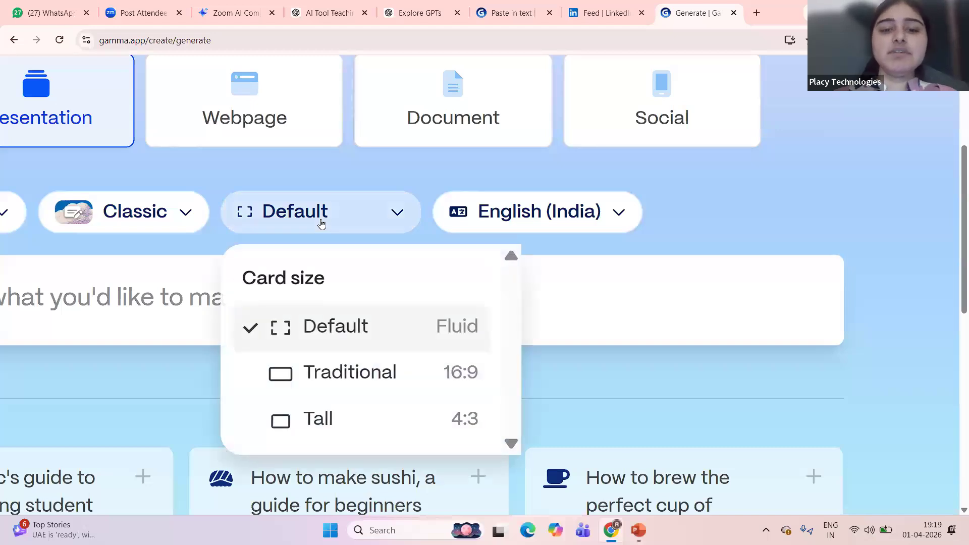
pyautogui.scroll(-1, 364, 397)
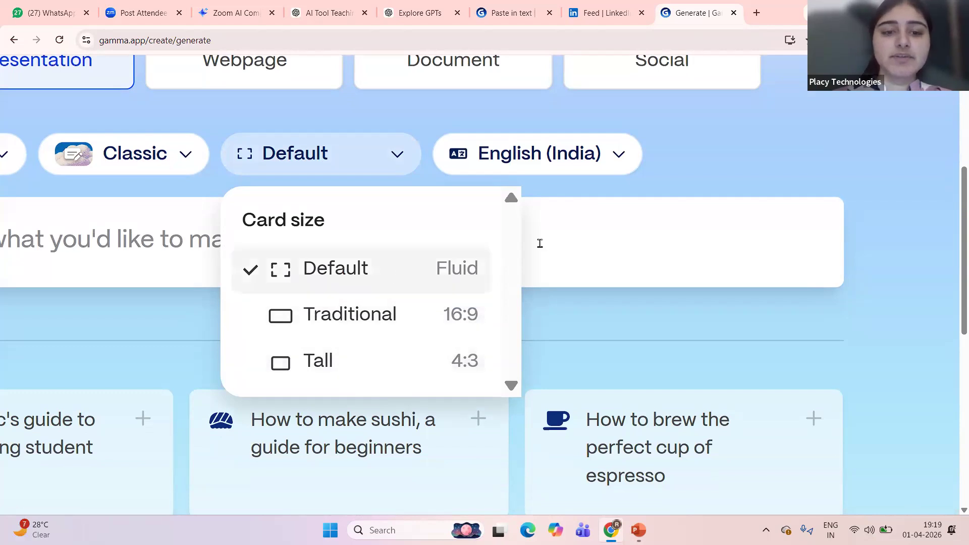
pyautogui.click(350, 291)
pyautogui.scroll(-5, 350, 290)
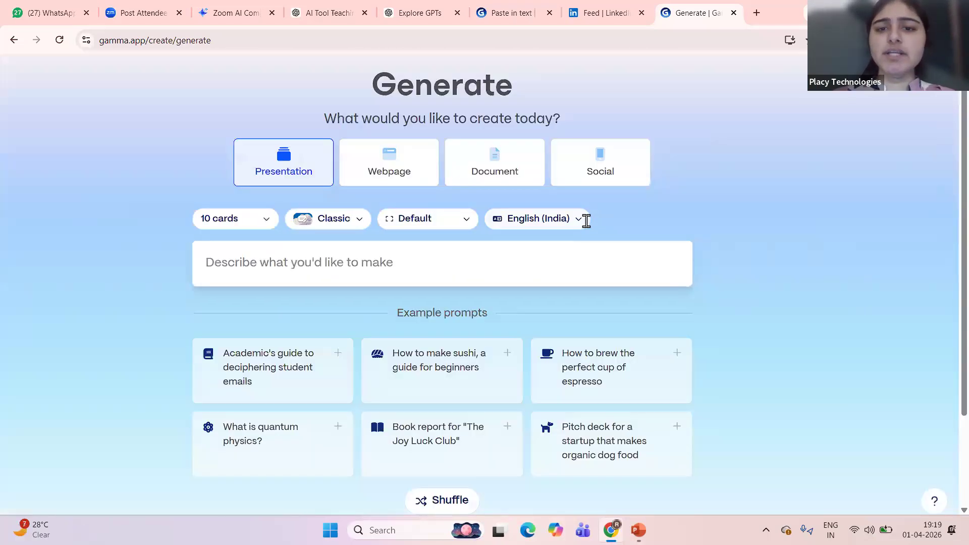
# View the output language options and close the list, leaving English (India) selected
pyautogui.scroll(2, 576, 221)
pyautogui.scroll(3, 577, 221)
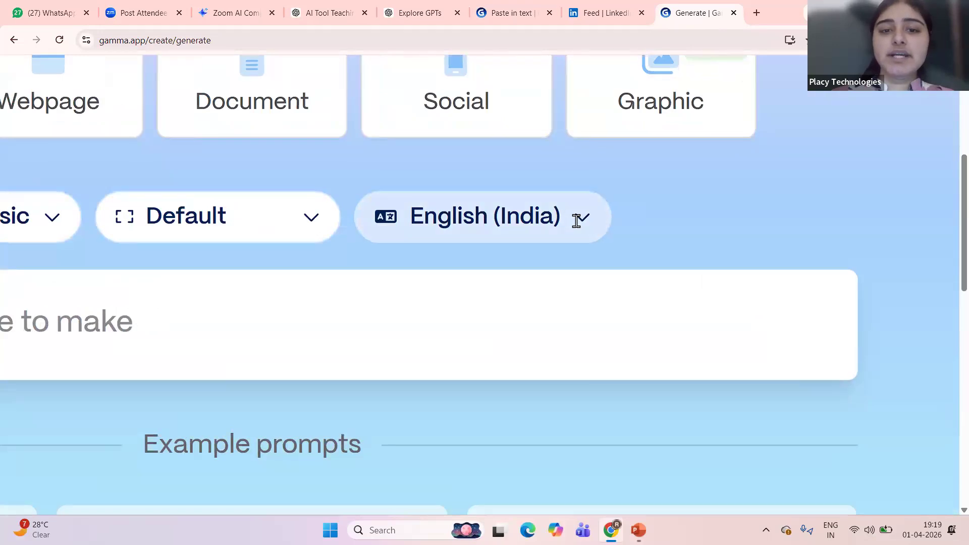
pyautogui.click(577, 220)
pyautogui.scroll(-2, 249, 281)
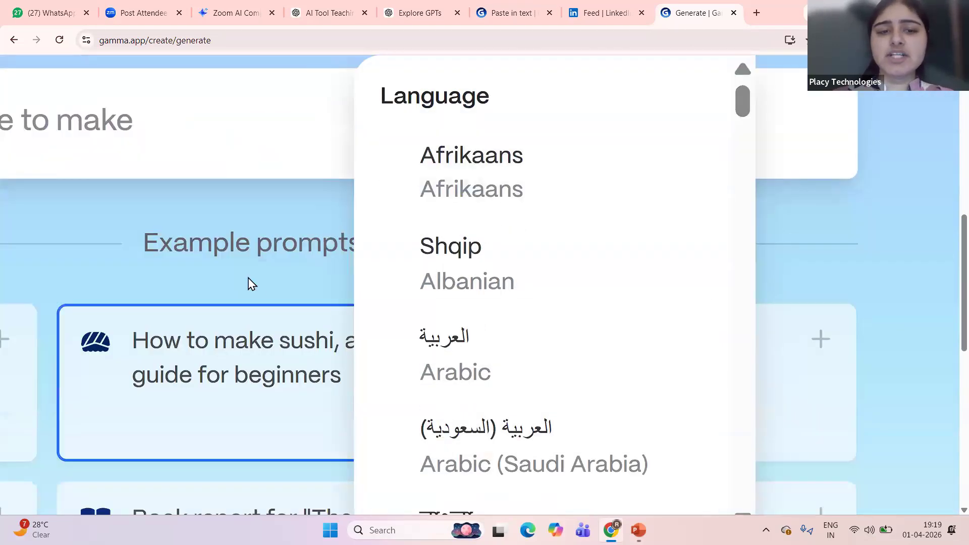
pyautogui.click(240, 267)
pyautogui.scroll(-5, 241, 266)
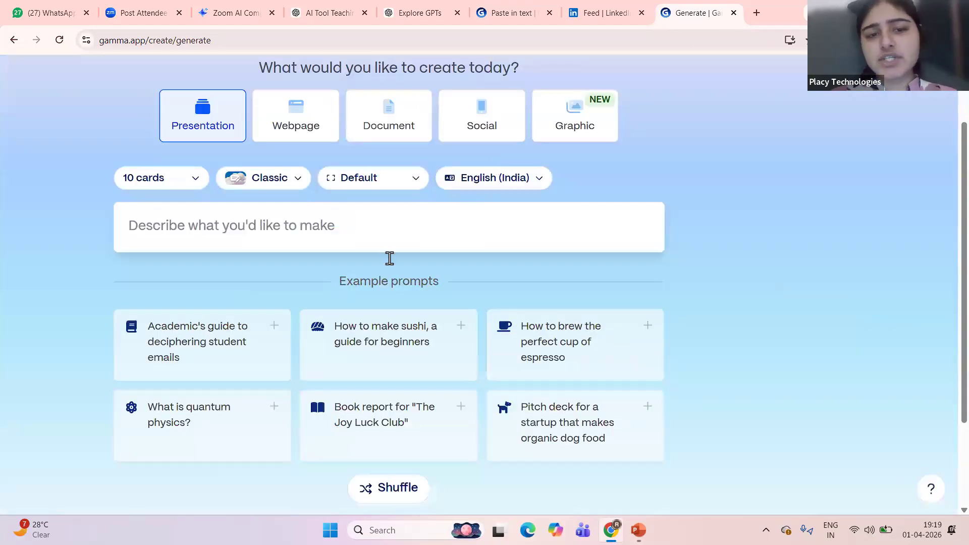
pyautogui.scroll(-2, 404, 238)
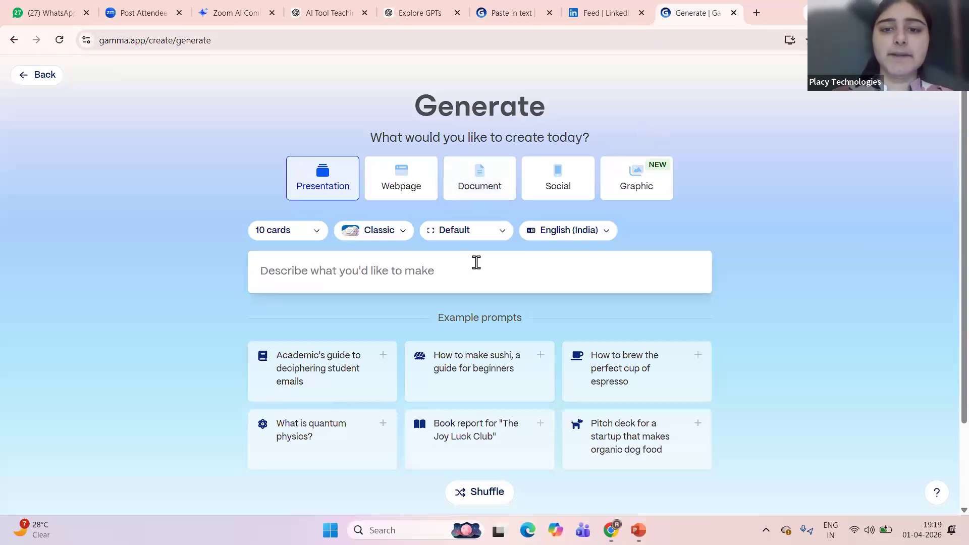
# Examine the prompt field and the example prompts offered beneath it for presentation topic ideas
pyautogui.scroll(-3, 506, 276)
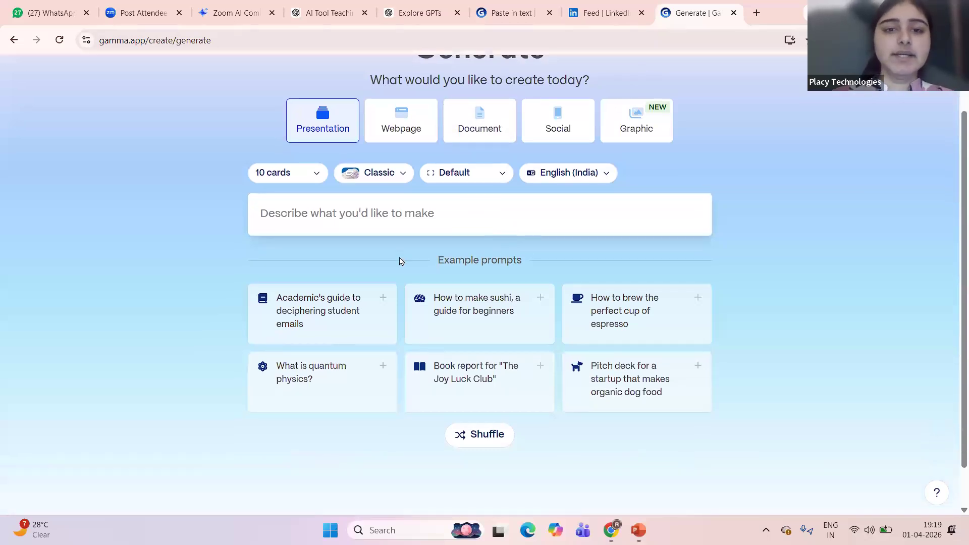
pyautogui.scroll(5, 427, 198)
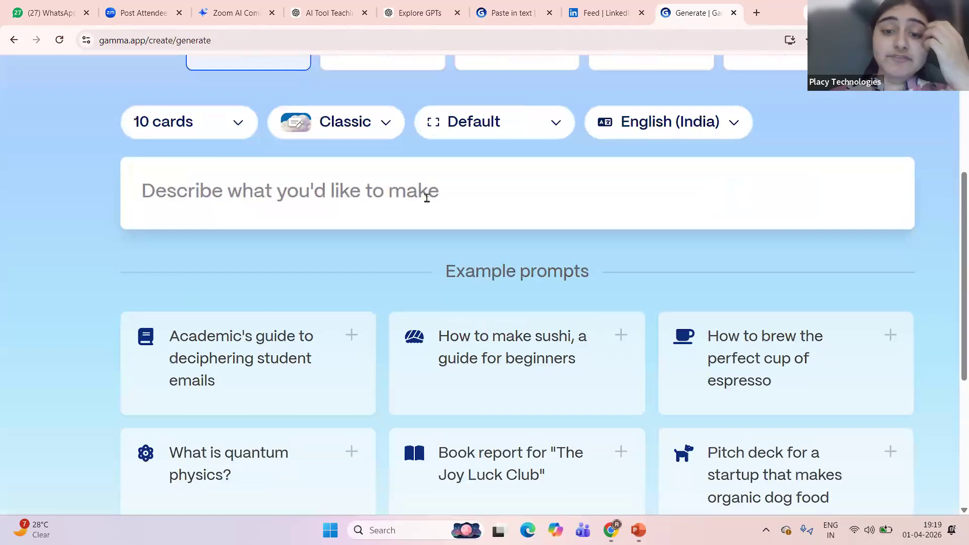
pyautogui.scroll(2, 427, 198)
pyautogui.scroll(-3, 427, 198)
pyautogui.scroll(-1, 427, 197)
pyautogui.scroll(-2, 435, 284)
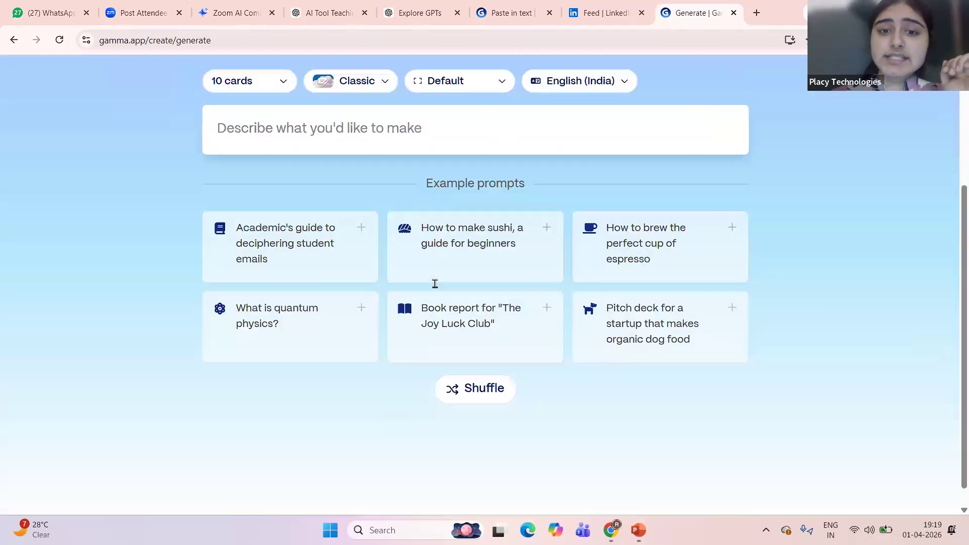
pyautogui.scroll(4, 434, 284)
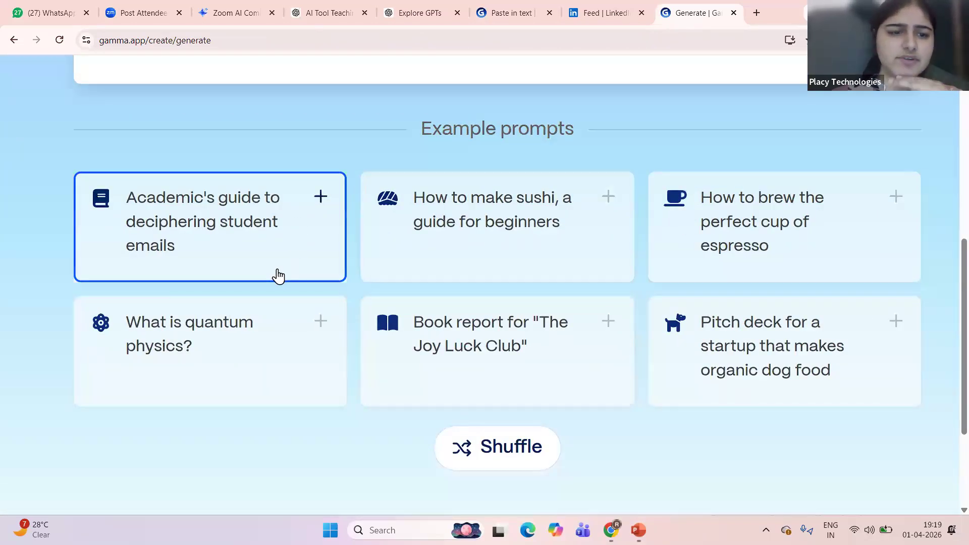
pyautogui.hscroll(1, 309, 366)
pyautogui.hscroll(5, 309, 366)
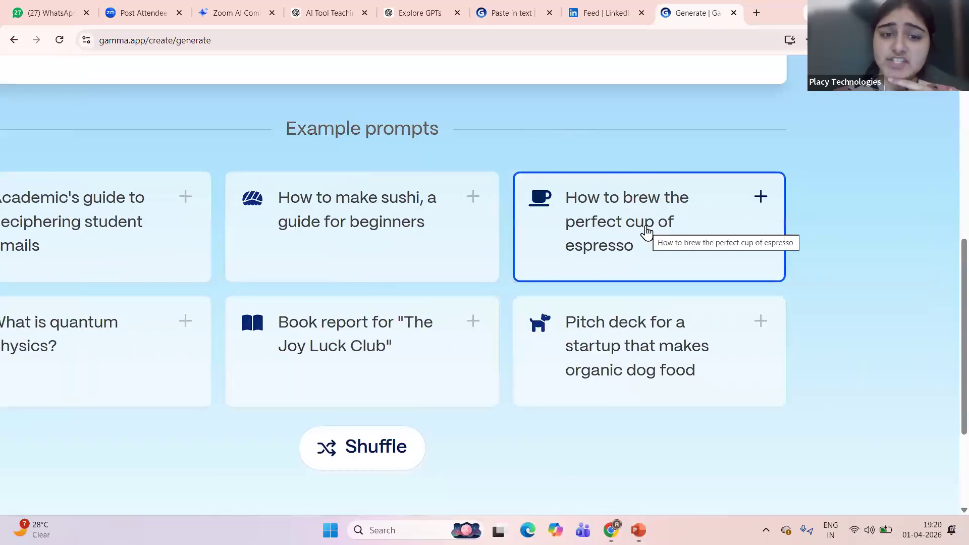
pyautogui.scroll(-2, 360, 377)
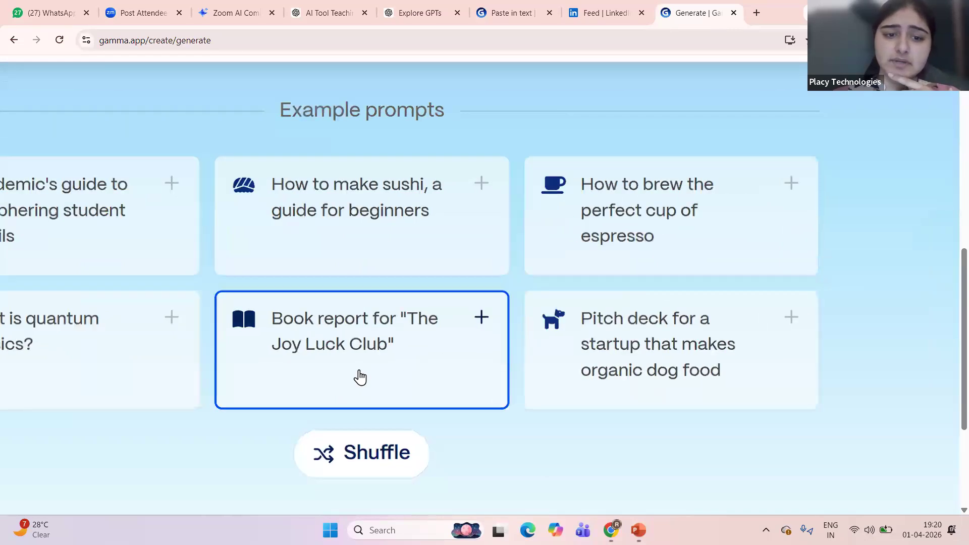
pyautogui.scroll(4, 360, 378)
pyautogui.scroll(-6, 360, 377)
pyautogui.scroll(2, 396, 313)
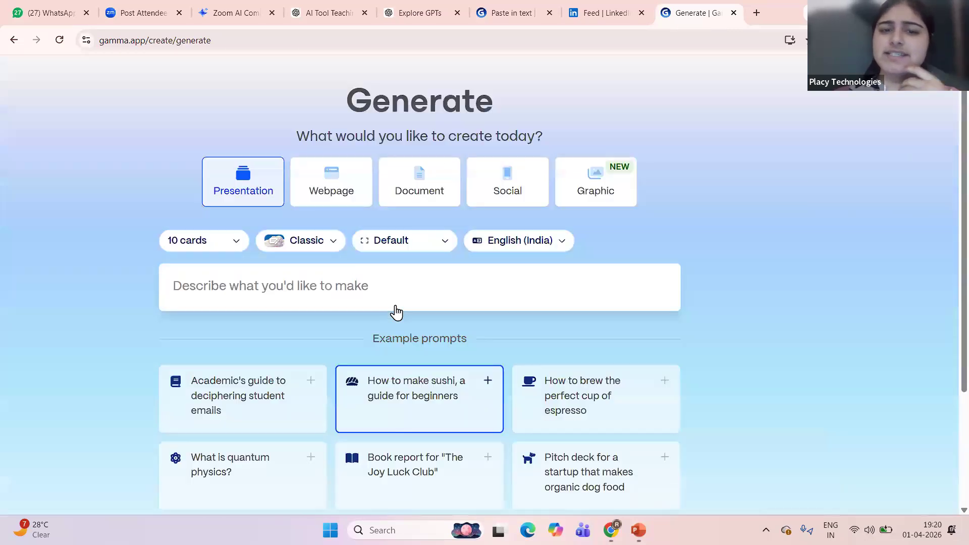
# Enter the prompt "create an ai ppt", generate its outline, and view the outline cards
pyautogui.click(272, 273)
pyautogui.scroll(5, 273, 273)
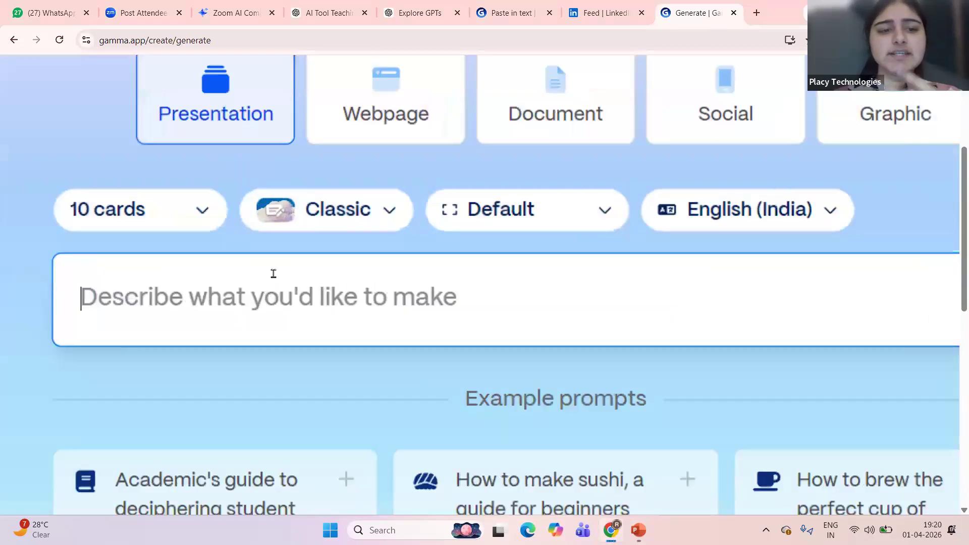
pyautogui.write('create an ai ppt')
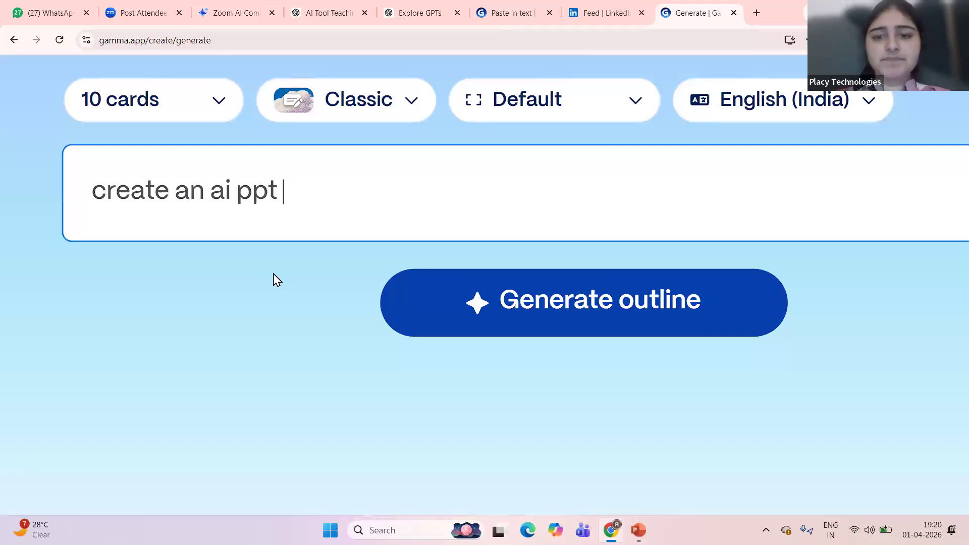
pyautogui.scroll(-5, 272, 280)
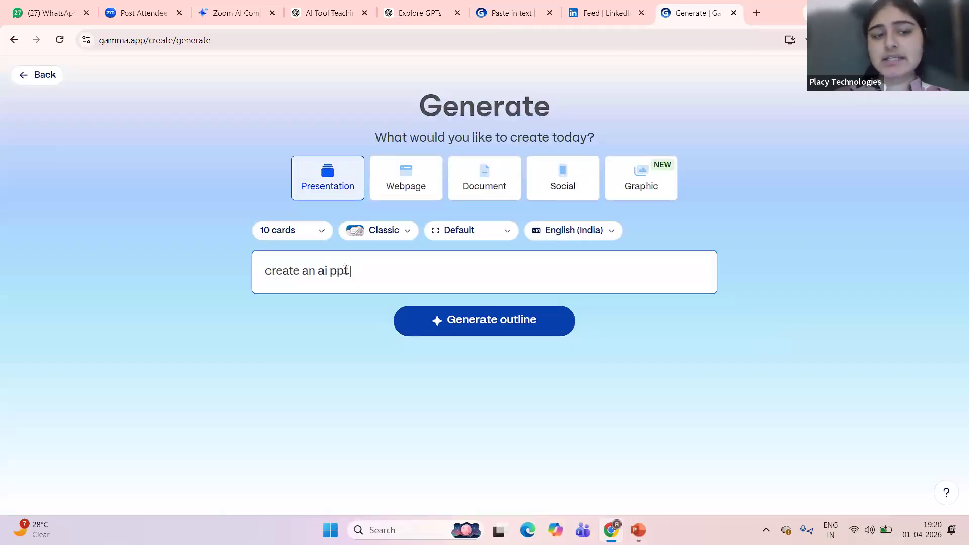
pyautogui.click(455, 334)
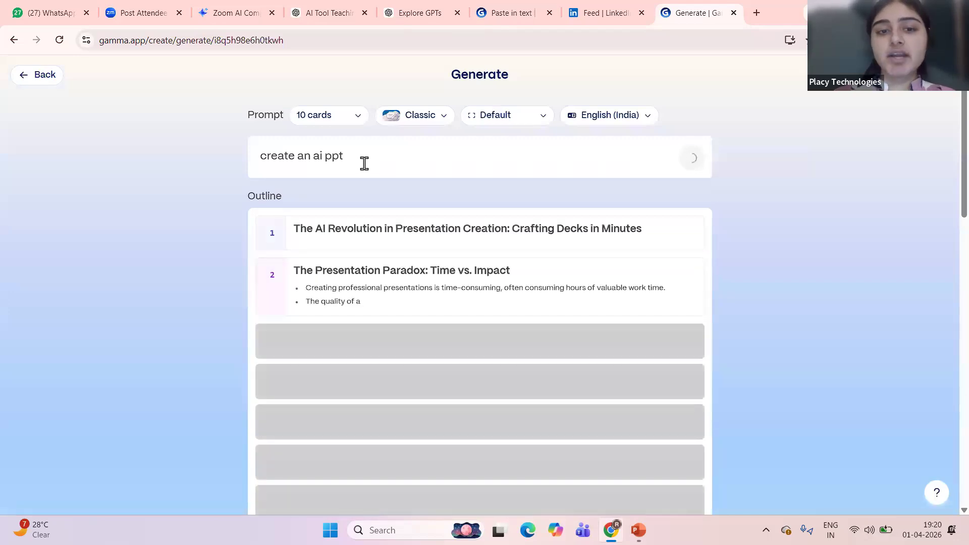
pyautogui.scroll(5, 295, 118)
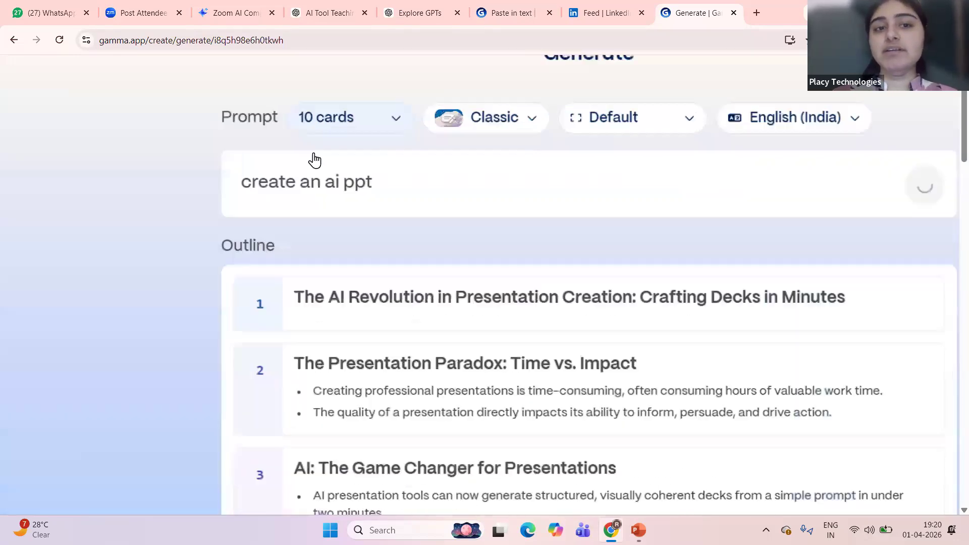
pyautogui.scroll(-5, 443, 225)
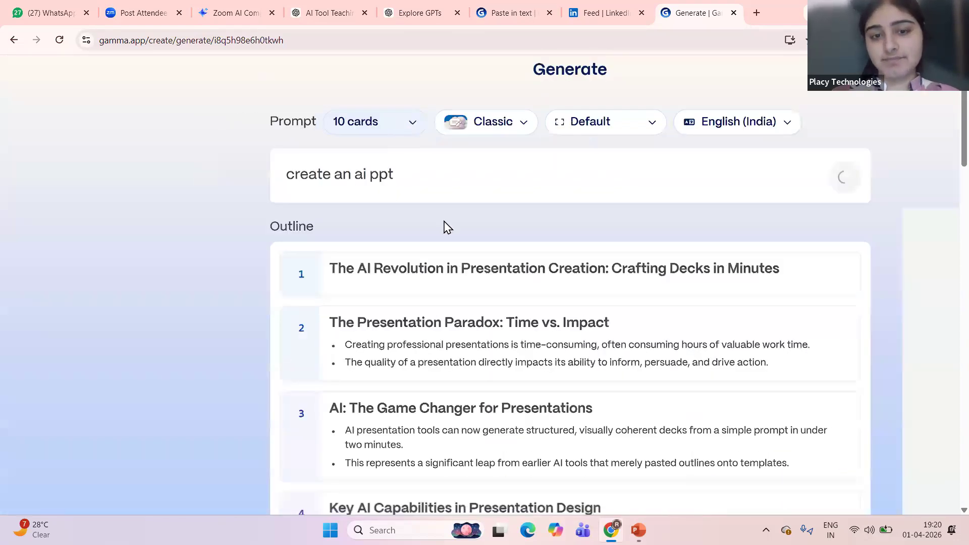
# Look through the generated outline cards, and return the other Gamma tab from the pasted text to the Create with AI start page
pyautogui.scroll(-10, 495, 370)
pyautogui.scroll(10, 476, 230)
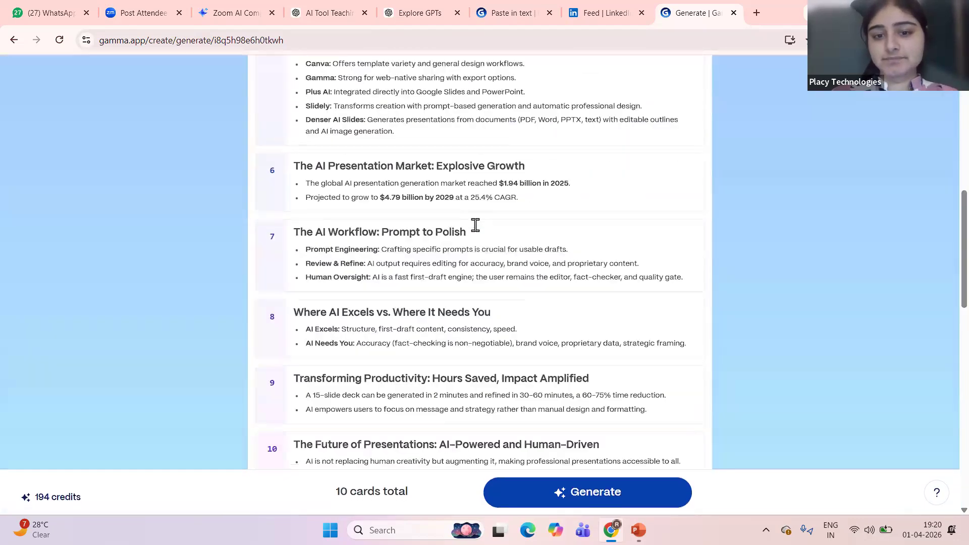
pyautogui.click(503, 6)
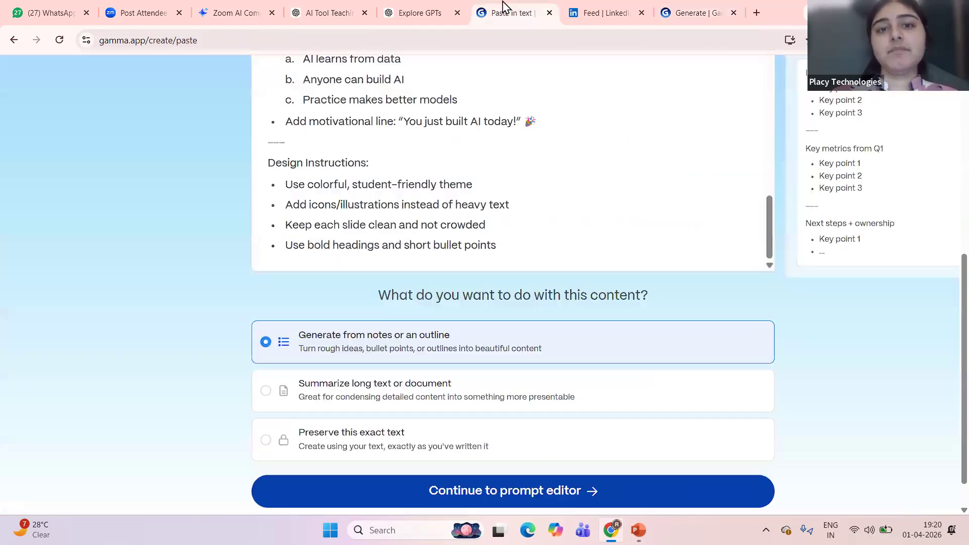
pyautogui.hotkey('ctrl', '-')
pyautogui.scroll(10, 263, 150)
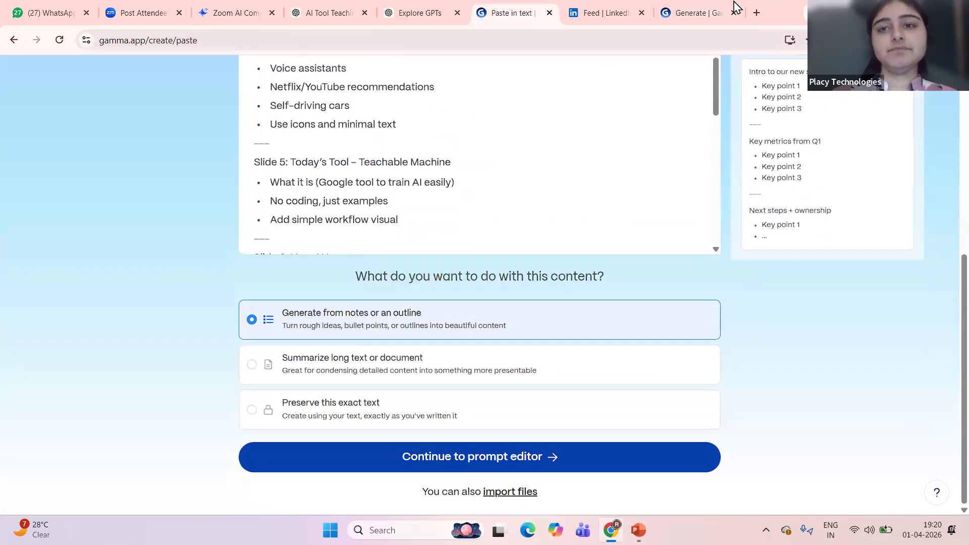
pyautogui.hotkey('alt', 'Left')
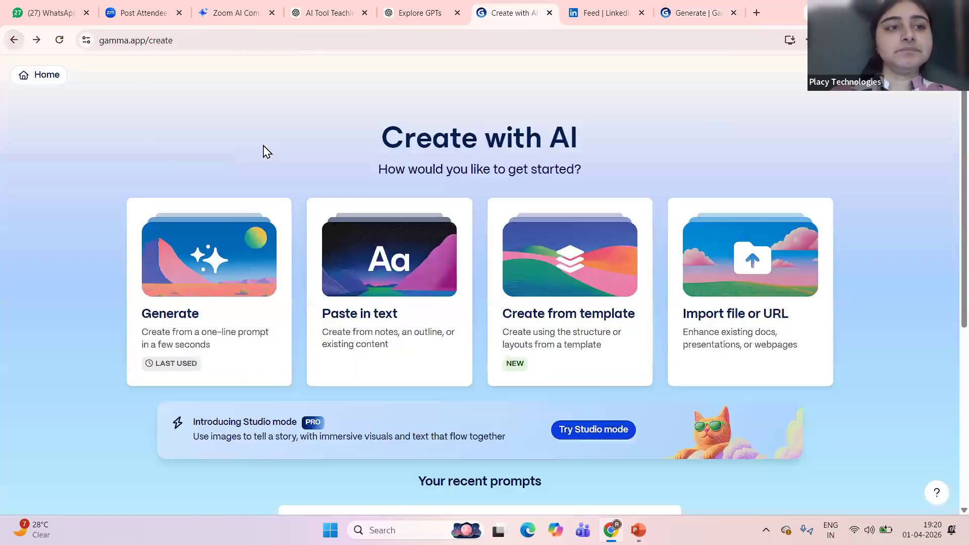
pyautogui.scroll(-4, 261, 336)
pyautogui.scroll(5, 58, 154)
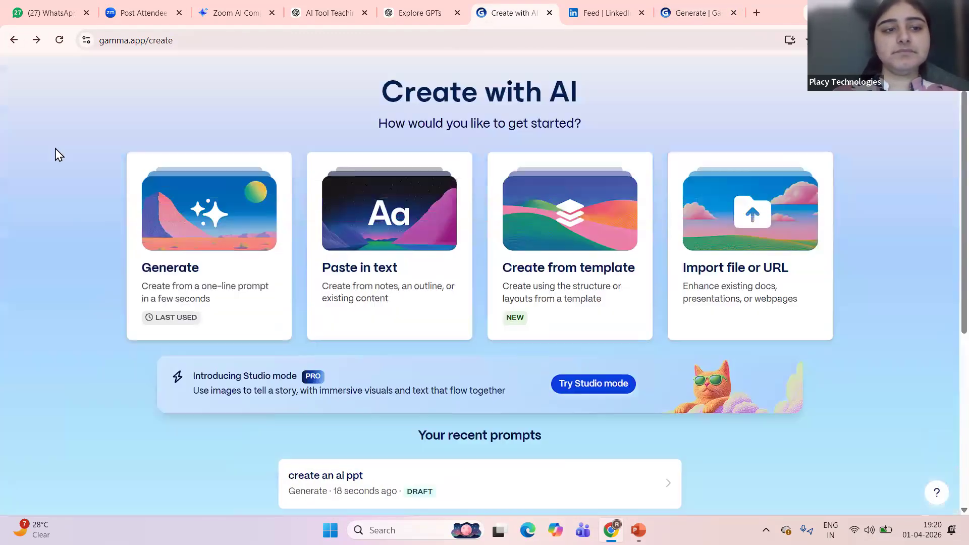
# Return the other Gamma tab to the earlier "Create an ai ppt" outline and compare it with the newly generated outline
pyautogui.click(13, 39)
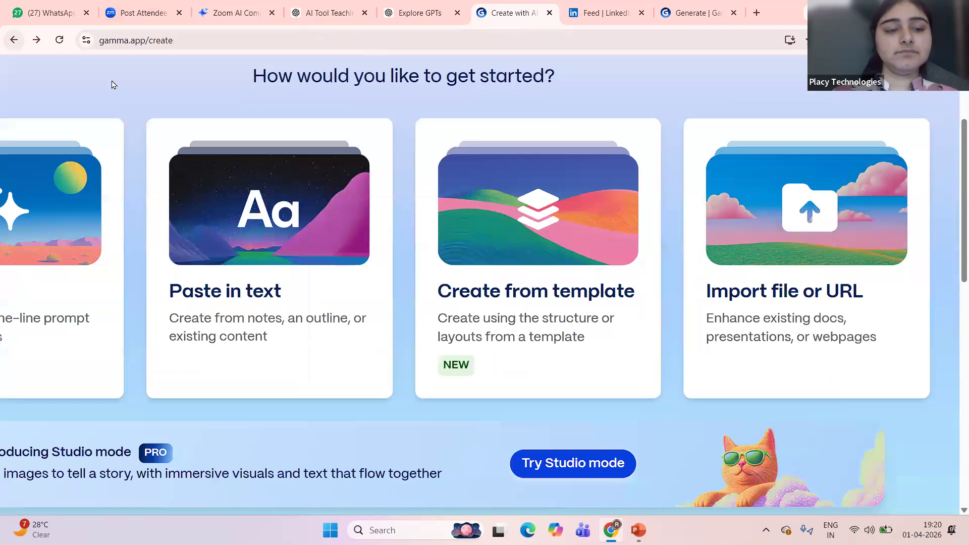
pyautogui.click(14, 40)
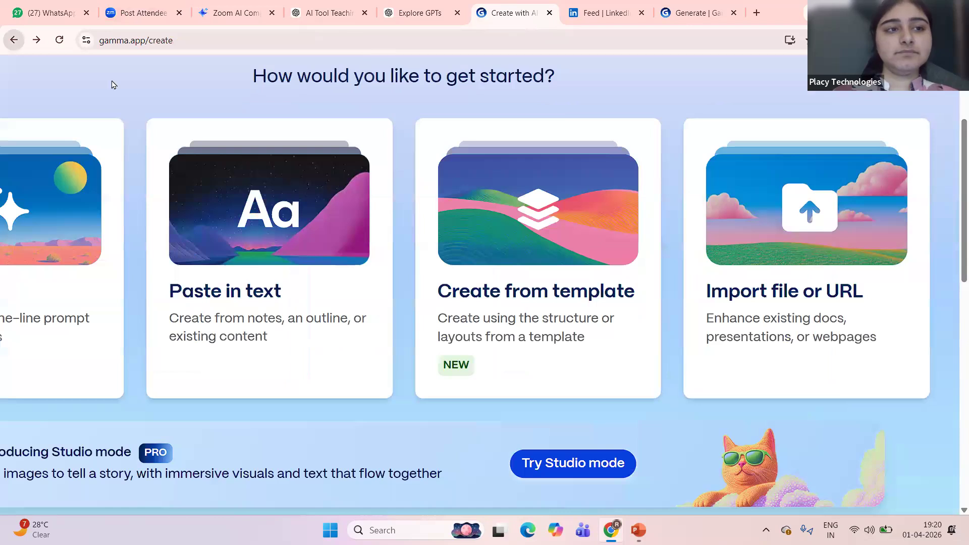
pyautogui.click(14, 40)
pyautogui.hotkey('alt', 'Left')
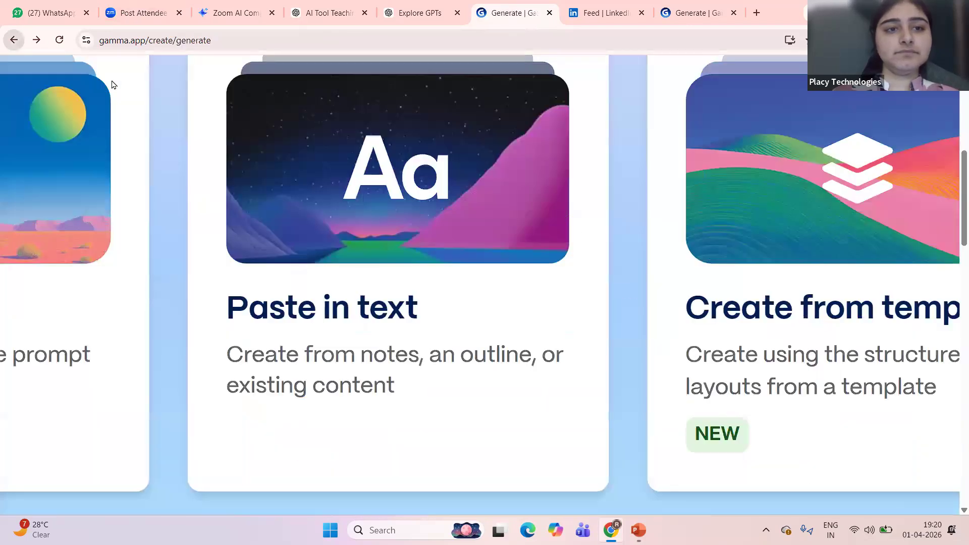
pyautogui.scroll(-4, 404, 244)
pyautogui.scroll(4, 405, 244)
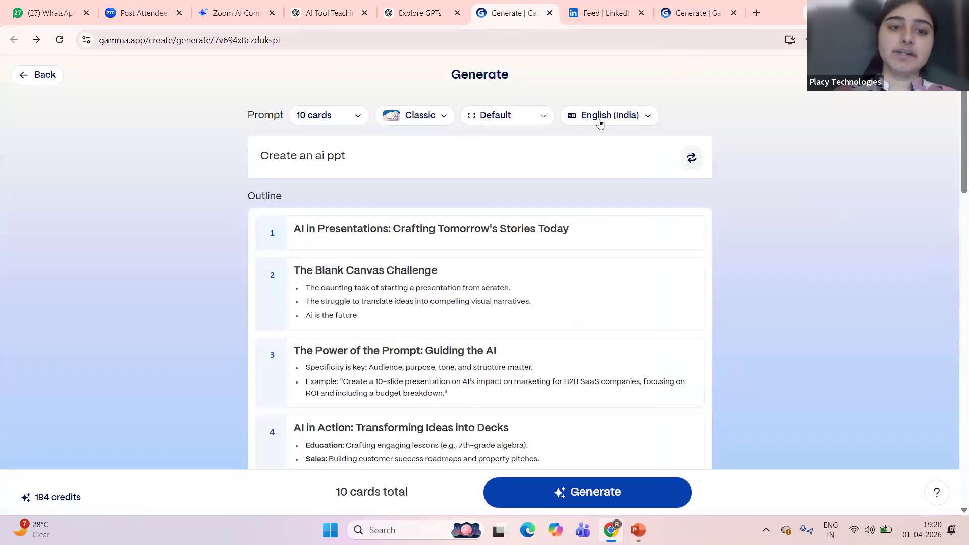
pyautogui.click(700, 14)
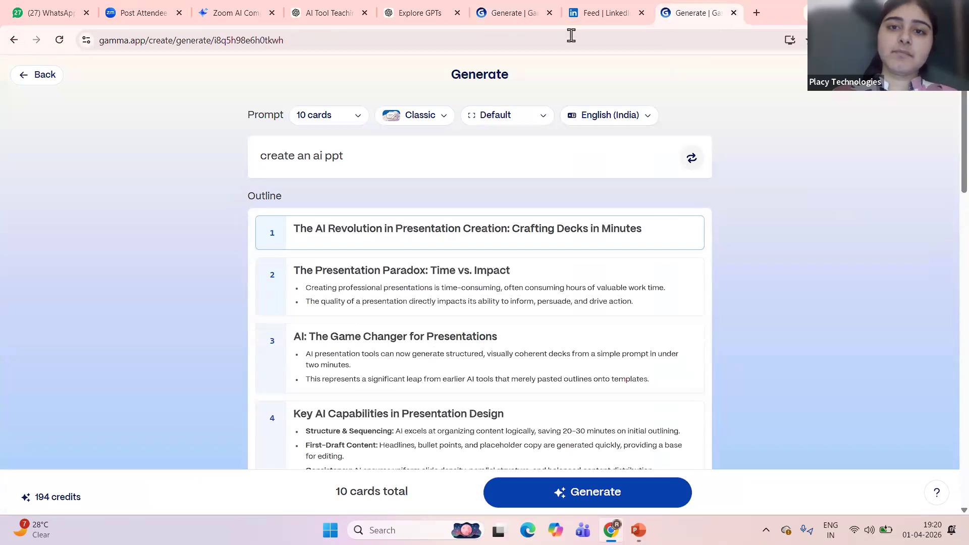
pyautogui.click(525, 19)
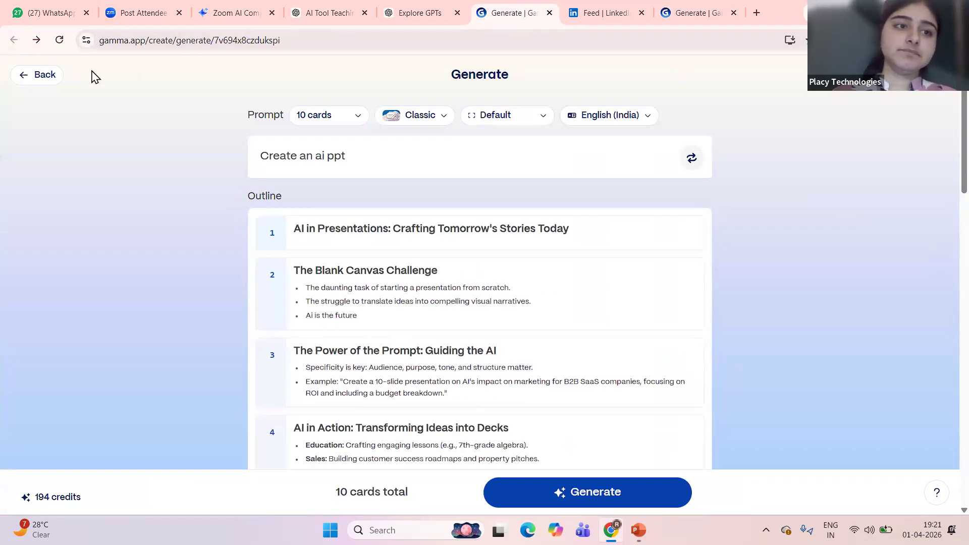
# Leave the earlier outline for the Gammas home page and open the DATA SCIE presentation
pyautogui.click(46, 75)
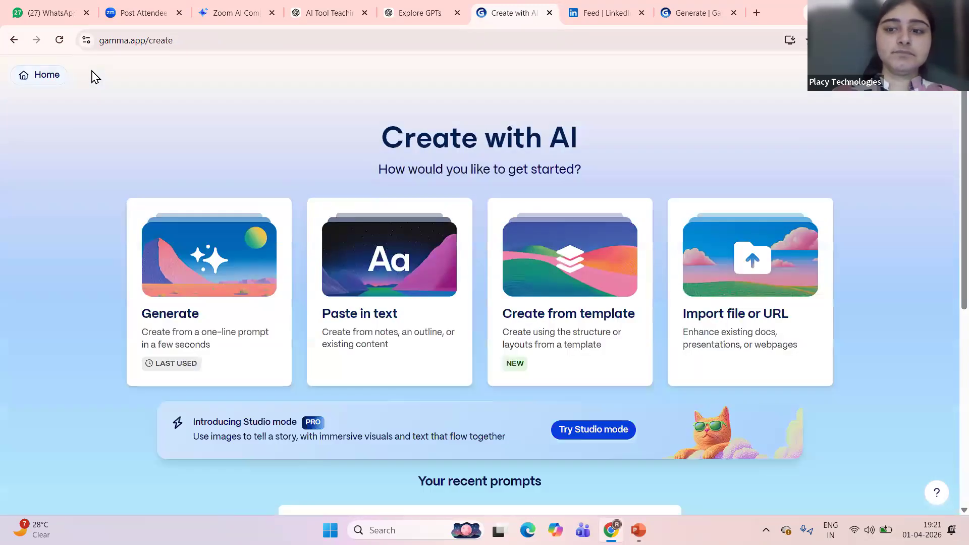
pyautogui.click(46, 74)
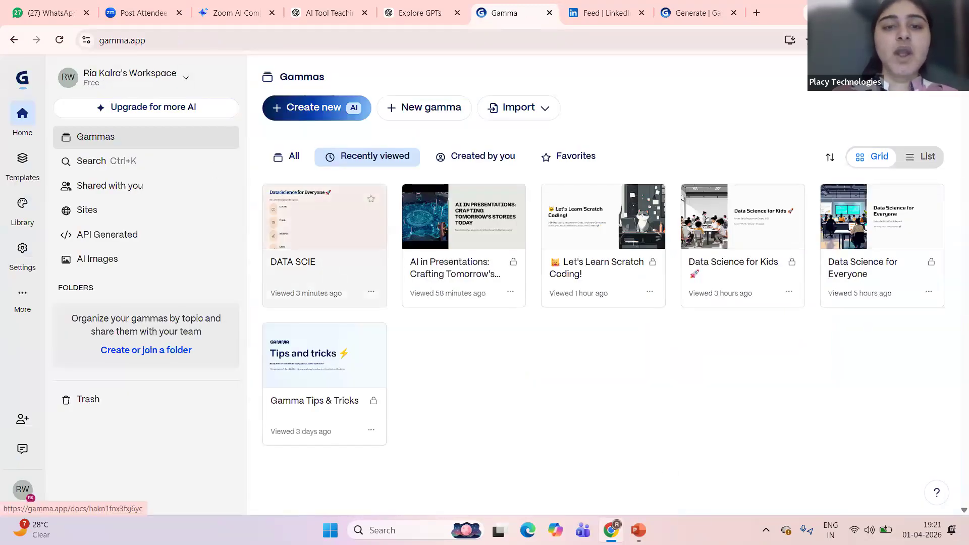
pyautogui.click(369, 279)
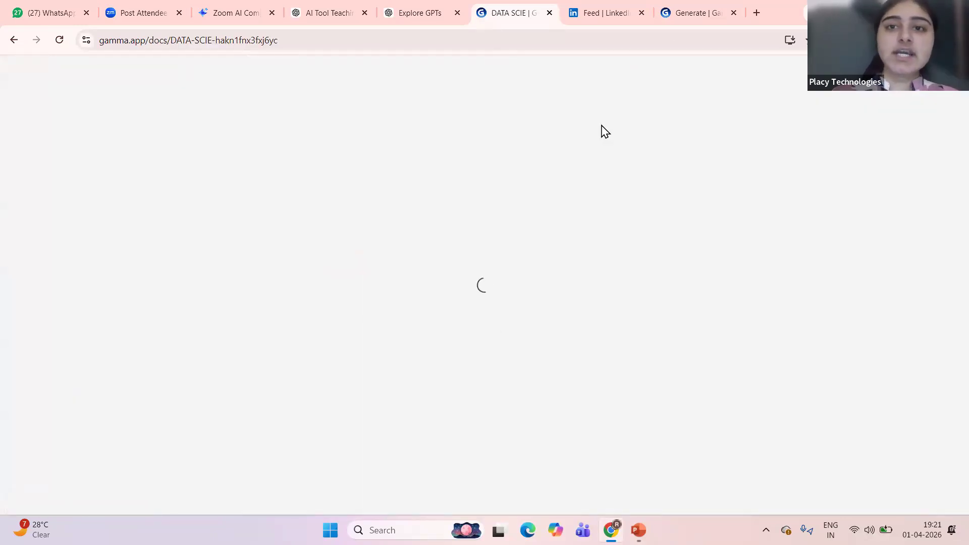
# Return to the newly generated outline and examine its first cards at an enlarged view
pyautogui.click(699, 14)
pyautogui.hotkey('ctrl', '+')
pyautogui.hotkey('ctrl', '+')
pyautogui.hotkey('ctrl', '+')
pyautogui.hotkey('ctrl', '+')
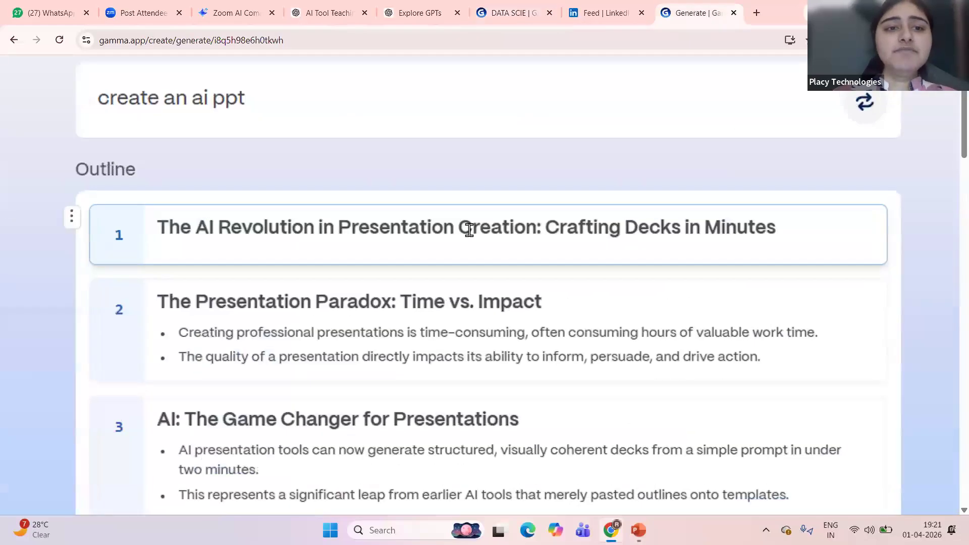
pyautogui.hotkey('ctrl', '-')
pyautogui.hotkey('ctrl', '-')
pyautogui.hotkey('ctrl', '-')
pyautogui.hotkey('ctrl', '-')
pyautogui.scroll(-1, 524, 151)
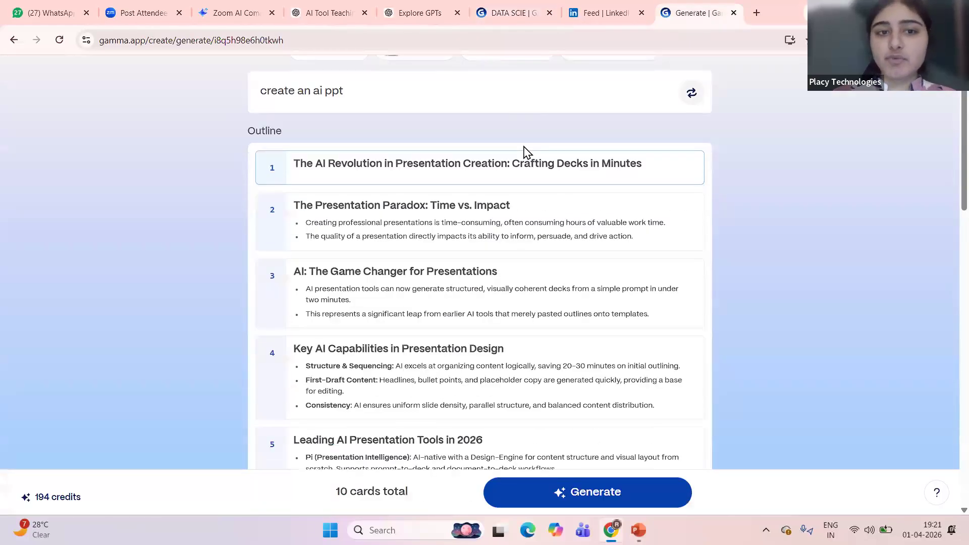
# Examine the handle beside the first outline card that moves the card or opens its menu
pyautogui.hotkey('ctrl', '+')
pyautogui.hotkey('ctrl', '+')
pyautogui.hotkey('ctrl', '+')
pyautogui.hotkey('ctrl', '+')
pyautogui.hotkey('ctrl', '+')
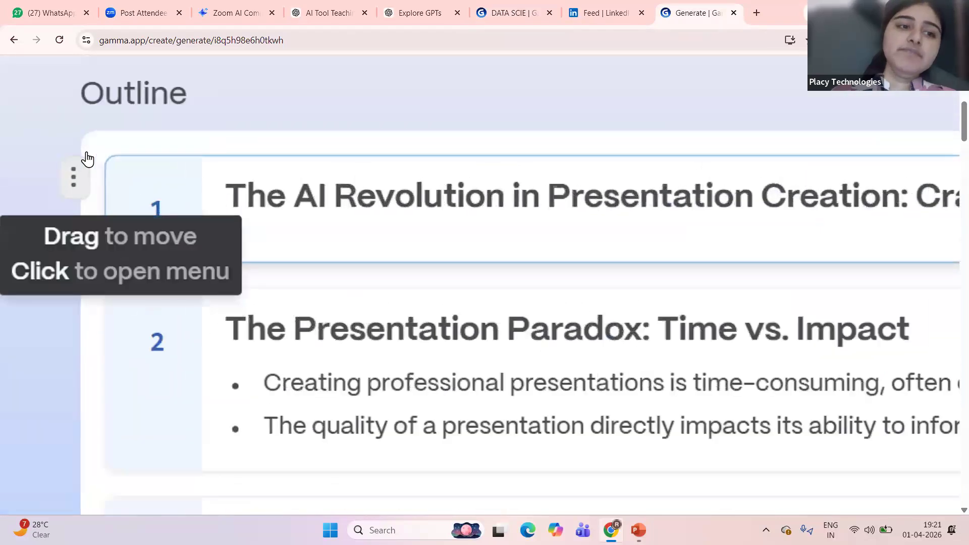
pyautogui.hotkey('ctrl', '+')
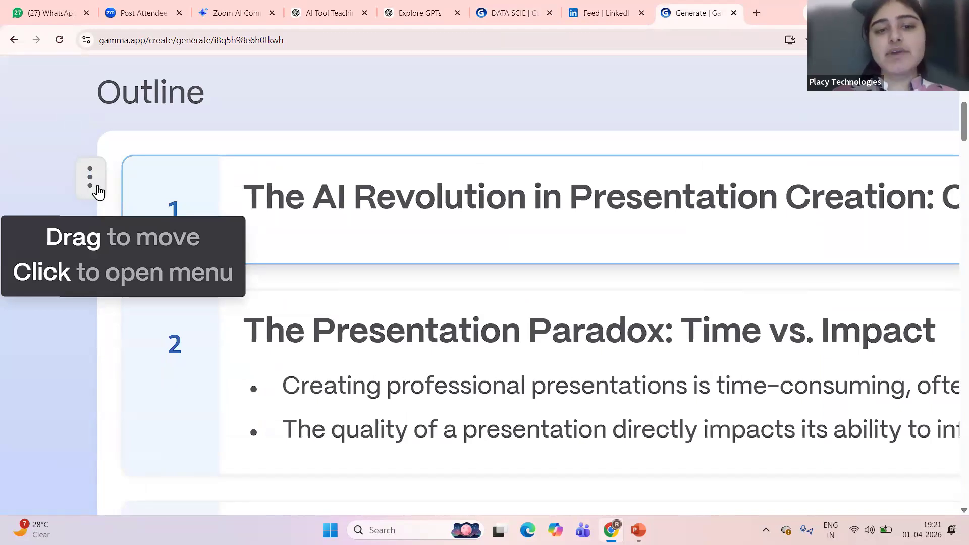
pyautogui.hotkey('ctrl', '-')
pyautogui.hotkey('ctrl', '-')
pyautogui.hotkey('ctrl', '-')
pyautogui.hotkey('ctrl', '-')
pyautogui.hotkey('ctrl', '-')
pyautogui.hotkey('ctrl', '-')
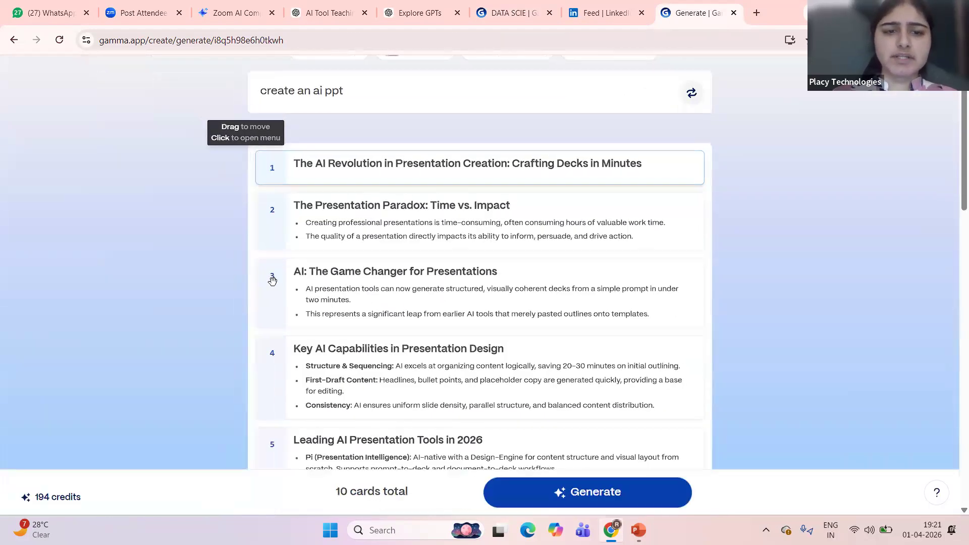
# Move the third outline card, "AI: The Game Changer for Presentations", to first place in the outline
pyautogui.hotkey('ctrl', '+')
pyautogui.hotkey('ctrl', '+')
pyautogui.hotkey('ctrl', '+')
pyautogui.hotkey('ctrl', '+')
pyautogui.hotkey('ctrl', '+')
pyautogui.moveTo(246, 266); pyautogui.dragTo(587, 266)
pyautogui.hotkey('ctrl', '-')
pyautogui.hotkey('ctrl', '-')
pyautogui.hotkey('ctrl', '-')
pyautogui.hotkey('ctrl', '-')
pyautogui.hotkey('ctrl', '-')
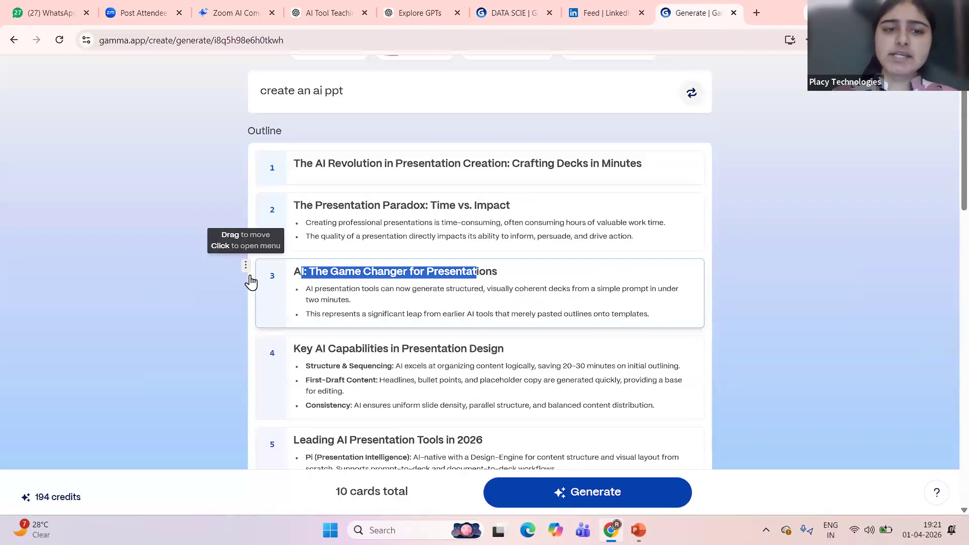
pyautogui.moveTo(499, 271); pyautogui.dragTo(272, 292)
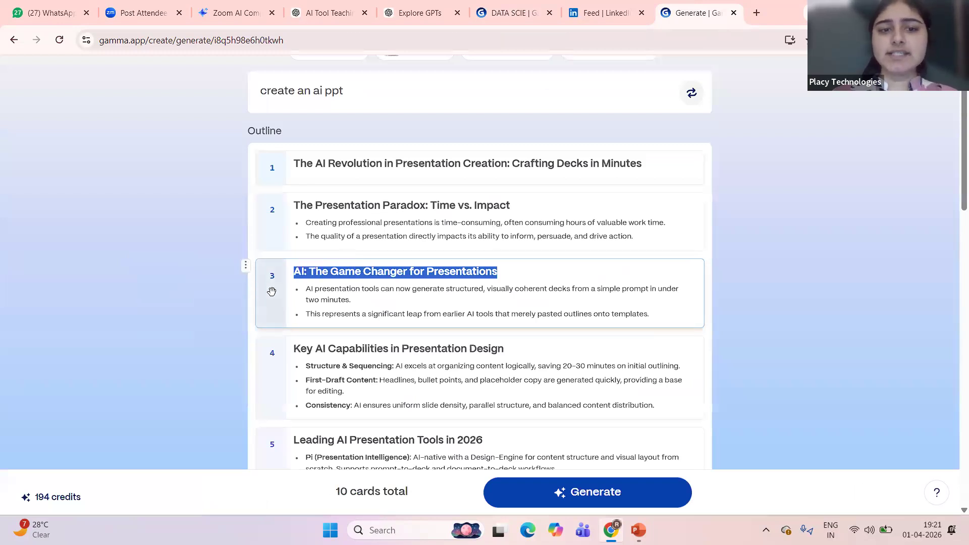
pyautogui.scroll(5, 271, 292)
pyautogui.scroll(-5, 273, 312)
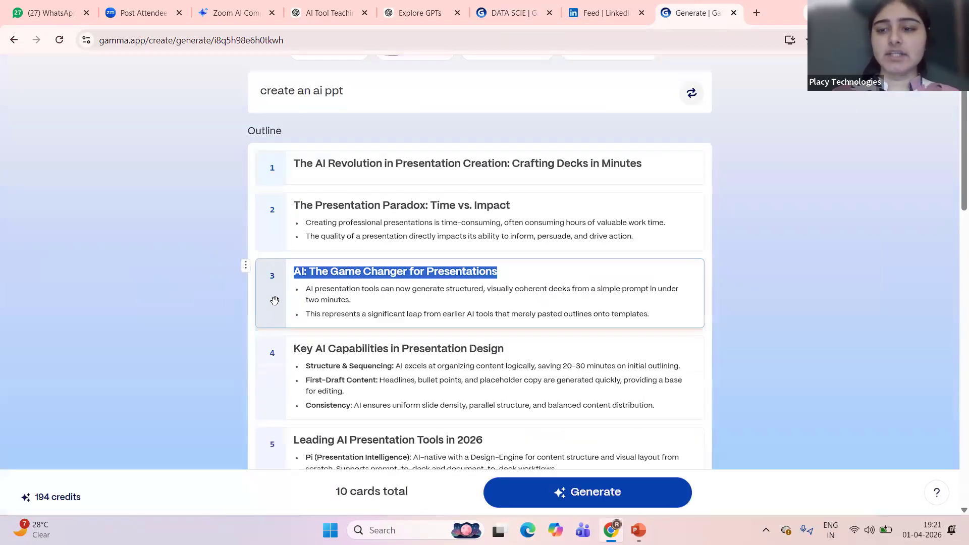
pyautogui.moveTo(275, 293); pyautogui.dragTo(268, 176)
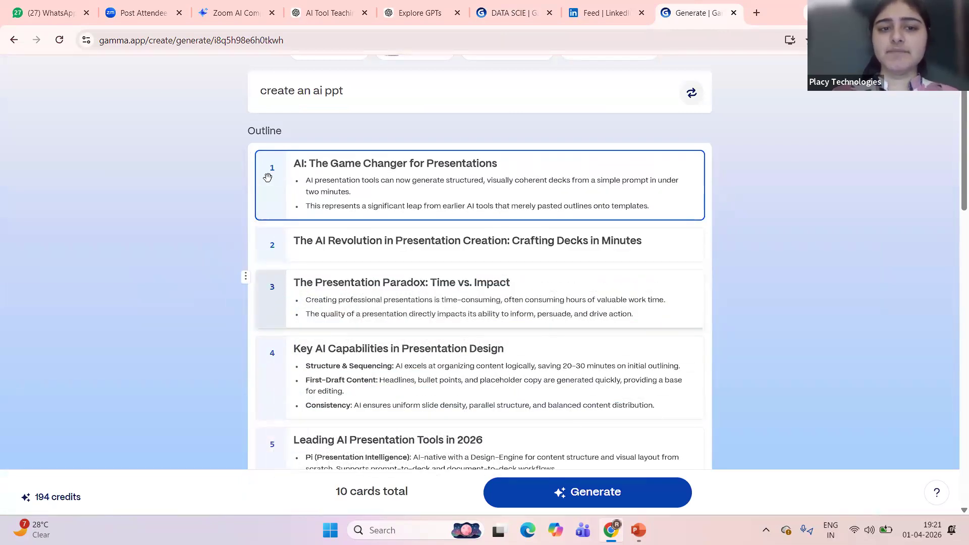
# Place the card "AI: The Game Changer for Presentations" second, directly after "The AI Revolution in Presentation Creation: Crafting Decks in Minutes"
pyautogui.scroll(5, 381, 192)
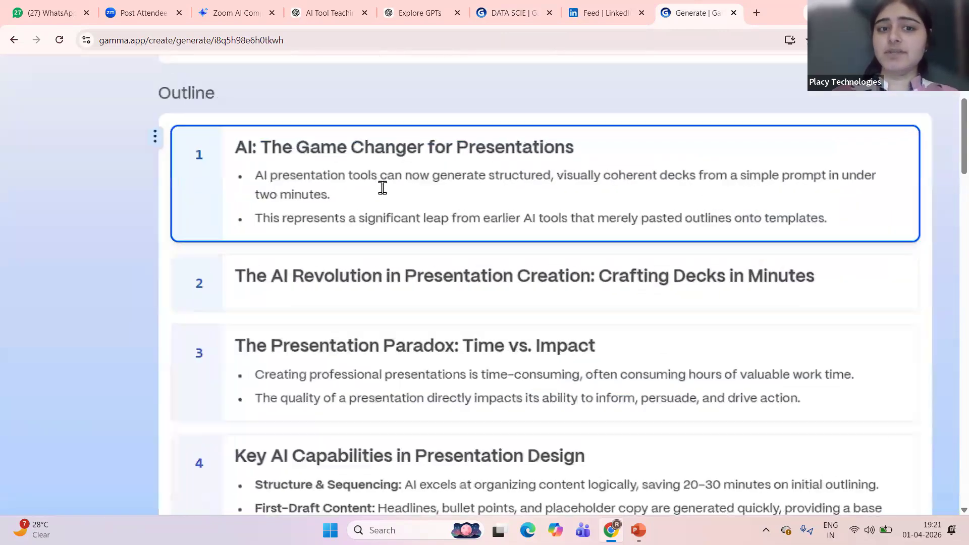
pyautogui.moveTo(381, 212); pyautogui.dragTo(255, 218)
pyautogui.moveTo(191, 221); pyautogui.dragTo(186, 282)
pyautogui.moveTo(202, 197); pyautogui.dragTo(173, 333)
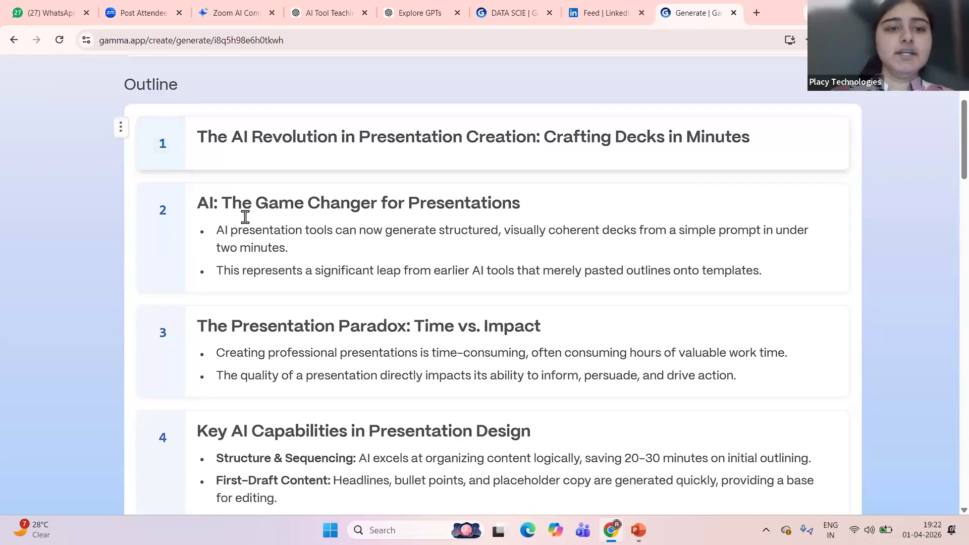
pyautogui.moveTo(754, 138); pyautogui.dragTo(526, 126)
pyautogui.click(525, 125)
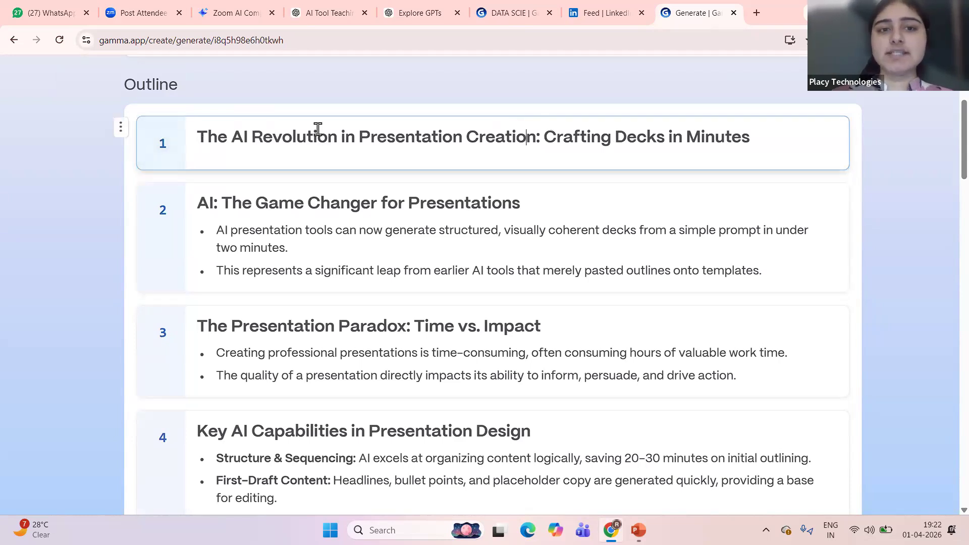
pyautogui.doubleClick(407, 141)
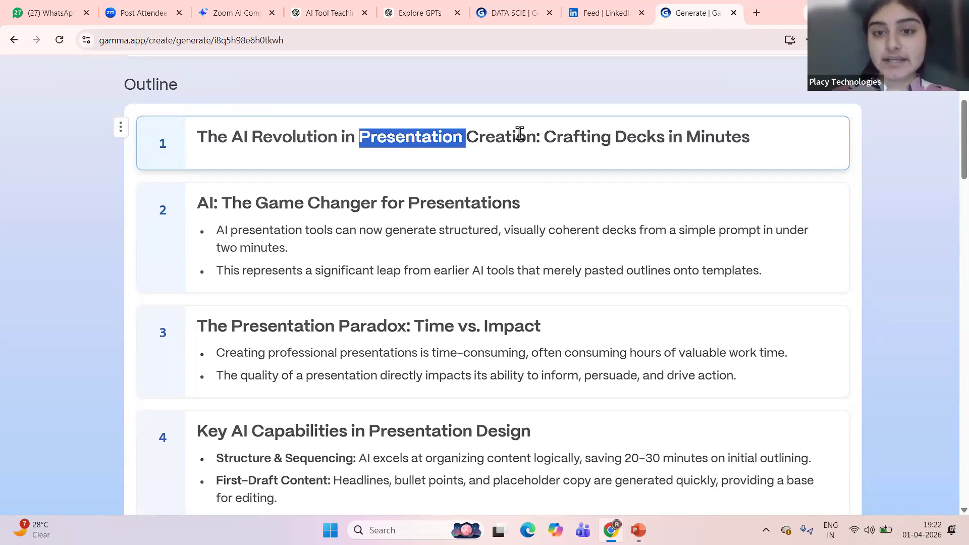
pyautogui.click(541, 137)
pyautogui.click(749, 144)
pyautogui.press('Right')
pyautogui.write('in nsec')
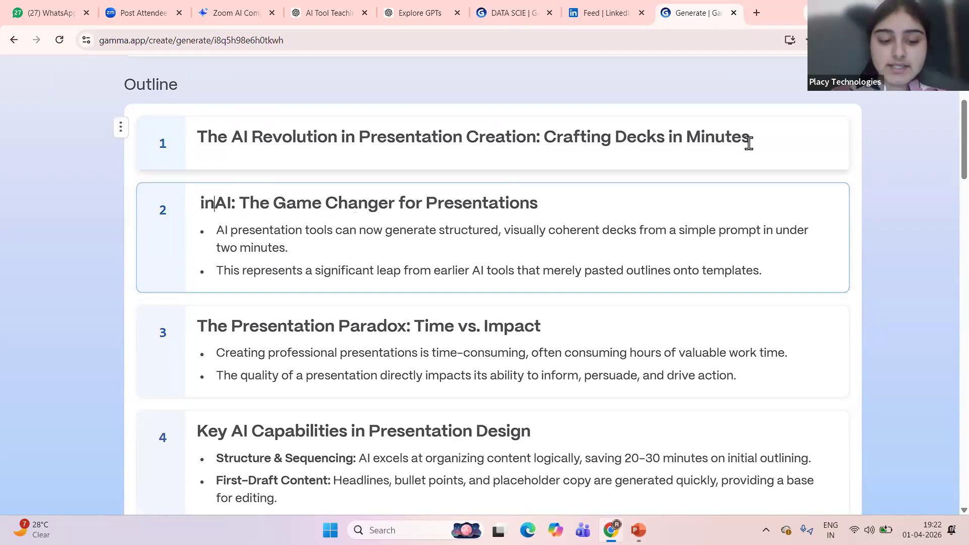
pyautogui.press('BackSpace')
pyautogui.press('BackSpace')
pyautogui.press('BackSpace')
pyautogui.press('BackSpace')
pyautogui.press('BackSpace')
pyautogui.press('BackSpace')
pyautogui.press('BackSpace')
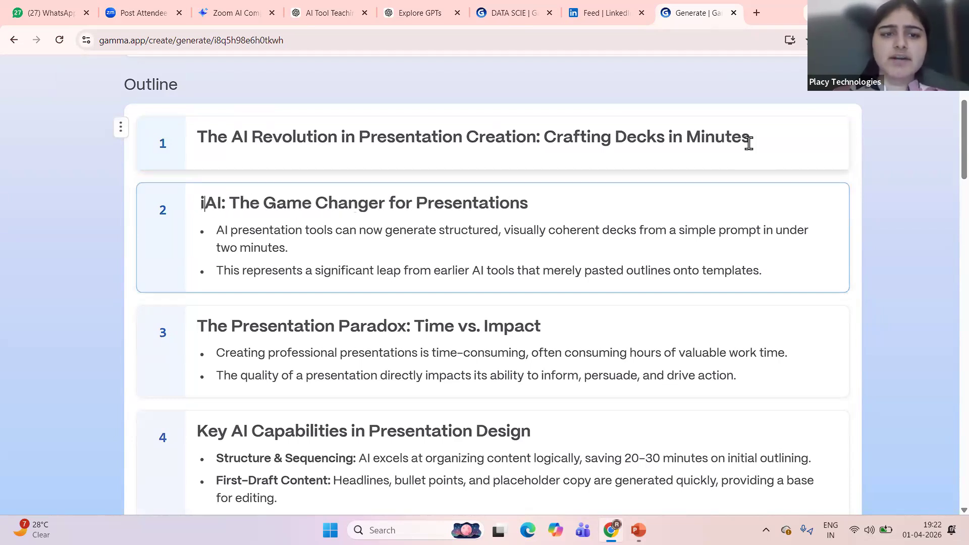
# Append "in seconds hello my name is" followed by the presenter's first name to the first outline card's title
pyautogui.click(758, 136)
pyautogui.write('in seconds ')
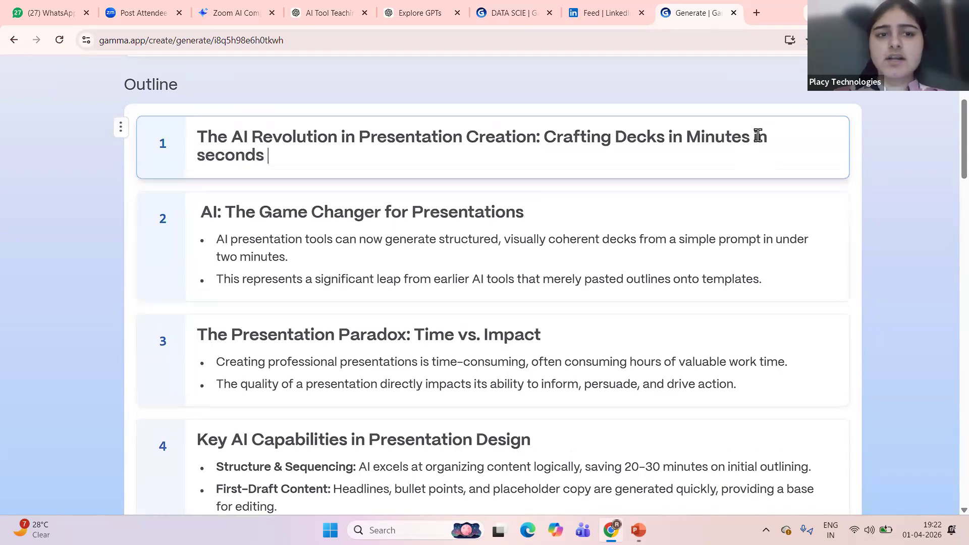
pyautogui.write('hello ')
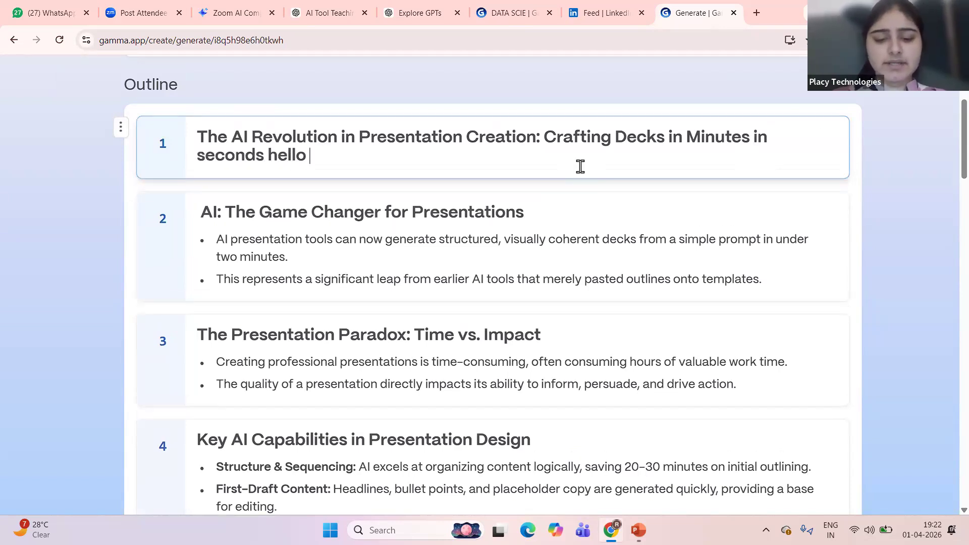
pyautogui.write('my name is is ria')
pyautogui.press('BackSpace')
pyautogui.press('BackSpace')
pyautogui.press('BackSpace')
pyautogui.press('BackSpace')
pyautogui.press('BackSpace')
pyautogui.press('BackSpace')
pyautogui.write('Ria')
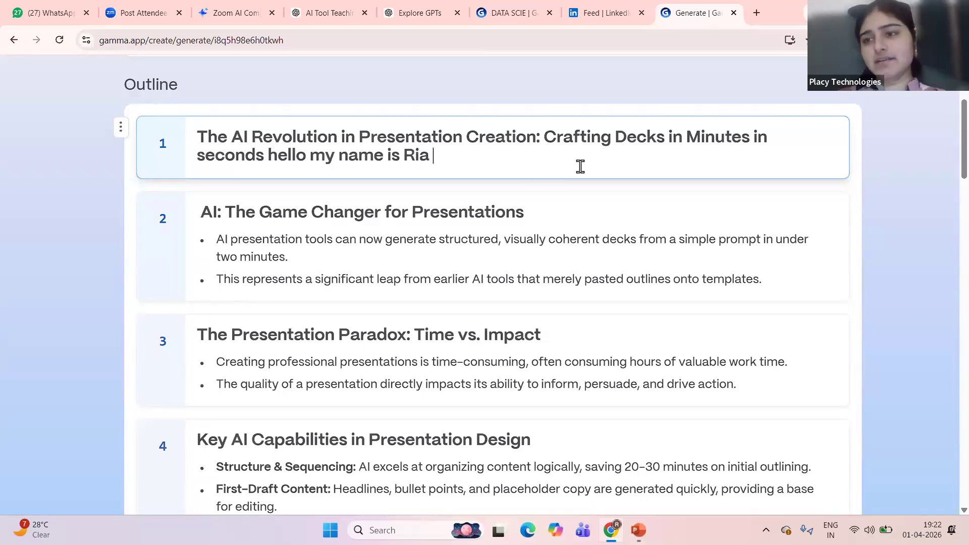
pyautogui.moveTo(448, 173); pyautogui.dragTo(184, 122)
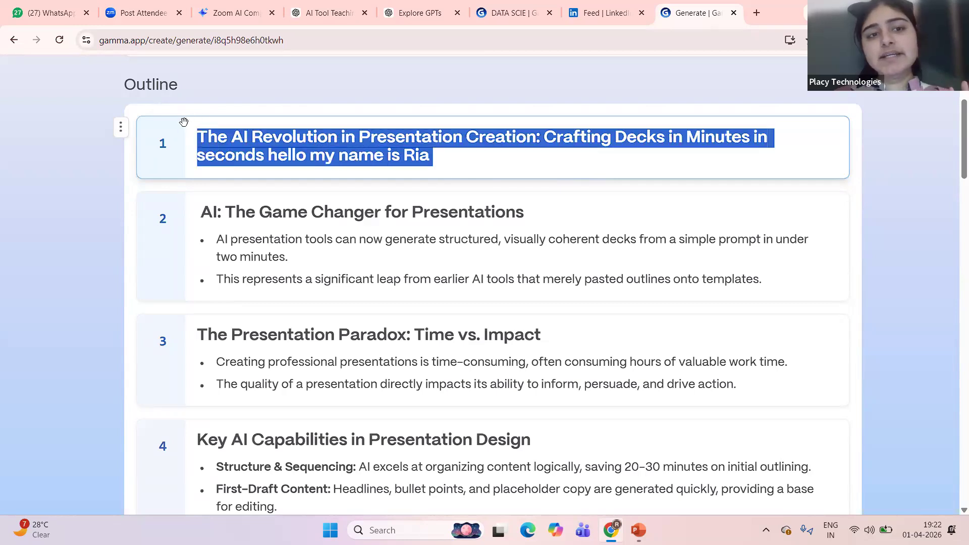
pyautogui.click(463, 147)
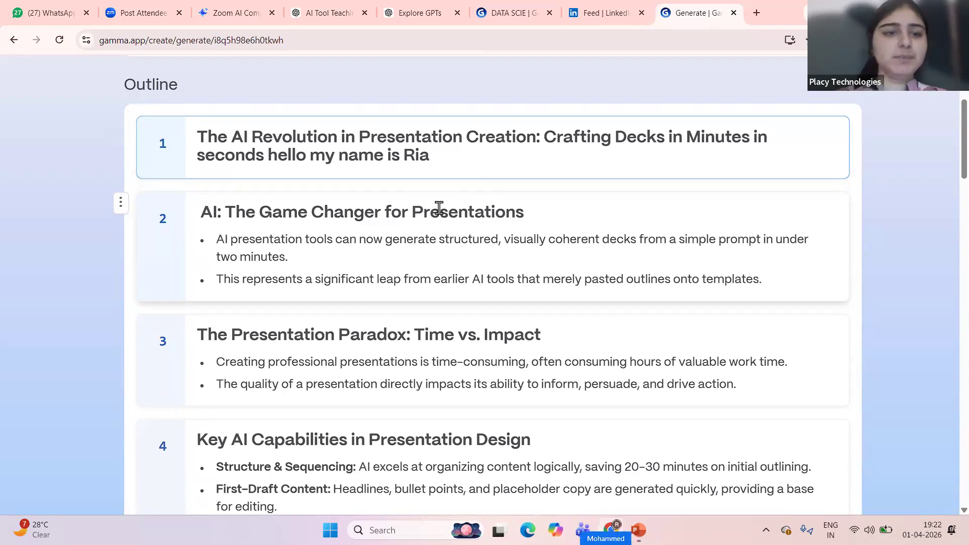
# Highlight the title of the second outline card, "AI: The Game Changer for Presentations", and clear the selection
pyautogui.scroll(-2, 439, 208)
pyautogui.moveTo(202, 129); pyautogui.dragTo(532, 123)
pyautogui.click(532, 123)
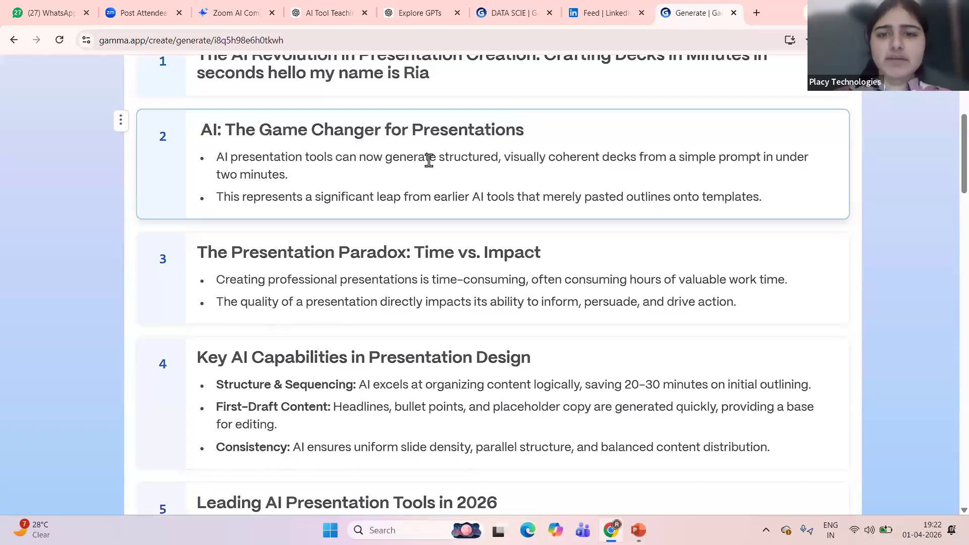
# Add a bullet reading "another point" at the end of the second outline card, "AI: The Game Changer for Presentations"
pyautogui.scroll(-3, 429, 161)
pyautogui.scroll(5, 429, 161)
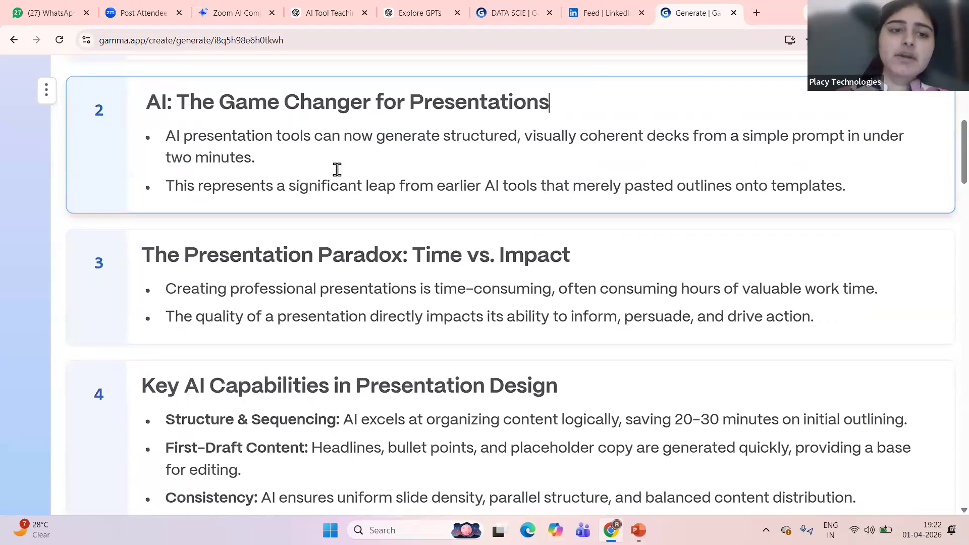
pyautogui.hscroll(2, 338, 169)
pyautogui.hscroll(1, 338, 170)
pyautogui.click(676, 187)
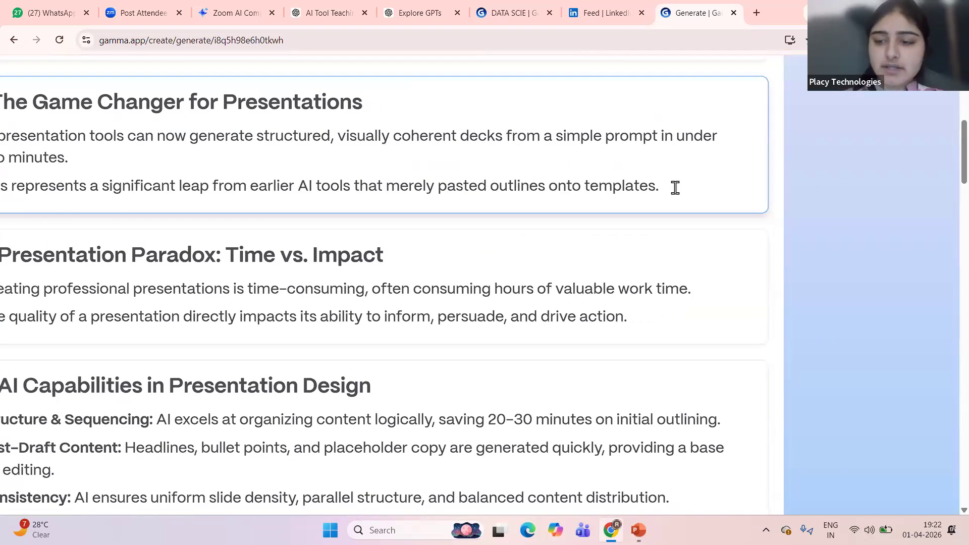
pyautogui.press('Return')
pyautogui.hscroll(-3, 676, 187)
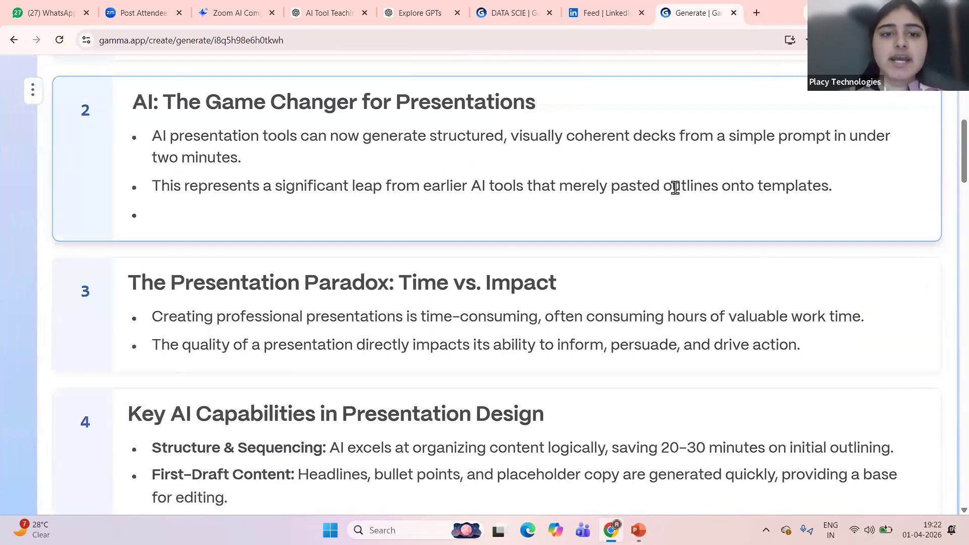
pyautogui.scroll(4, 156, 210)
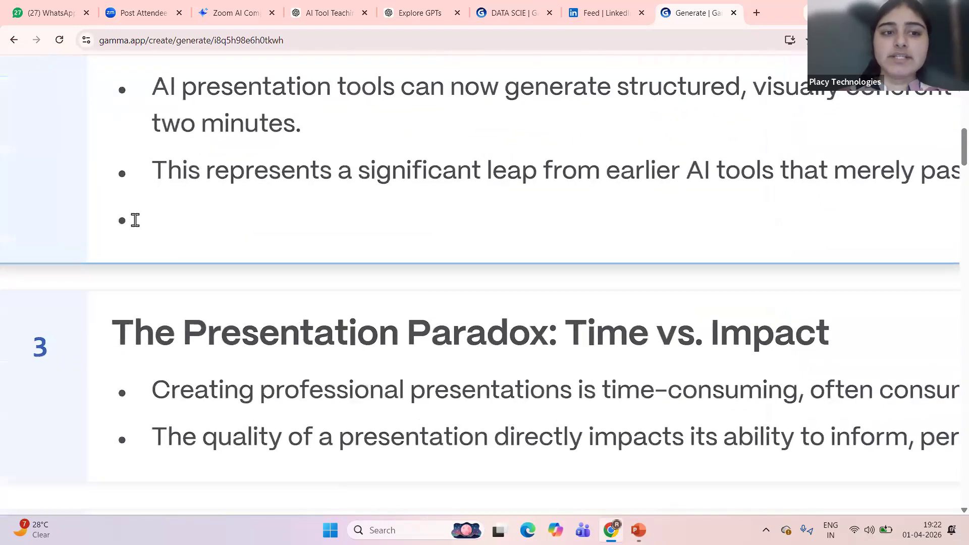
pyautogui.scroll(-1, 159, 220)
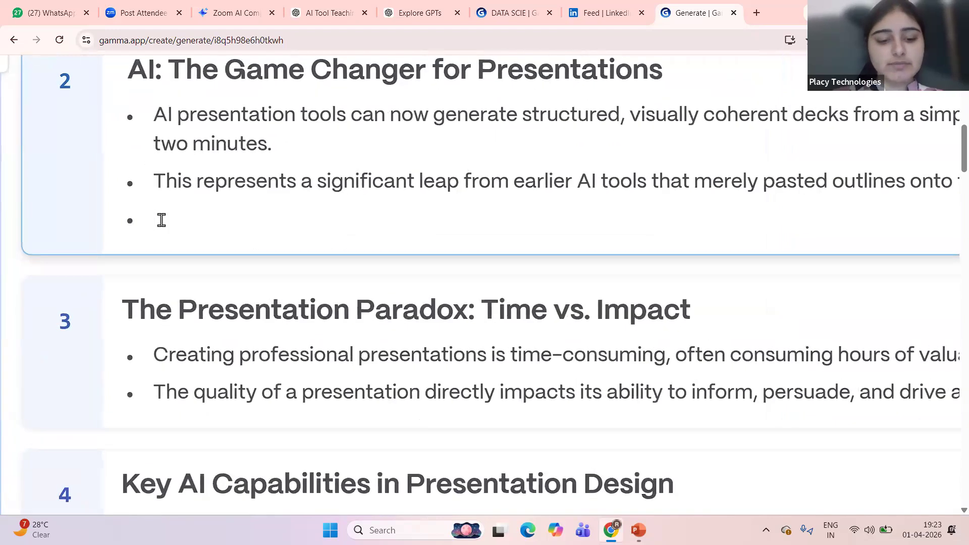
pyautogui.write('another poiunt=')
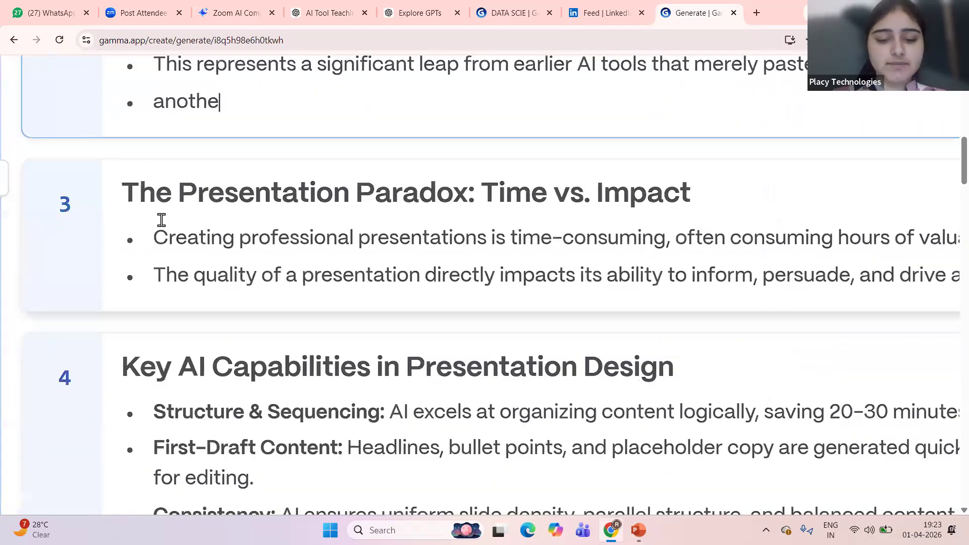
pyautogui.press('BackSpace')
pyautogui.press('BackSpace')
pyautogui.press('BackSpace')
pyautogui.press('BackSpace')
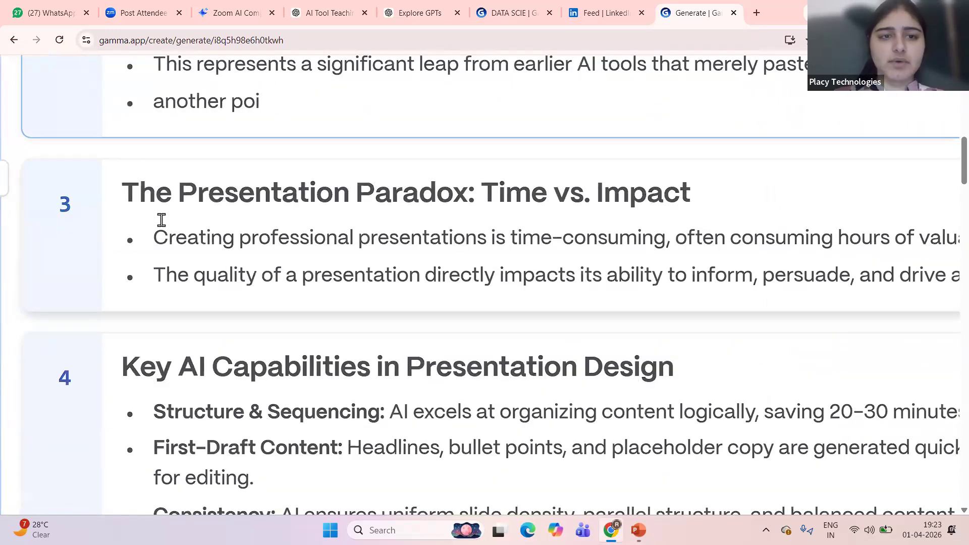
pyautogui.write('nt')
# Add two more bullets below "another point" in the second outline card: "ai is furture" and "we are learning gamma ai"
pyautogui.press('Return')
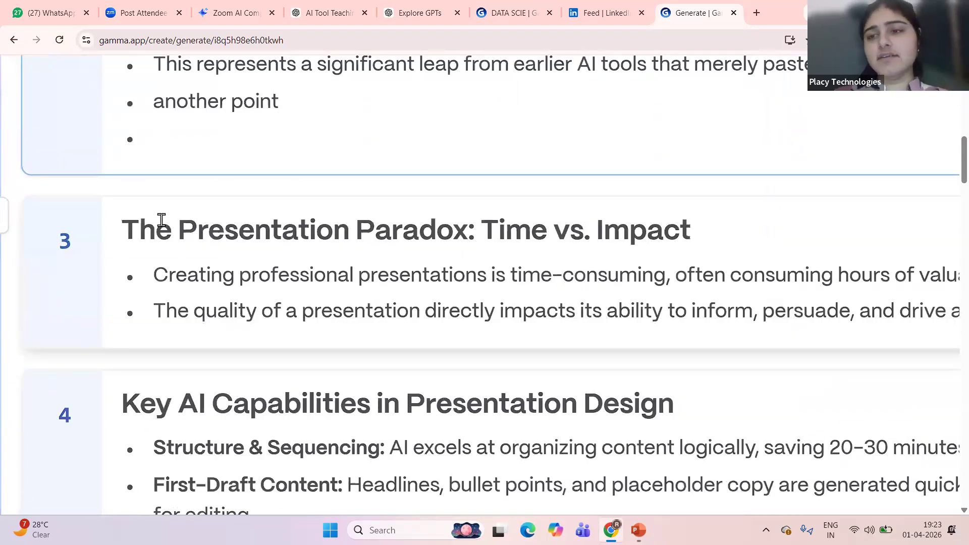
pyautogui.scroll(2, 162, 220)
pyautogui.write('a')
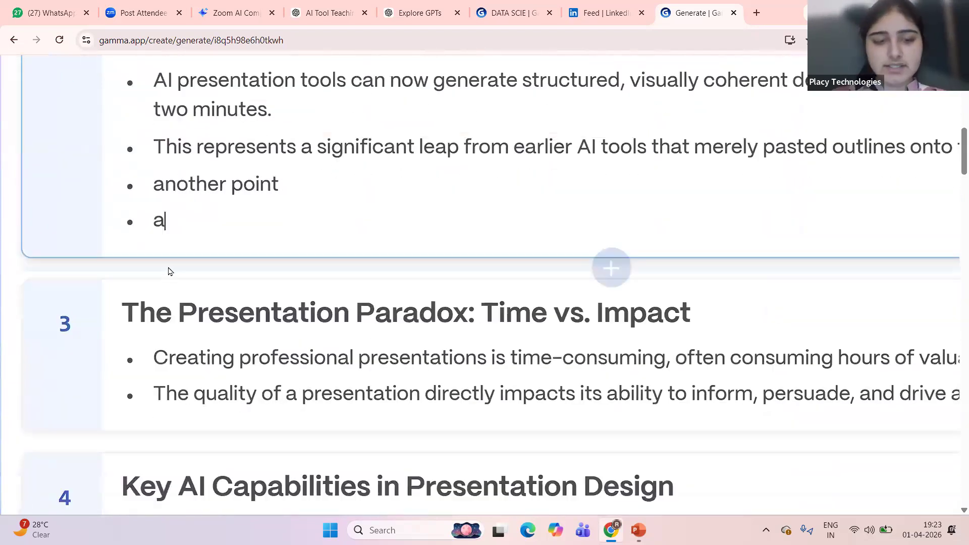
pyautogui.write('i is furture')
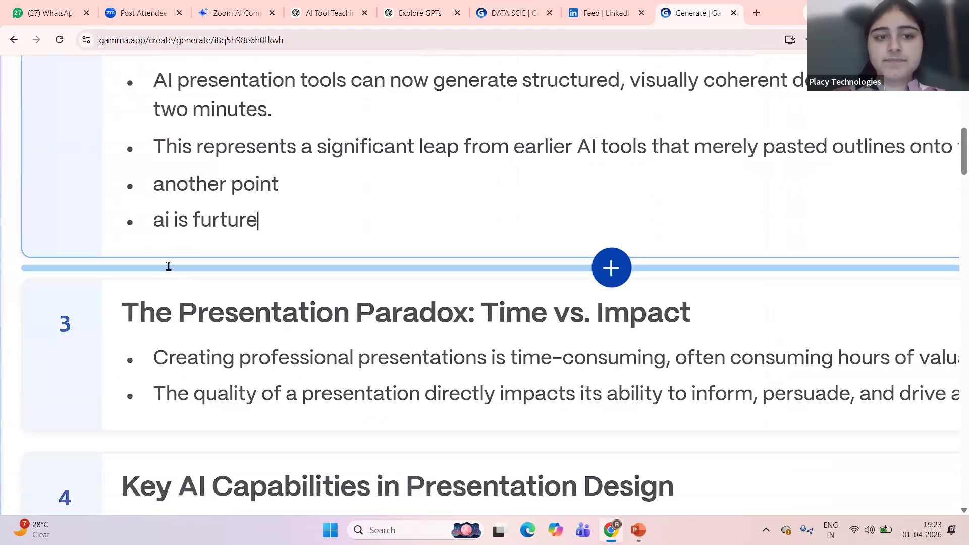
pyautogui.press('Return')
pyautogui.write('we a')
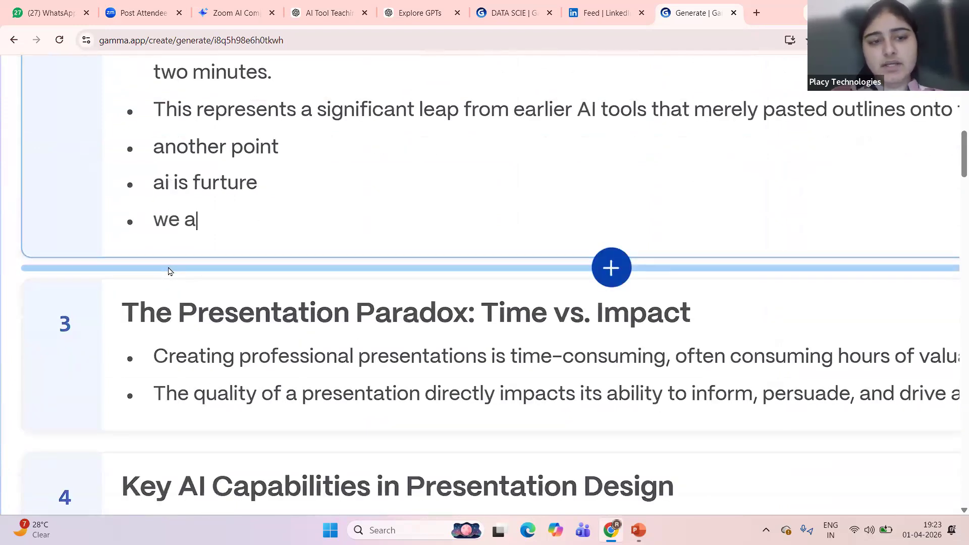
pyautogui.write('re learning gamma ai')
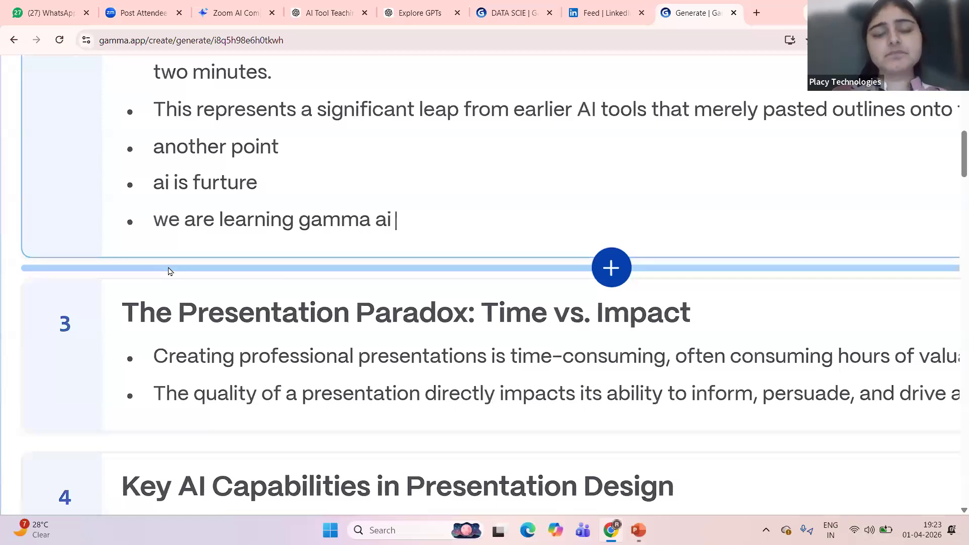
# Review the edited second card and the remaining outline cards through the last one and the option to add a card
pyautogui.scroll(-5, 168, 271)
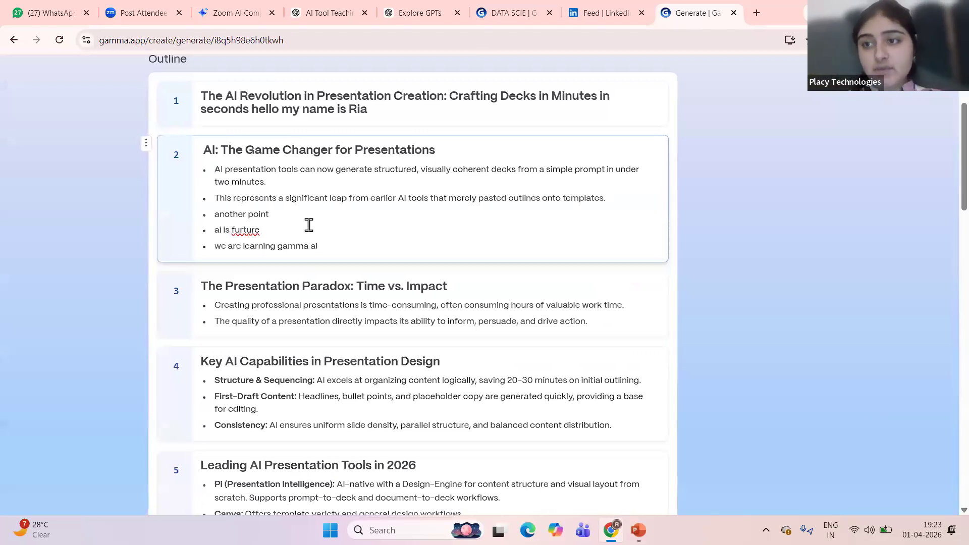
pyautogui.scroll(-2, 309, 226)
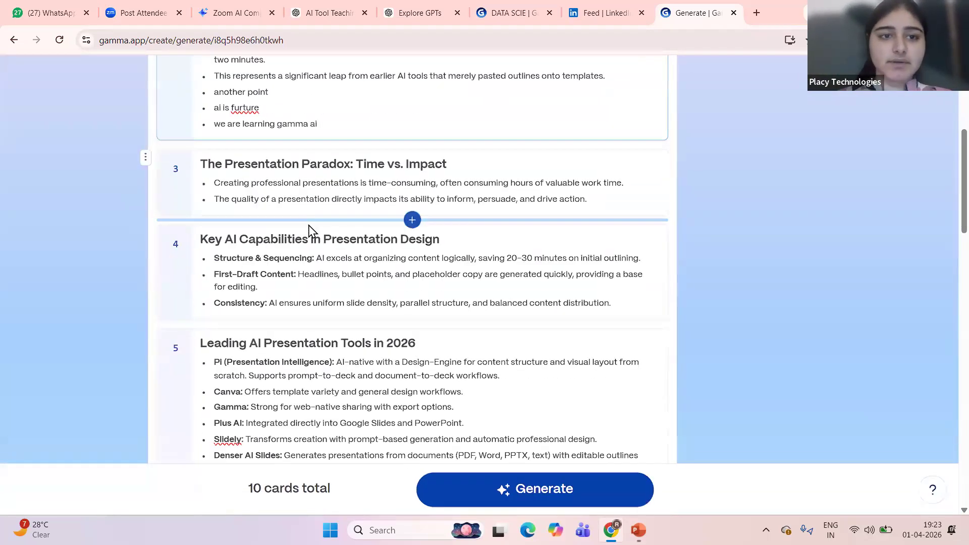
pyautogui.scroll(1, 273, 176)
pyautogui.scroll(3, 224, 92)
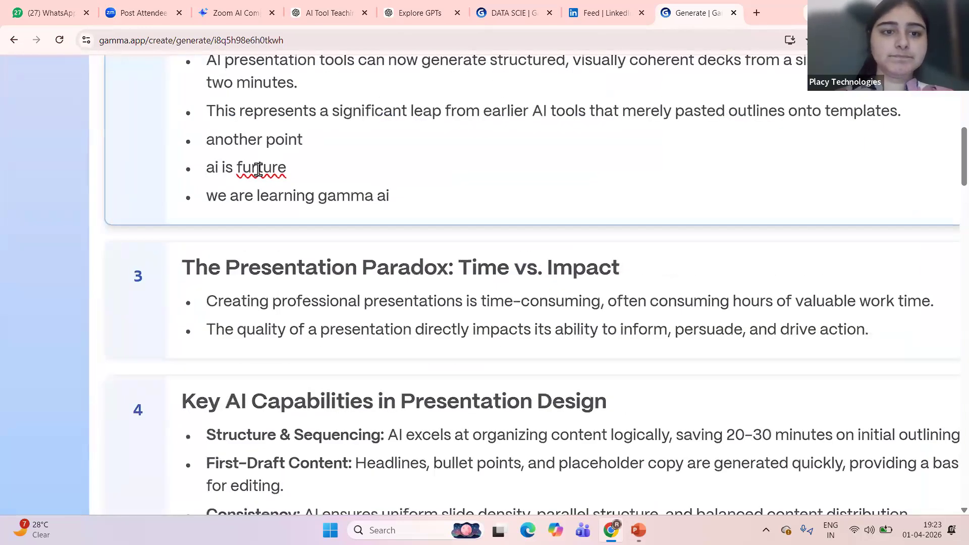
pyautogui.scroll(-8, 258, 170)
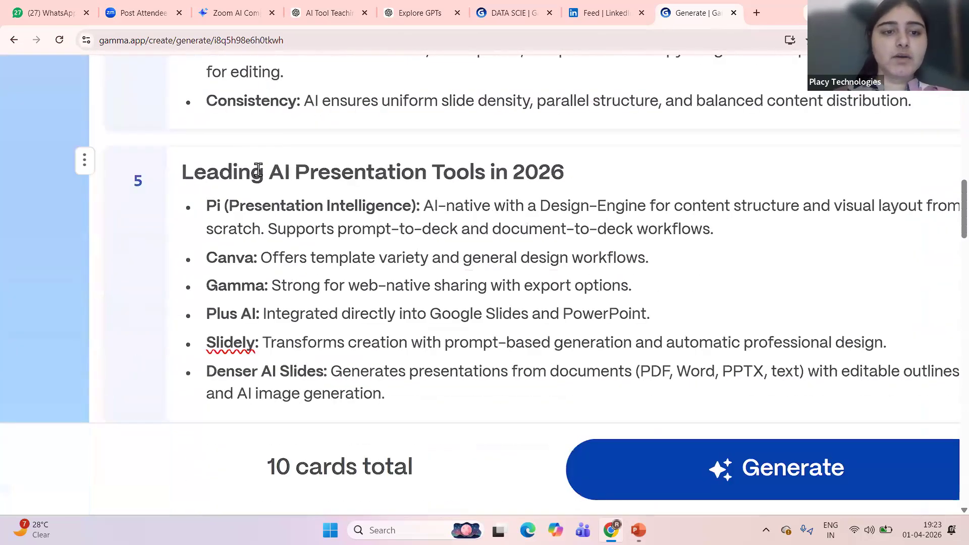
pyautogui.scroll(-3, 368, 244)
pyautogui.scroll(-8, 370, 246)
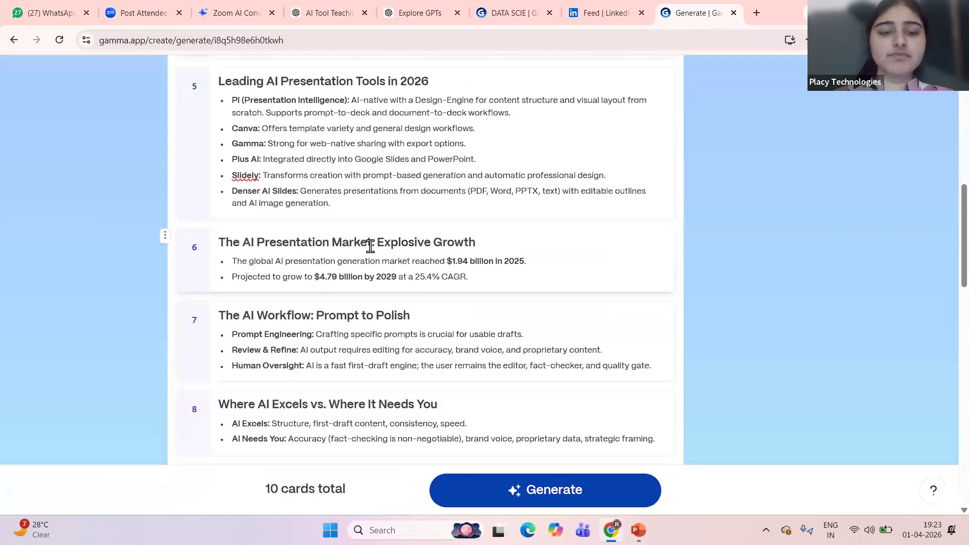
pyautogui.scroll(-4, 370, 250)
pyautogui.scroll(3, 446, 218)
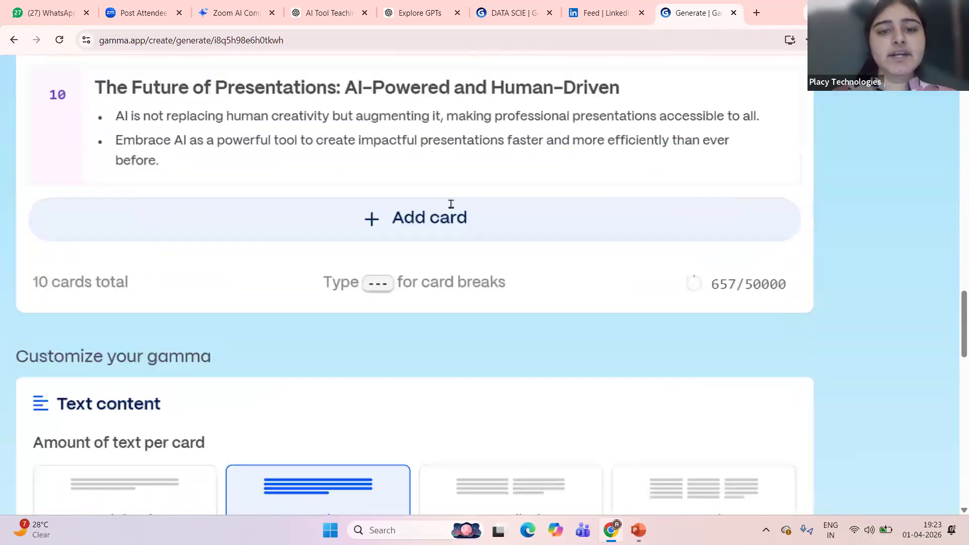
pyautogui.scroll(-3, 394, 221)
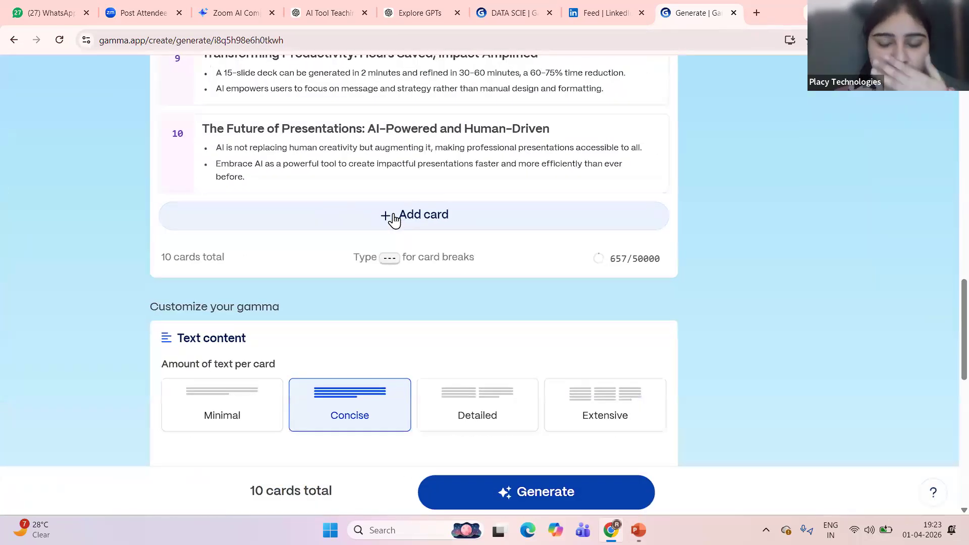
pyautogui.scroll(-1, 415, 295)
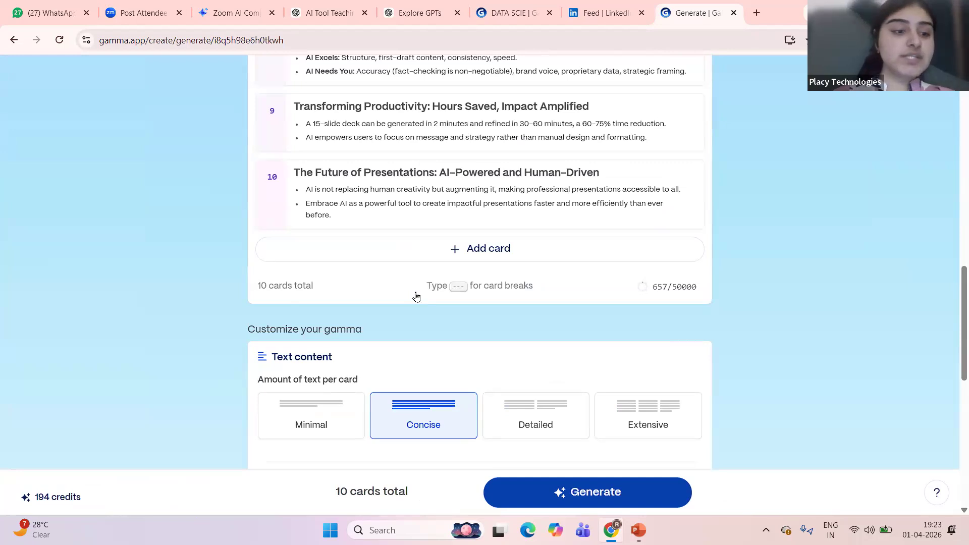
# Examine the account's available credits shown beside the card total
pyautogui.scroll(5, 55, 497)
pyautogui.hscroll(-2, 59, 500)
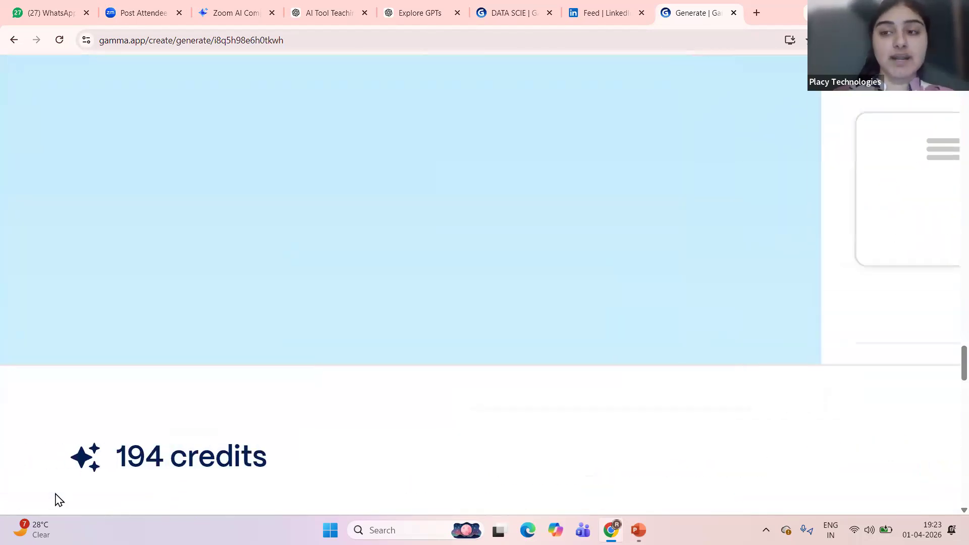
pyautogui.scroll(1, 55, 499)
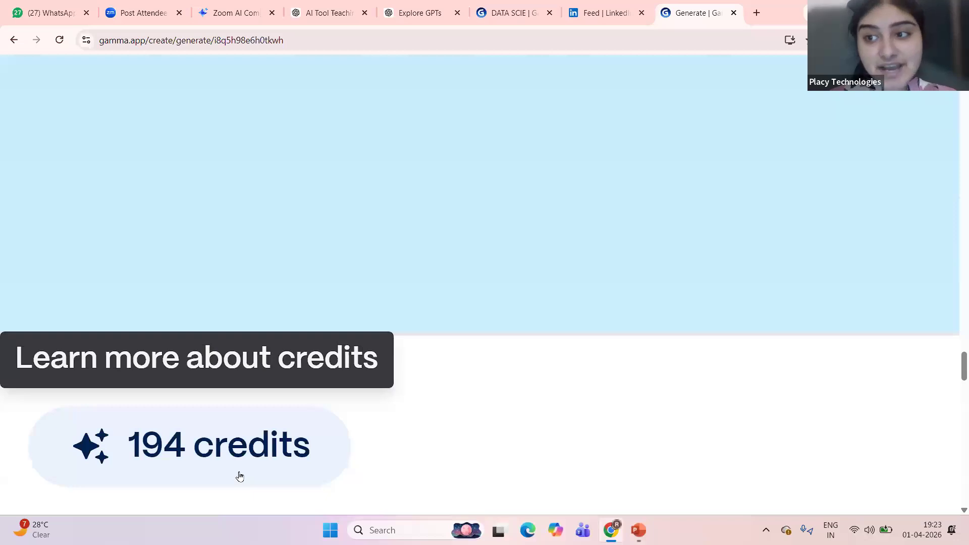
pyautogui.scroll(-6, 239, 477)
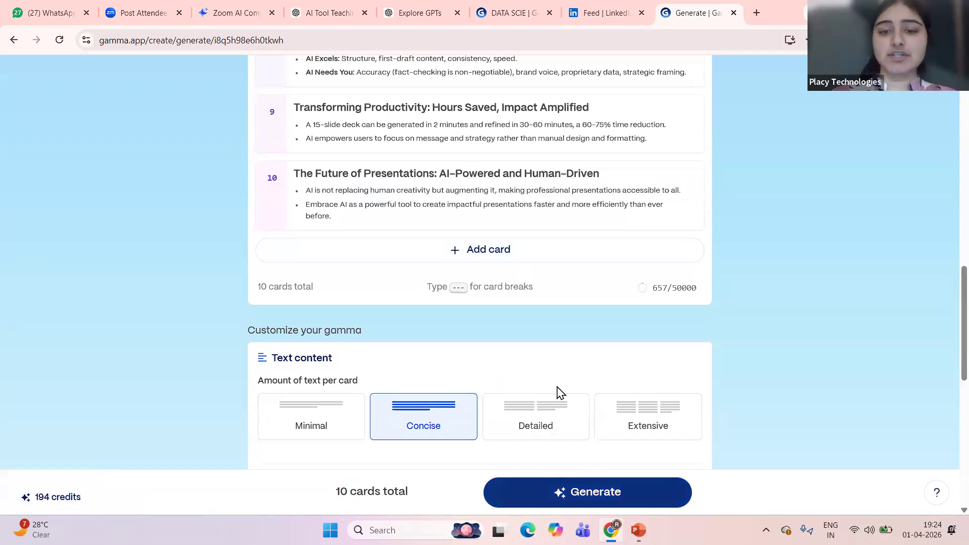
# Examine the outline's length counter in tokens and the option to add a card below the last outline card
pyautogui.scroll(5, 548, 281)
pyautogui.scroll(-3, 548, 281)
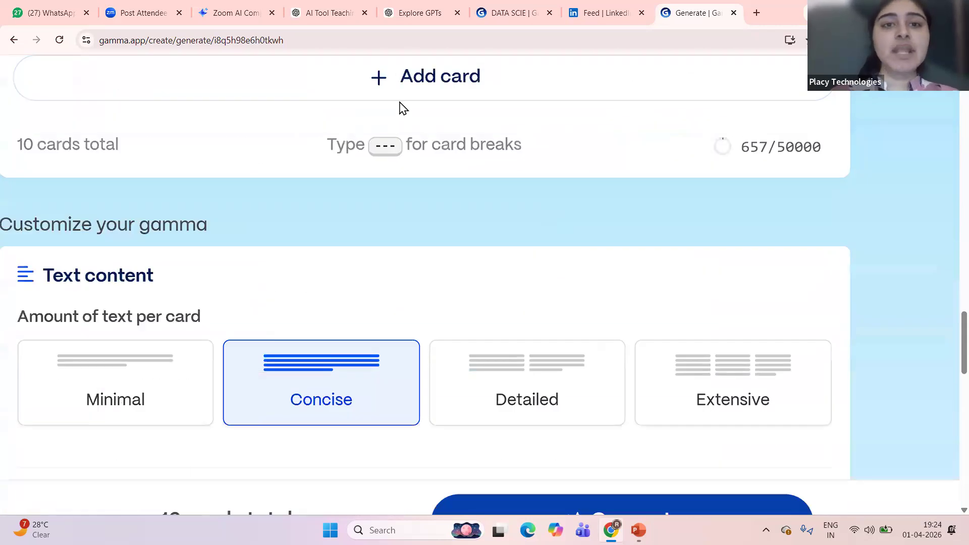
pyautogui.scroll(-5, 402, 108)
pyautogui.scroll(5, 415, 289)
pyautogui.hscroll(3, 414, 290)
pyautogui.scroll(-2, 414, 289)
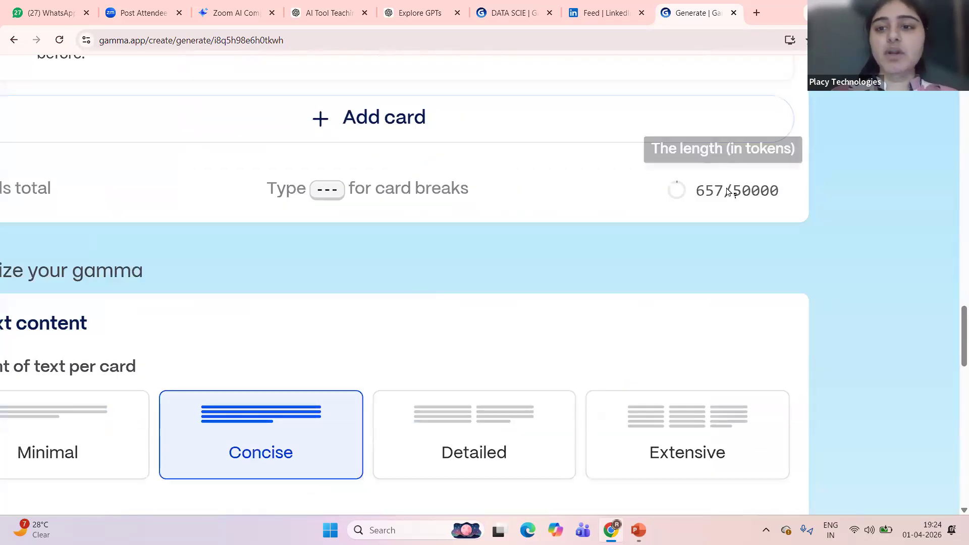
pyautogui.scroll(5, 729, 193)
pyautogui.hscroll(2, 729, 194)
pyautogui.scroll(1, 728, 193)
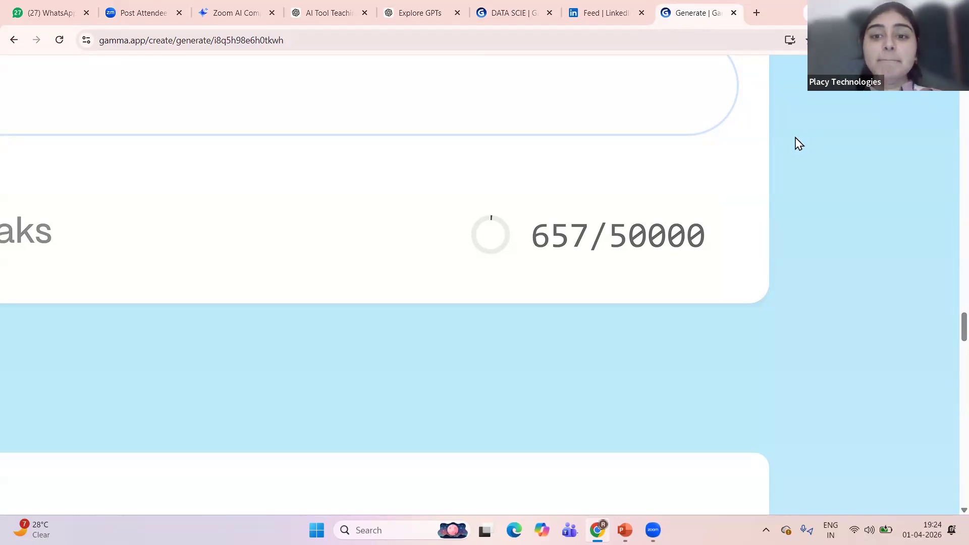
pyautogui.moveTo(609, 250)
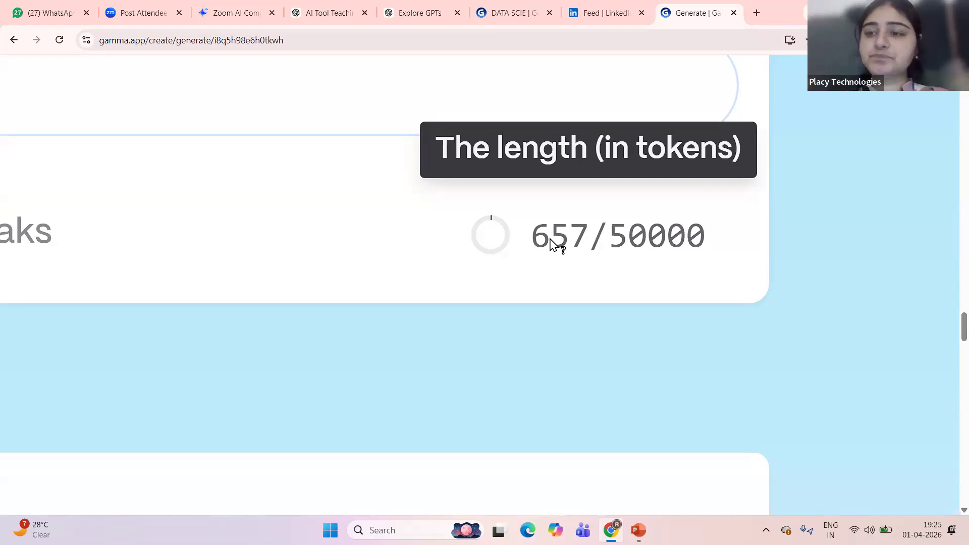
pyautogui.scroll(-1, 453, 257)
pyautogui.scroll(-5, 453, 254)
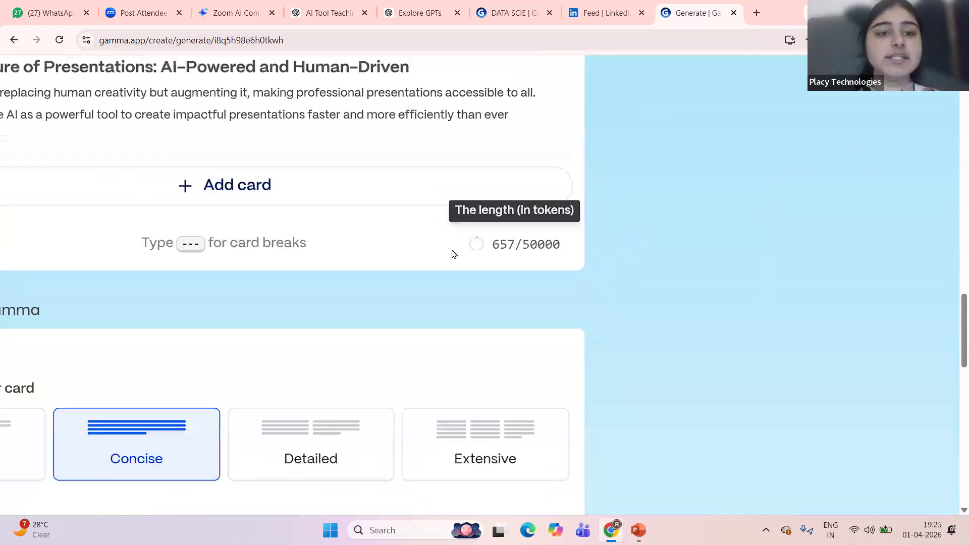
pyautogui.scroll(3, 384, 210)
pyautogui.scroll(2, 383, 209)
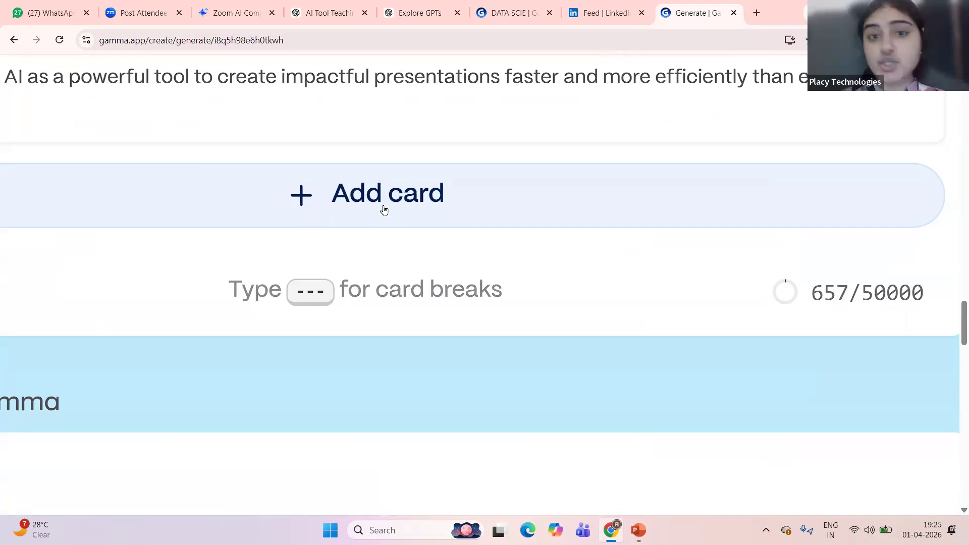
# Examine the choices for the amount of text per card in the Text content customization settings
pyautogui.scroll(-5, 382, 209)
pyautogui.scroll(-3, 332, 217)
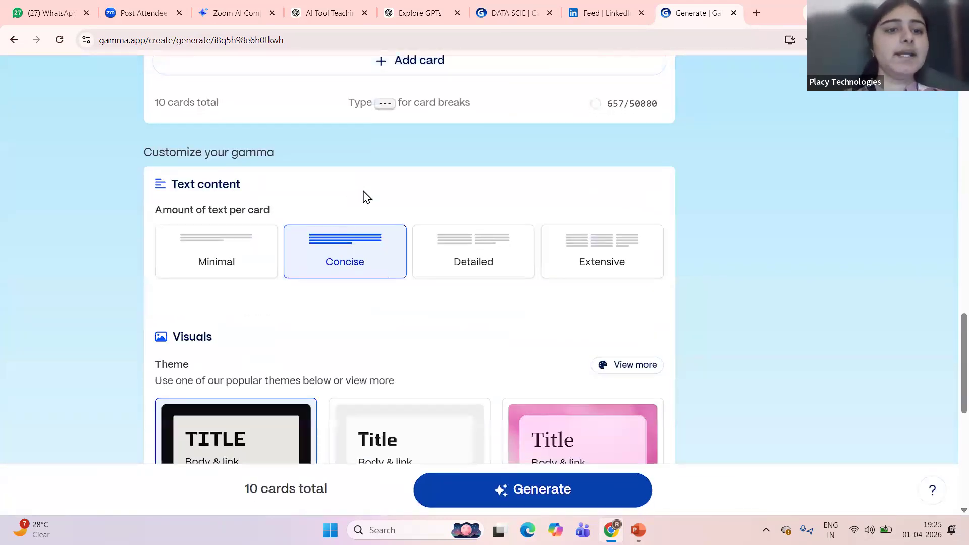
pyautogui.scroll(4, 363, 192)
pyautogui.scroll(-1, 363, 193)
pyautogui.hscroll(-1, 363, 193)
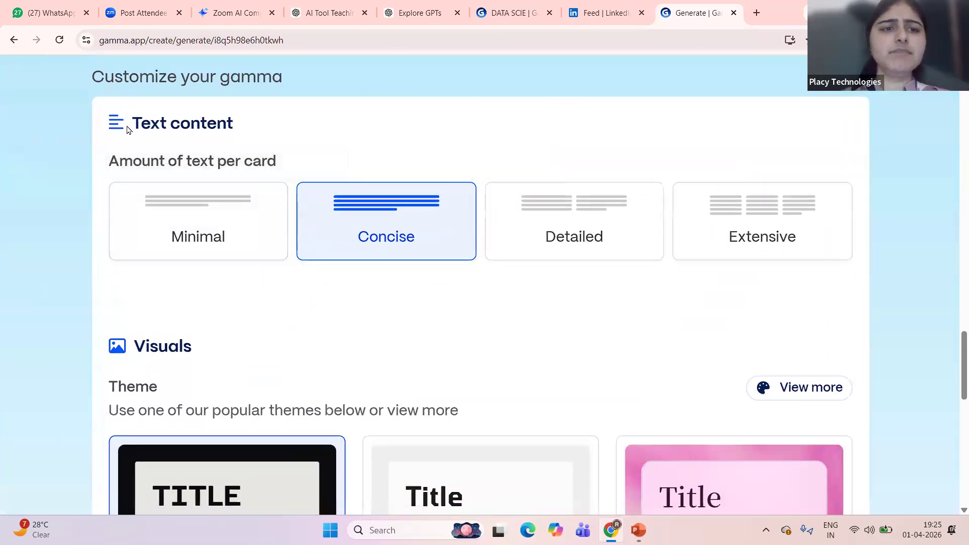
pyautogui.moveTo(132, 123); pyautogui.dragTo(302, 149)
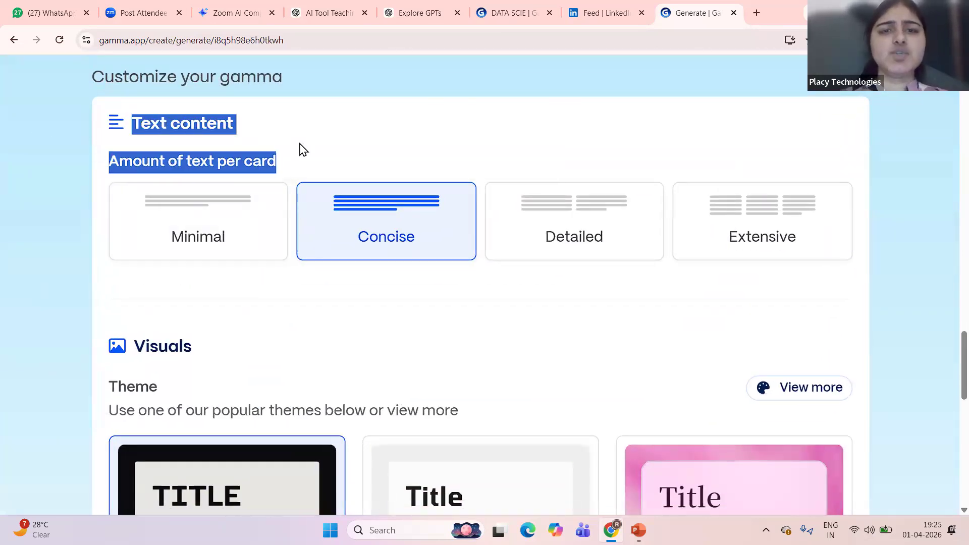
pyautogui.click(302, 149)
pyautogui.scroll(2, 299, 145)
pyautogui.scroll(-3, 298, 145)
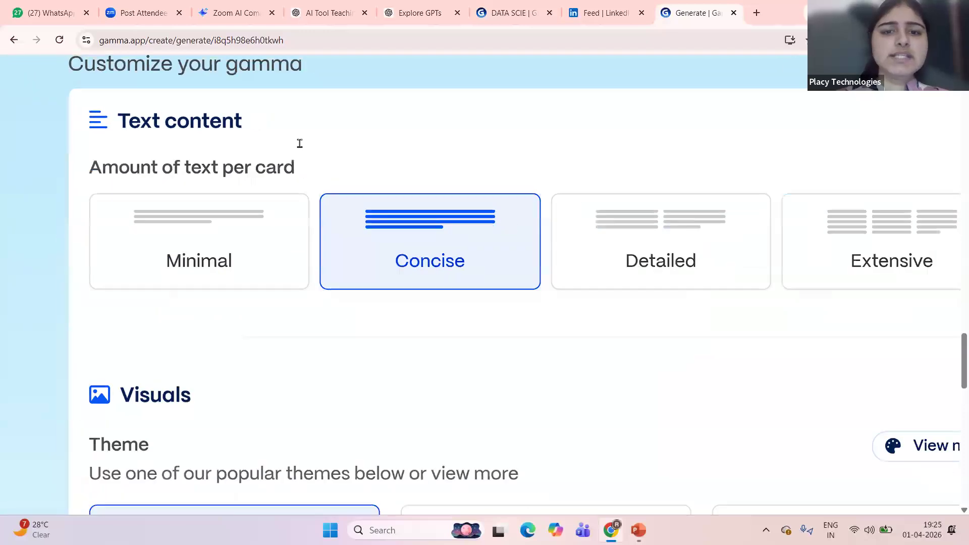
pyautogui.scroll(-1, 343, 139)
pyautogui.scroll(2, 343, 139)
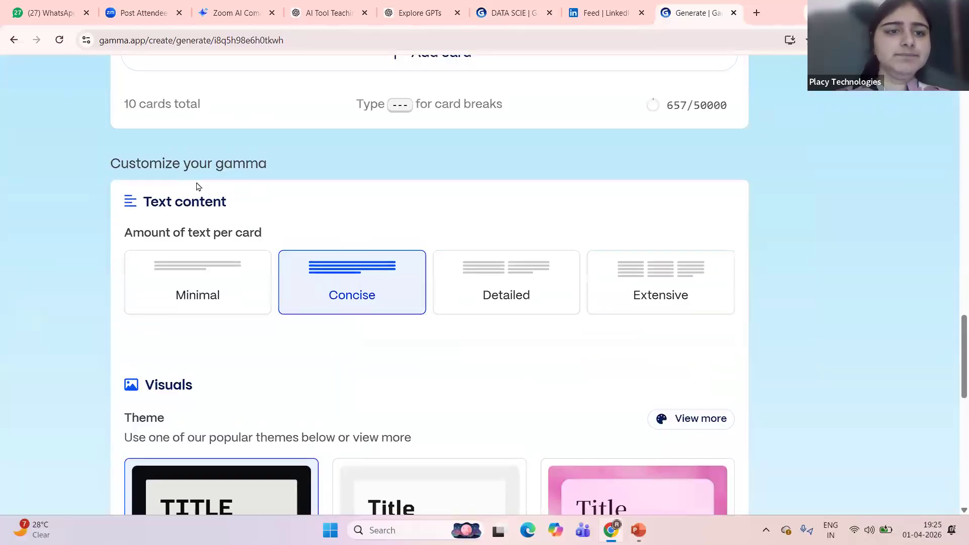
pyautogui.scroll(4, 199, 186)
pyautogui.scroll(-2, 198, 187)
pyautogui.hscroll(2, 198, 187)
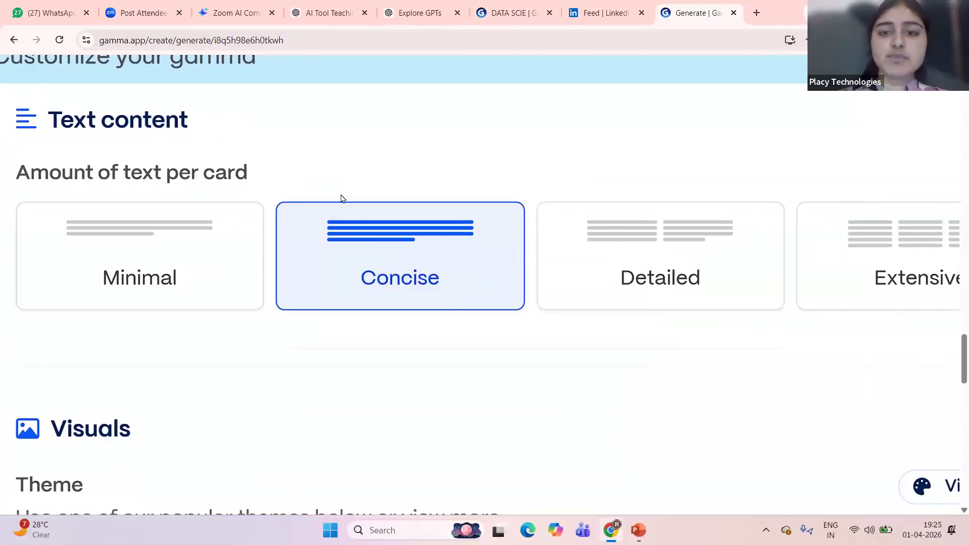
# Try the Detailed, Extensive and Concise amounts of text per card, and settle on Minimal
pyautogui.scroll(-3, 341, 198)
pyautogui.hscroll(1, 343, 199)
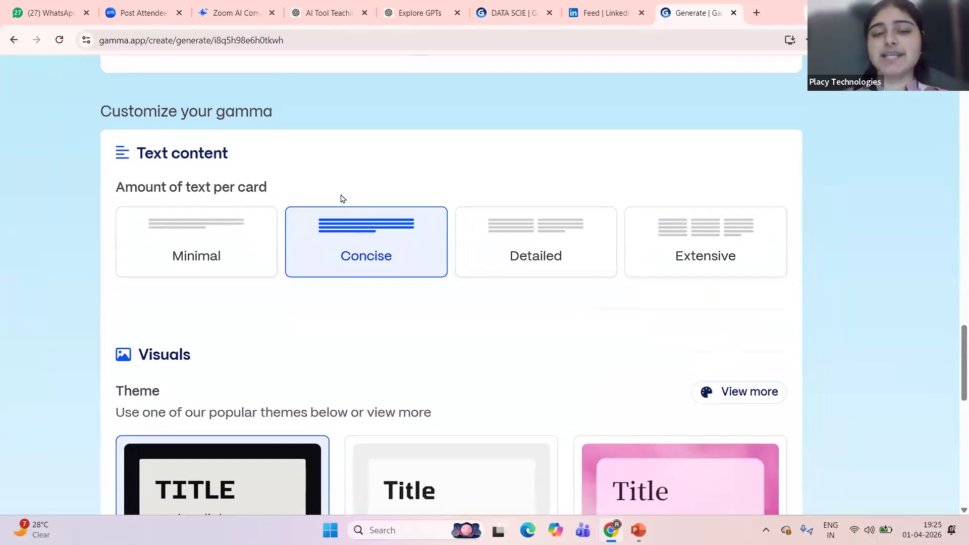
pyautogui.click(514, 277)
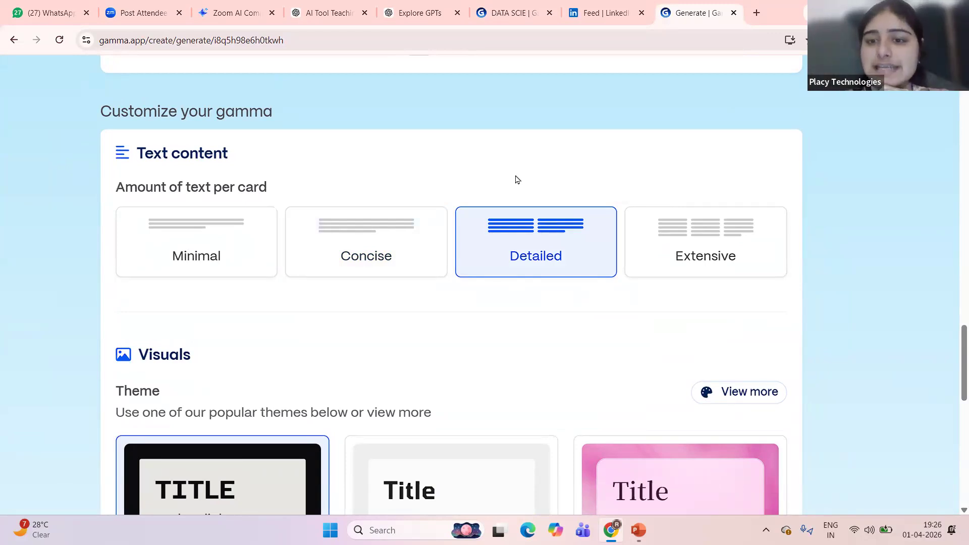
pyautogui.click(712, 249)
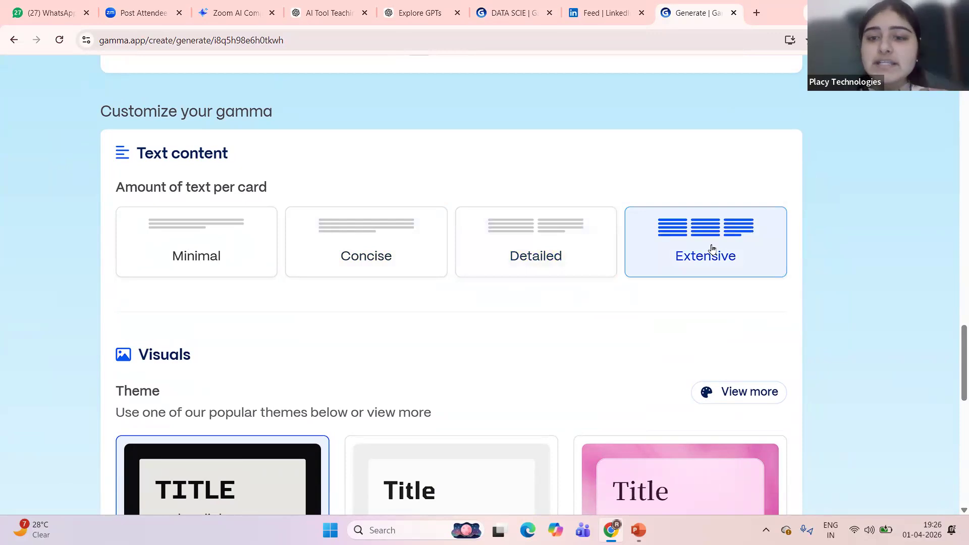
pyautogui.click(424, 262)
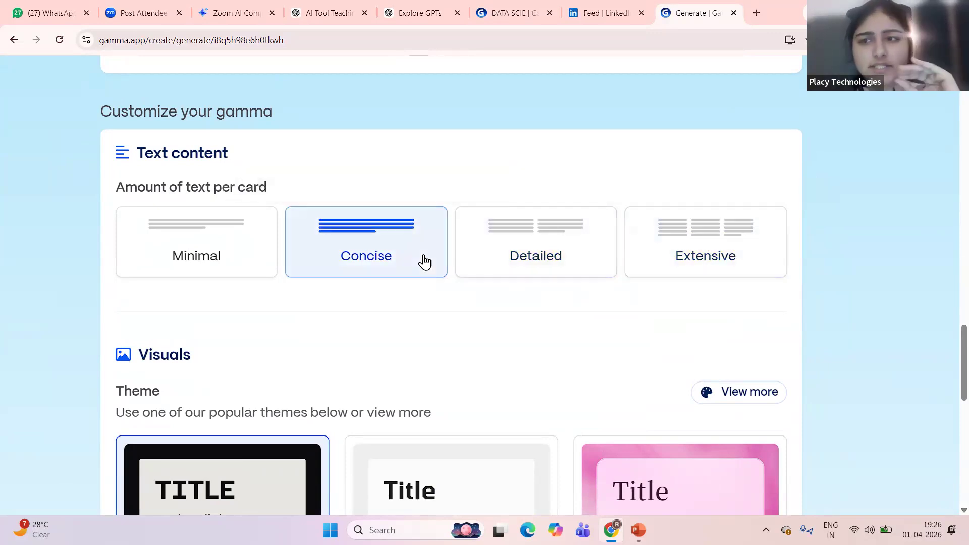
pyautogui.click(263, 262)
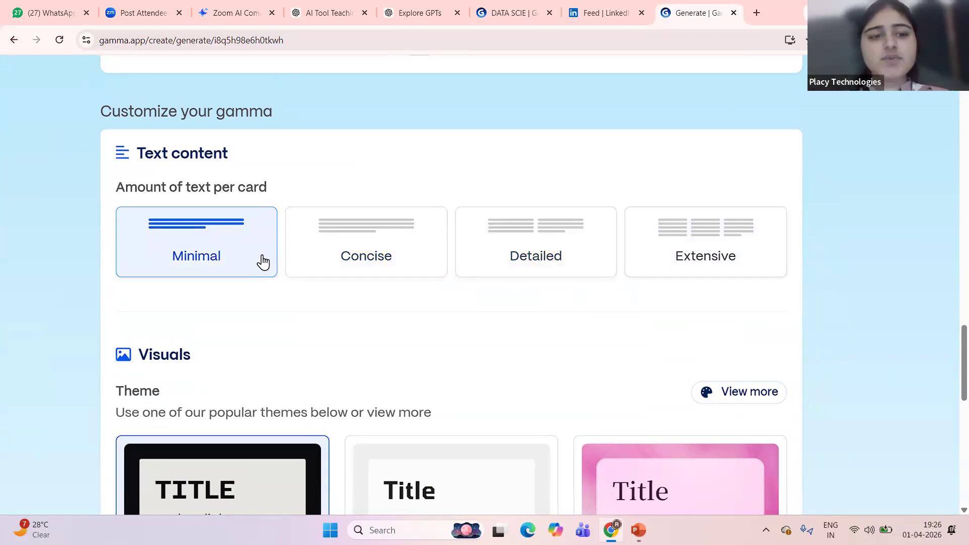
# Look through the popular themes in the Visuals settings and select the Malibu theme
pyautogui.scroll(-5, 261, 261)
pyautogui.hotkey('ctrl', '-')
pyautogui.hotkey('ctrl', '-')
pyautogui.hotkey('ctrl', '-')
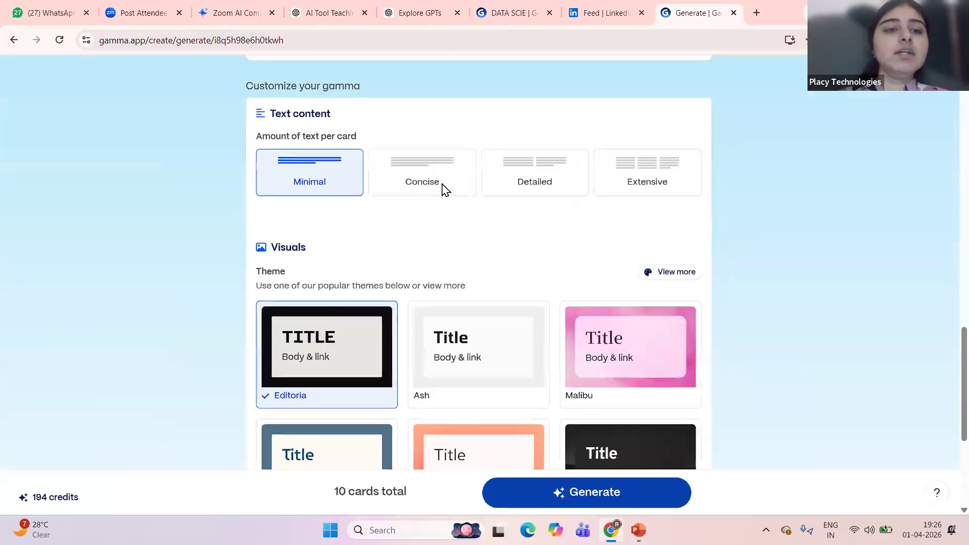
pyautogui.scroll(-2, 444, 189)
pyautogui.hotkey('ctrl', '+')
pyautogui.hotkey('ctrl', '+')
pyautogui.hotkey('ctrl', '+')
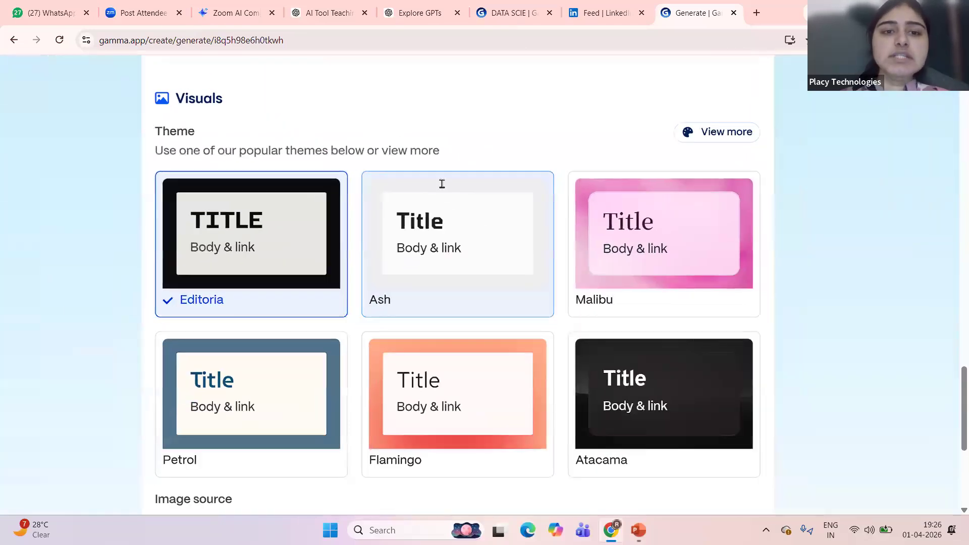
pyautogui.scroll(-1, 450, 123)
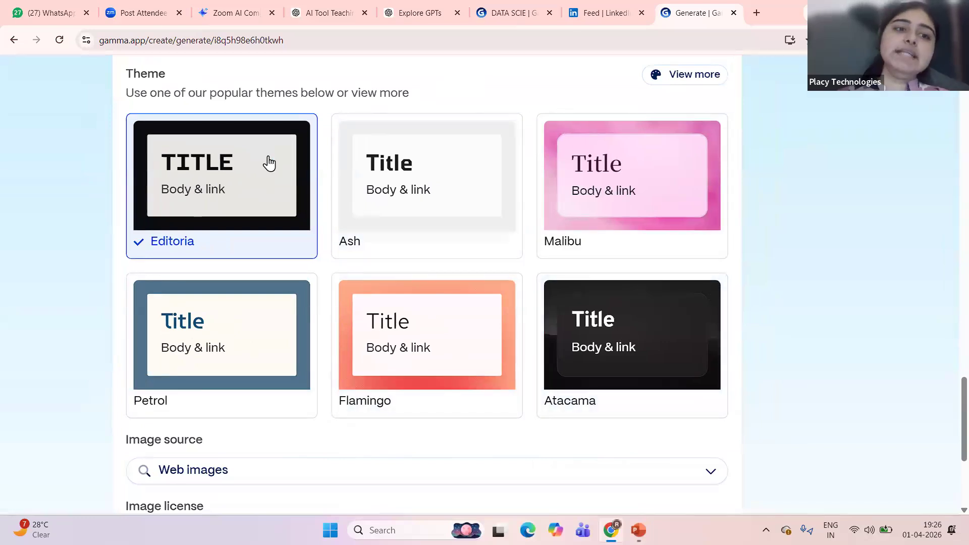
pyautogui.scroll(1, 269, 163)
pyautogui.scroll(-1, 495, 214)
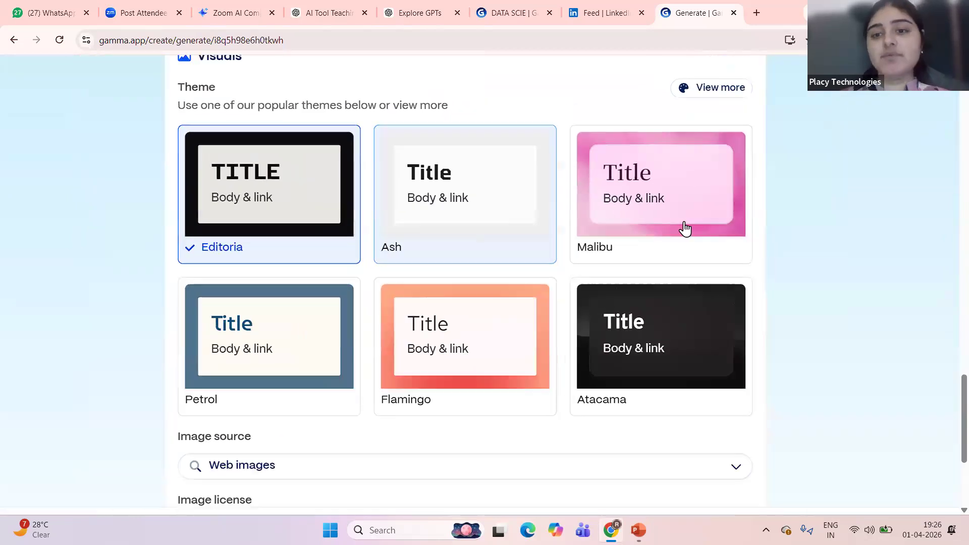
pyautogui.click(683, 225)
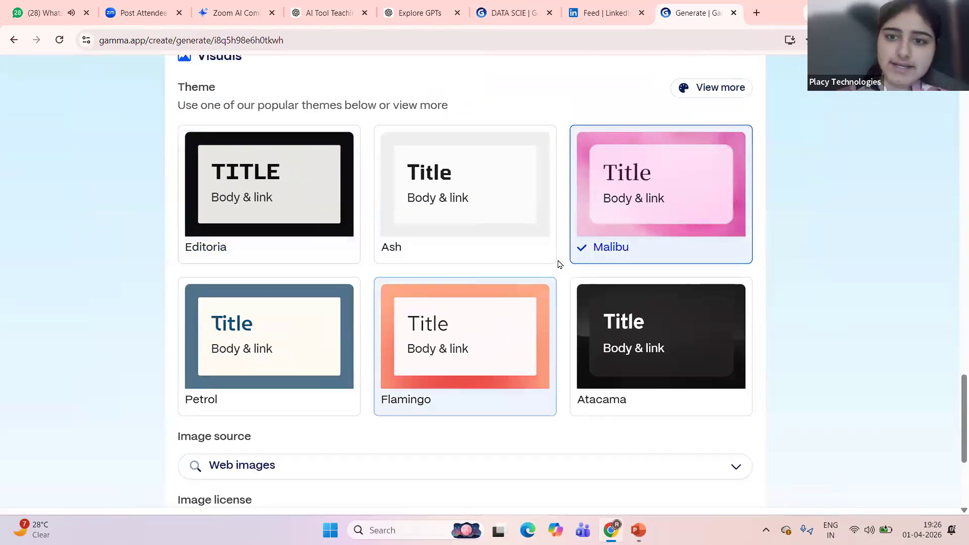
# Review the available image sources, from stock photos to no images, and choose Web images
pyautogui.scroll(-3, 458, 182)
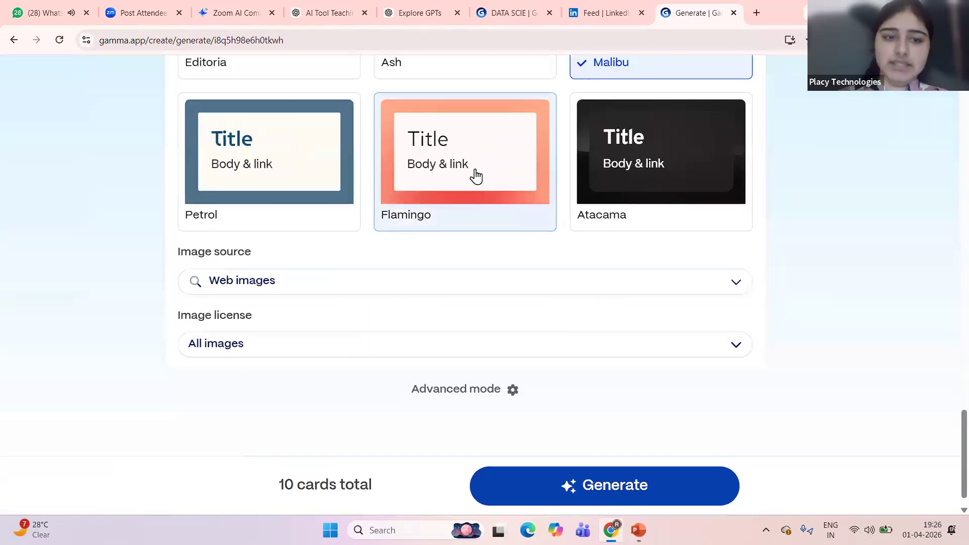
pyautogui.scroll(-1, 313, 277)
pyautogui.scroll(3, 314, 278)
pyautogui.scroll(-3, 314, 277)
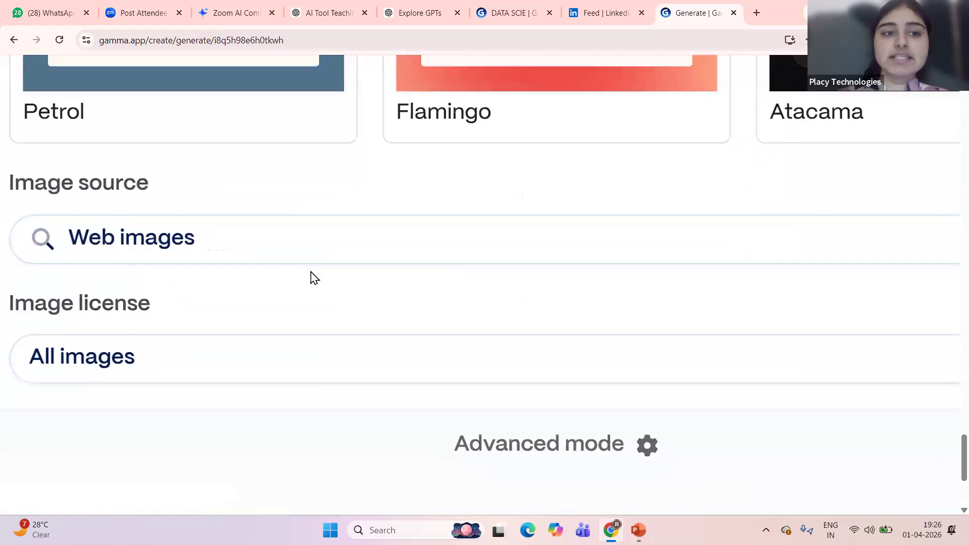
pyautogui.moveTo(62, 206); pyautogui.dragTo(196, 209)
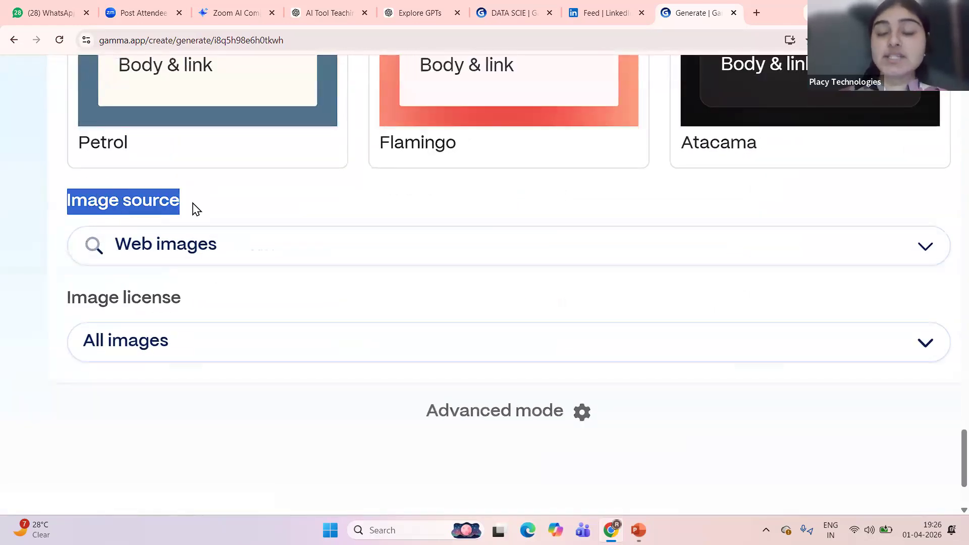
pyautogui.click(193, 205)
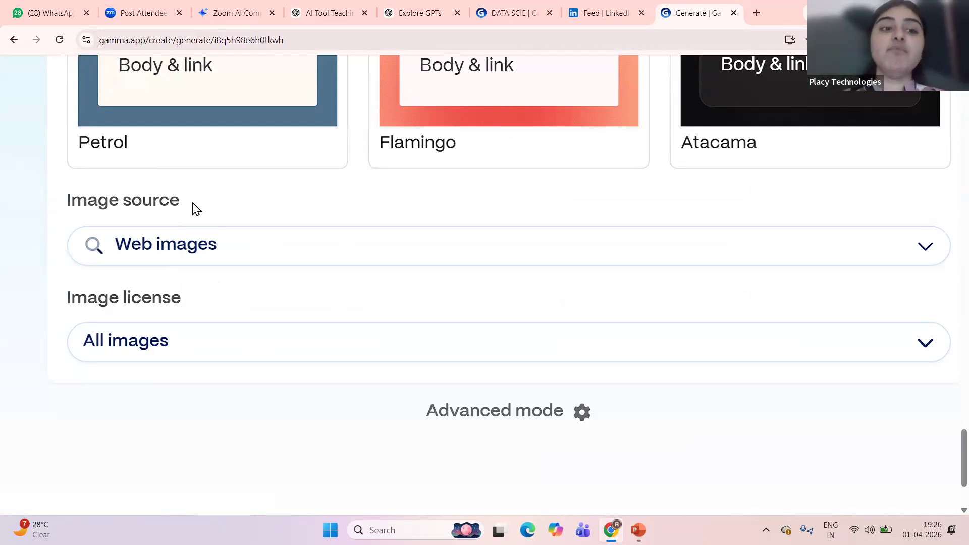
pyautogui.click(218, 244)
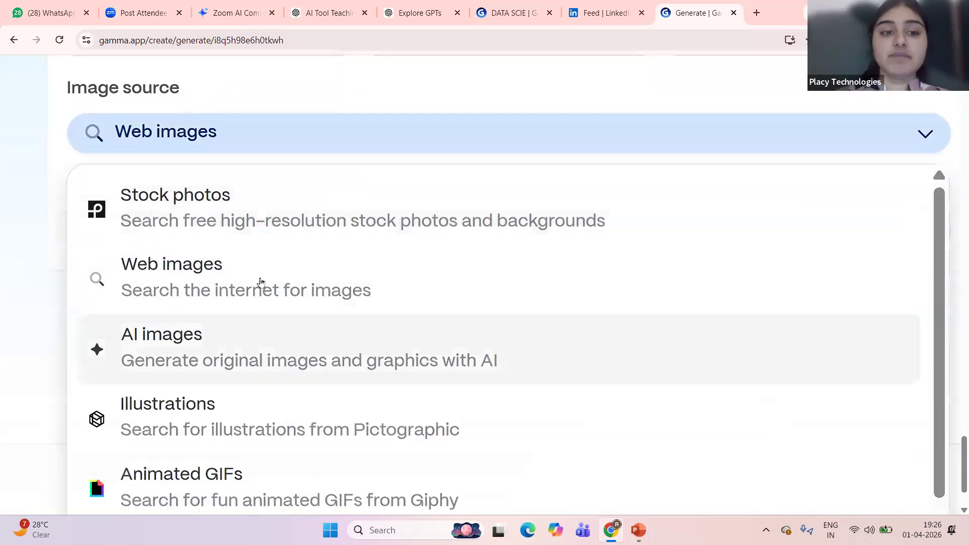
pyautogui.scroll(-2, 227, 428)
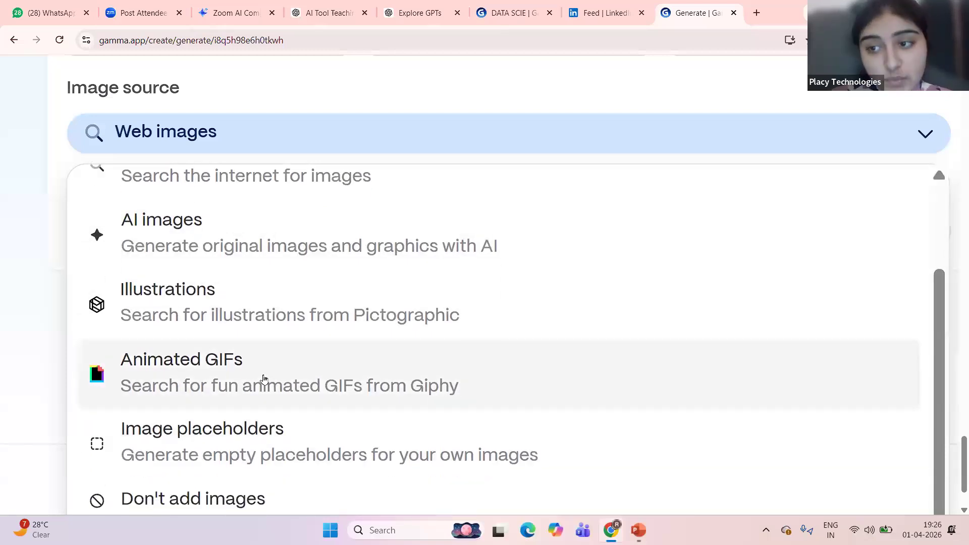
pyautogui.scroll(2, 264, 379)
pyautogui.click(263, 305)
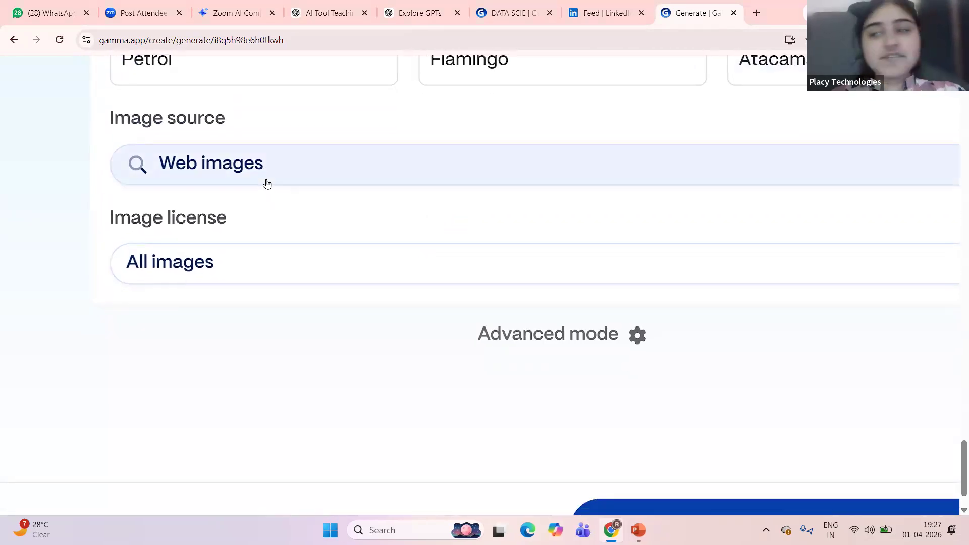
# Review the image license options and choose All images
pyautogui.scroll(2, 254, 278)
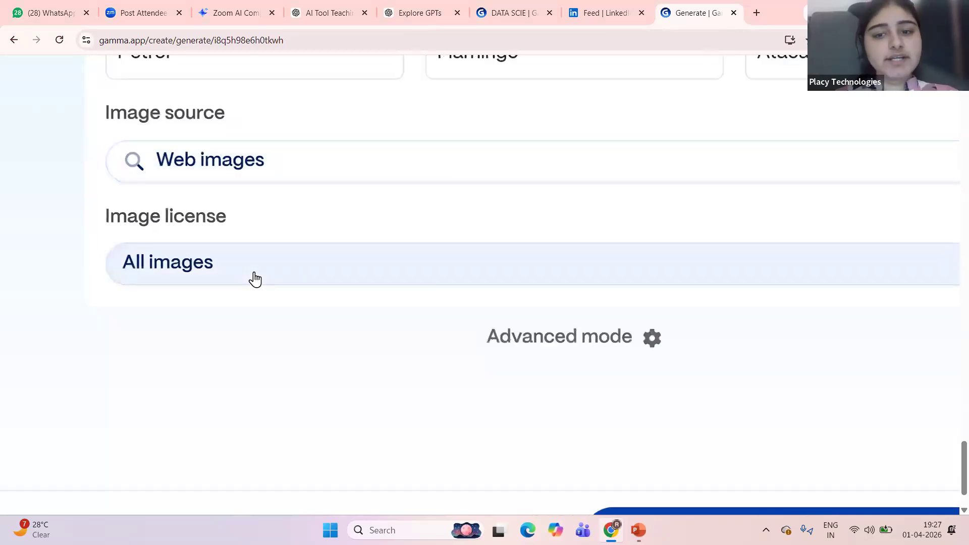
pyautogui.scroll(-2, 338, 347)
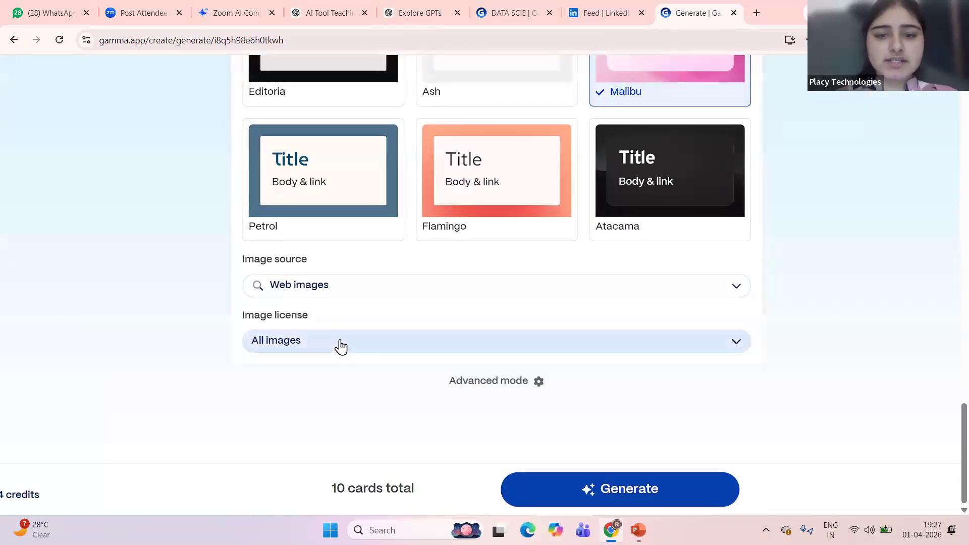
pyautogui.click(338, 346)
pyautogui.scroll(3, 331, 208)
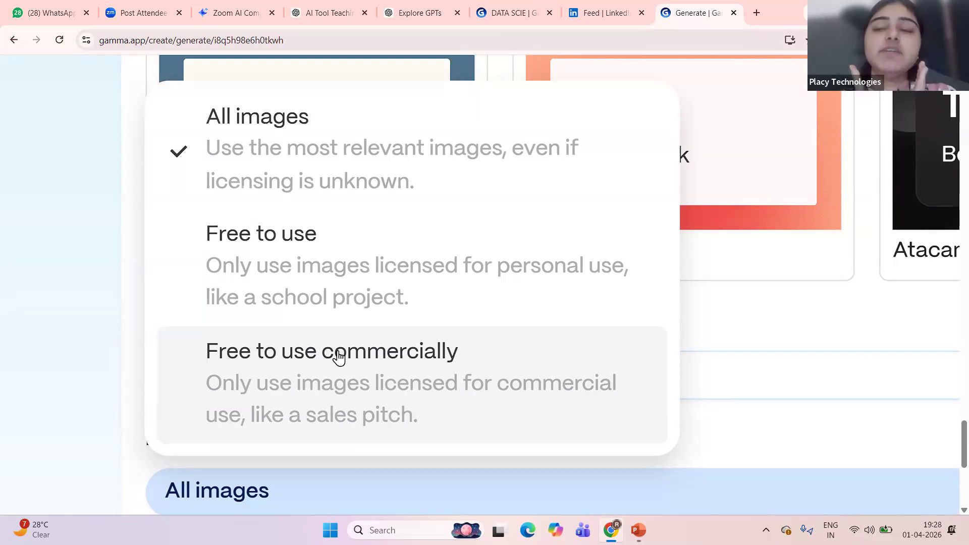
pyautogui.click(320, 147)
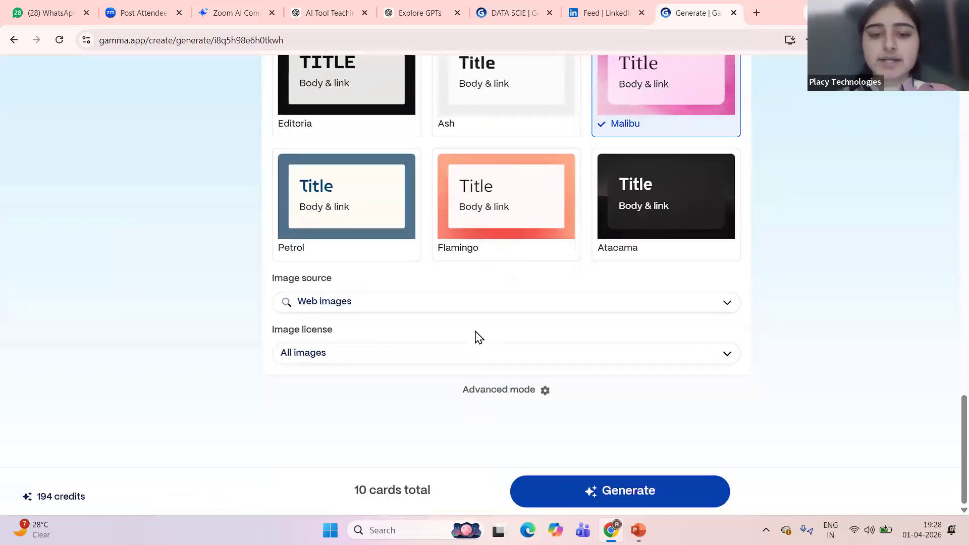
# Switch the customization to Advanced mode and look through its text, audience, tone, visual and format settings
pyautogui.scroll(15, 538, 386)
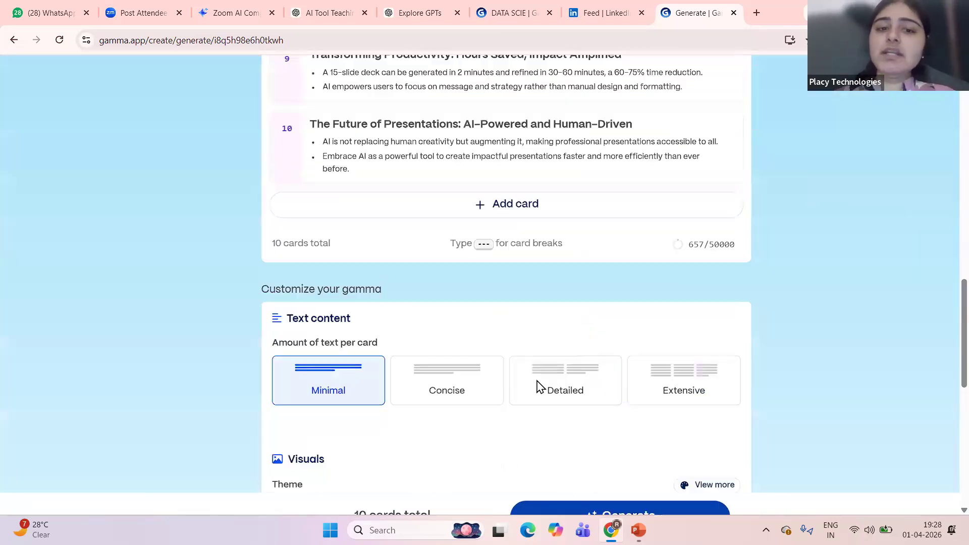
pyautogui.scroll(-15, 538, 386)
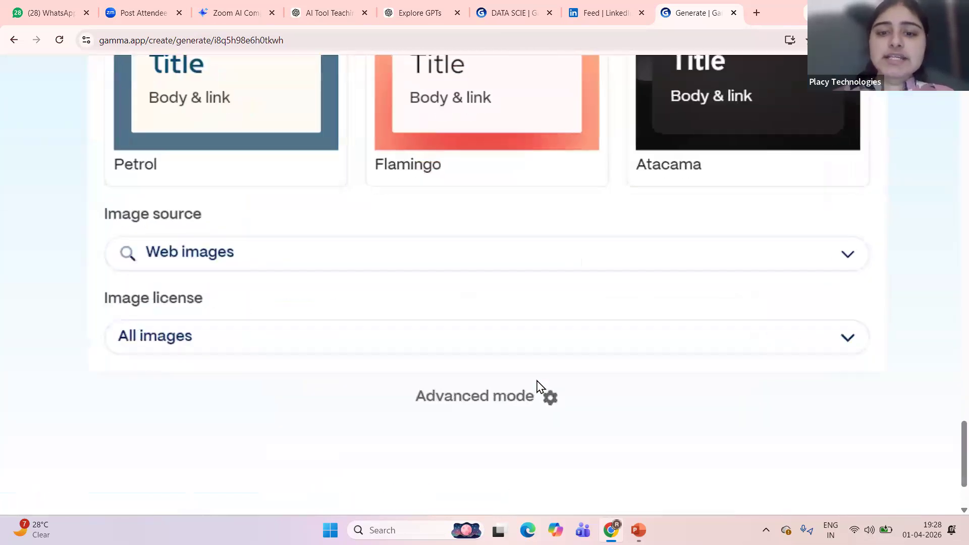
pyautogui.click(519, 400)
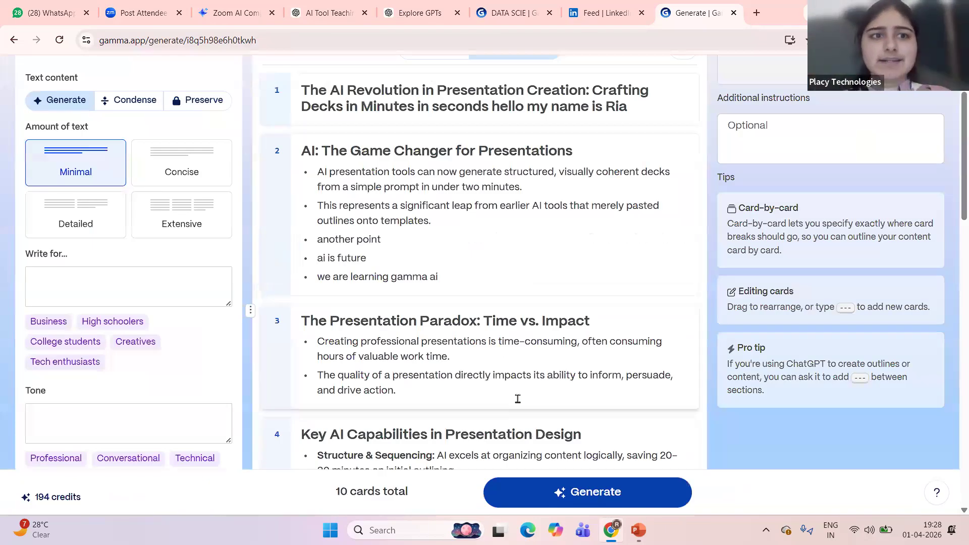
pyautogui.scroll(2, 396, 114)
pyautogui.scroll(-3, 424, 359)
pyautogui.scroll(-10, 425, 359)
pyautogui.scroll(6, 130, 234)
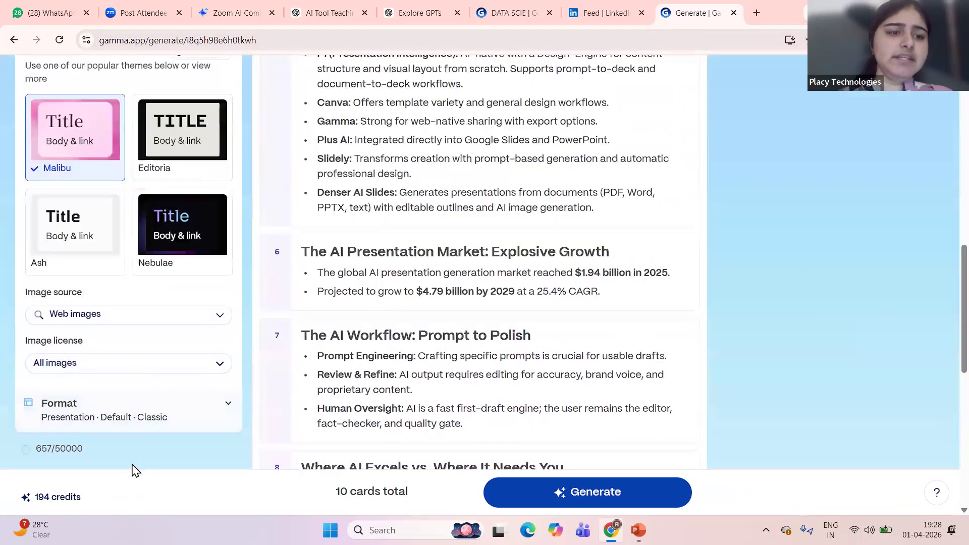
pyautogui.scroll(8, 147, 280)
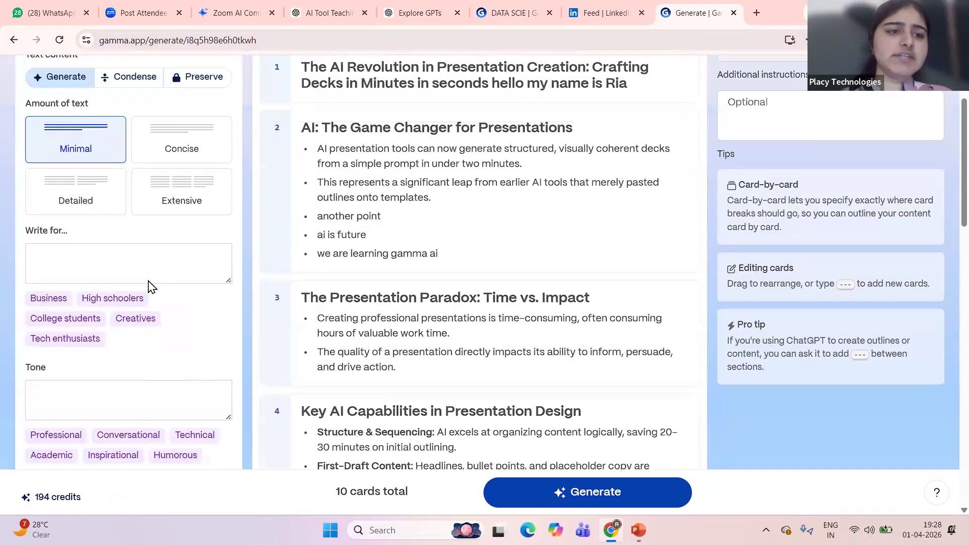
pyautogui.scroll(2, 150, 282)
pyautogui.scroll(-4, 78, 176)
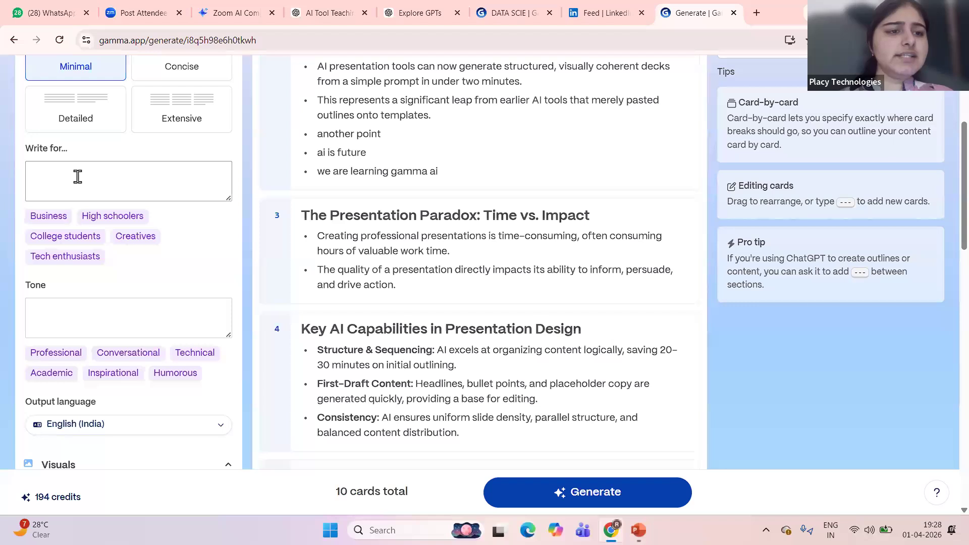
# Set the audience the text is written for to "School students"
pyautogui.click(78, 177)
pyautogui.scroll(5, 78, 177)
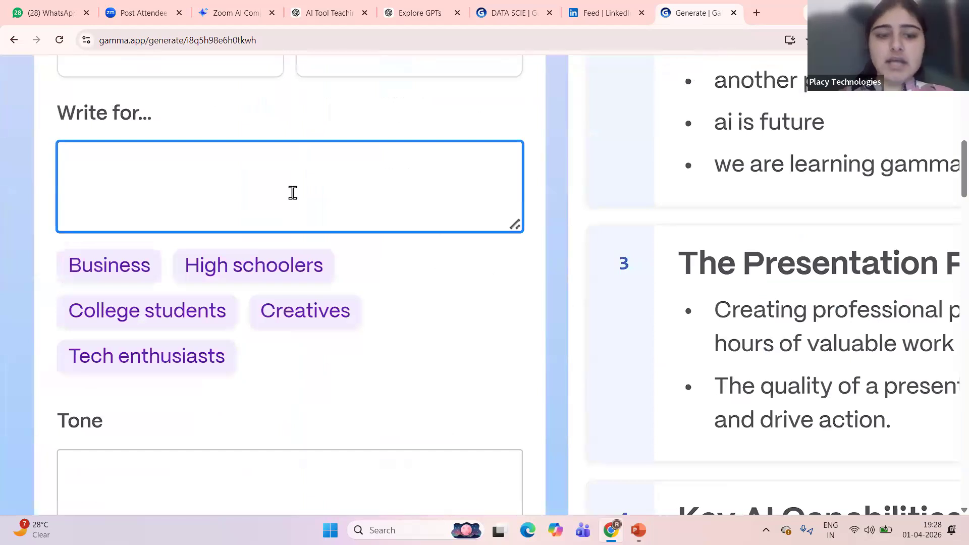
pyautogui.write('School studetns')
pyautogui.press('BackSpace')
pyautogui.press('BackSpace')
pyautogui.press('BackSpace')
pyautogui.write('nts')
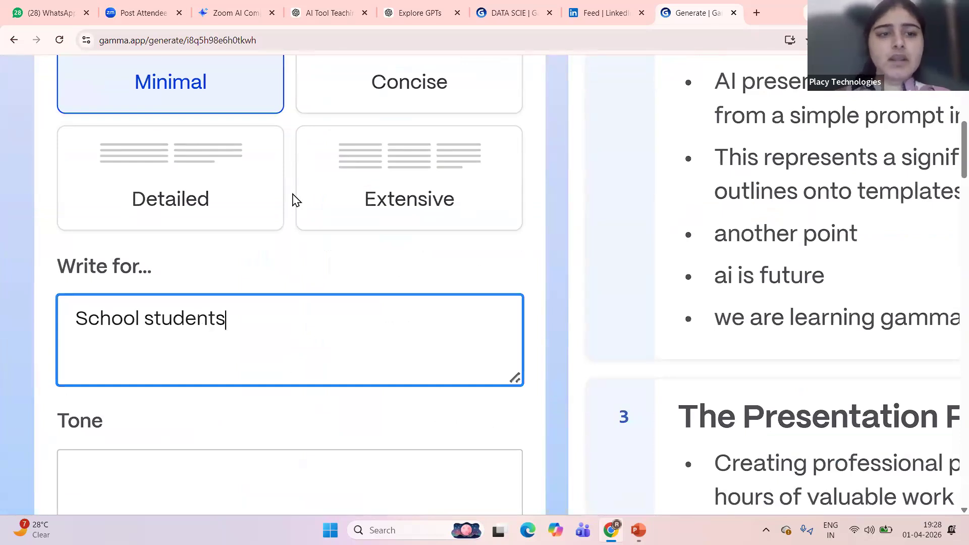
# Set the tone to the Academic suggestion, a formal and scholarly tone that is clear and objective
pyautogui.scroll(-5, 295, 200)
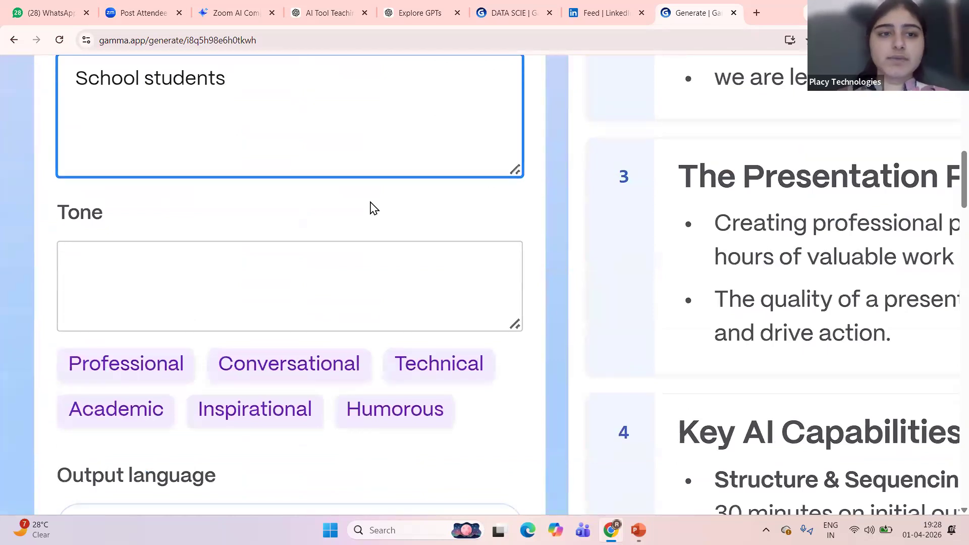
pyautogui.click(280, 280)
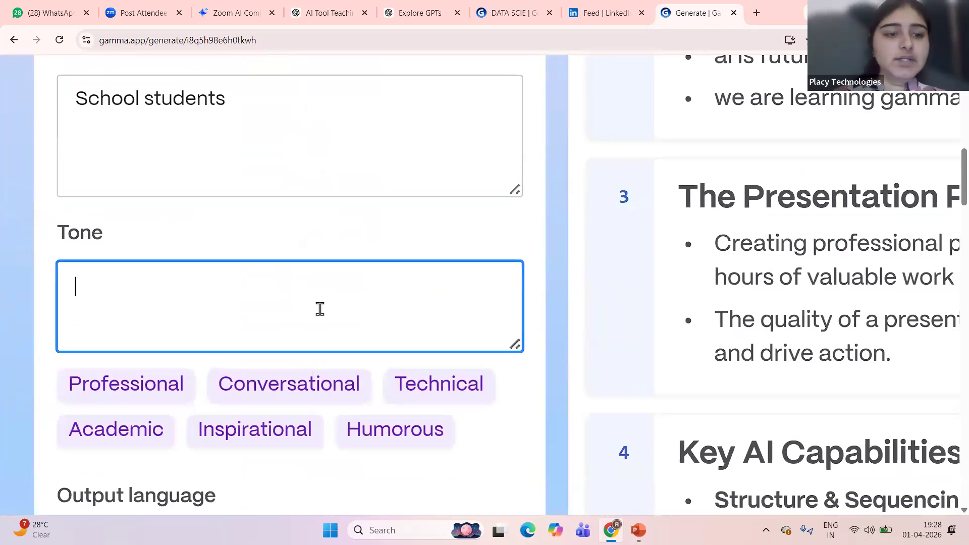
pyautogui.scroll(-3, 320, 309)
pyautogui.scroll(2, 319, 207)
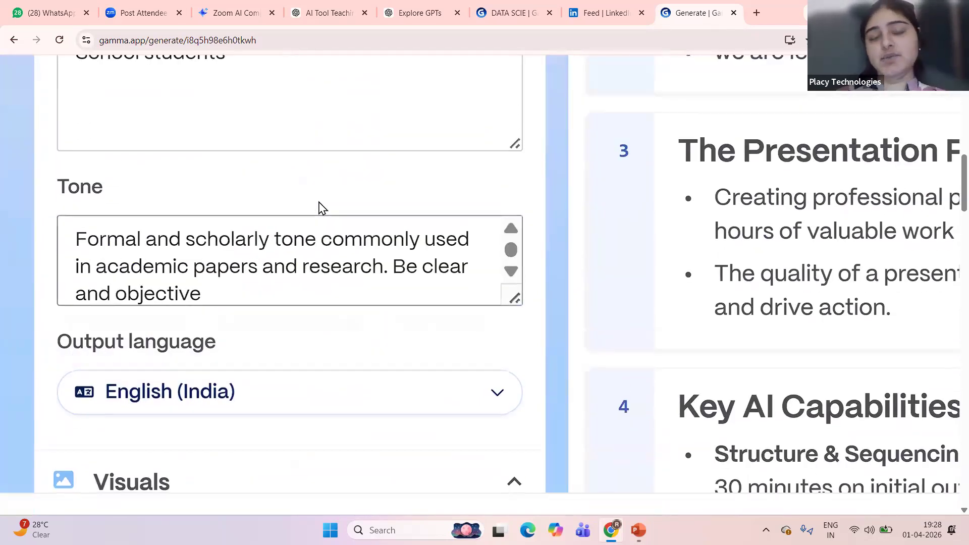
# Look through the output language, theme, image and format settings and the outline cards in the prompt editor
pyautogui.scroll(-2, 320, 202)
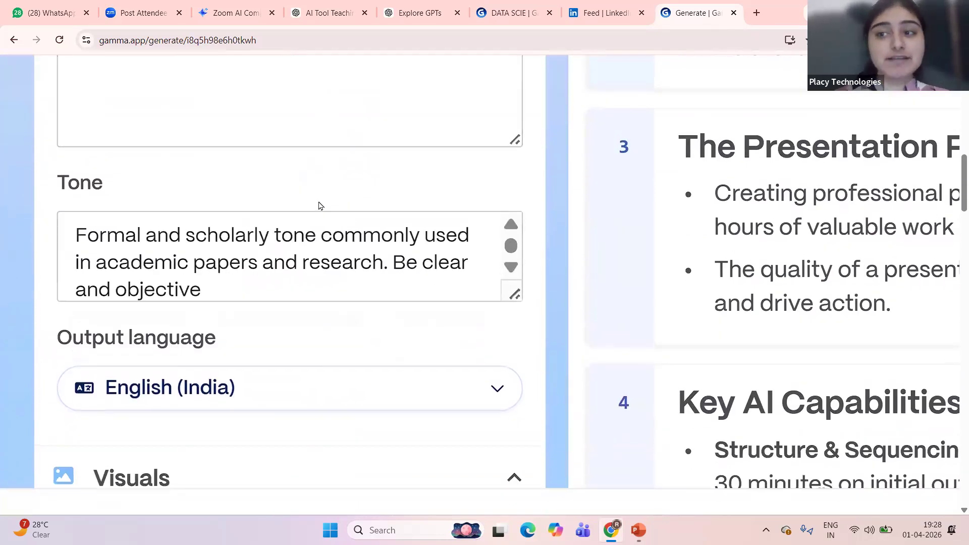
pyautogui.scroll(-2, 320, 204)
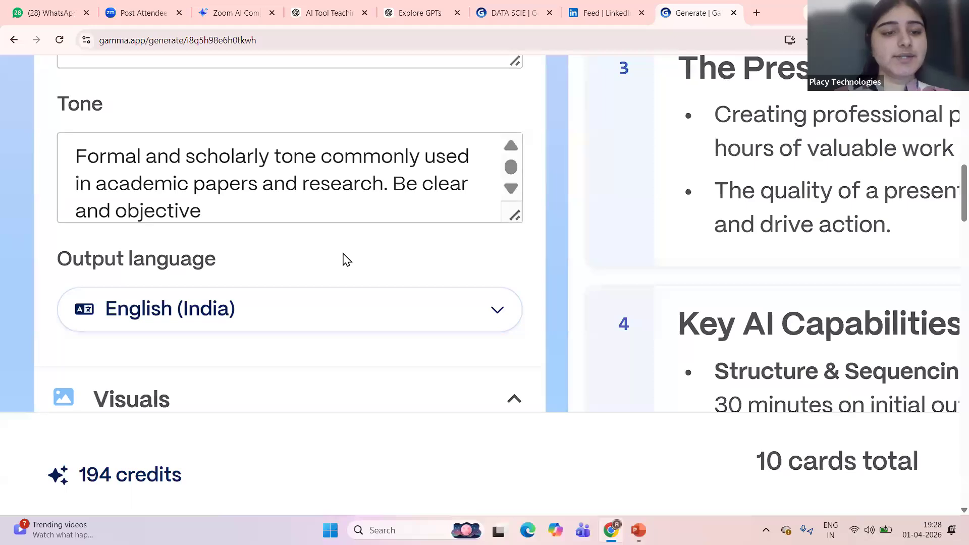
pyautogui.scroll(-3, 342, 259)
pyautogui.hotkey('ctrl', '-')
pyautogui.scroll(-6, 252, 245)
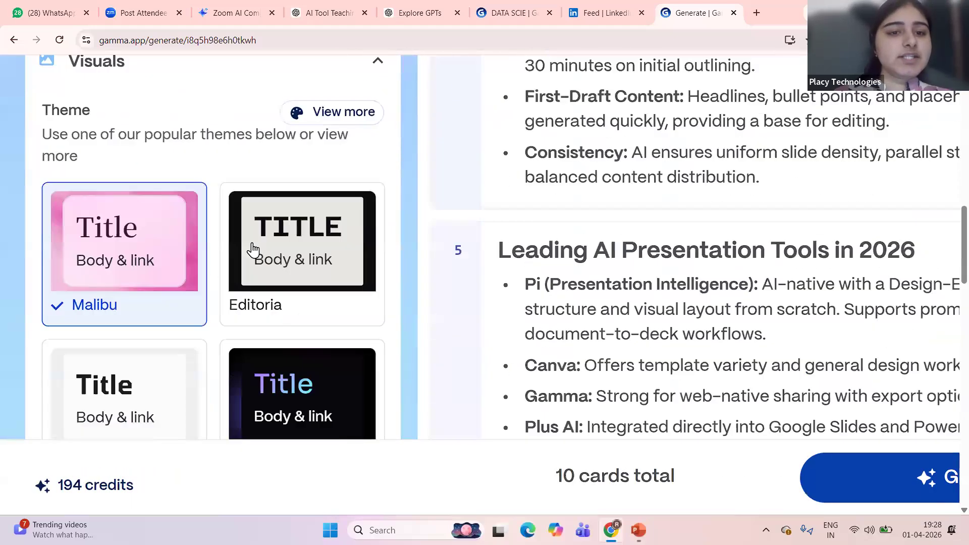
pyautogui.hotkey('ctrl', '-')
pyautogui.hotkey('ctrl', '-')
pyautogui.hotkey('ctrl', '-')
pyautogui.scroll(-4, 626, 268)
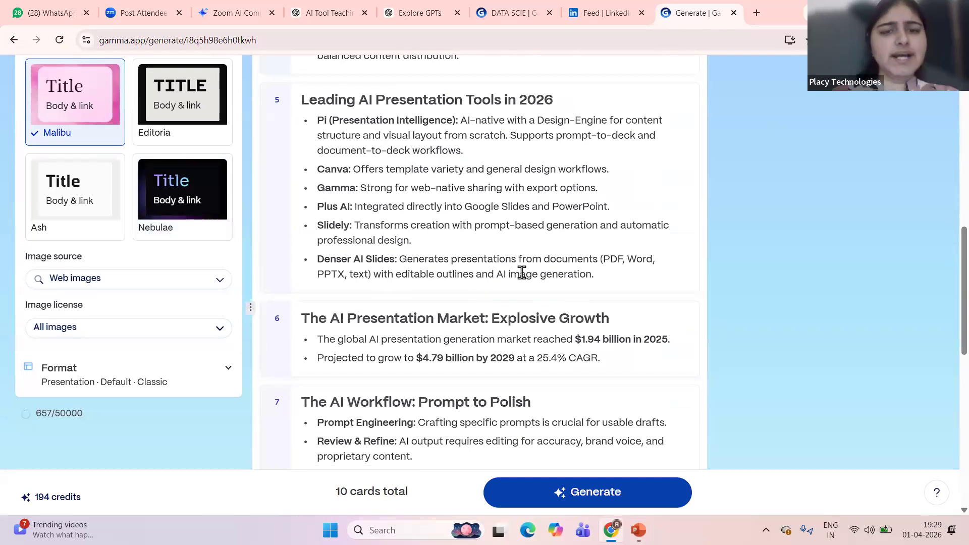
pyautogui.scroll(10, 521, 270)
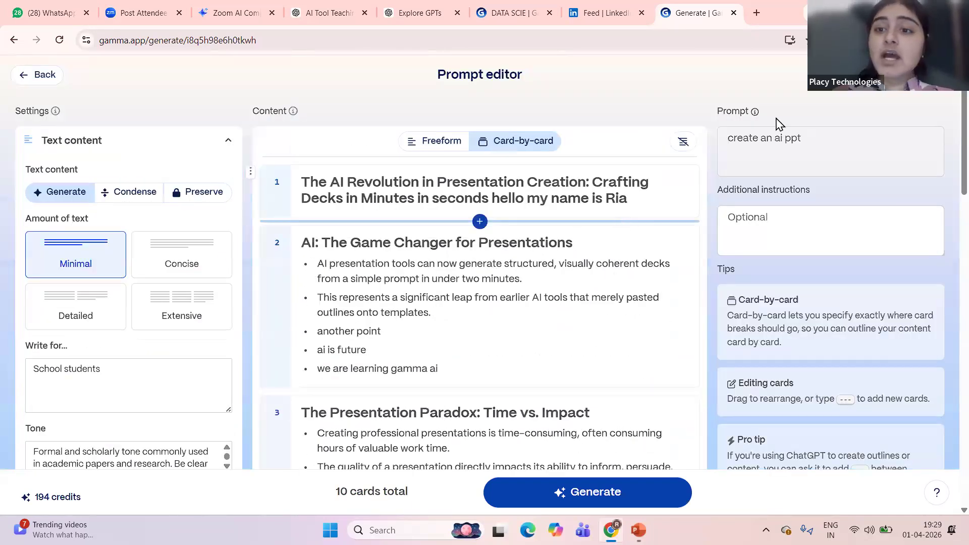
# Add the additional instructions "create colorful images and insightful information" for the presentation
pyautogui.hotkey('ctrl', '+')
pyautogui.hotkey('ctrl', '+')
pyautogui.hotkey('ctrl', '+')
pyautogui.hotkey('ctrl', '+')
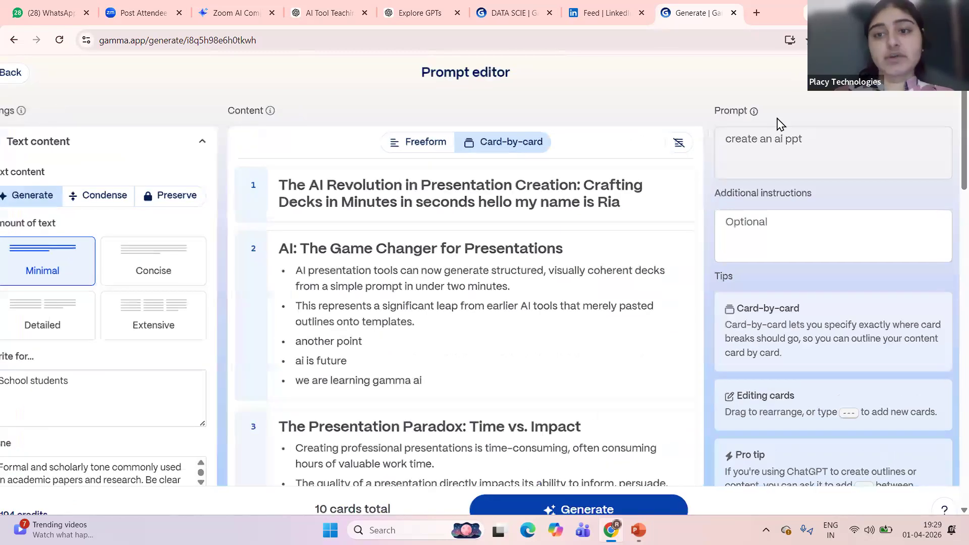
pyautogui.hscroll(3, 781, 125)
pyautogui.scroll(-1, 603, 151)
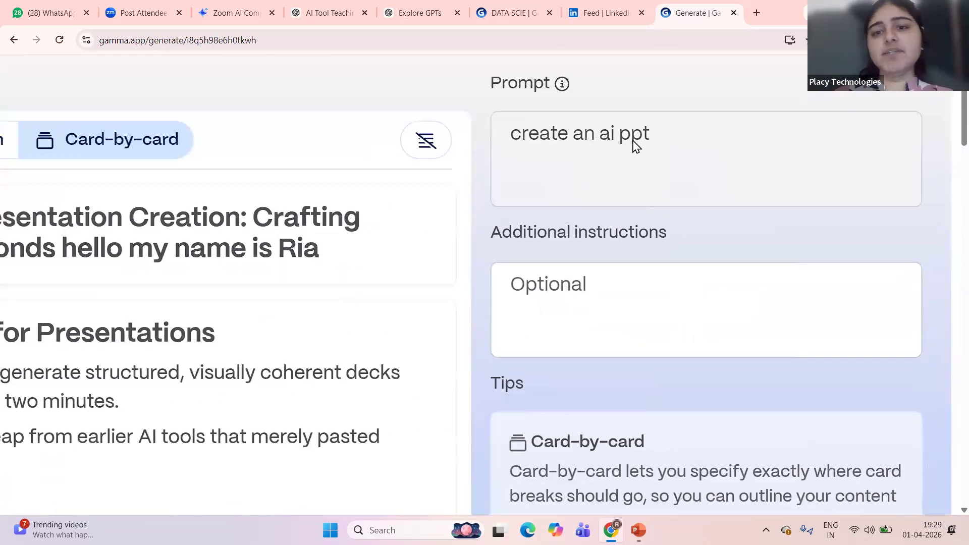
pyautogui.scroll(-1, 636, 147)
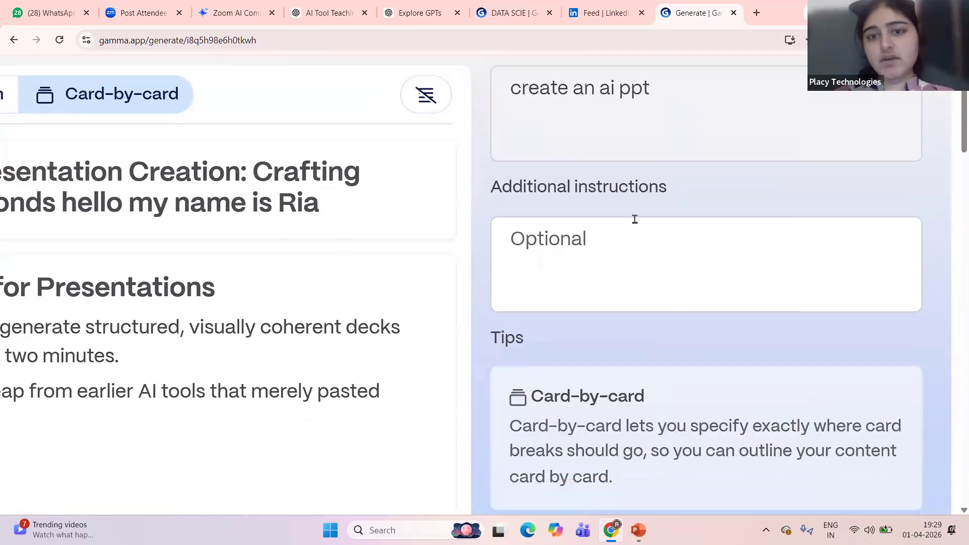
pyautogui.moveTo(699, 188); pyautogui.dragTo(488, 192)
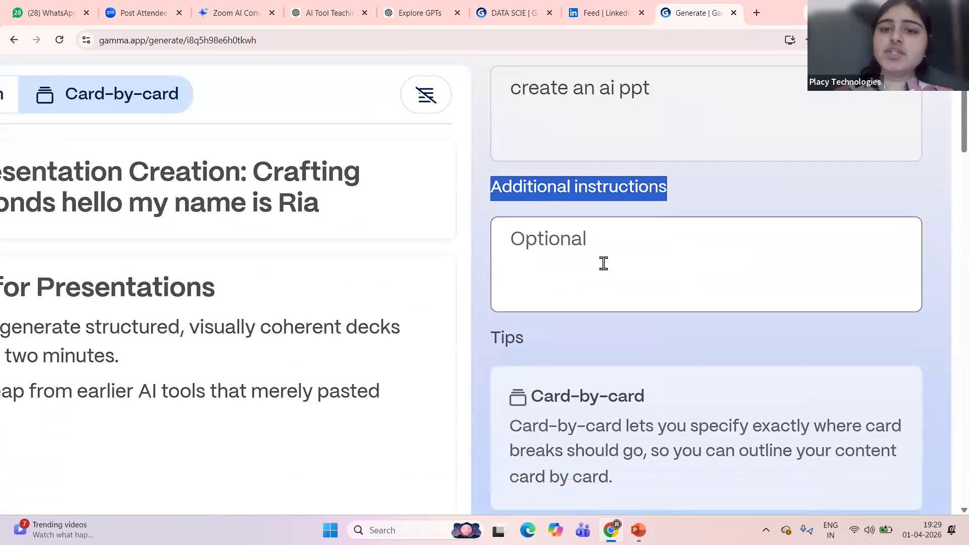
pyautogui.click(603, 263)
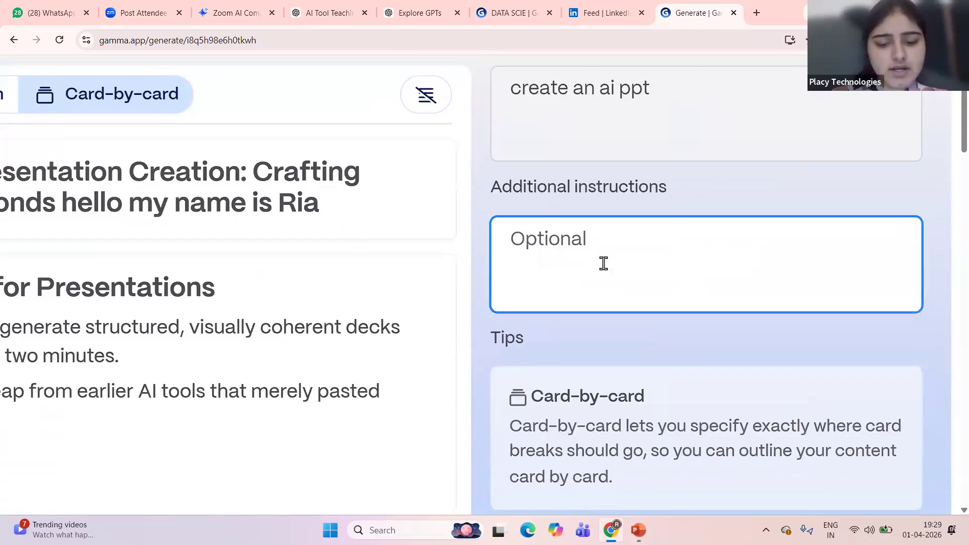
pyautogui.write('color')
pyautogui.press('BackSpace')
pyautogui.press('BackSpace')
pyautogui.press('BackSpace')
pyautogui.press('BackSpace')
pyautogui.press('BackSpace')
pyautogui.write('create col')
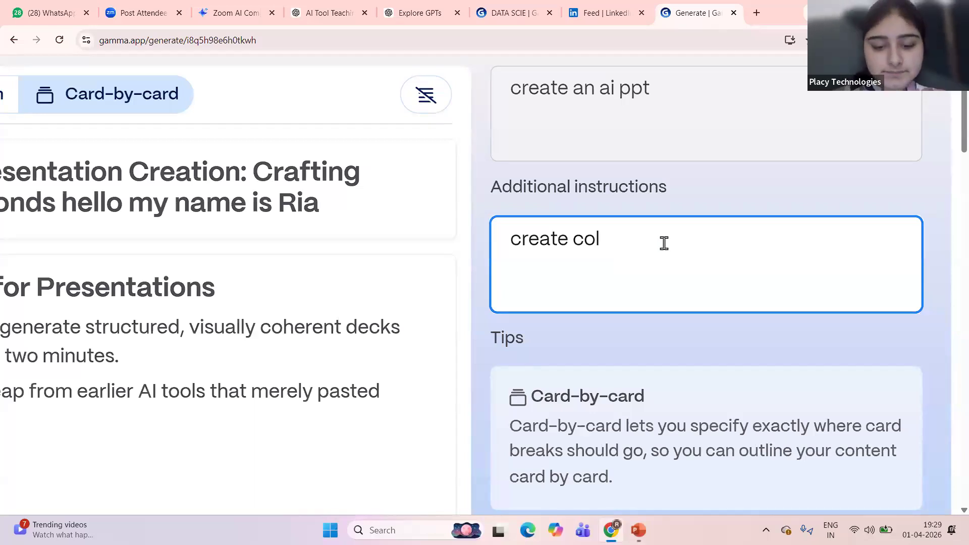
pyautogui.write('orful i')
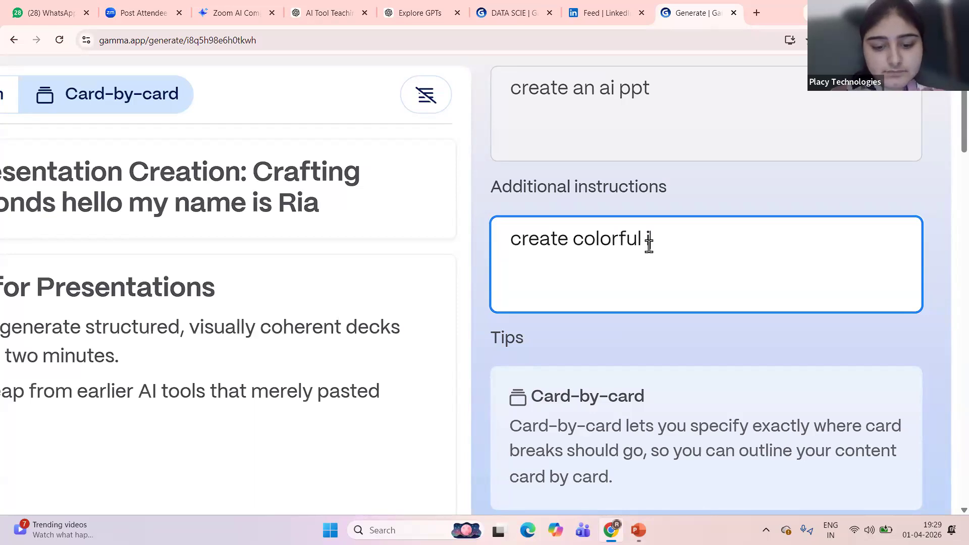
pyautogui.write('mages')
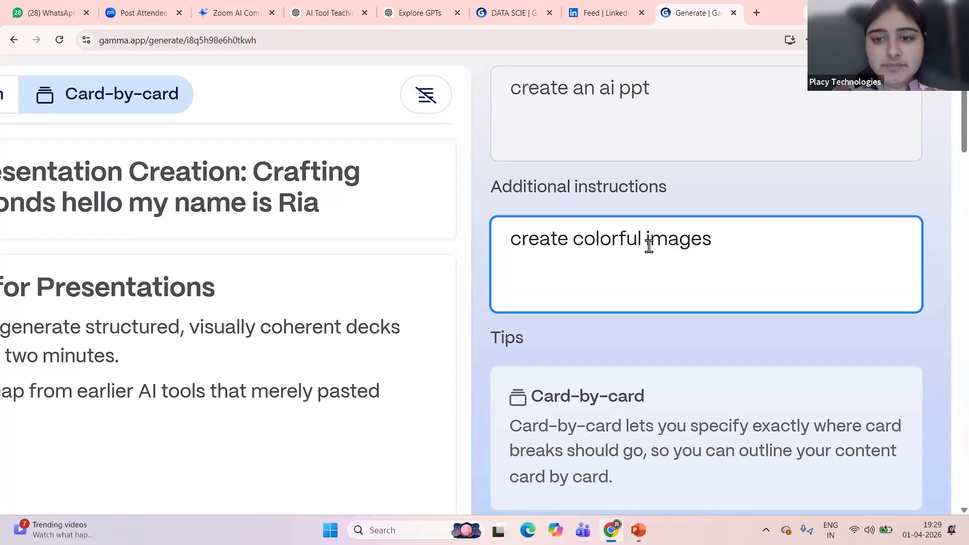
pyautogui.write(' and insig')
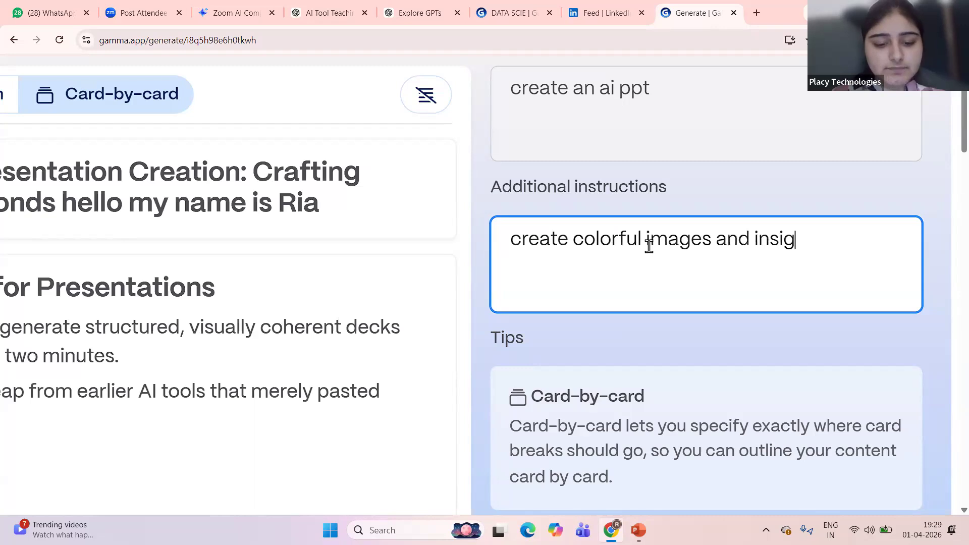
pyautogui.write('htful')
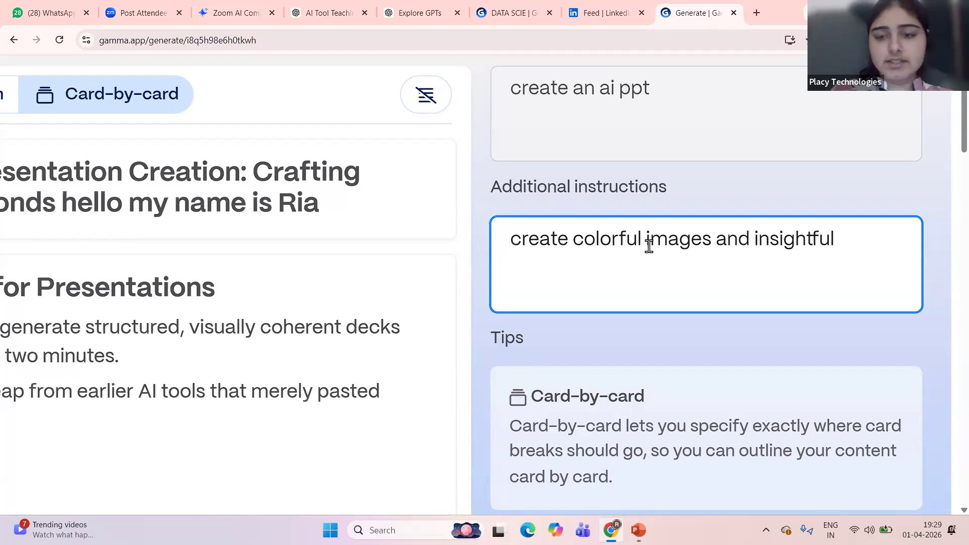
pyautogui.write('information')
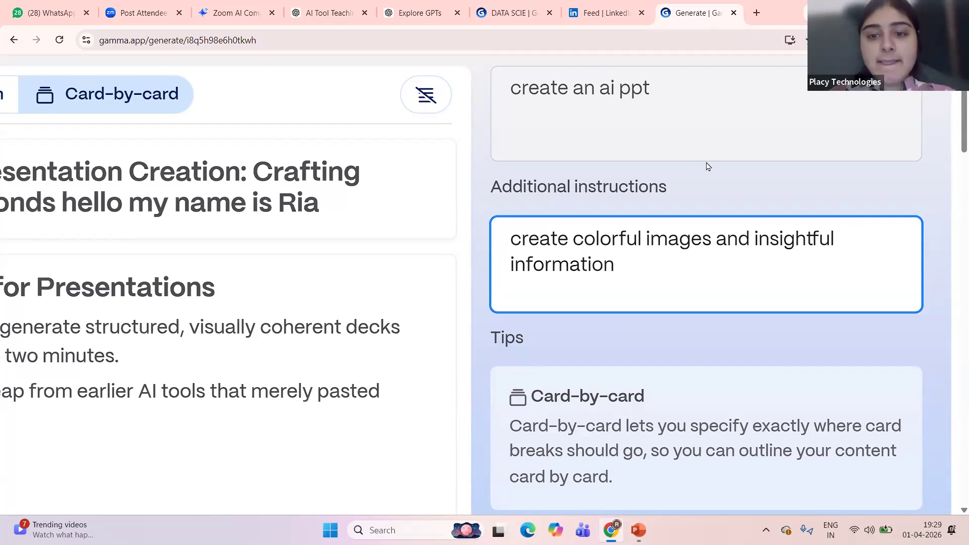
pyautogui.scroll(-4, 562, 238)
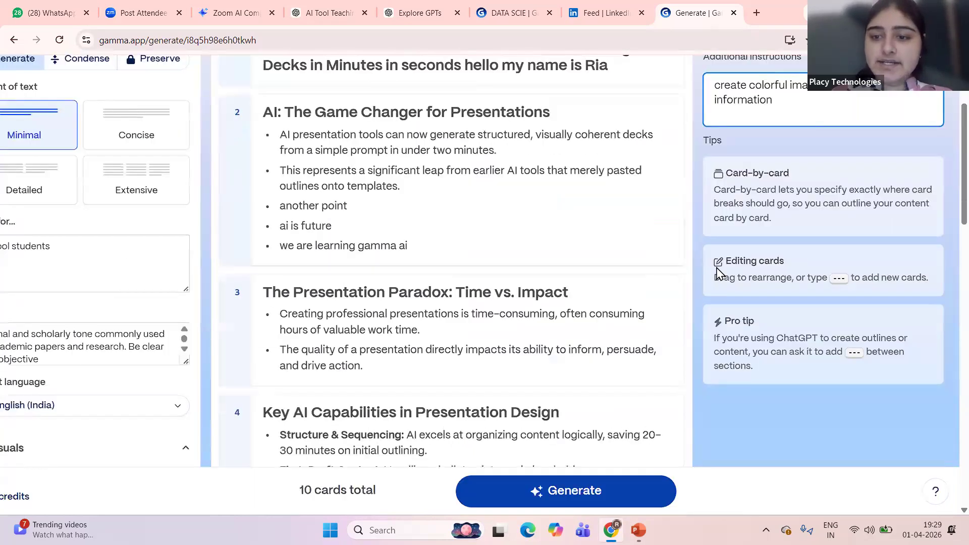
pyautogui.scroll(-3, 510, 351)
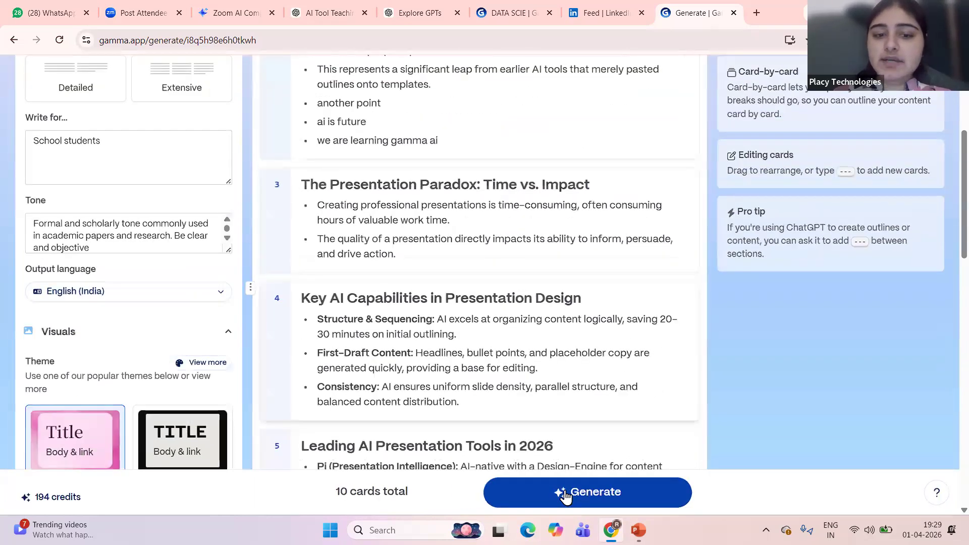
# Switch to the open DATA SCIE presentation, show its cards as thumbnails and look through the slides
pyautogui.click(511, 12)
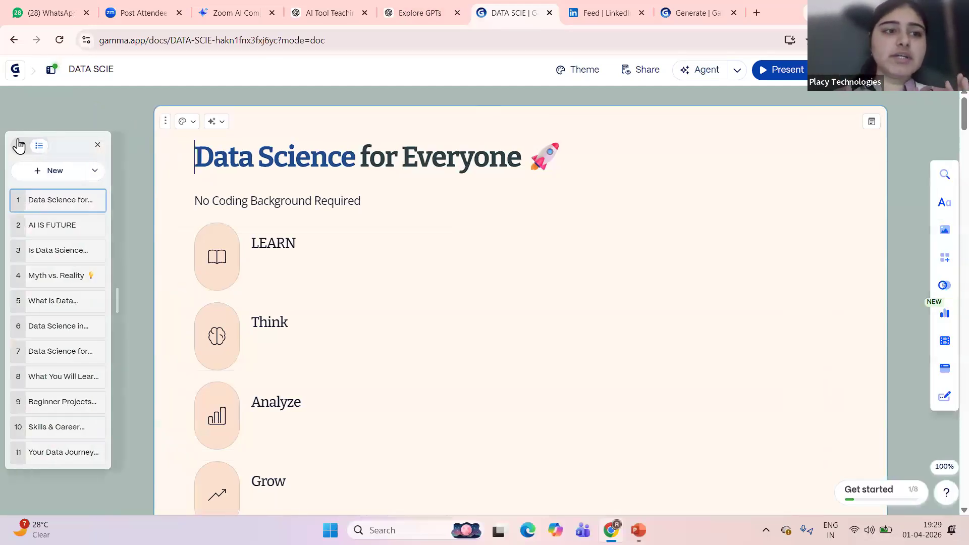
pyautogui.click(18, 146)
pyautogui.scroll(-20, 351, 326)
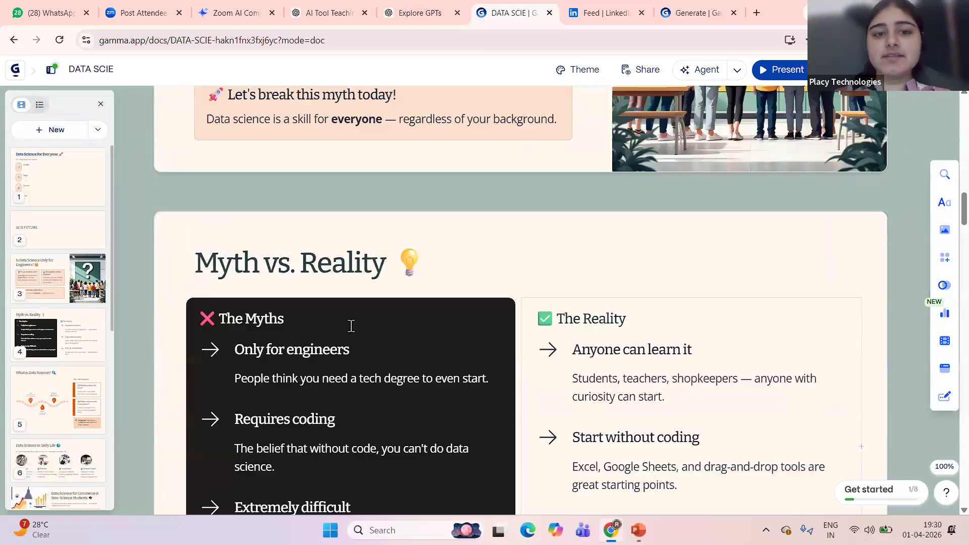
pyautogui.scroll(-20, 351, 326)
pyautogui.scroll(20, 351, 325)
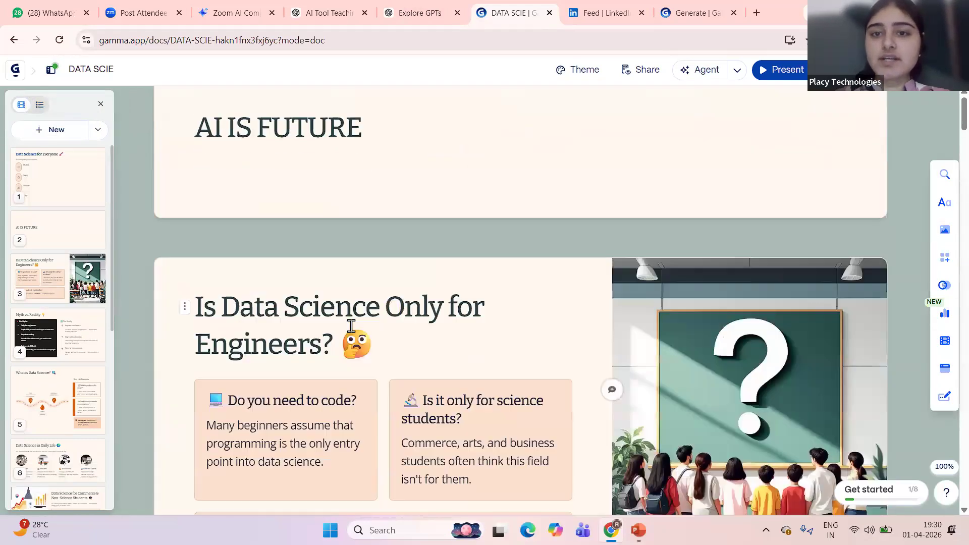
pyautogui.scroll(10, 352, 326)
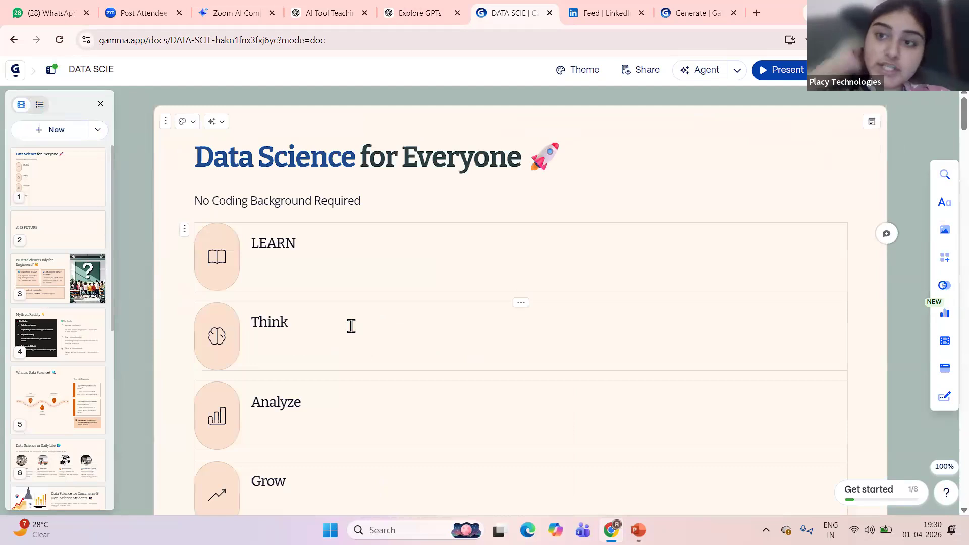
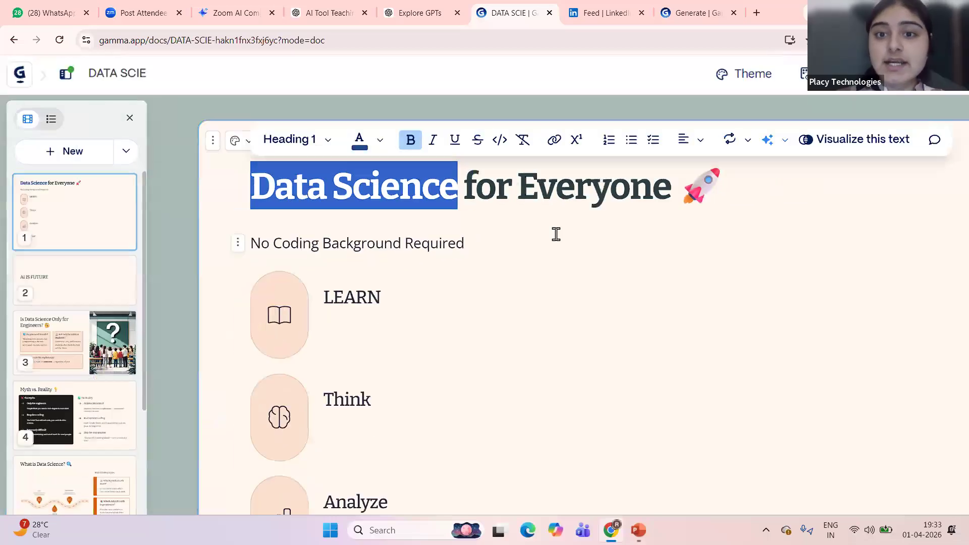
# Italicize and underline the whole title "Data Science for Everyone" on the first card
pyautogui.click(556, 234)
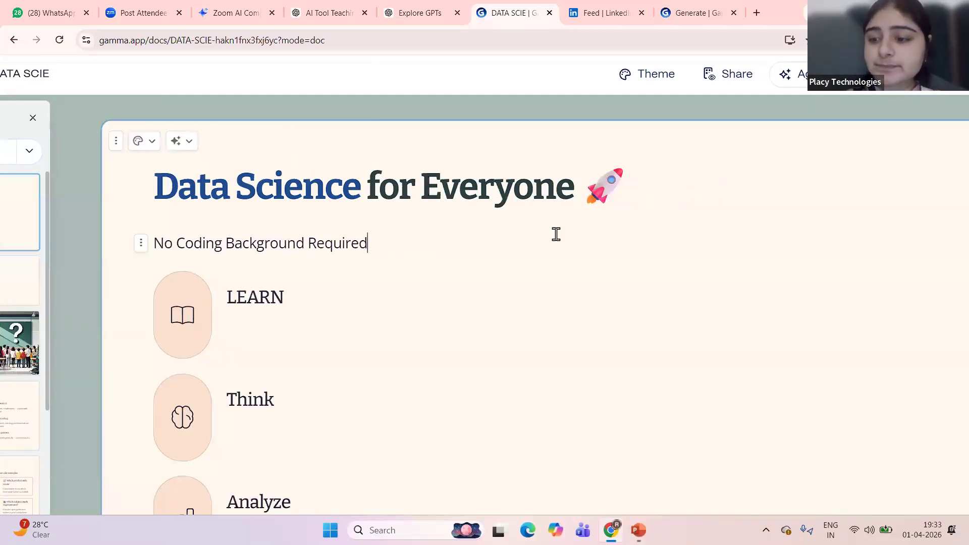
pyautogui.scroll(4, 234, 183)
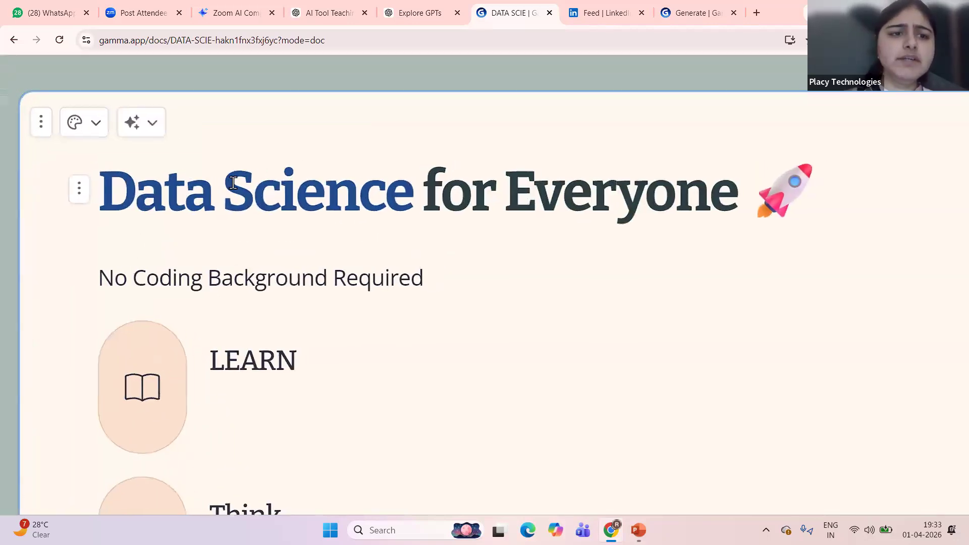
pyautogui.moveTo(95, 191); pyautogui.dragTo(727, 188)
pyautogui.scroll(-3, 402, 168)
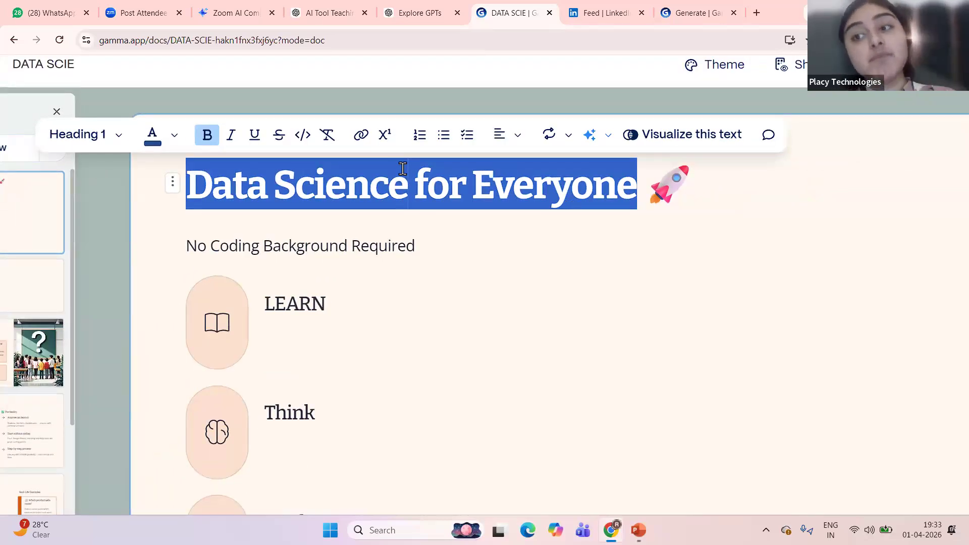
pyautogui.click(231, 135)
pyautogui.click(256, 135)
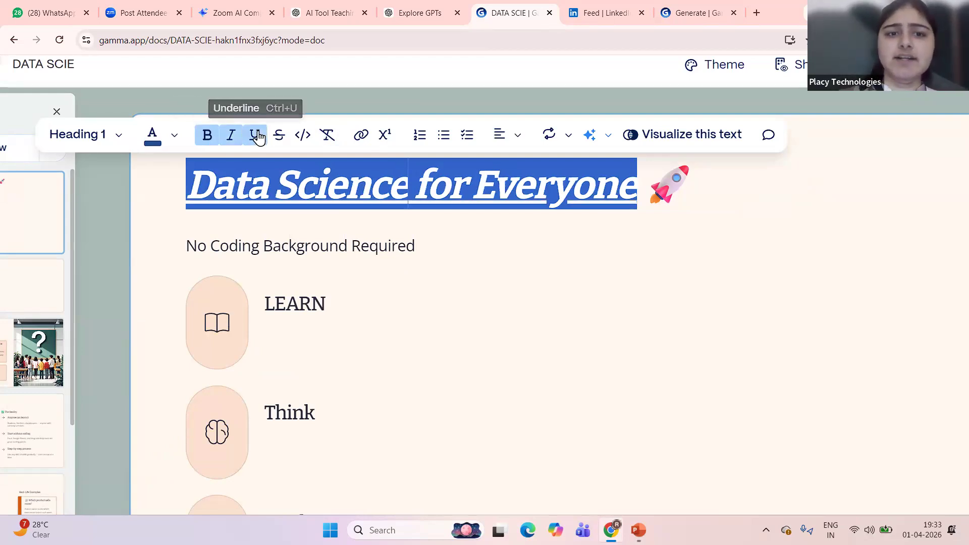
# Try the Heading 2 style on the first card's title and set it back to Heading 1
pyautogui.click(121, 136)
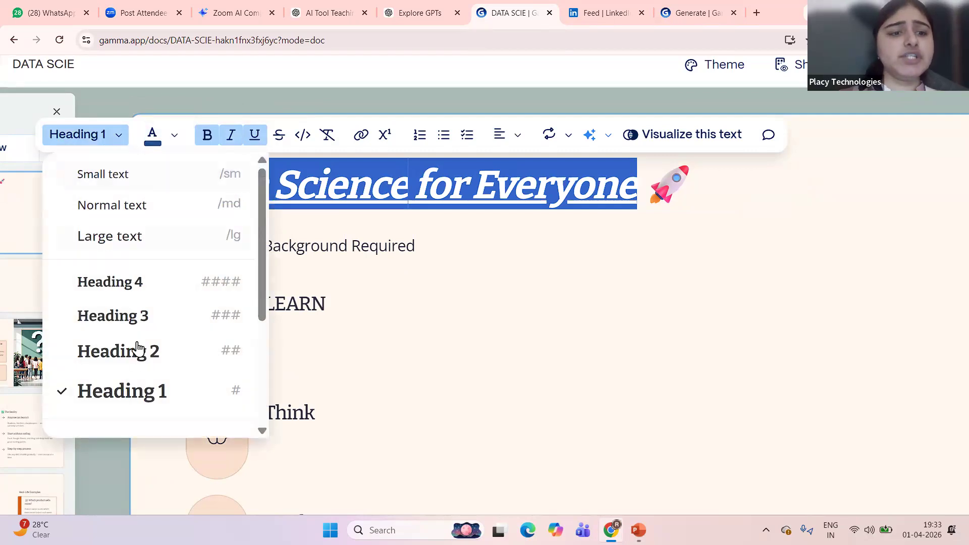
pyautogui.click(147, 348)
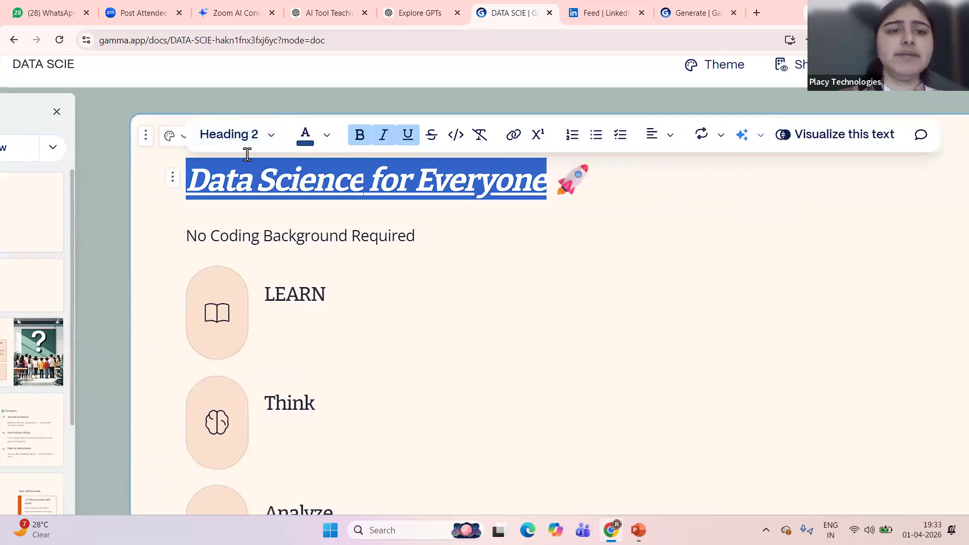
pyautogui.click(234, 135)
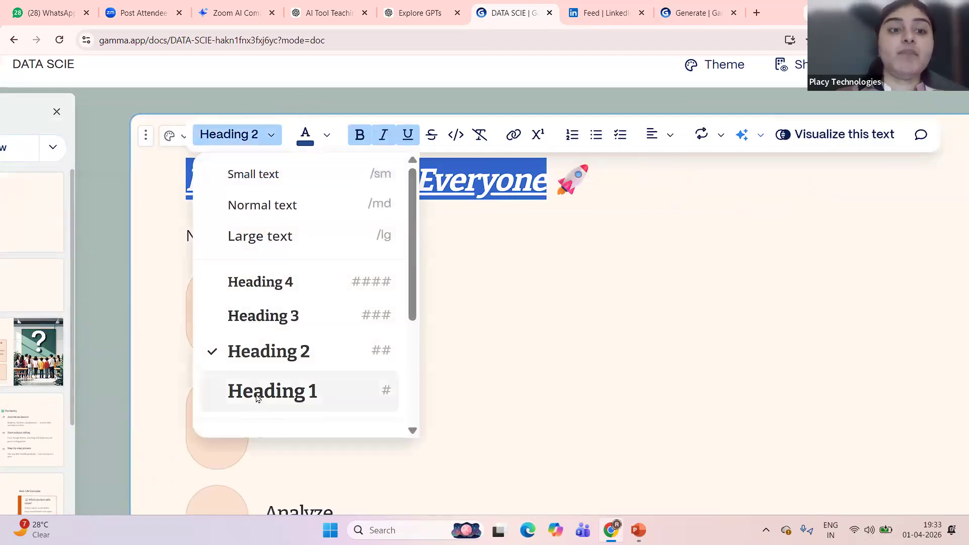
pyautogui.click(257, 399)
# Color the title text "Data Science for Everyone" Maroon
pyautogui.click(158, 143)
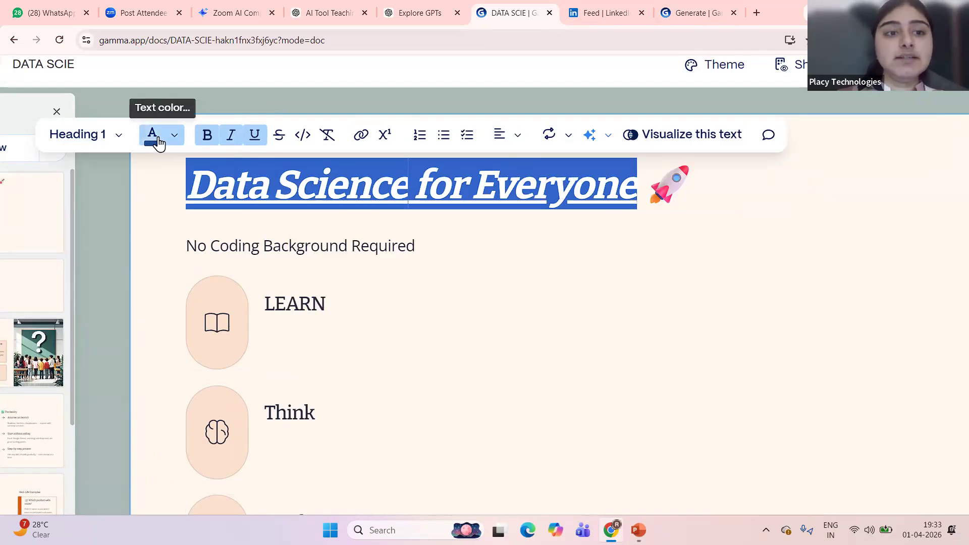
pyautogui.click(225, 403)
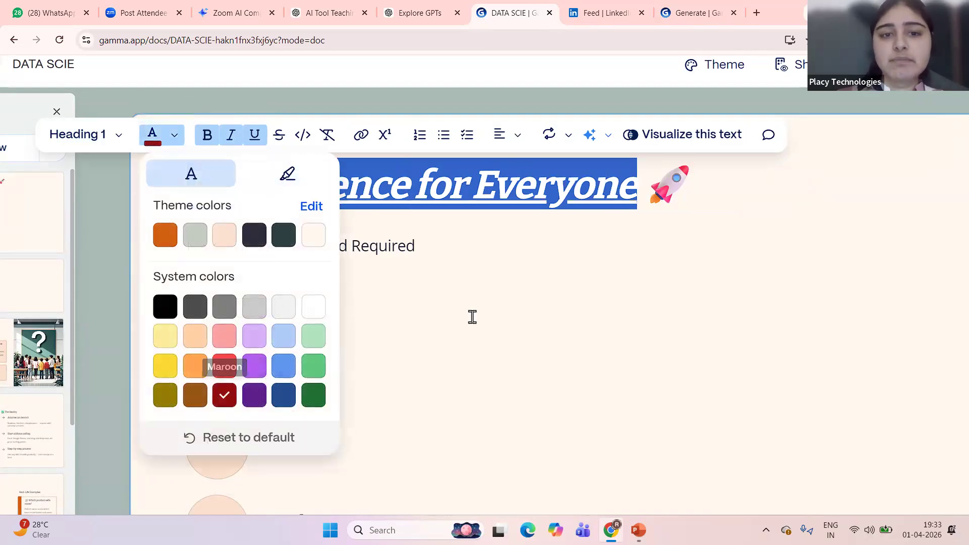
pyautogui.click(471, 318)
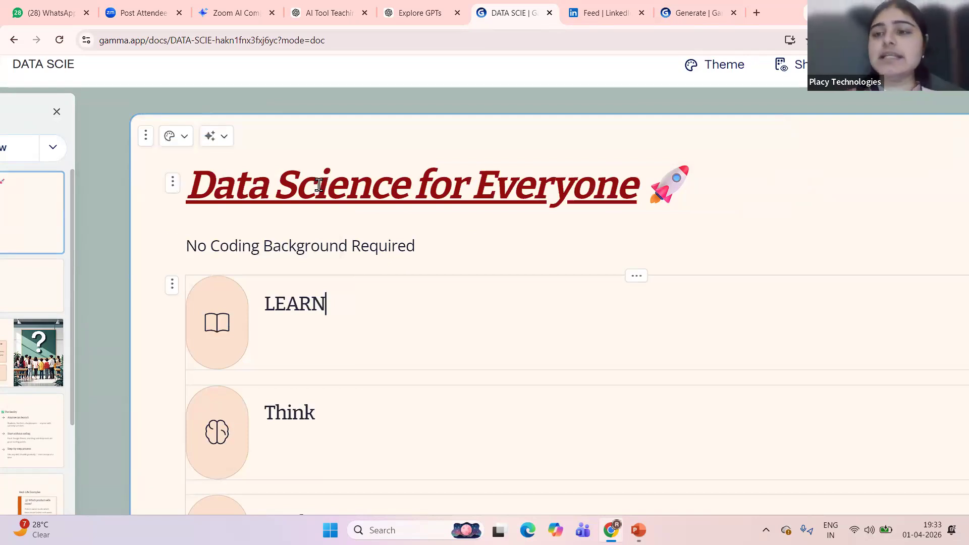
# Rewrite the line under the first card's title as "No Coding Background No IT background required for learning ain tools"
pyautogui.scroll(4, 254, 228)
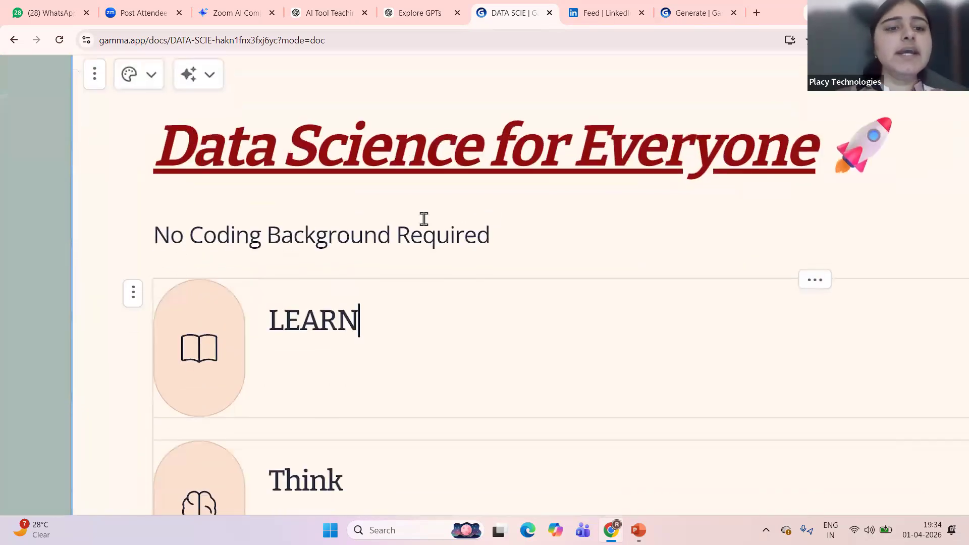
pyautogui.click(494, 227)
pyautogui.moveTo(493, 227); pyautogui.dragTo(161, 234)
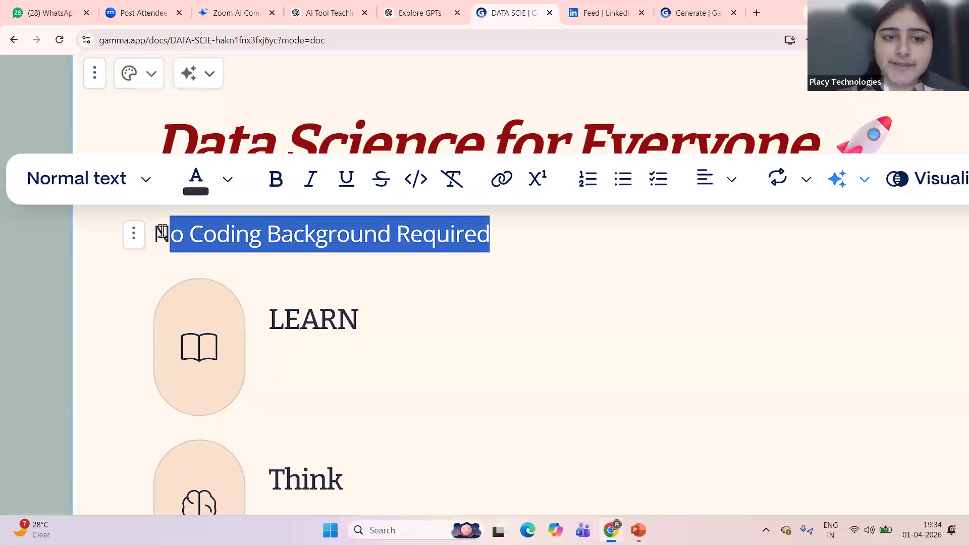
pyautogui.click(523, 238)
pyautogui.press('BackSpace')
pyautogui.press('BackSpace')
pyautogui.press('BackSpace')
pyautogui.press('BackSpace')
pyautogui.press('BackSpace')
pyautogui.press('BackSpace')
pyautogui.press('BackSpace')
pyautogui.press('BackSpace')
pyautogui.press('BackSpace')
pyautogui.press('BackSpace')
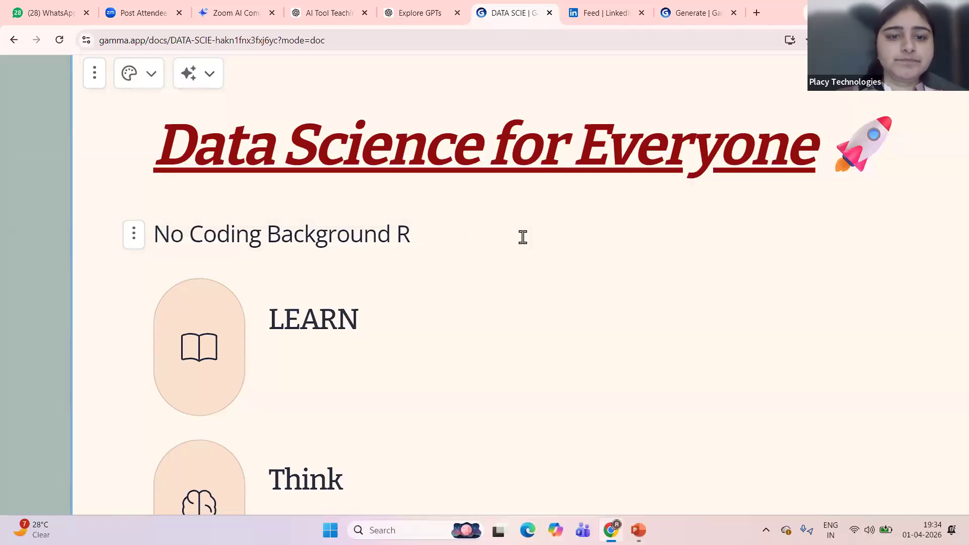
pyautogui.write('d no')
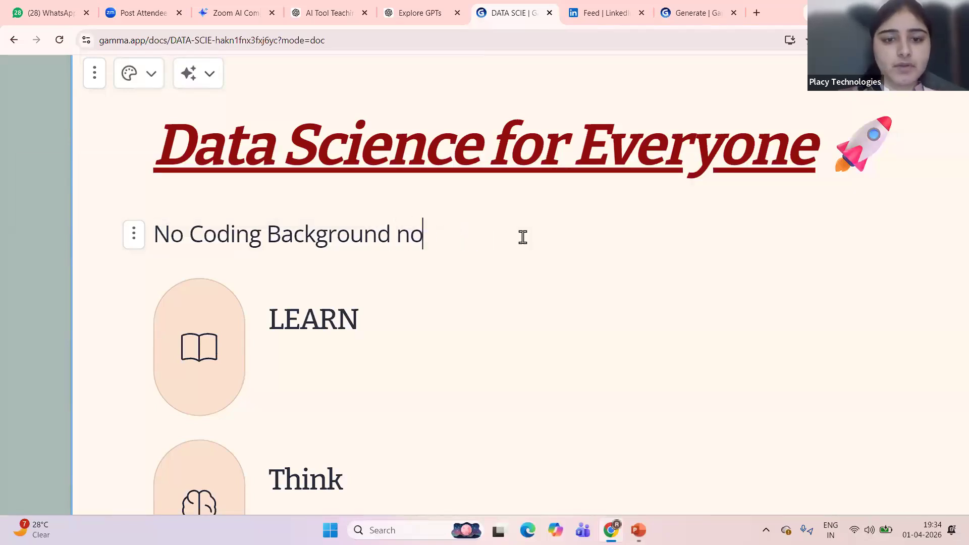
pyautogui.write(' it')
pyautogui.press('BackSpace')
pyautogui.press('BackSpace')
pyautogui.press('BackSpace')
pyautogui.press('BackSpace')
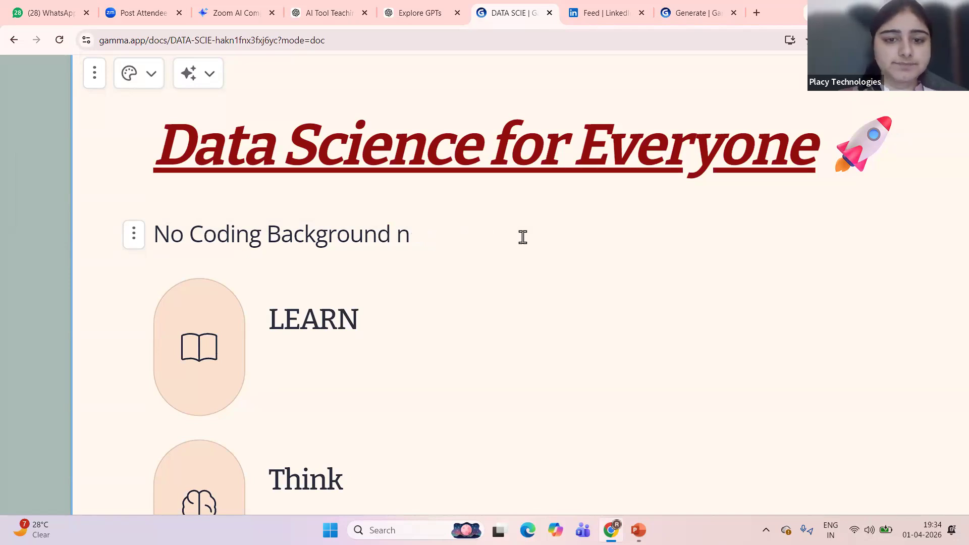
pyautogui.write('No IT')
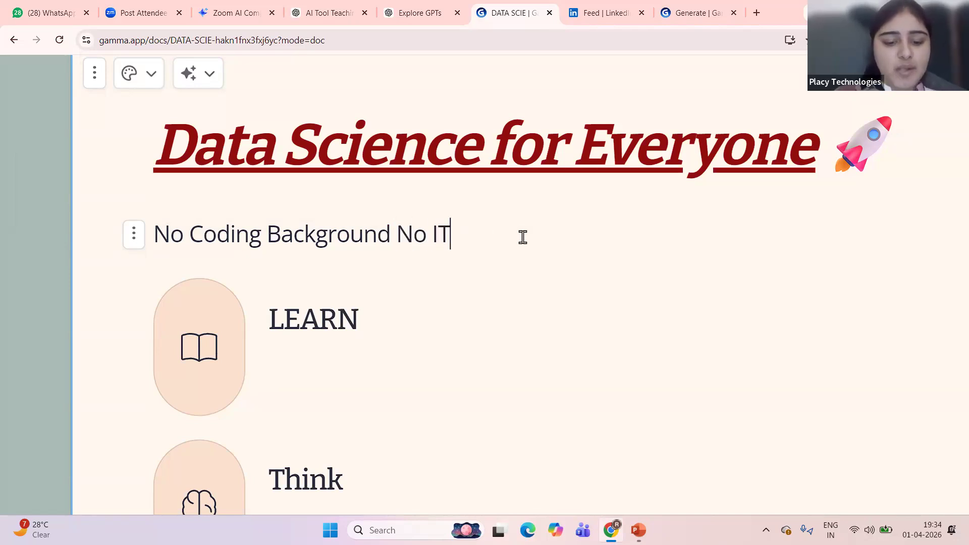
pyautogui.write(' backgroun')
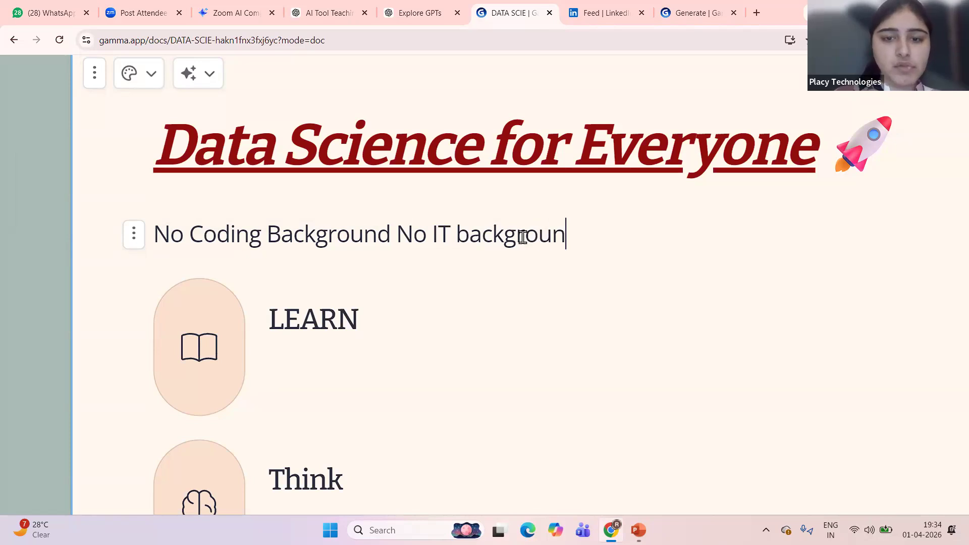
pyautogui.write('d require')
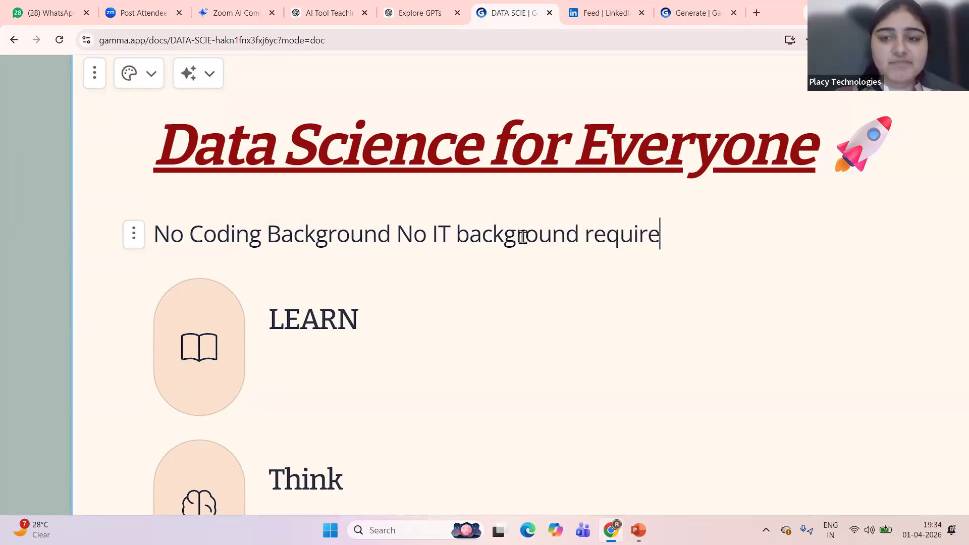
pyautogui.write('d for le')
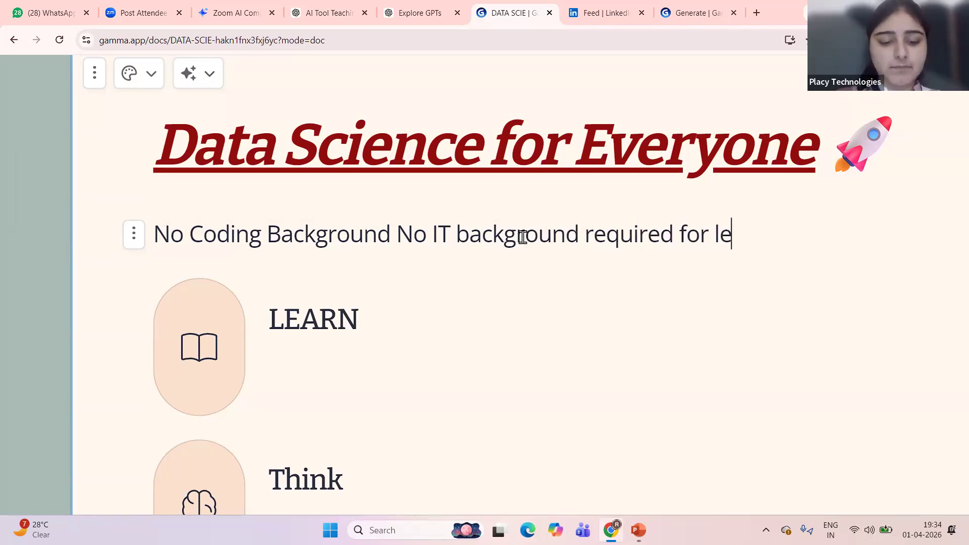
pyautogui.write('arning ain tools')
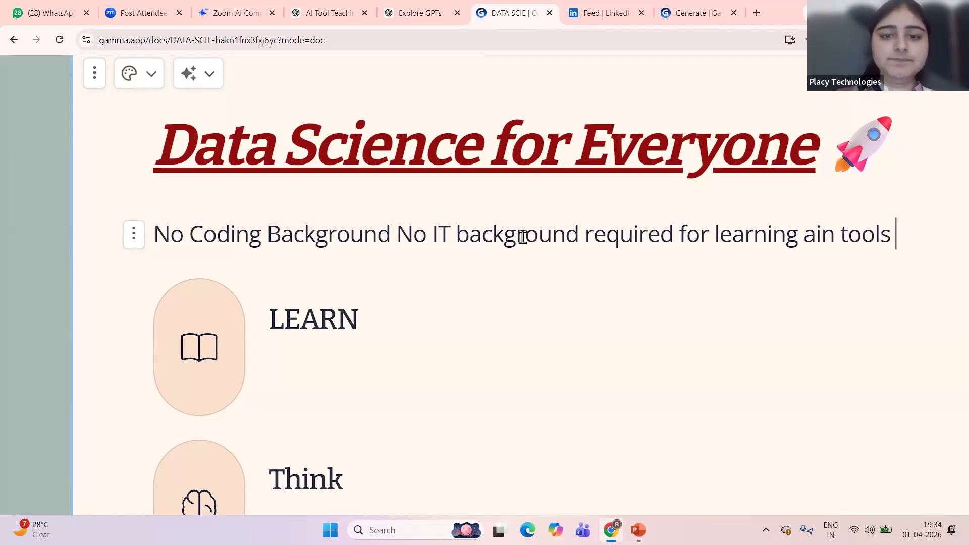
# Correct the misspelled word "ain" to "ai" in the line under the first card's title
pyautogui.scroll(-5, 523, 237)
pyautogui.scroll(-1, 523, 238)
pyautogui.scroll(3, 613, 181)
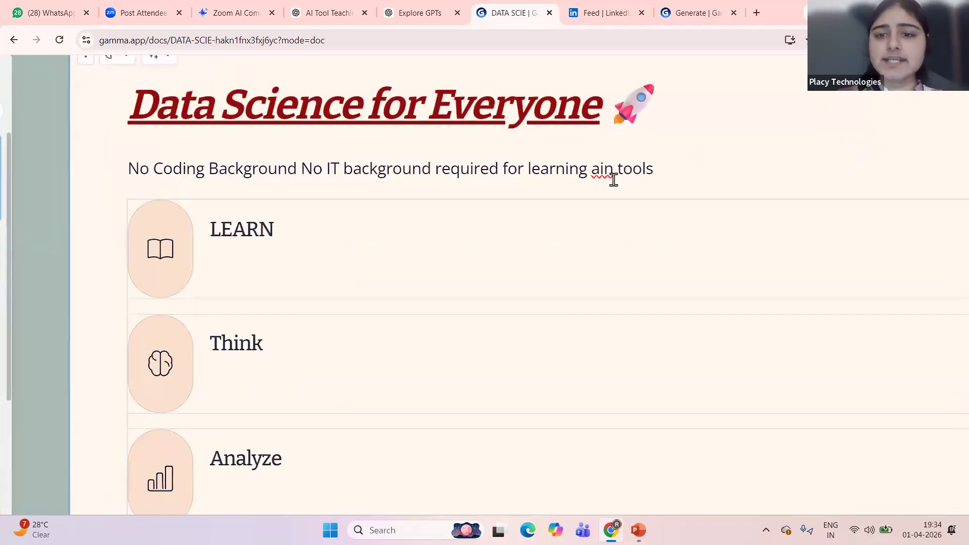
pyautogui.click(614, 176)
pyautogui.press('BackSpace')
pyautogui.scroll(3, 363, 205)
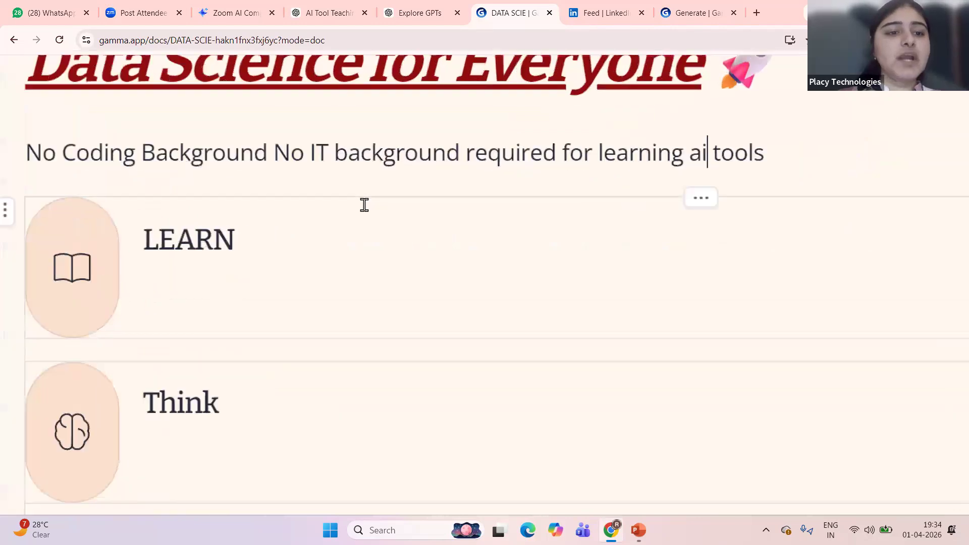
pyautogui.scroll(-3, 365, 205)
pyautogui.scroll(2, 428, 375)
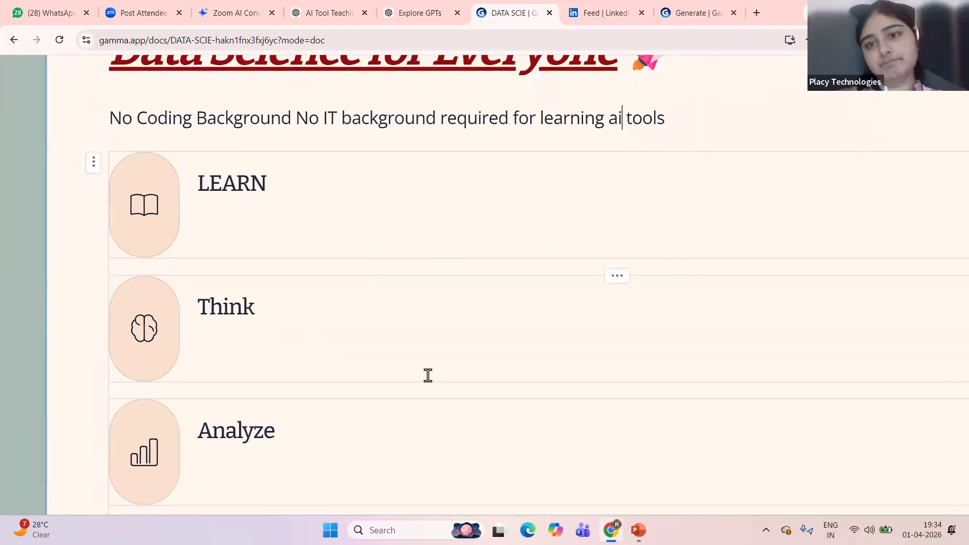
pyautogui.scroll(2, 428, 375)
pyautogui.scroll(-2, 428, 376)
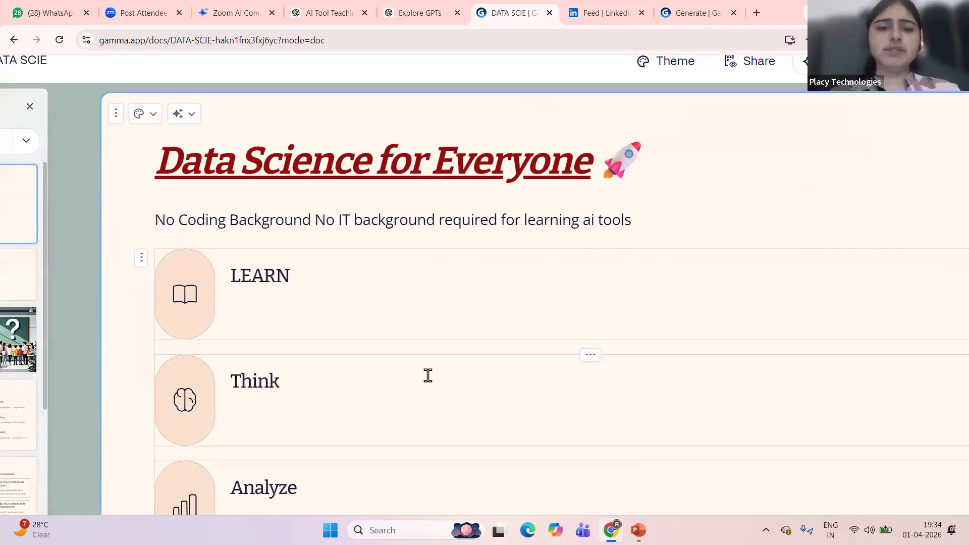
pyautogui.scroll(-3, 379, 322)
pyautogui.scroll(1, 379, 323)
pyautogui.scroll(-1, 379, 323)
pyautogui.scroll(1, 297, 202)
pyautogui.scroll(1, 301, 175)
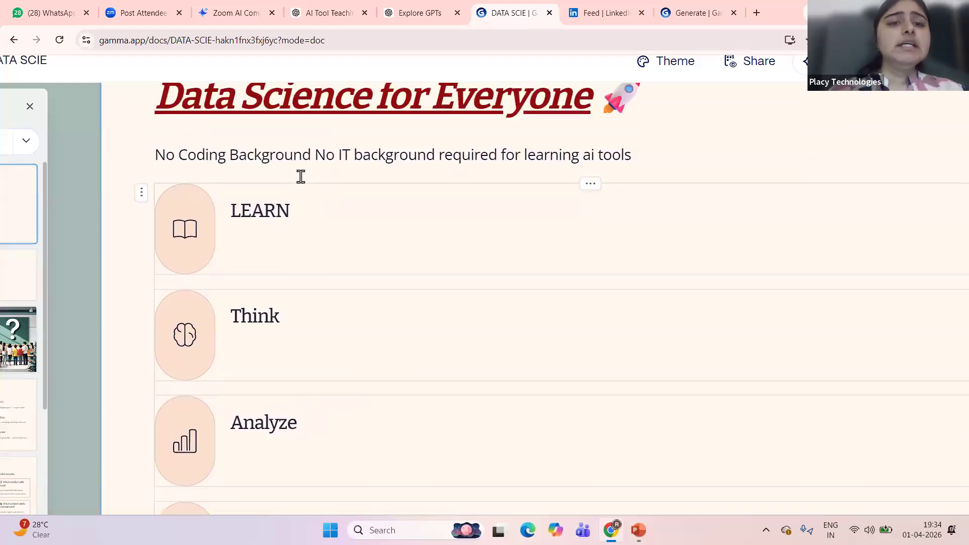
# Replace the first list item's heading "LEARN" with "Learning is power."
pyautogui.scroll(2, 301, 194)
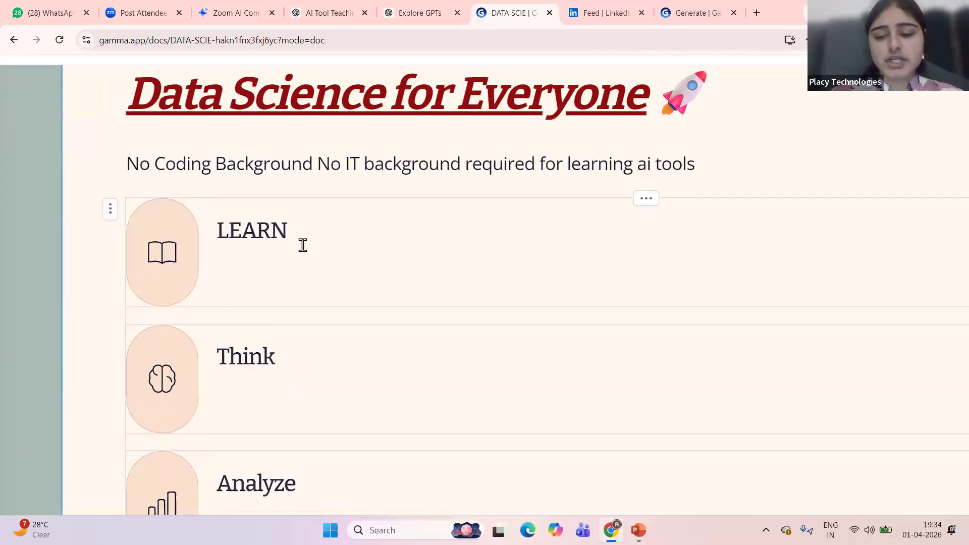
pyautogui.press('BackSpace')
pyautogui.press('BackSpace')
pyautogui.press('BackSpace')
pyautogui.press('BackSpace')
pyautogui.press('BackSpace')
pyautogui.write('Lea')
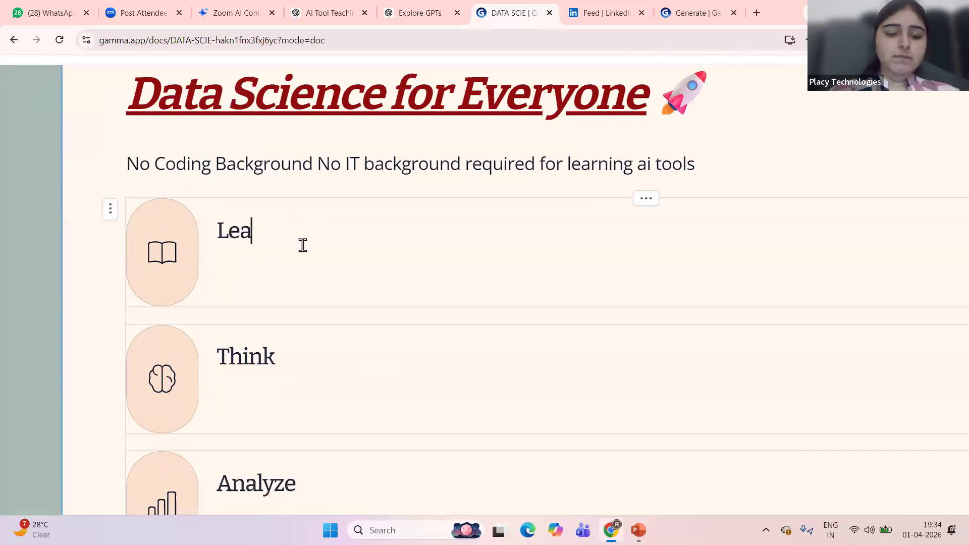
pyautogui.write('rning is powe')
pyautogui.press('BackSpace')
pyautogui.write('wer')
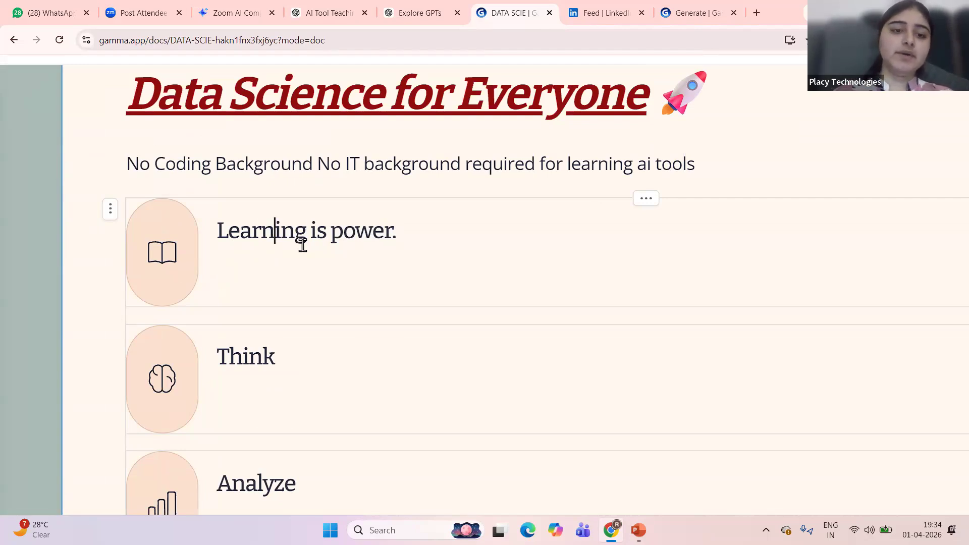
pyautogui.press('Left')
# Change the icon beside "Learning is power." to the open book with a graduation cap and close the icon library
pyautogui.scroll(5, 172, 261)
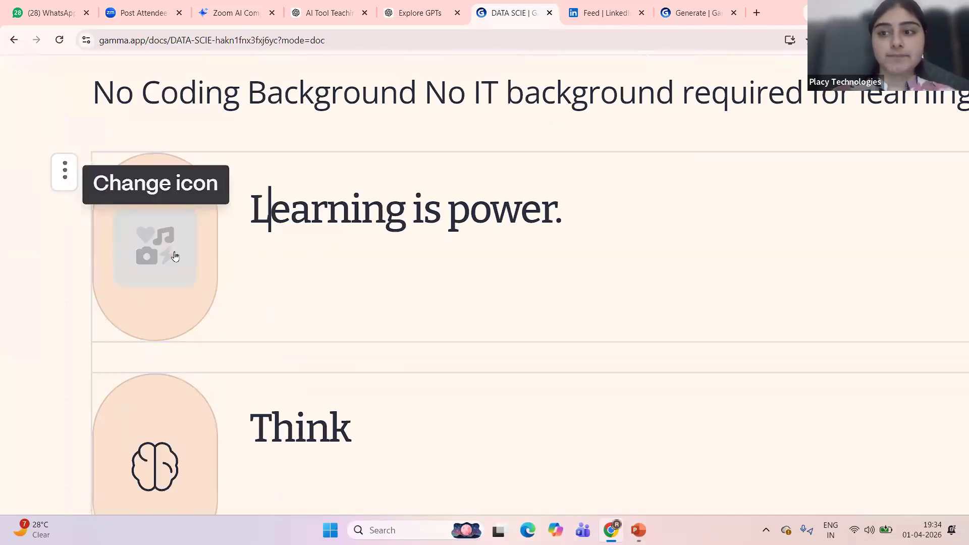
pyautogui.scroll(-5, 174, 256)
pyautogui.scroll(-2, 174, 256)
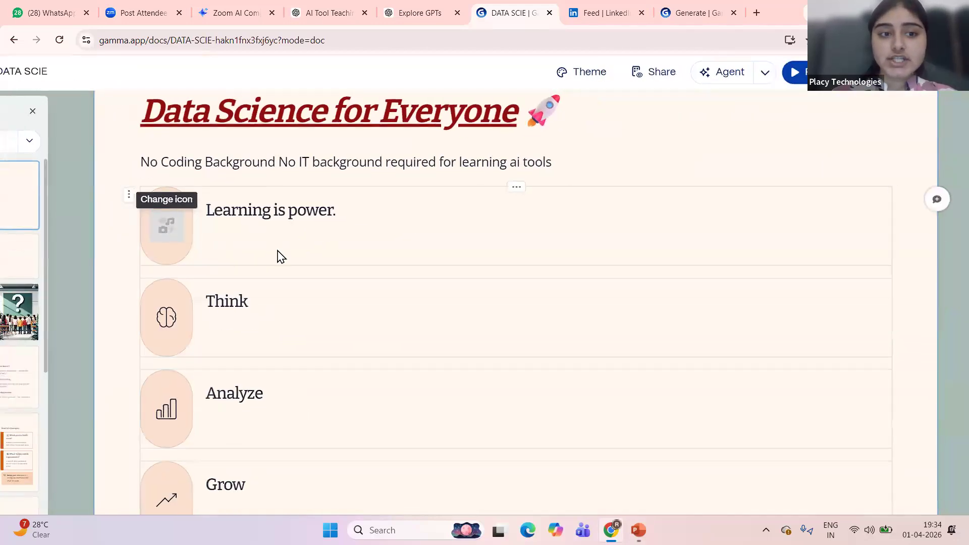
pyautogui.click(165, 224)
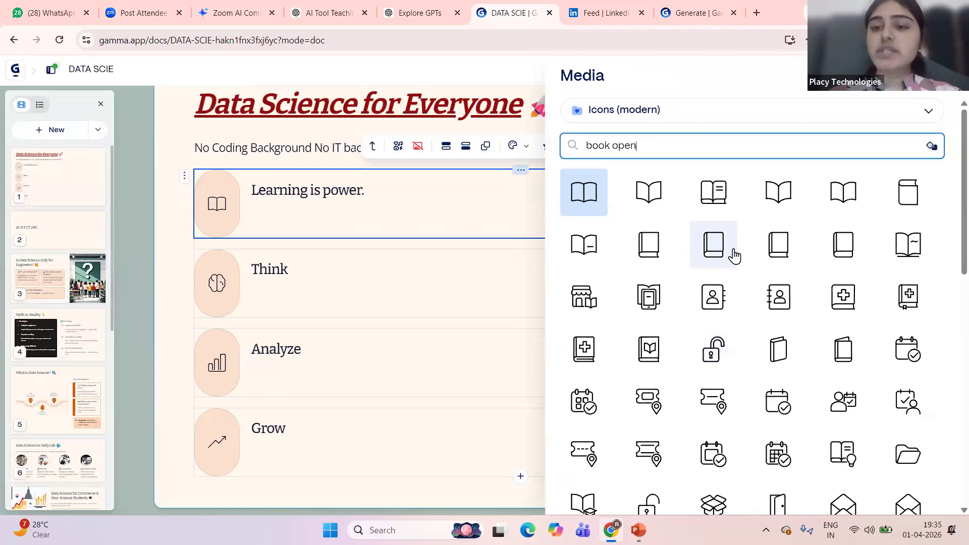
pyautogui.scroll(-3, 703, 408)
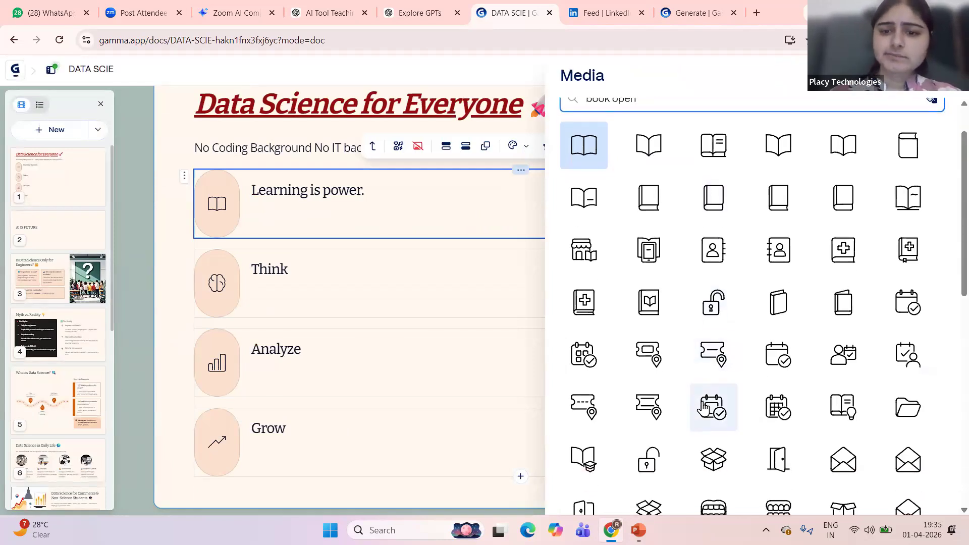
pyautogui.click(584, 334)
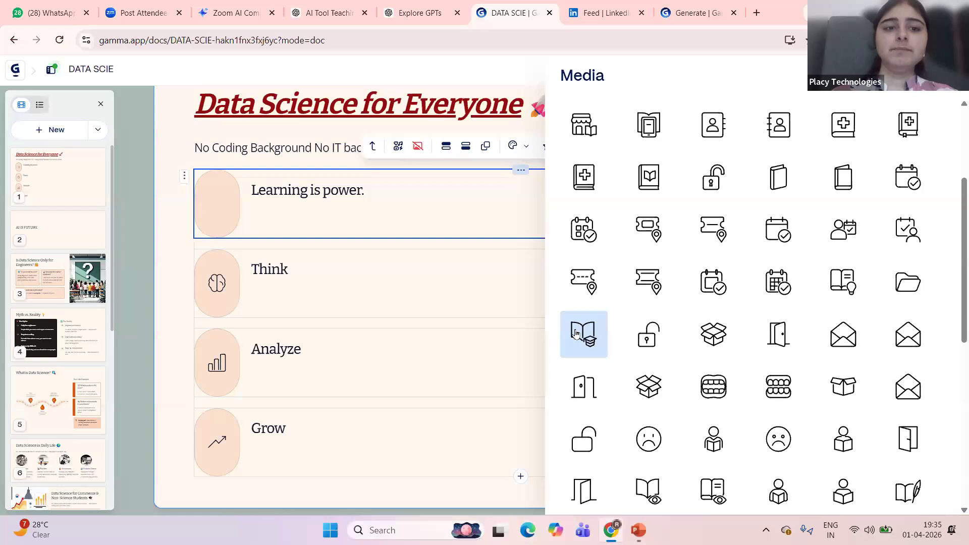
pyautogui.scroll(5, 203, 202)
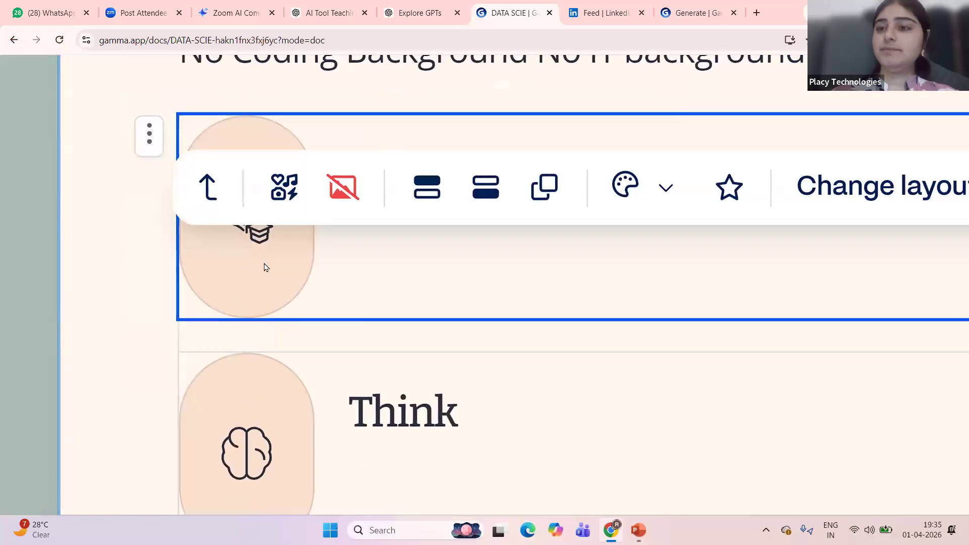
pyautogui.scroll(-5, 266, 284)
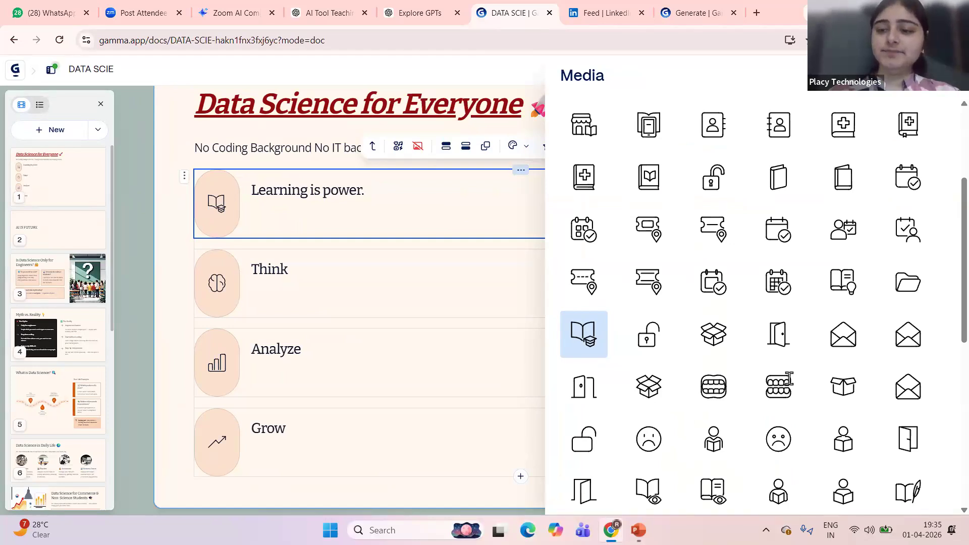
pyautogui.press('Escape')
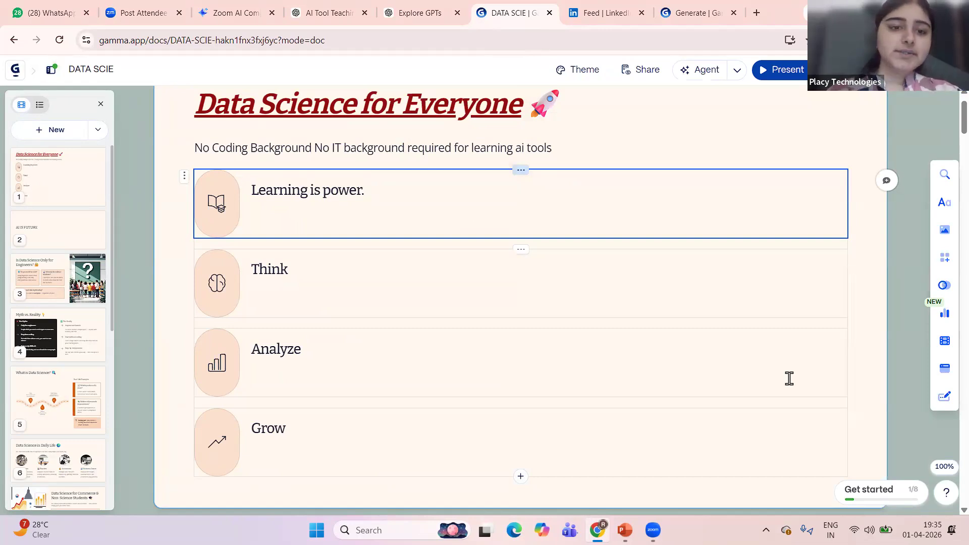
pyautogui.scroll(-1, 311, 233)
pyautogui.scroll(5, 298, 238)
pyautogui.scroll(-1, 298, 238)
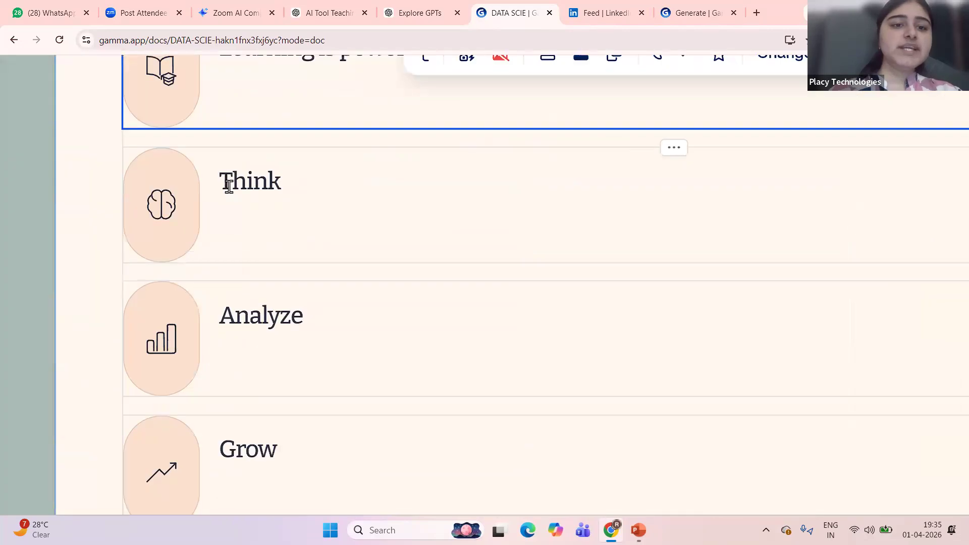
# Expand "IT" to "Information Technology" in the subtitle line under the "Data Science for Everyone" title
pyautogui.scroll(4, 229, 189)
pyautogui.scroll(-5, 431, 158)
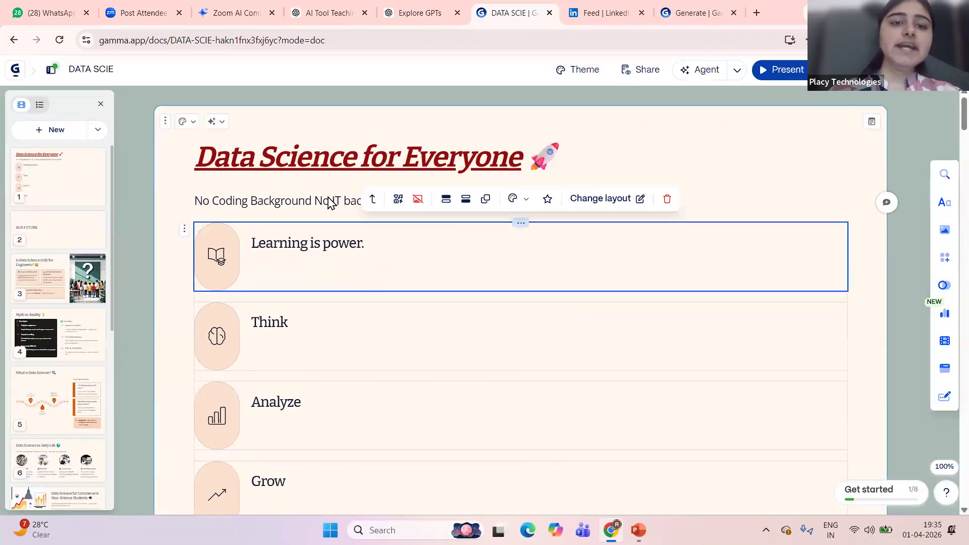
pyautogui.scroll(5, 329, 203)
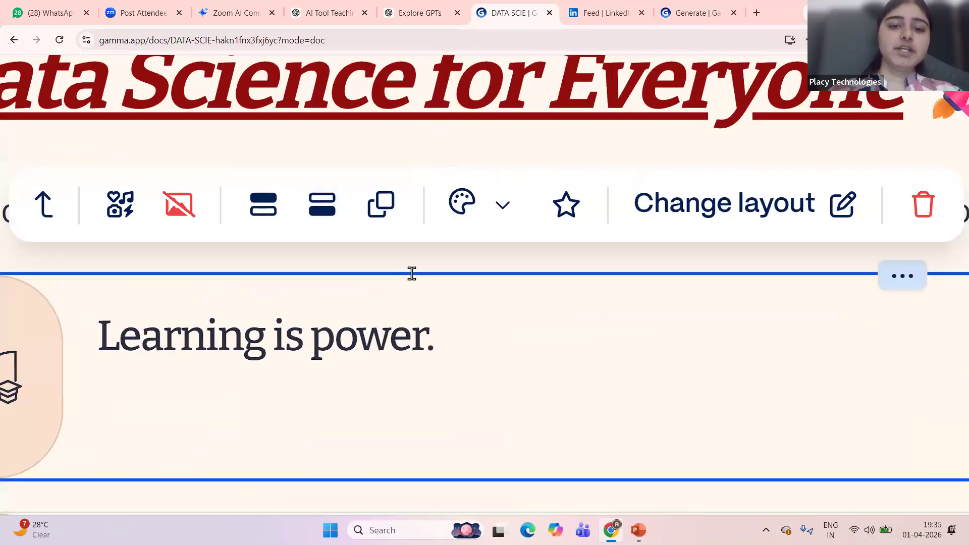
pyautogui.click(363, 204)
pyautogui.press('BackSpace')
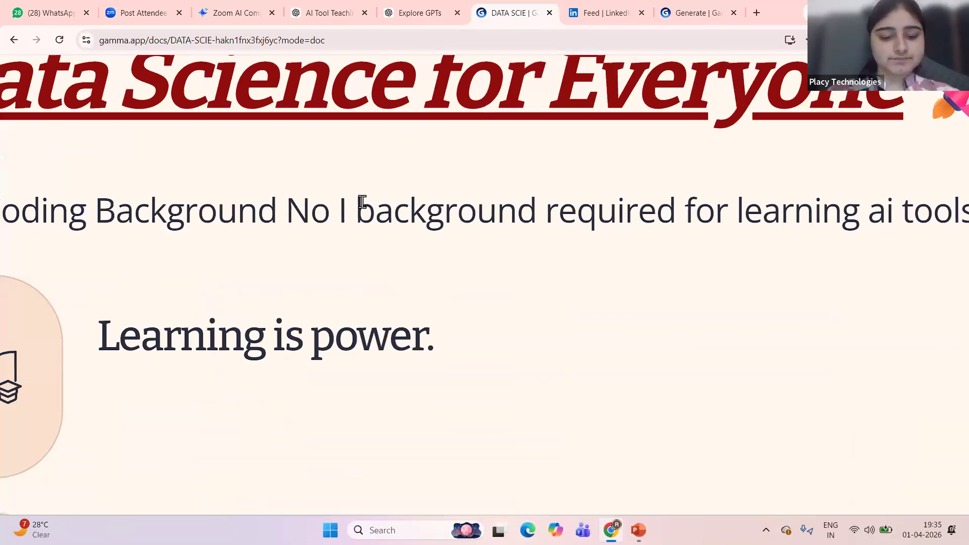
pyautogui.write('nformation Technology')
pyautogui.scroll(-5, 358, 200)
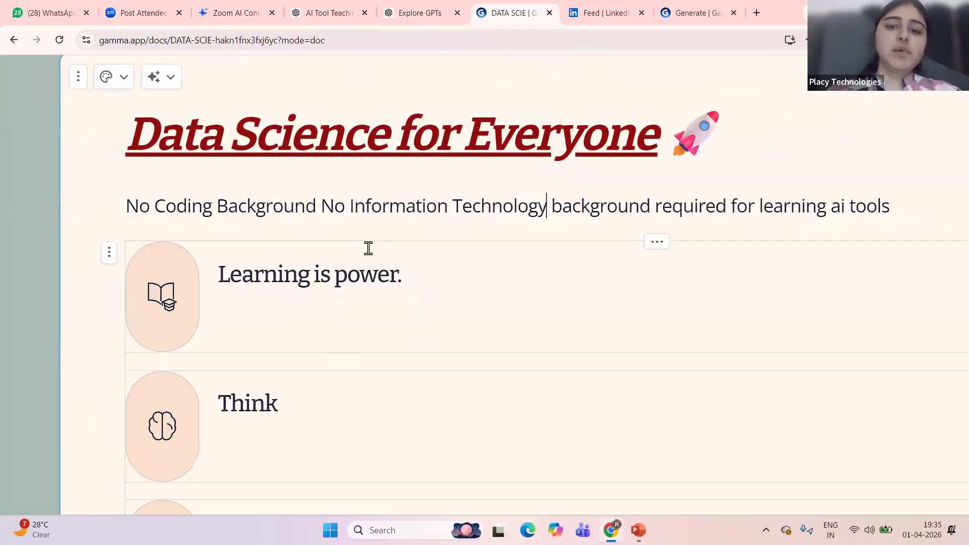
pyautogui.scroll(-3, 369, 248)
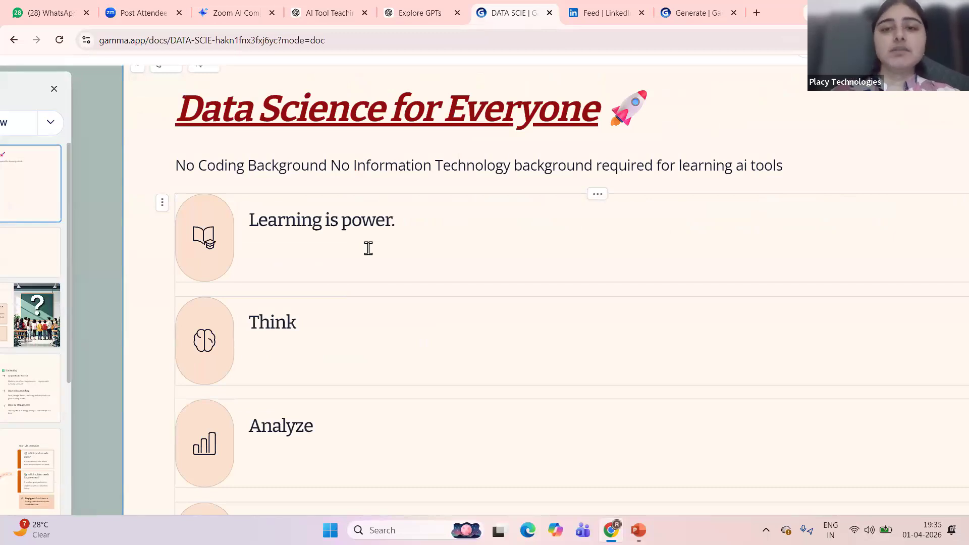
pyautogui.scroll(-1, 368, 248)
pyautogui.scroll(-3, 369, 248)
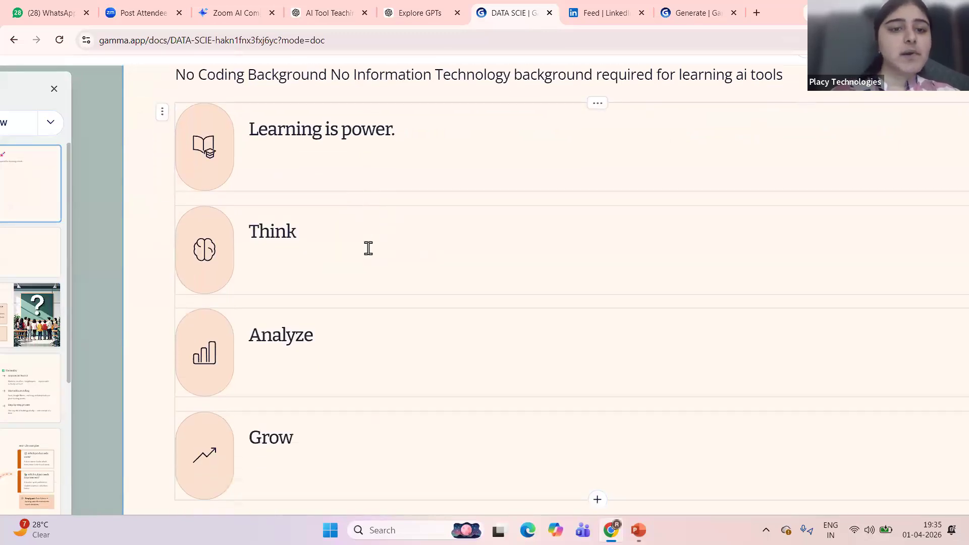
# Replace the icon of the "Think" item with the brain-and-light-bulb icon and close the media library
pyautogui.scroll(4, 288, 177)
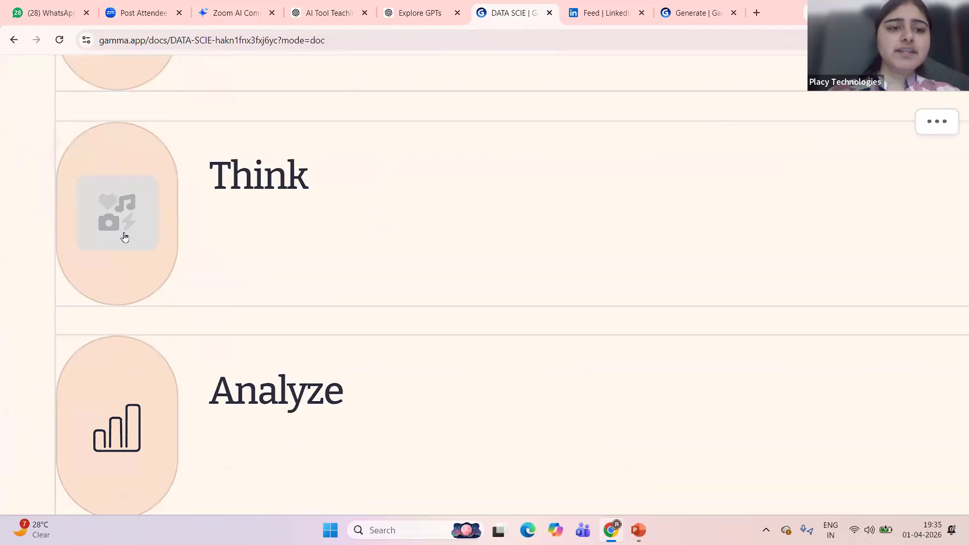
pyautogui.click(124, 234)
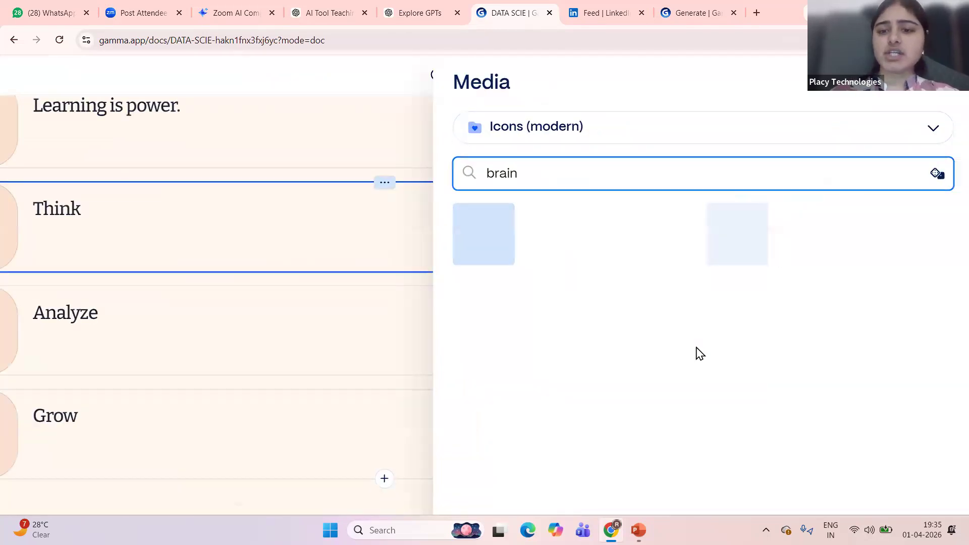
pyautogui.scroll(-2, 656, 282)
pyautogui.click(622, 215)
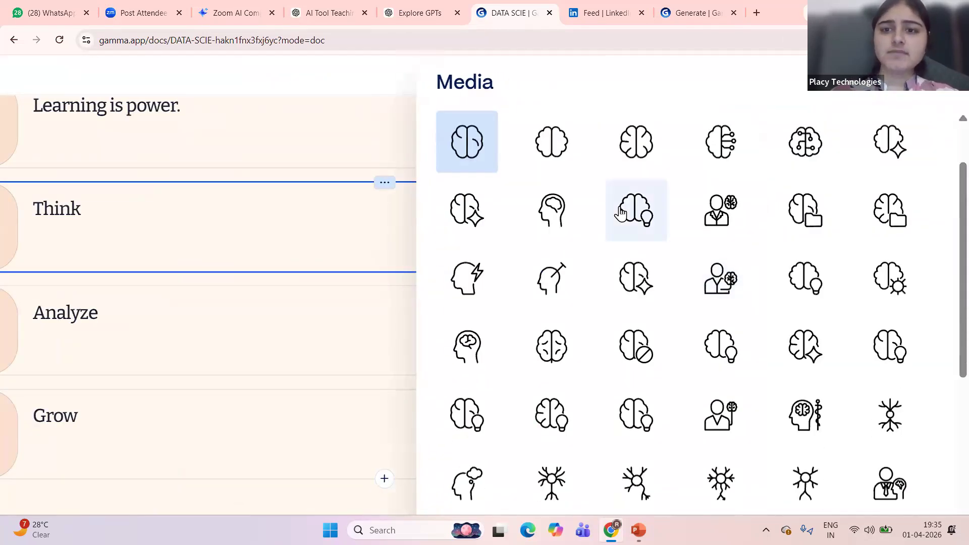
pyautogui.scroll(3, 208, 209)
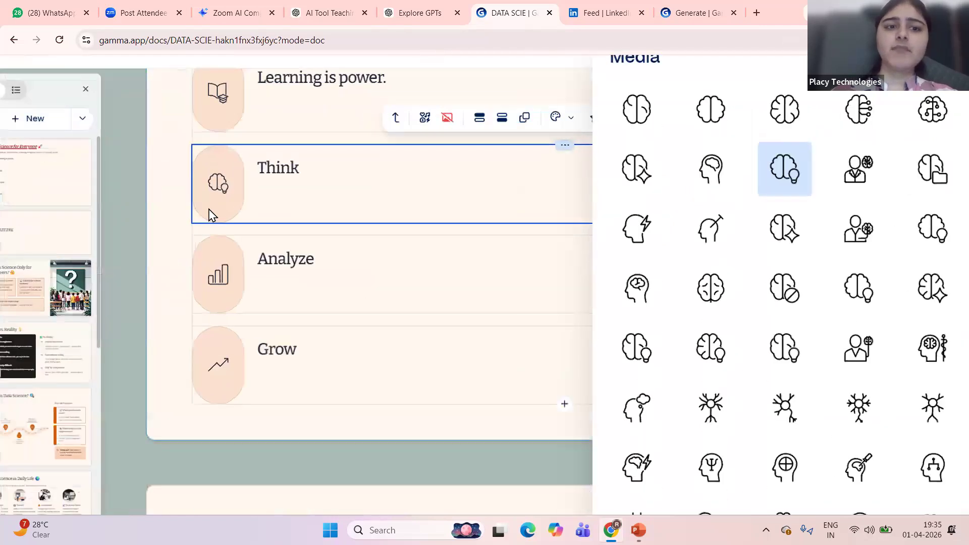
pyautogui.scroll(-3, 410, 218)
pyautogui.click(421, 178)
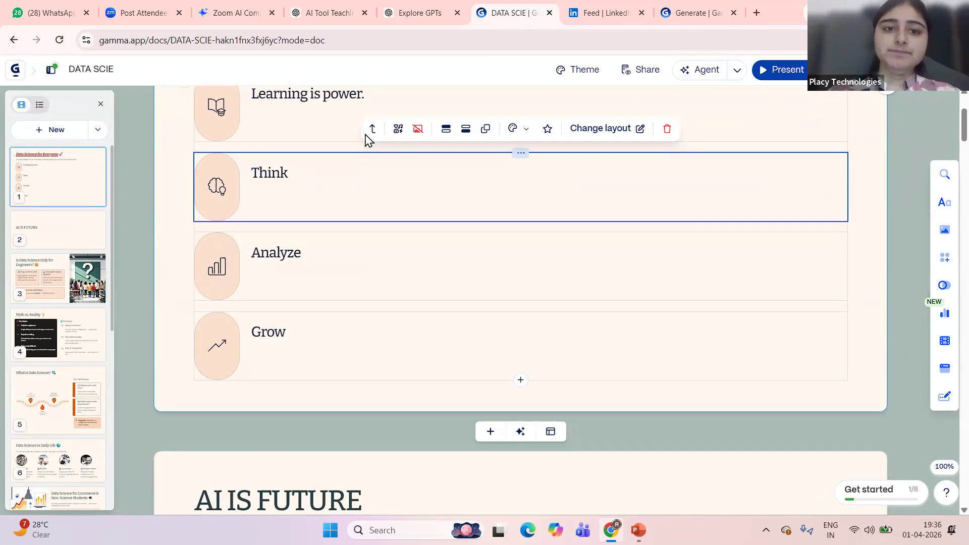
# Select the whole pill layout containing the "Think" item, look over its layout options, and deselect it
pyautogui.scroll(5, 372, 134)
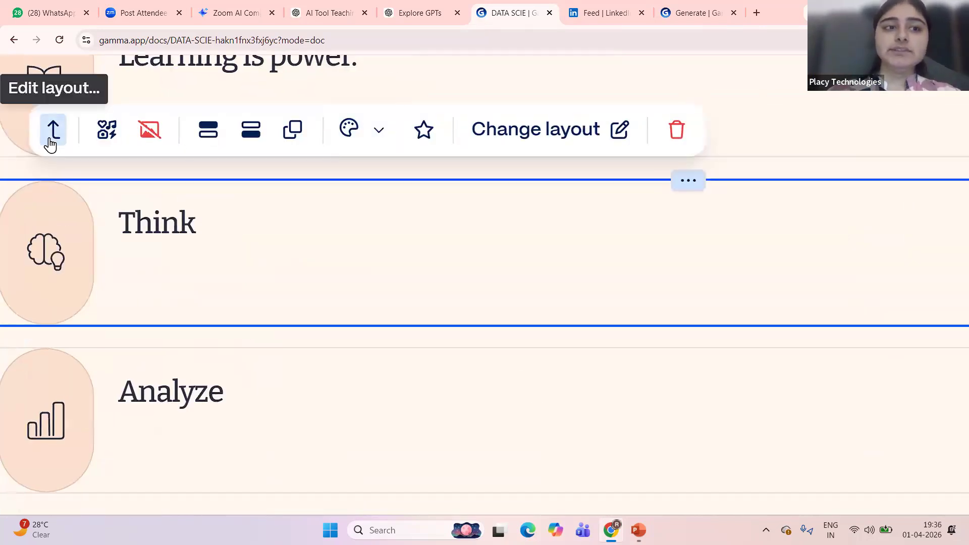
pyautogui.scroll(-3, 49, 143)
pyautogui.click(224, 133)
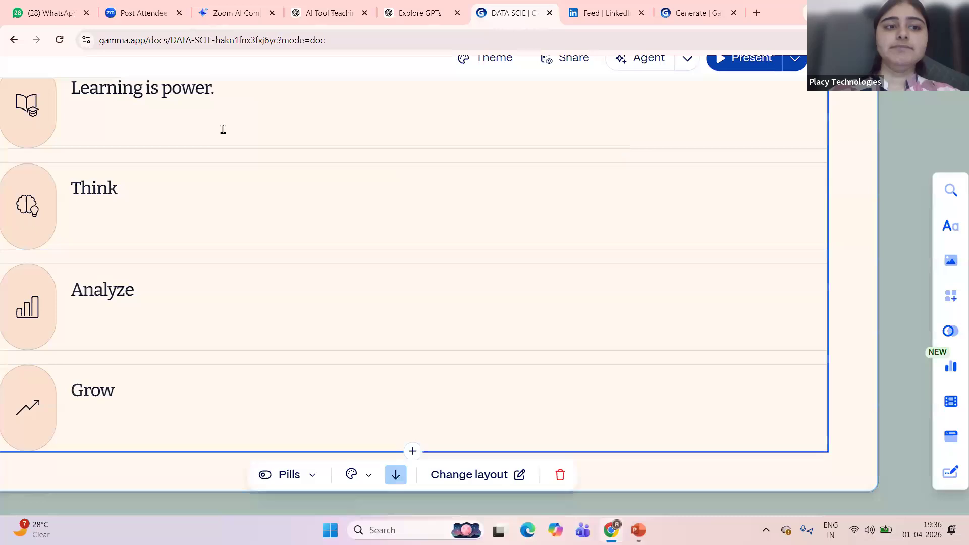
pyautogui.scroll(-3, 244, 289)
pyautogui.scroll(-1, 507, 270)
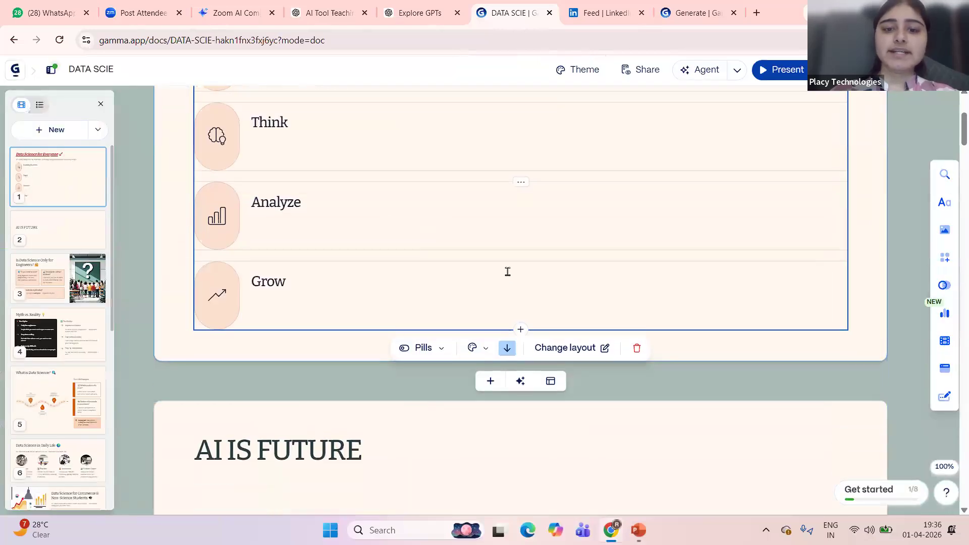
pyautogui.scroll(3, 514, 273)
pyautogui.click(435, 206)
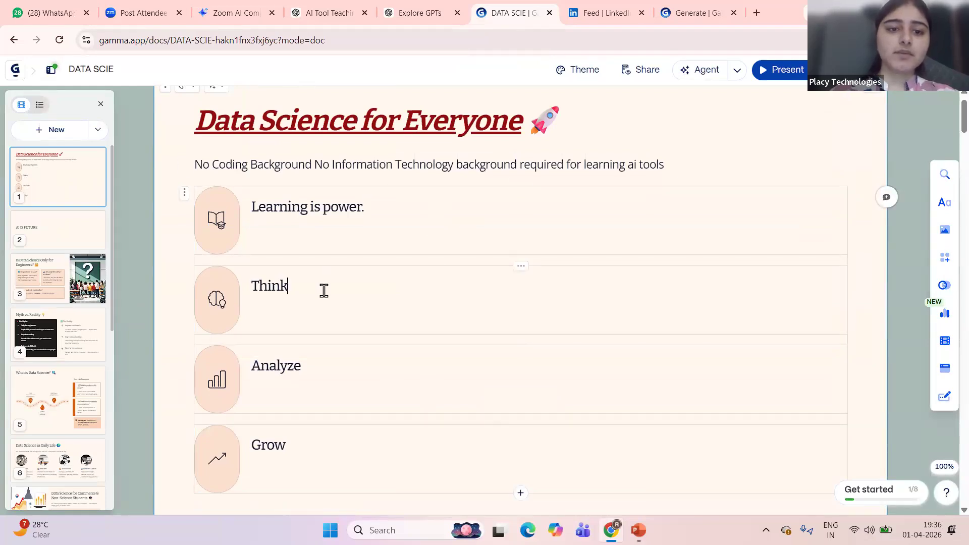
# Recolor the icon pill of the "Think" item, trying red and settling on dark green
pyautogui.click(525, 273)
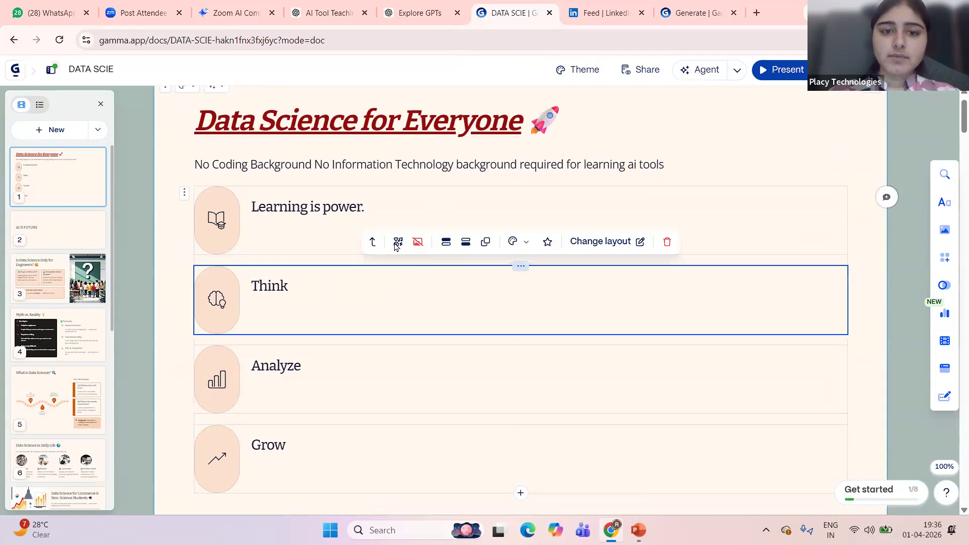
pyautogui.scroll(5, 396, 246)
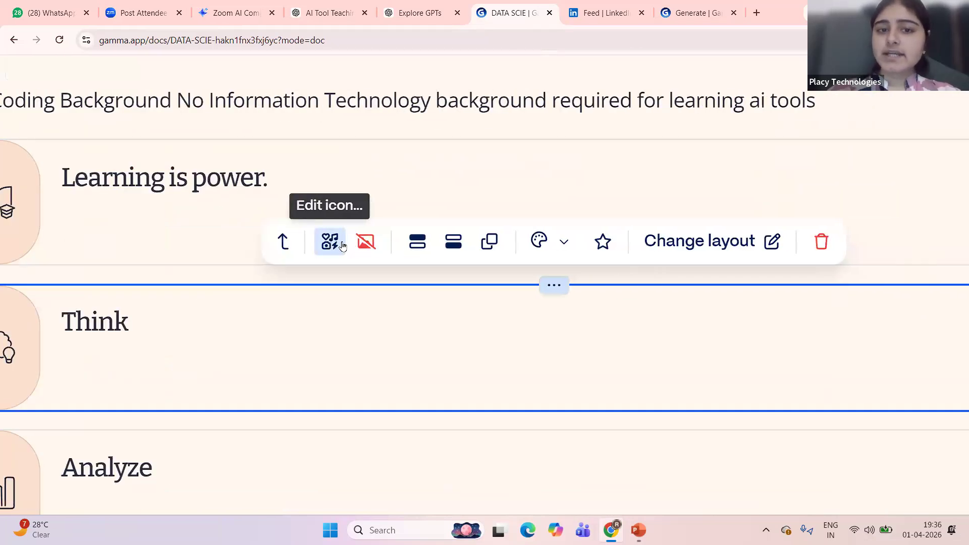
pyautogui.hscroll(1, 344, 246)
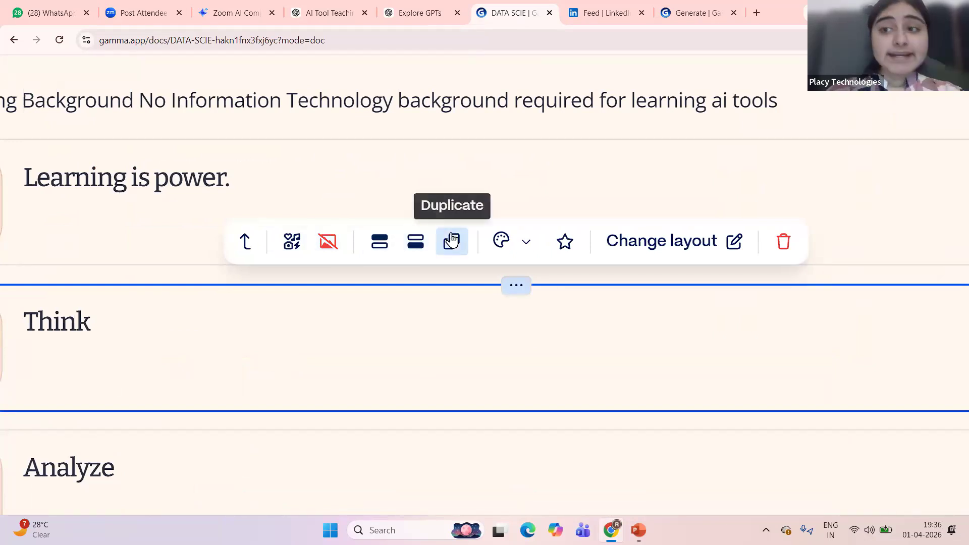
pyautogui.click(515, 247)
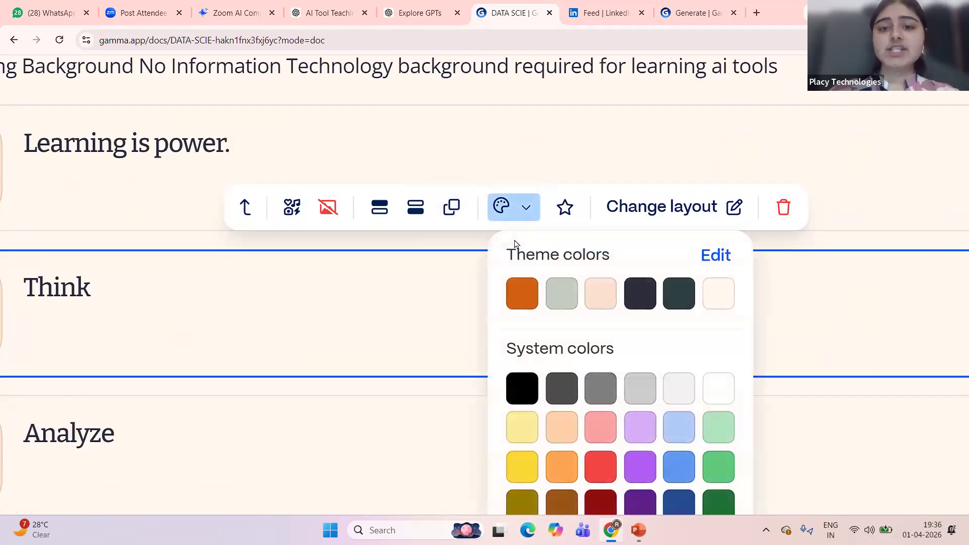
pyautogui.scroll(-5, 516, 244)
pyautogui.click(569, 386)
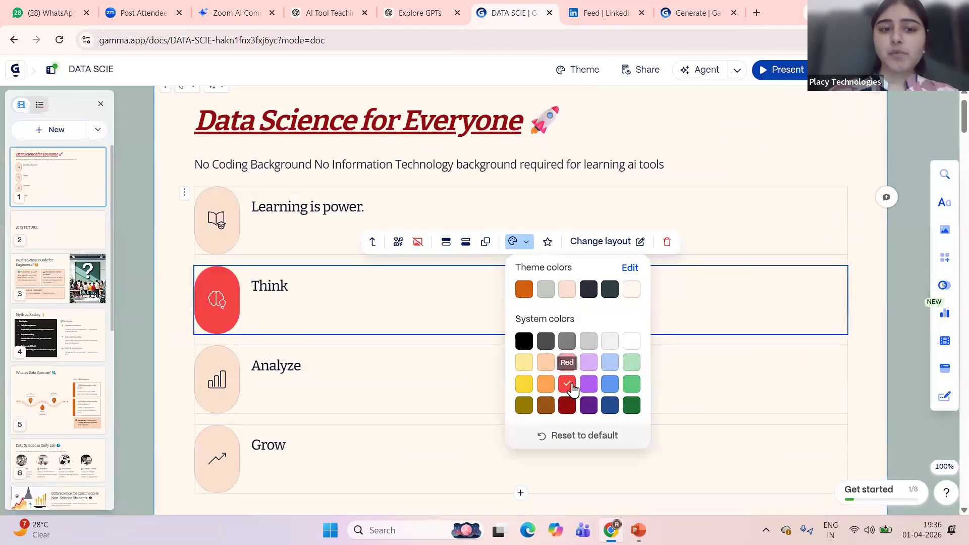
pyautogui.click(632, 405)
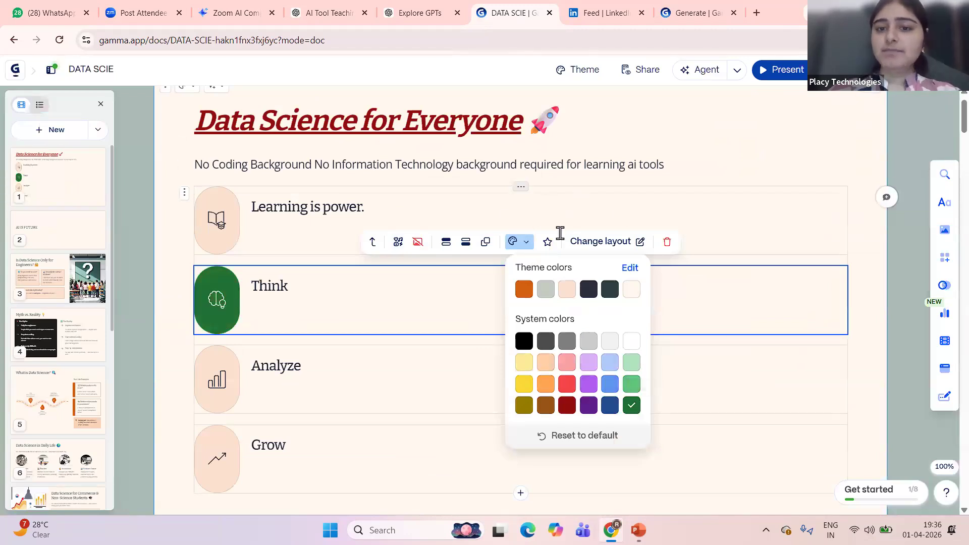
# Change the four-item list on the first card to the alternating boxes smart layout and close the layout gallery
pyautogui.click(609, 242)
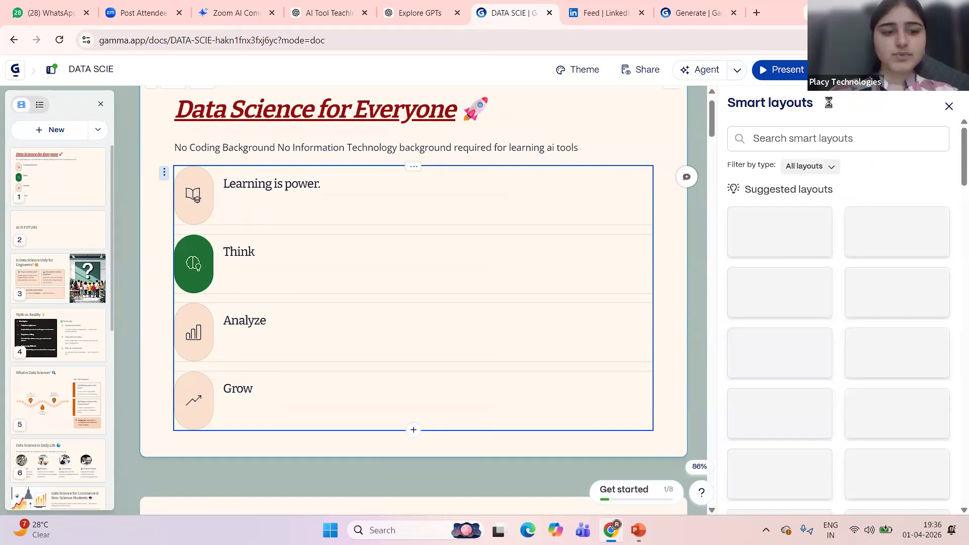
pyautogui.click(491, 293)
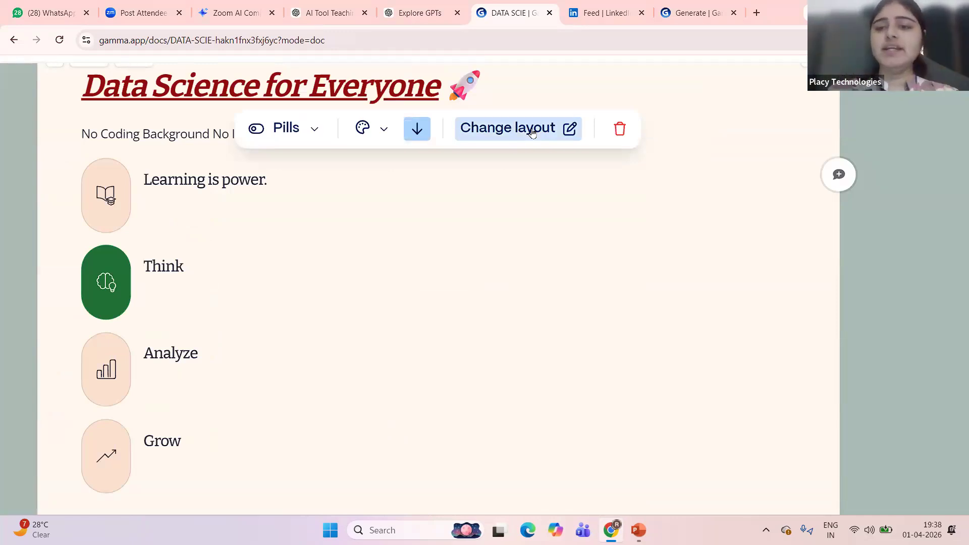
pyautogui.click(532, 130)
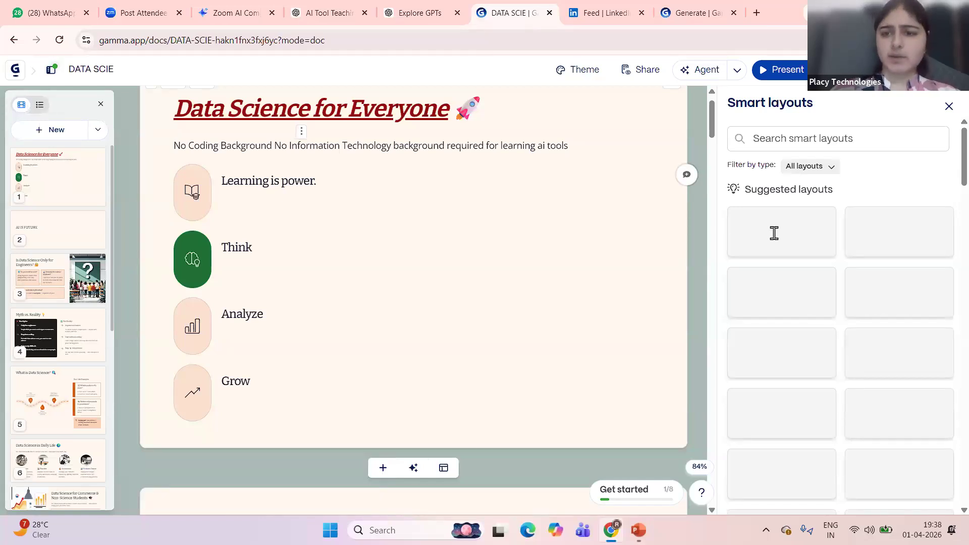
pyautogui.scroll(-3, 772, 237)
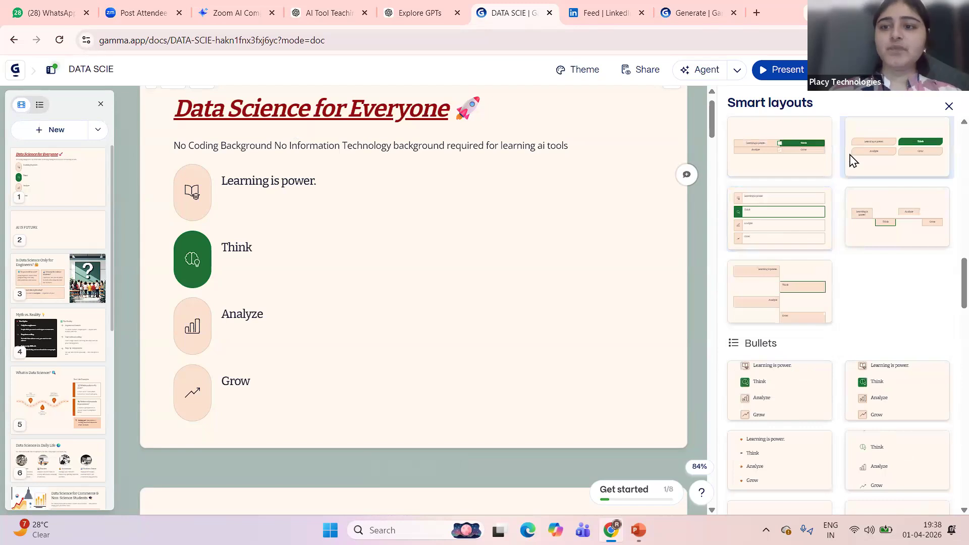
pyautogui.scroll(4, 852, 160)
pyautogui.hscroll(2, 788, 163)
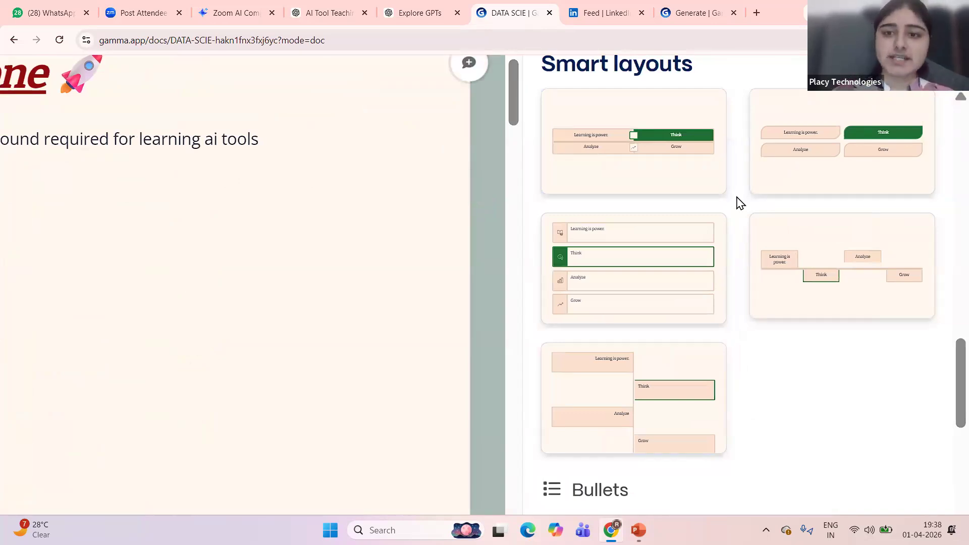
pyautogui.scroll(4, 666, 127)
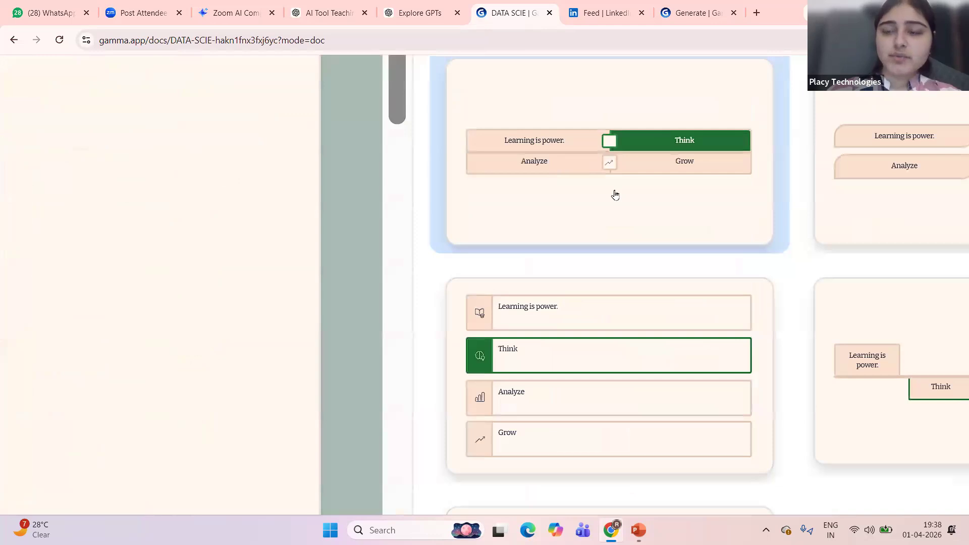
pyautogui.scroll(-4, 616, 195)
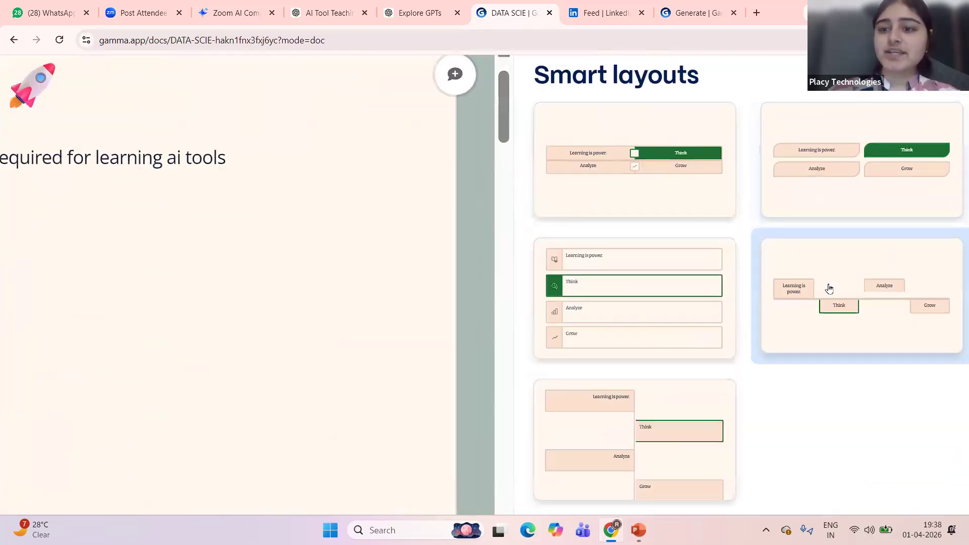
pyautogui.scroll(2, 829, 288)
pyautogui.scroll(-3, 793, 299)
pyautogui.scroll(5, 619, 300)
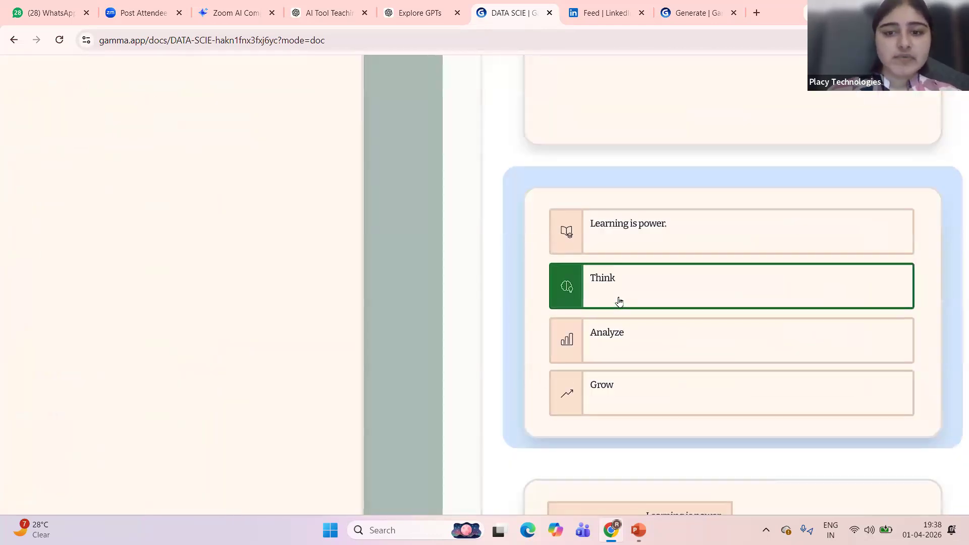
pyautogui.scroll(-5, 619, 301)
pyautogui.scroll(-3, 673, 337)
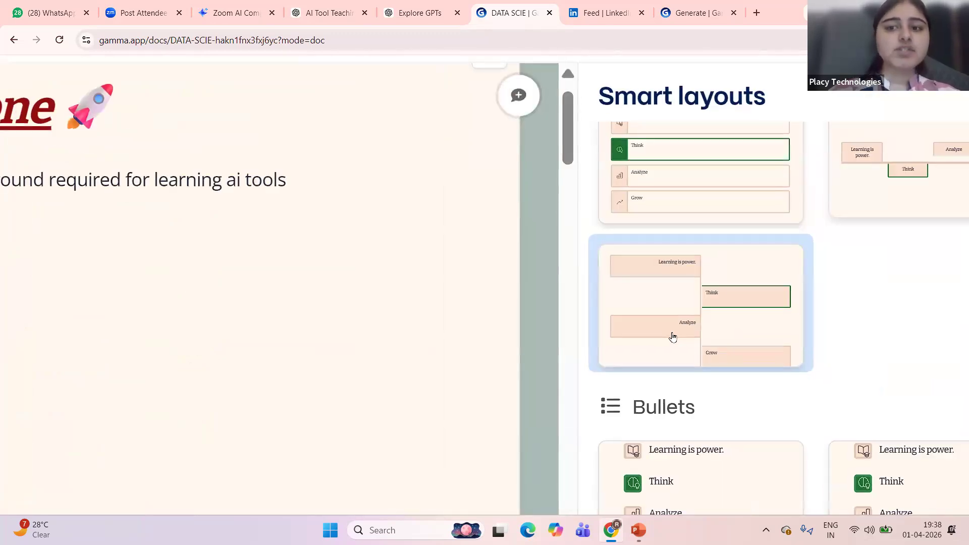
pyautogui.click(673, 336)
pyautogui.scroll(-3, 671, 333)
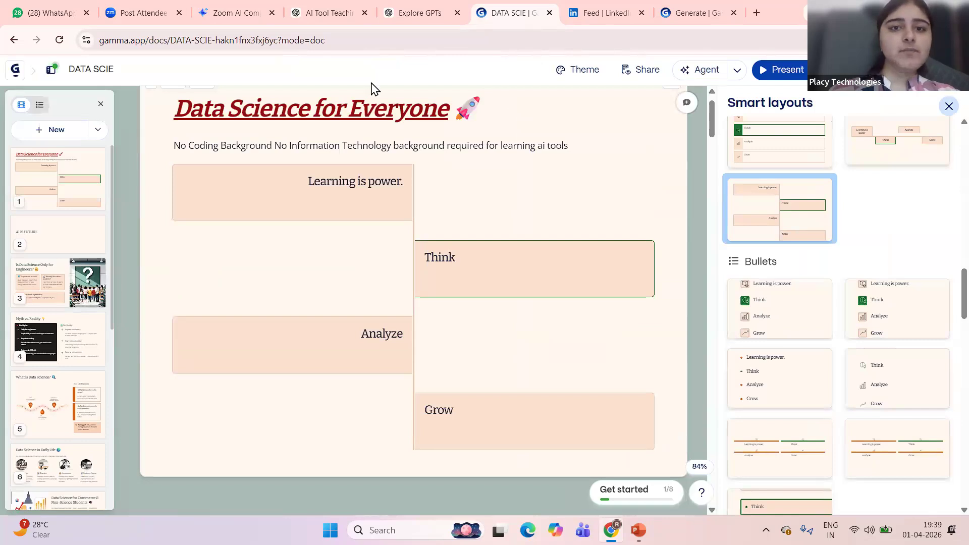
pyautogui.click(949, 107)
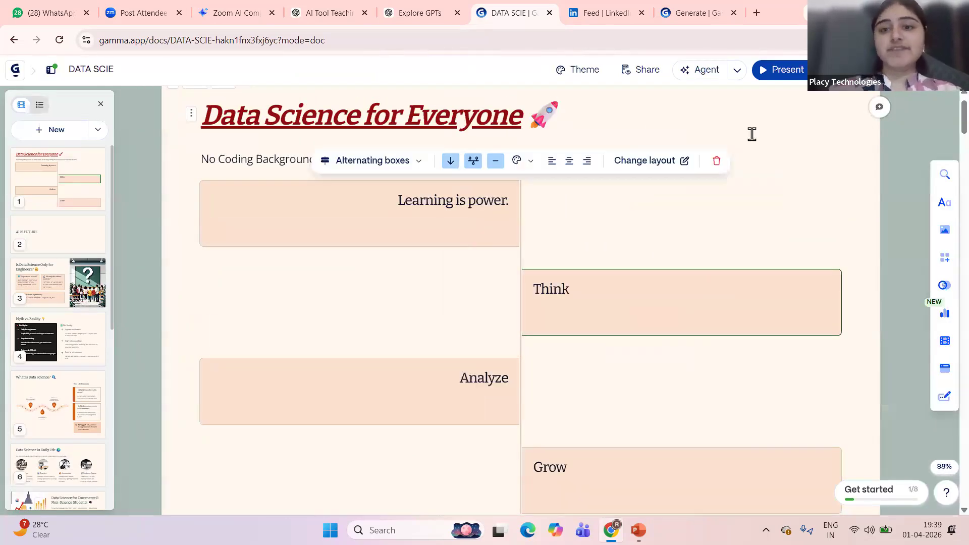
# Select the alternating boxes layout and try left alignment on its text
pyautogui.click(630, 228)
pyautogui.scroll(-1, 628, 227)
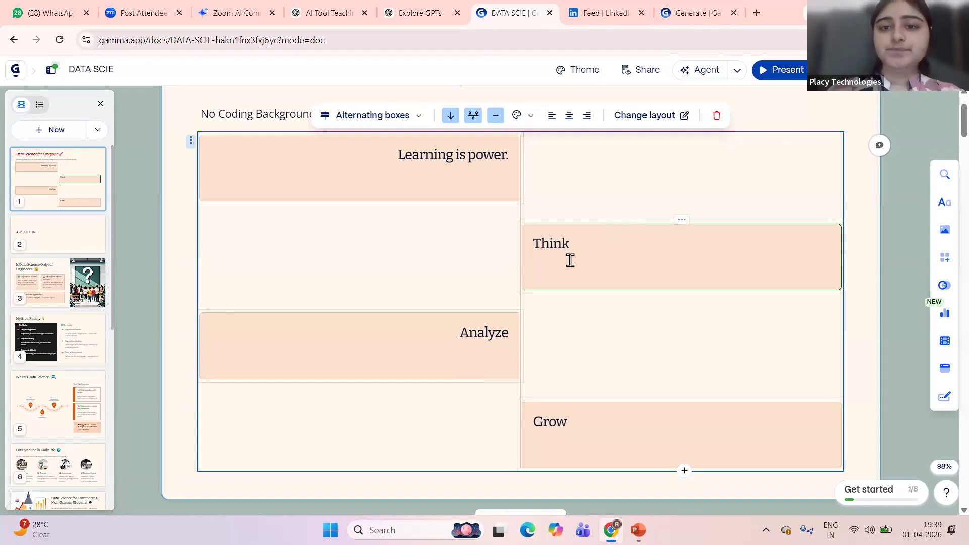
pyautogui.scroll(-4, 570, 260)
pyautogui.scroll(5, 570, 260)
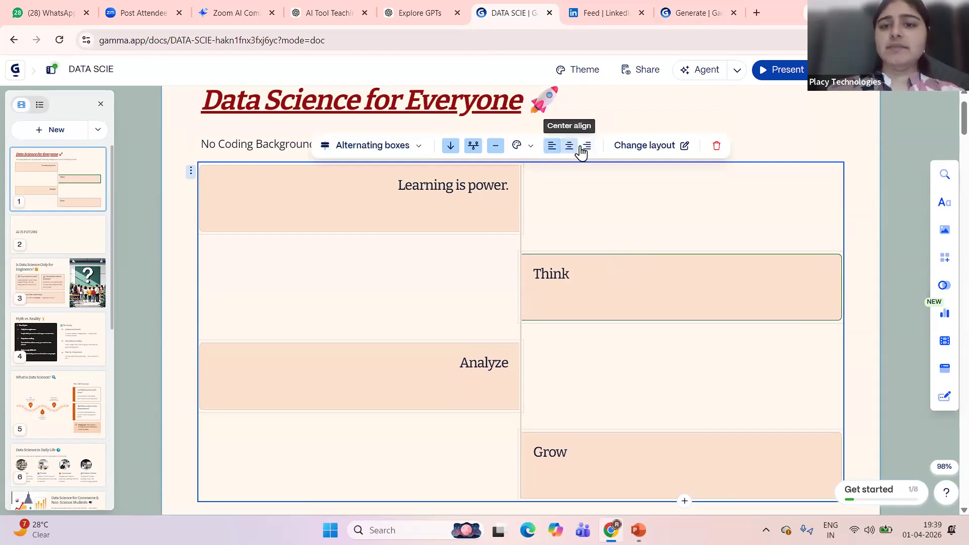
pyautogui.click(551, 145)
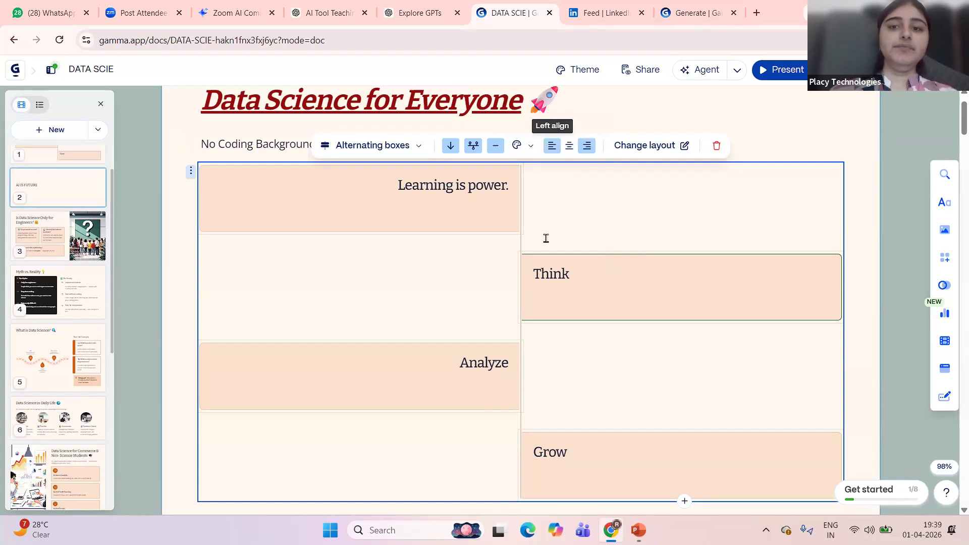
pyautogui.scroll(-3, 545, 238)
pyautogui.scroll(4, 547, 242)
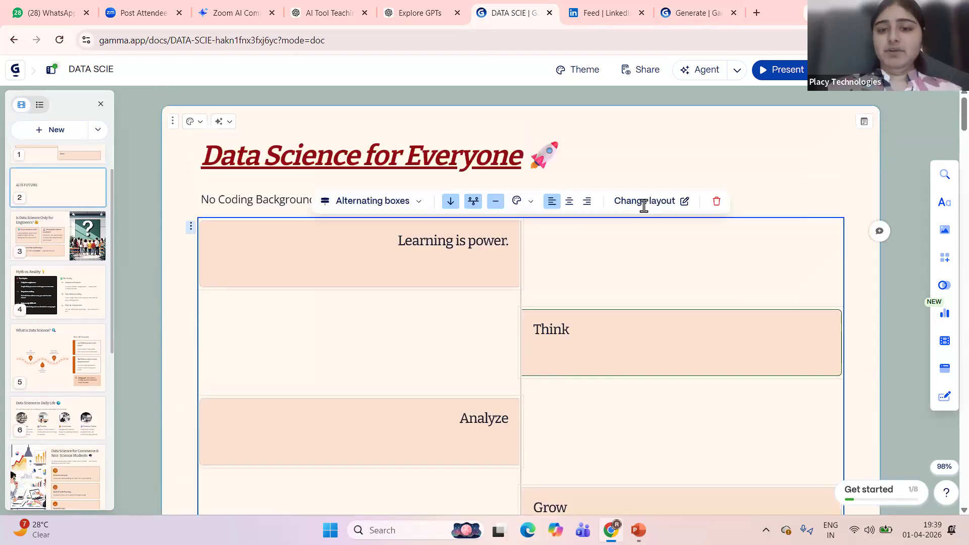
pyautogui.scroll(6, 732, 195)
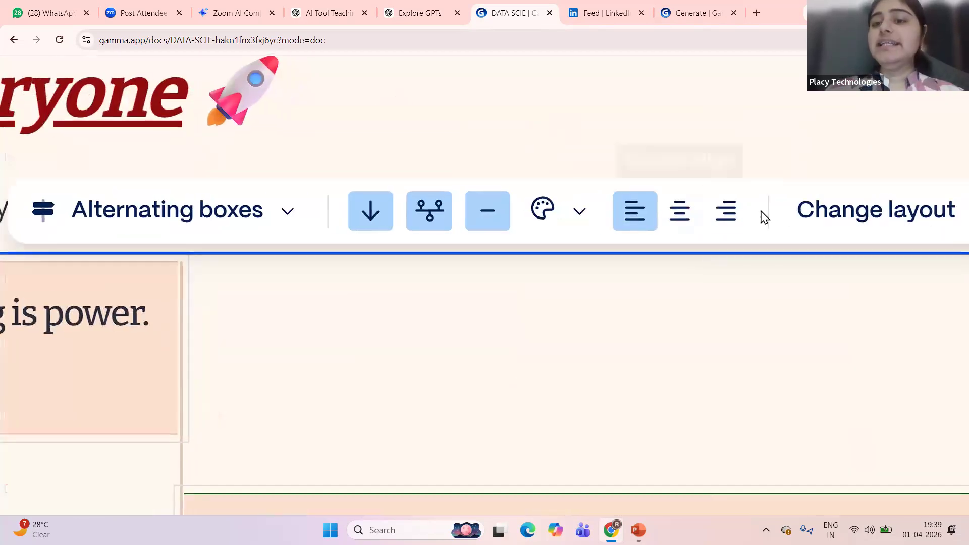
pyautogui.scroll(-6, 707, 262)
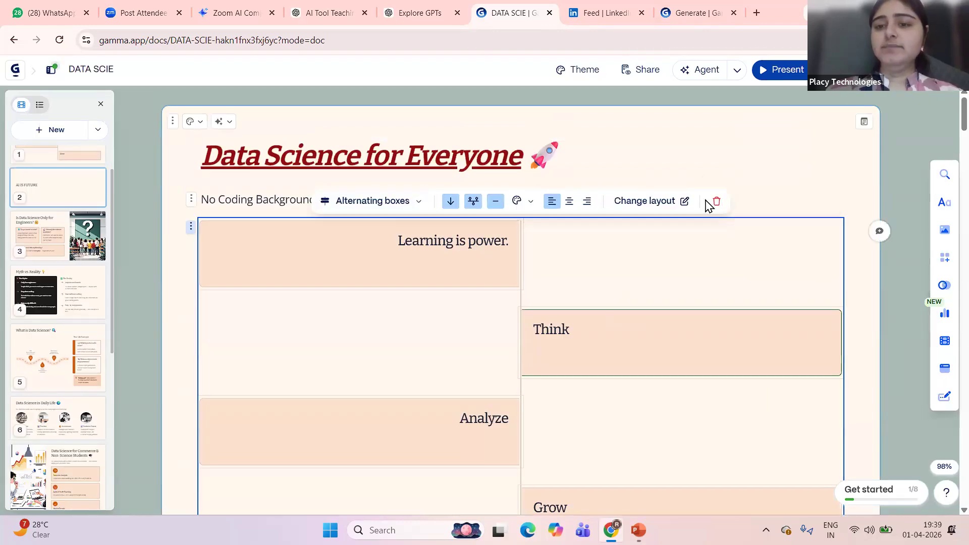
# Add a blank card after the first card and title it "AI IS"
pyautogui.scroll(-9, 574, 156)
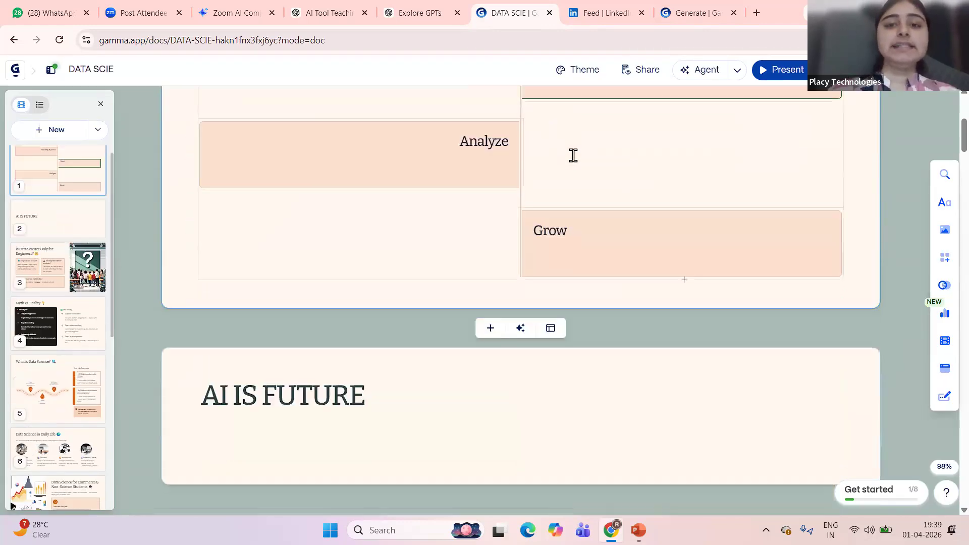
pyautogui.scroll(5, 509, 115)
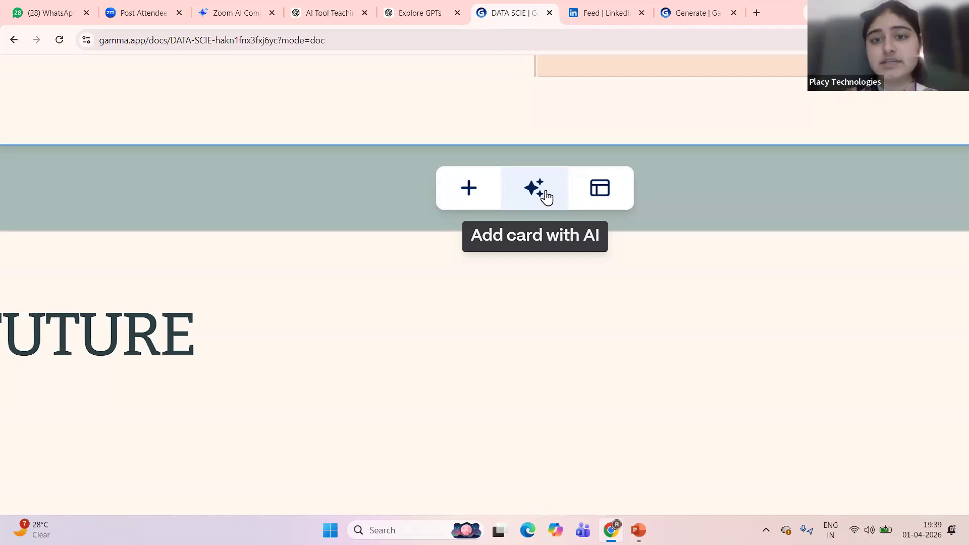
pyautogui.scroll(2, 480, 190)
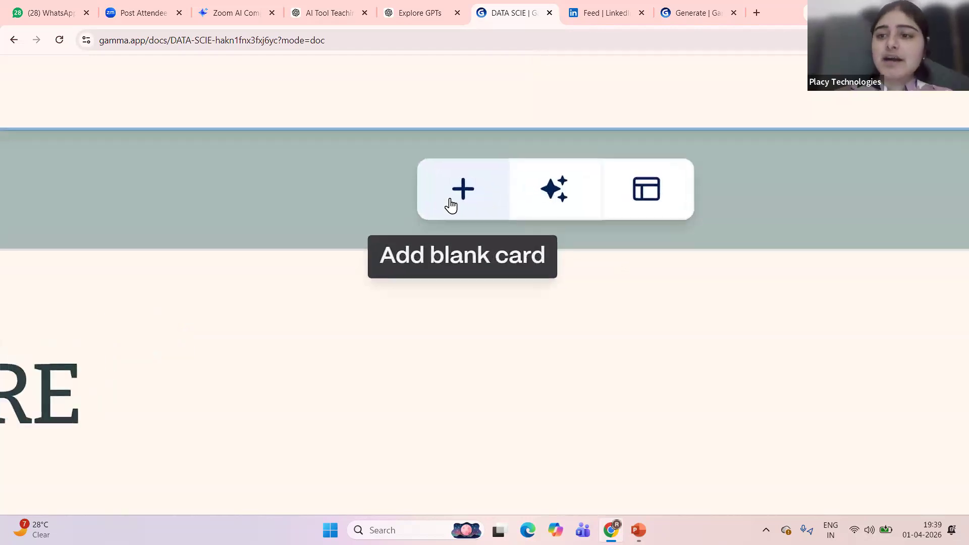
pyautogui.scroll(-2, 451, 205)
pyautogui.click(469, 194)
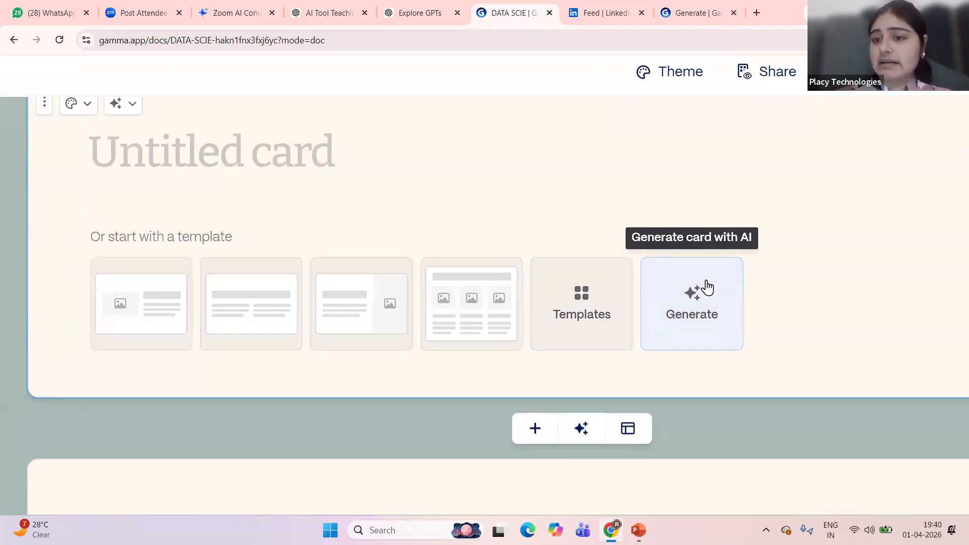
pyautogui.click(301, 130)
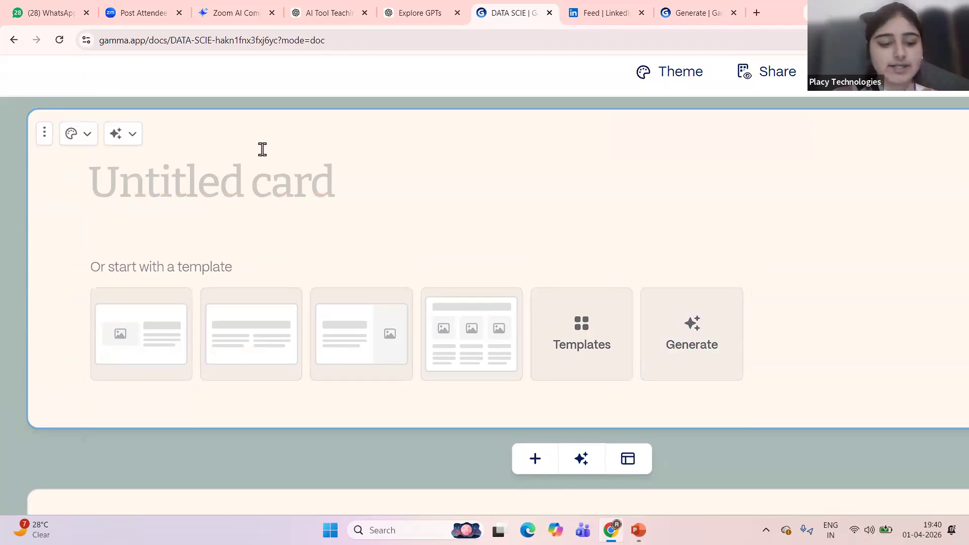
pyautogui.write('AI IS')
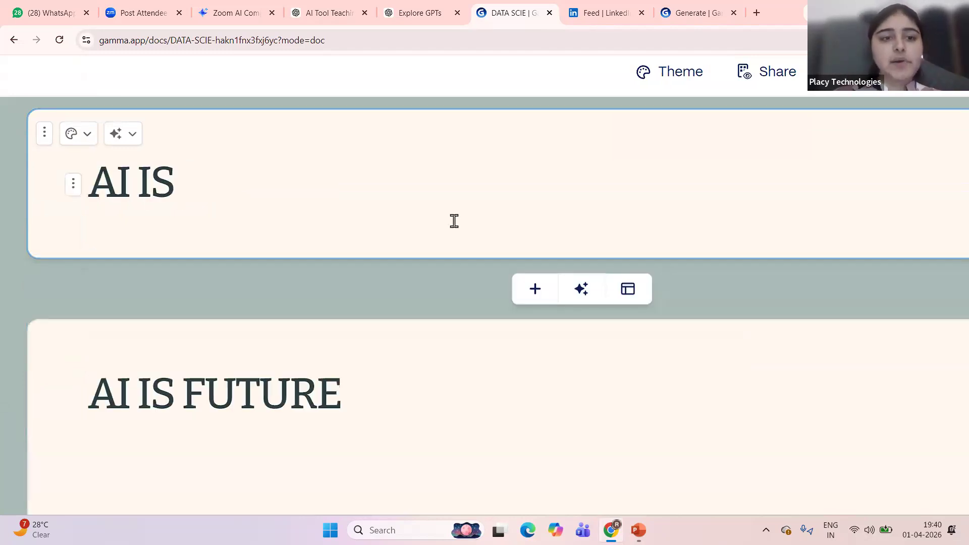
# Delete the "AI IS" card
pyautogui.scroll(1, 382, 281)
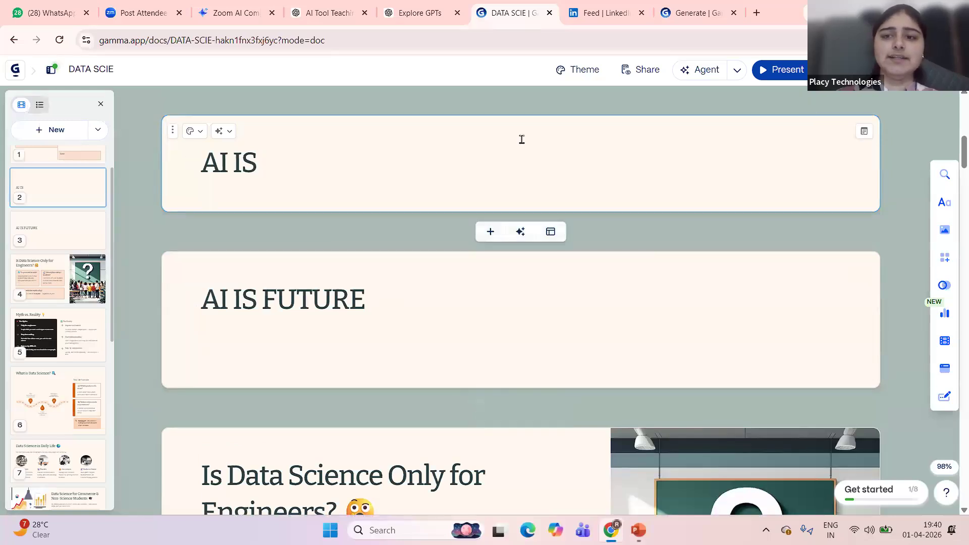
pyautogui.click(173, 131)
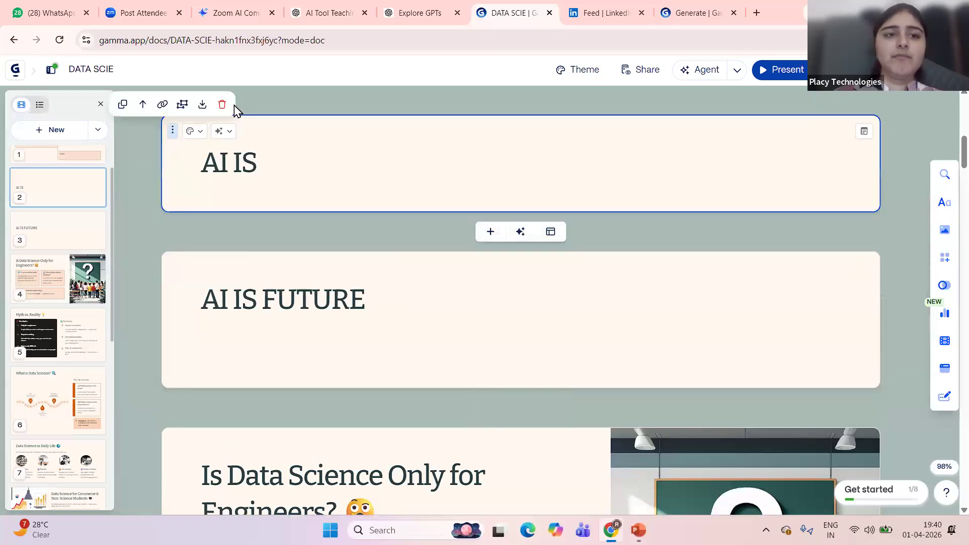
pyautogui.scroll(4, 228, 113)
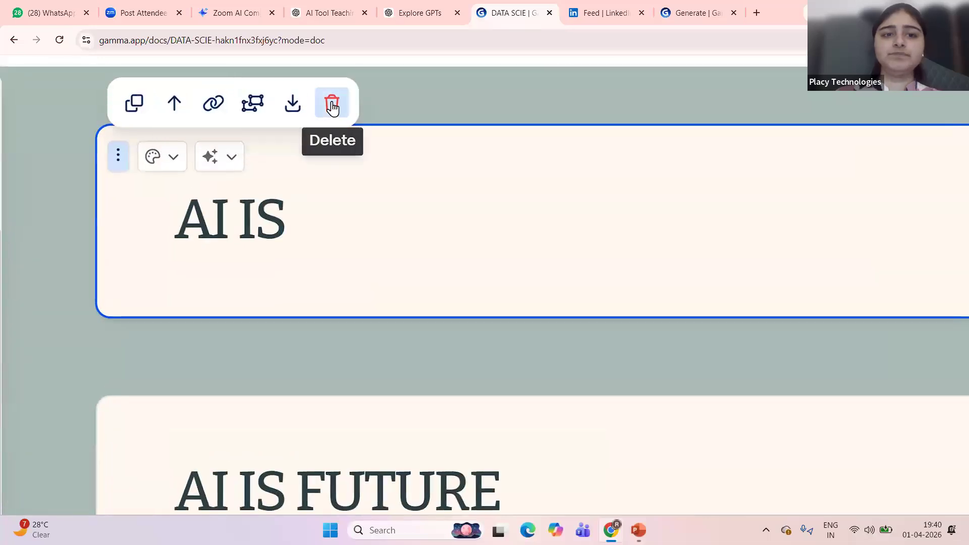
pyautogui.click(332, 104)
pyautogui.scroll(-4, 372, 334)
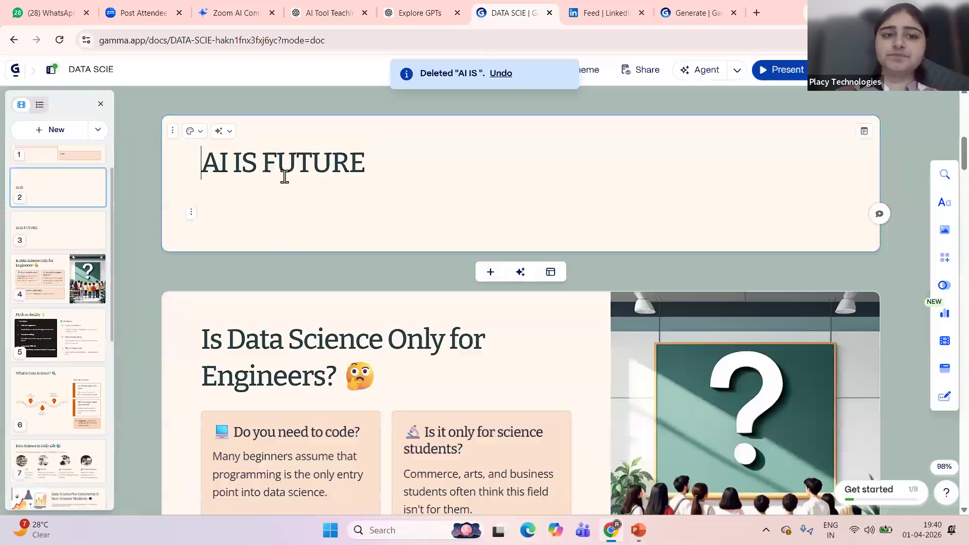
# Insert a table beneath the title of the "AI IS FUTURE" card
pyautogui.scroll(3, 271, 170)
pyautogui.click(451, 154)
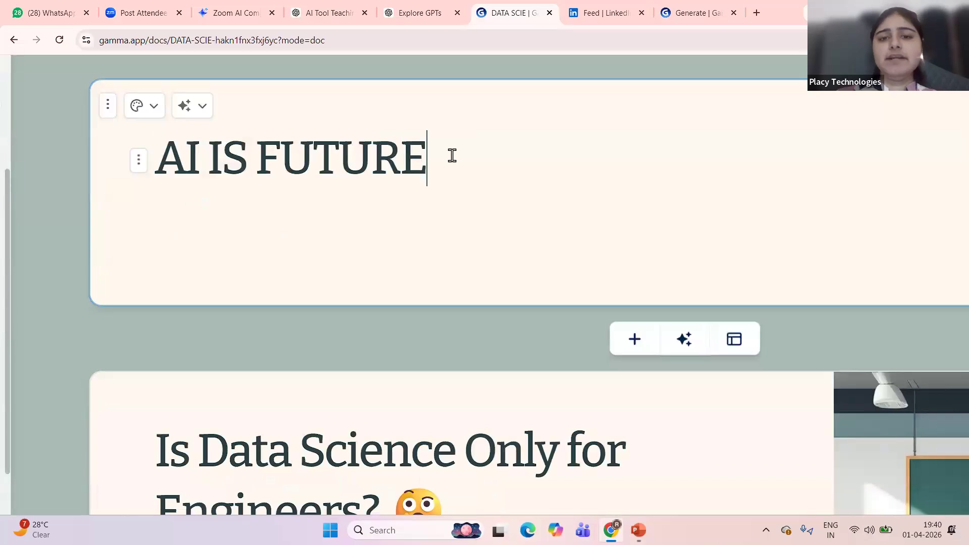
pyautogui.press('Return')
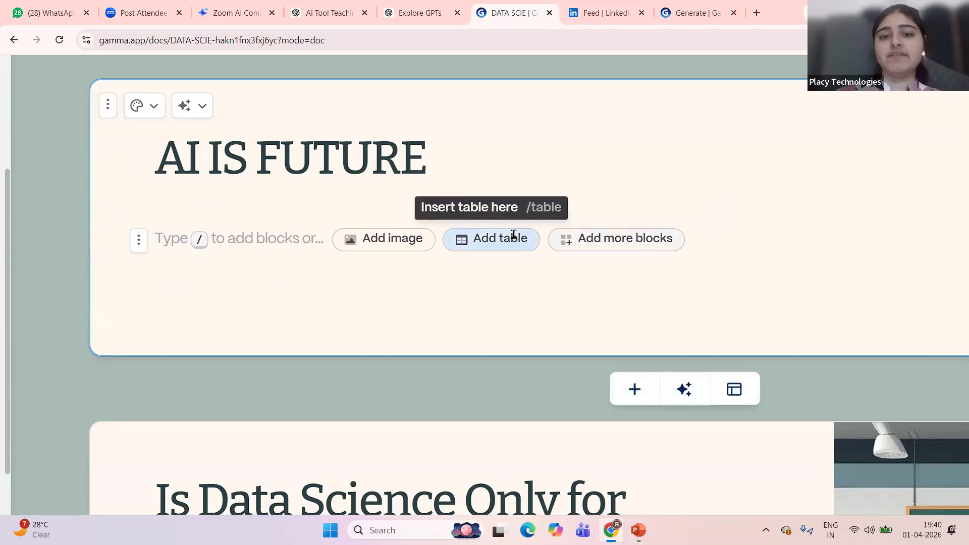
pyautogui.click(513, 241)
pyautogui.scroll(-1, 514, 234)
# Fill the table's first column with "7 PM BATCH" in the first row and "AI BATCH" in the second
pyautogui.click(392, 258)
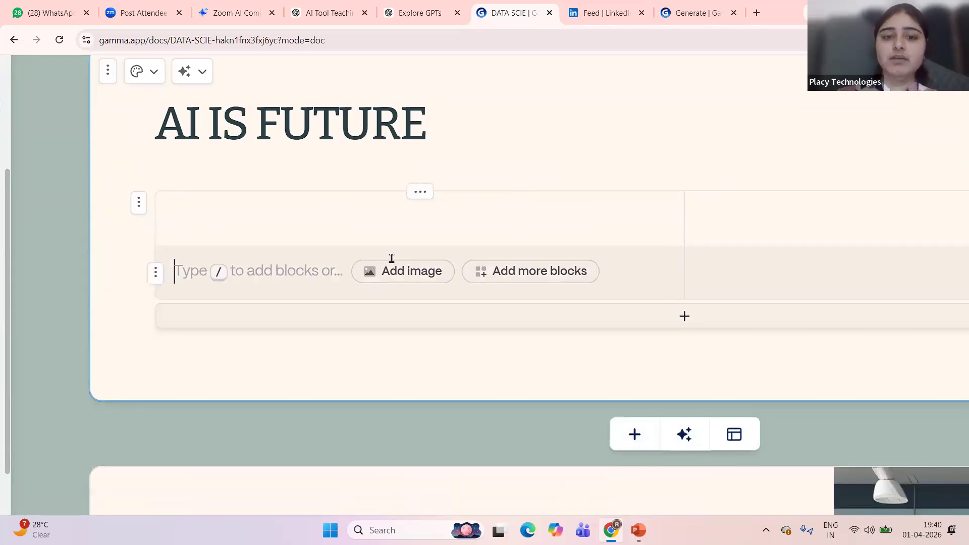
pyautogui.click(396, 230)
pyautogui.write('GGDFGDF')
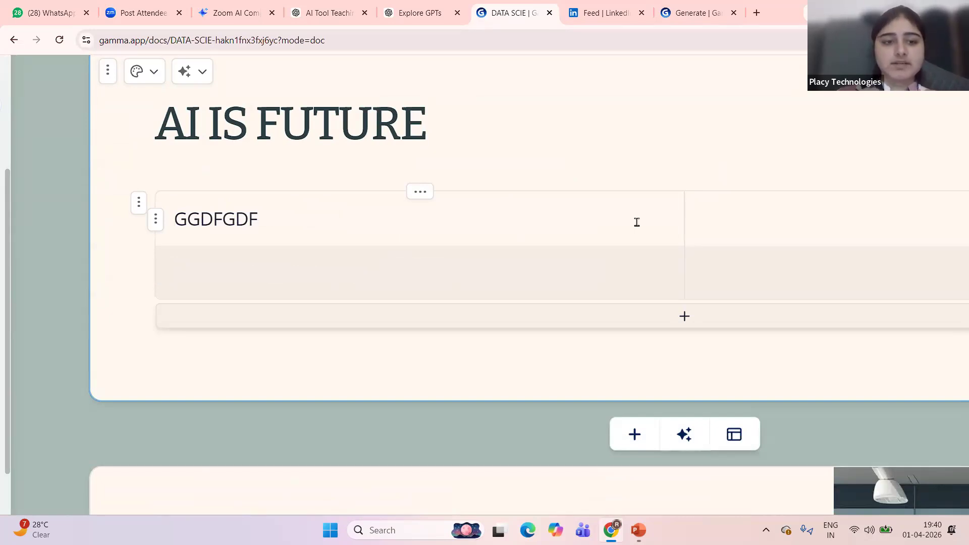
pyautogui.press('BackSpace')
pyautogui.press('BackSpace')
pyautogui.press('BackSpace')
pyautogui.press('BackSpace')
pyautogui.press('BackSpace')
pyautogui.write('7 PM BATCH')
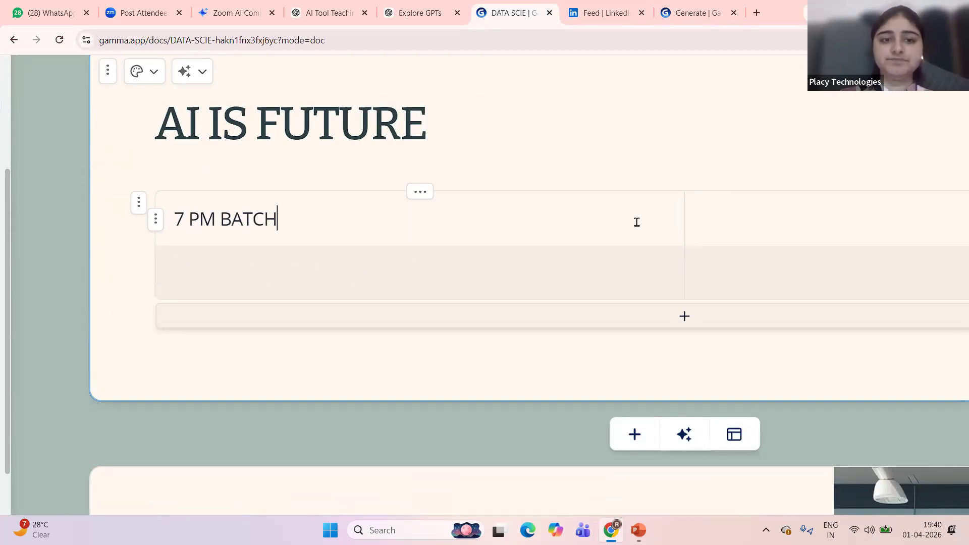
pyautogui.click(619, 266)
pyautogui.write('AI')
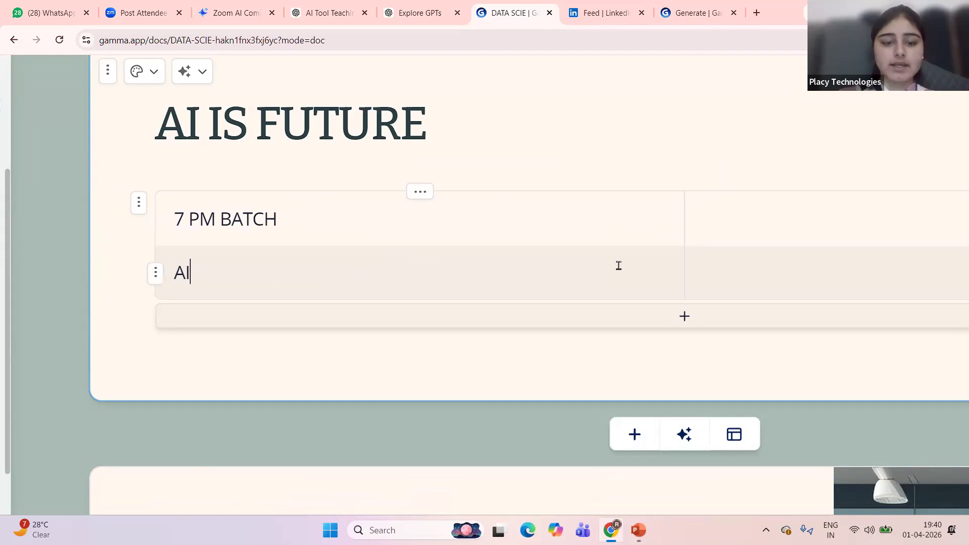
pyautogui.write(' BATCH')
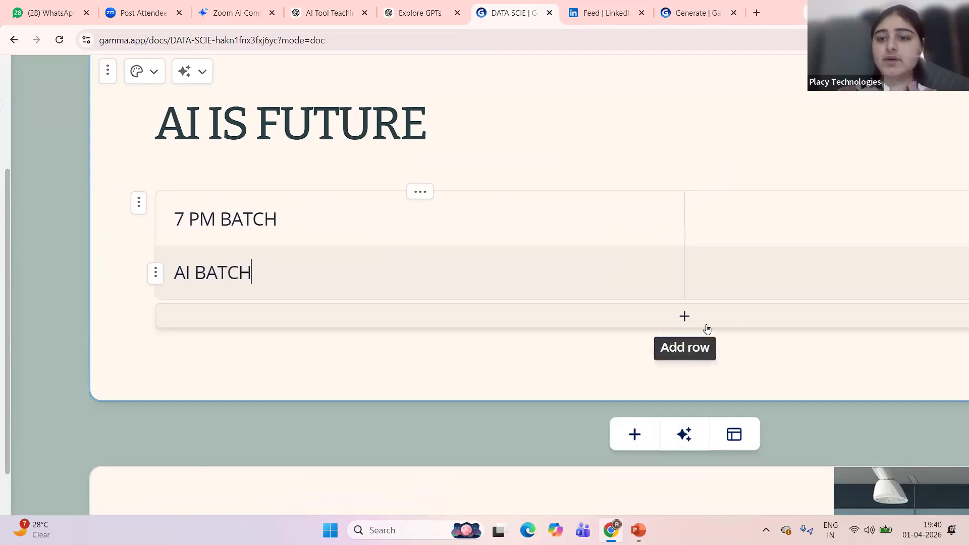
# Add a third row to the table and enter "AI TOOLS" in its first cell
pyautogui.scroll(3, 685, 316)
pyautogui.scroll(-3, 670, 314)
pyautogui.click(671, 311)
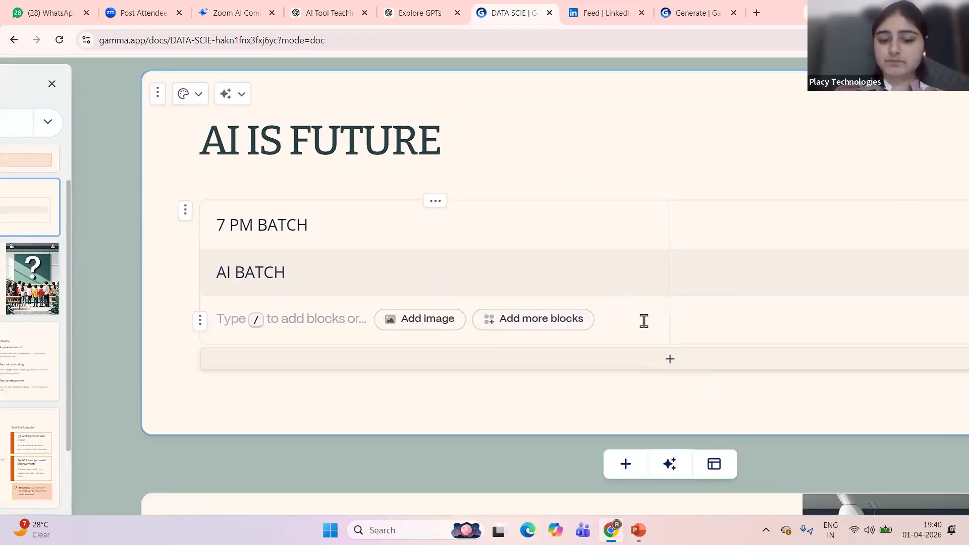
pyautogui.write('AI TOOLS')
pyautogui.scroll(-3, 644, 321)
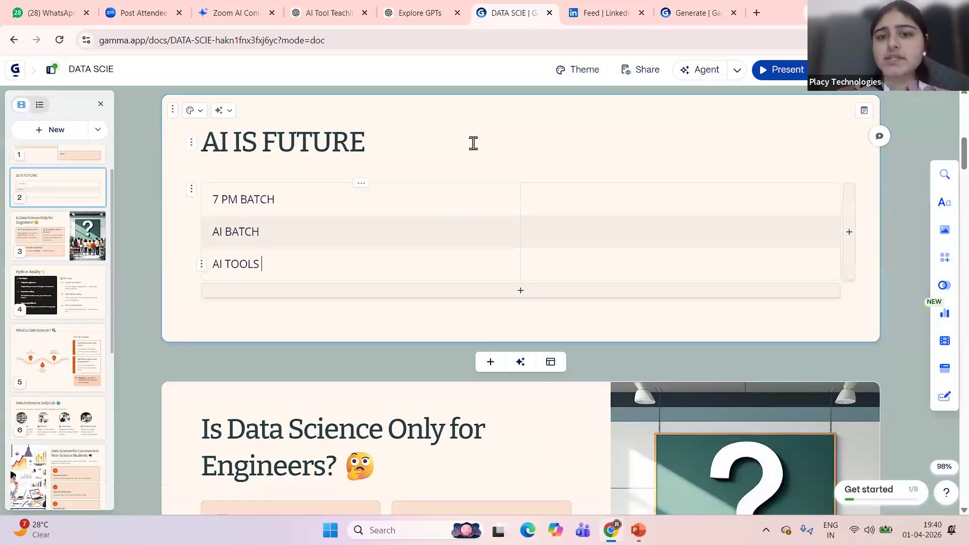
# Look through the remaining cards down to the closing "Your Data Journey Starts Now" card
pyautogui.scroll(-4, 428, 245)
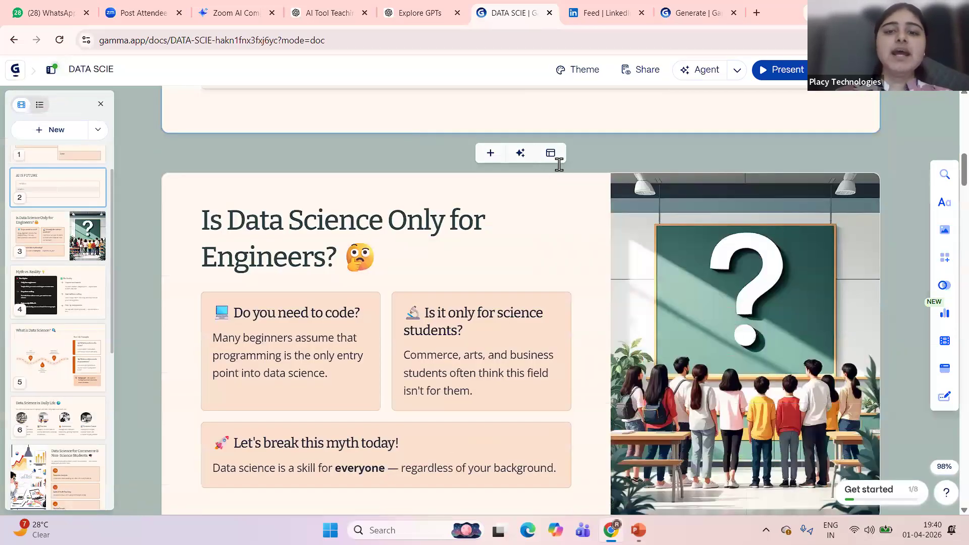
pyautogui.scroll(-20, 494, 270)
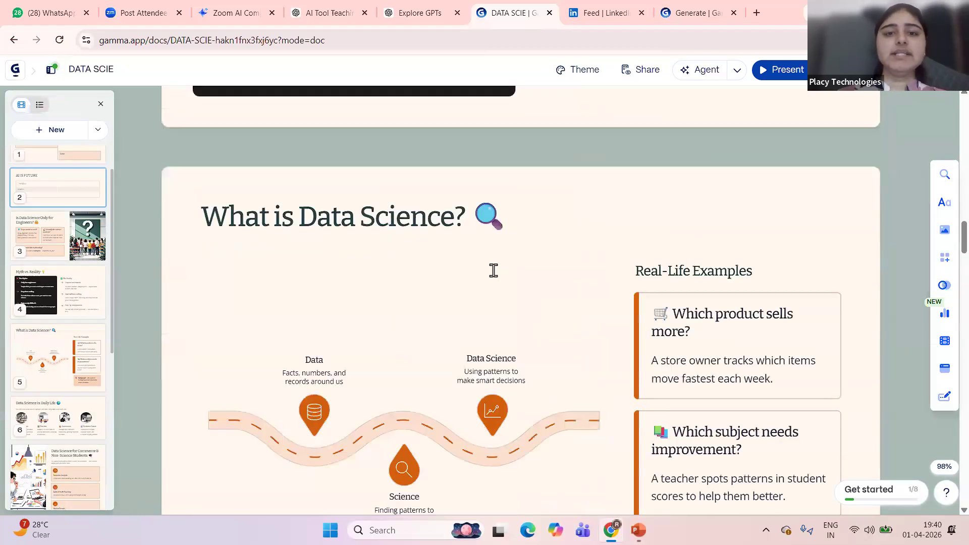
pyautogui.scroll(-20, 494, 271)
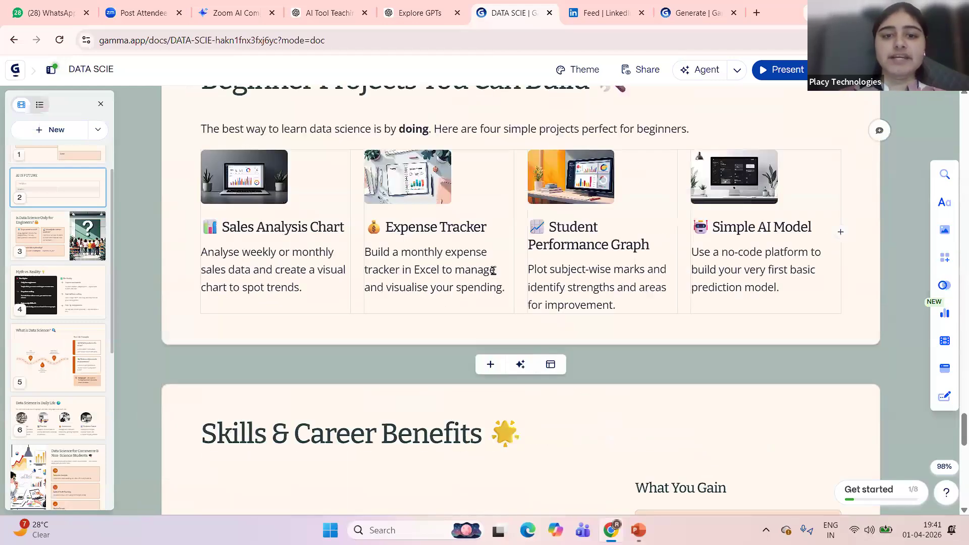
pyautogui.scroll(5, 494, 270)
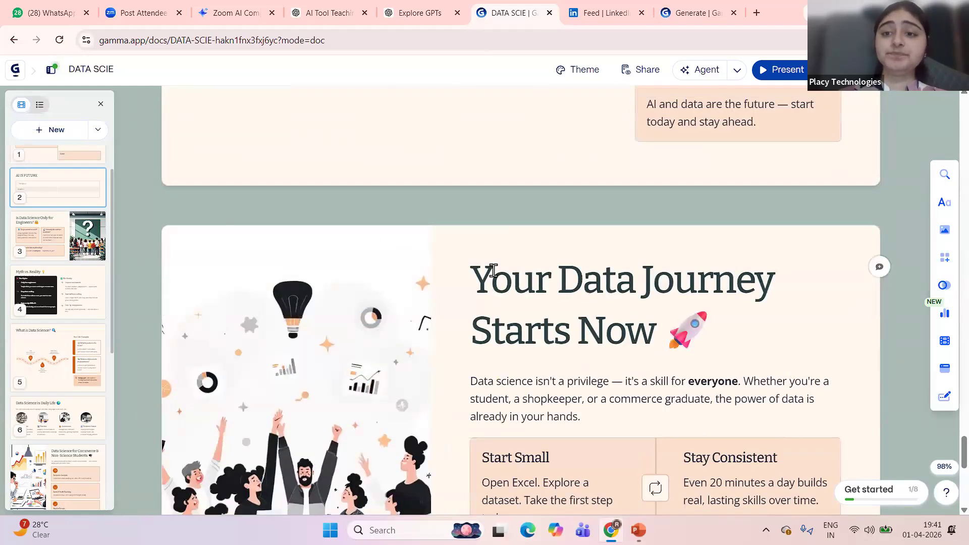
pyautogui.scroll(-1, 494, 271)
pyautogui.scroll(-4, 494, 271)
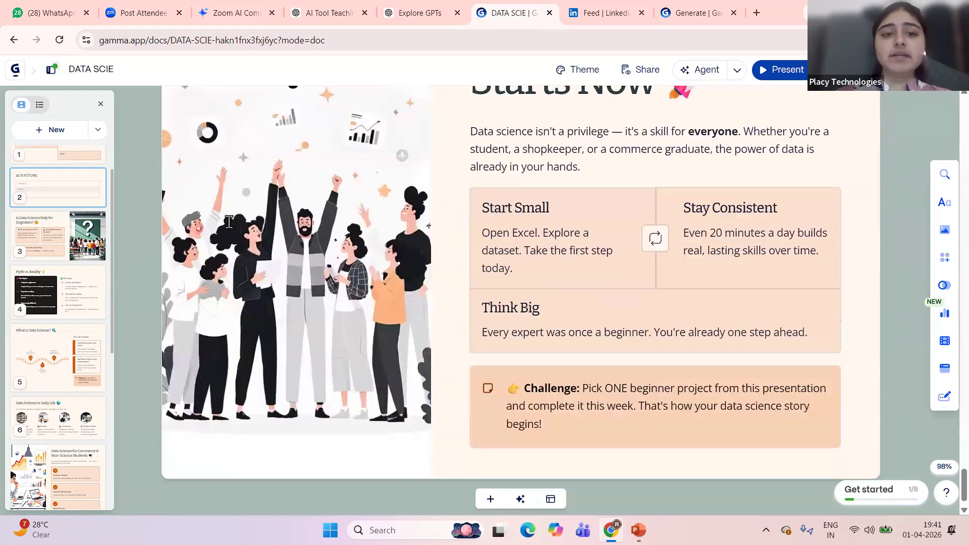
# Use the illustration of cheering people on the "Your Data Journey Starts Now" card as that card's background
pyautogui.click(230, 228)
pyautogui.scroll(1, 230, 228)
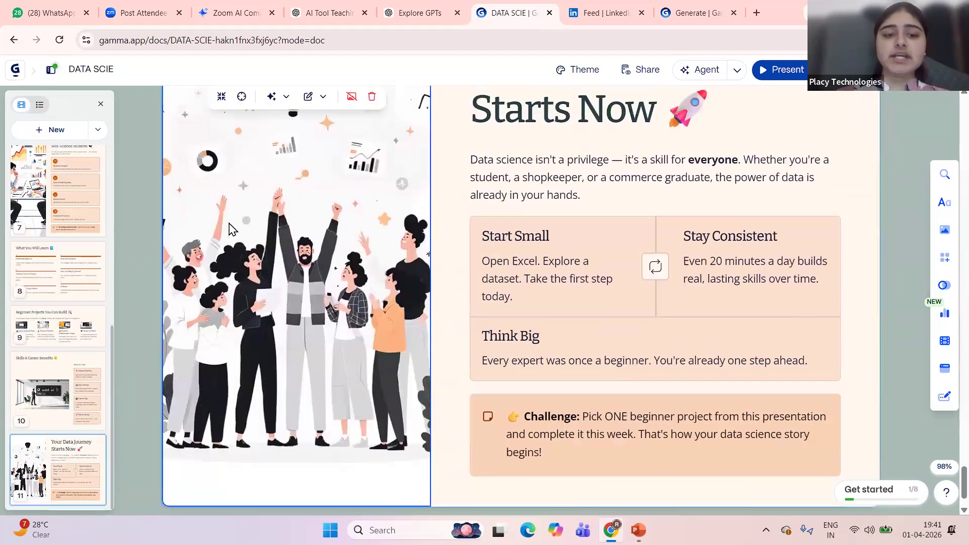
pyautogui.scroll(-2, 222, 457)
pyautogui.scroll(5, 238, 464)
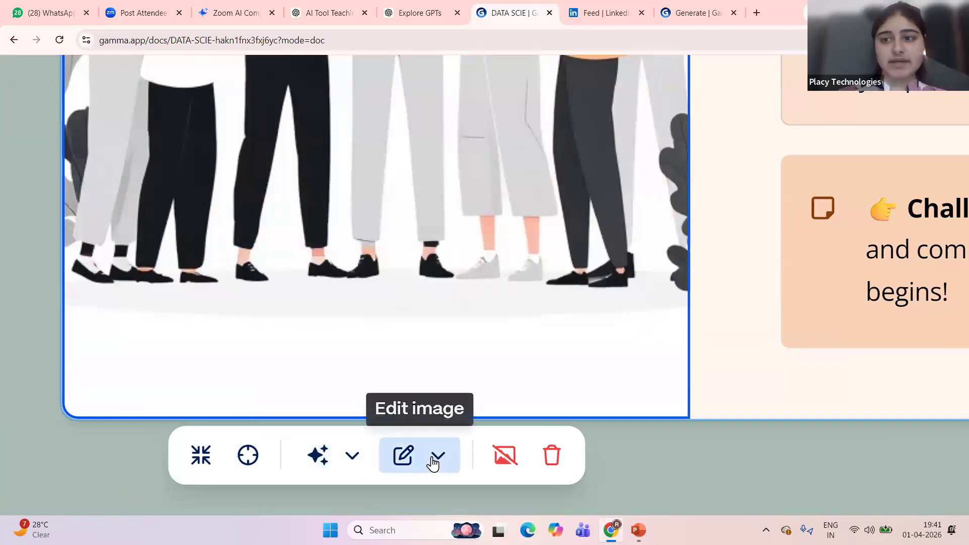
pyautogui.scroll(-3, 433, 462)
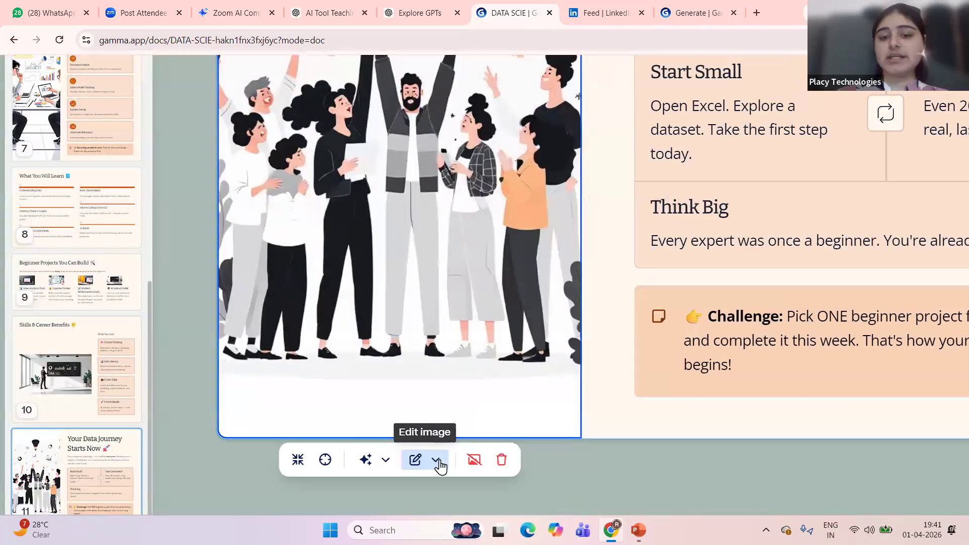
pyautogui.click(439, 463)
pyautogui.scroll(4, 512, 459)
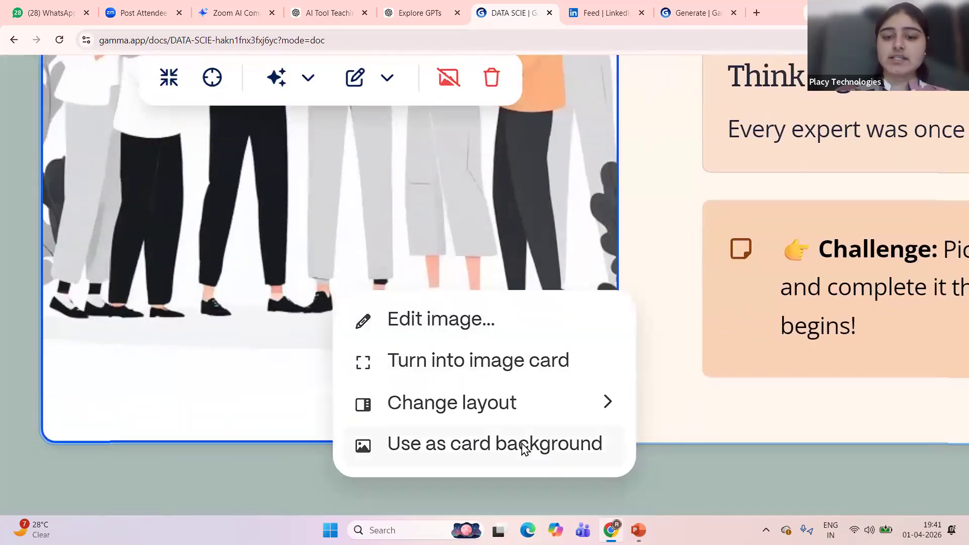
pyautogui.moveTo(534, 418)
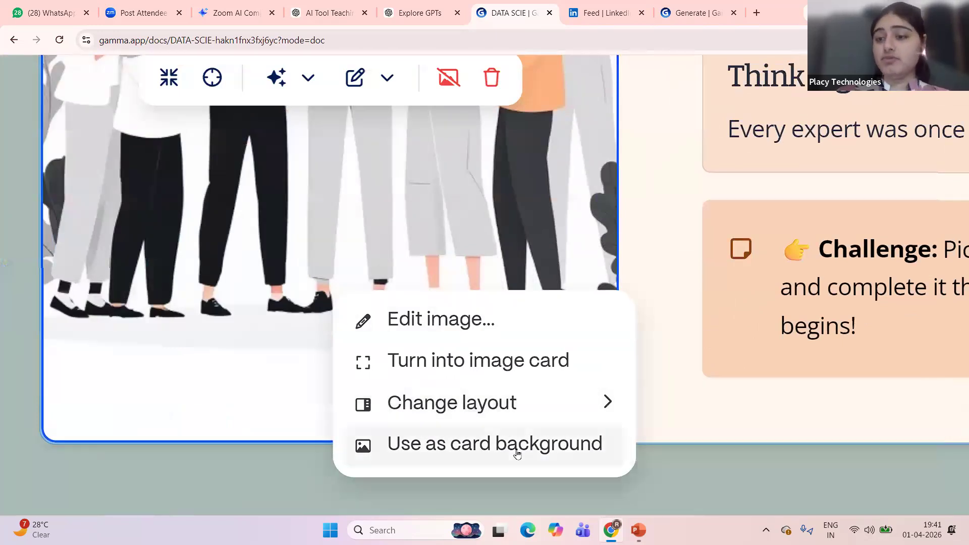
pyautogui.scroll(-3, 525, 452)
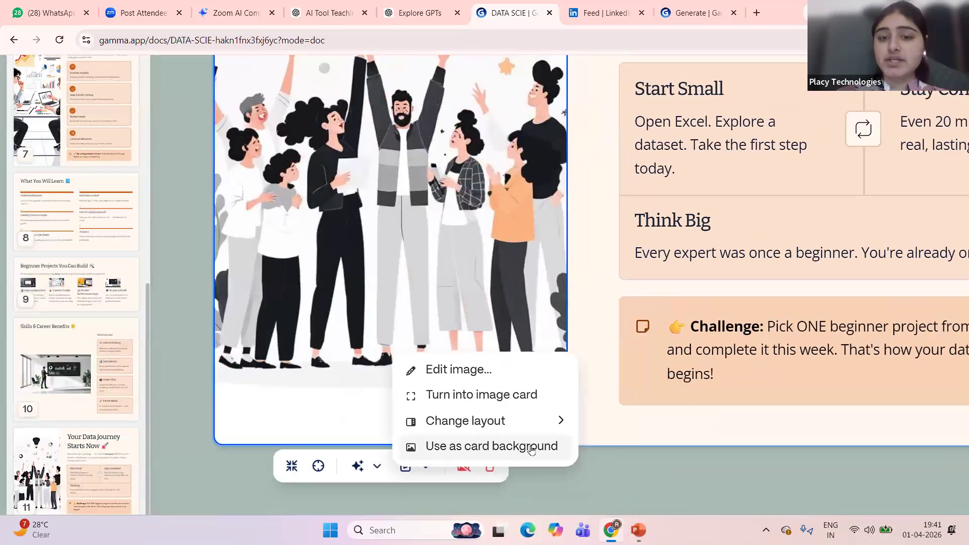
pyautogui.click(531, 447)
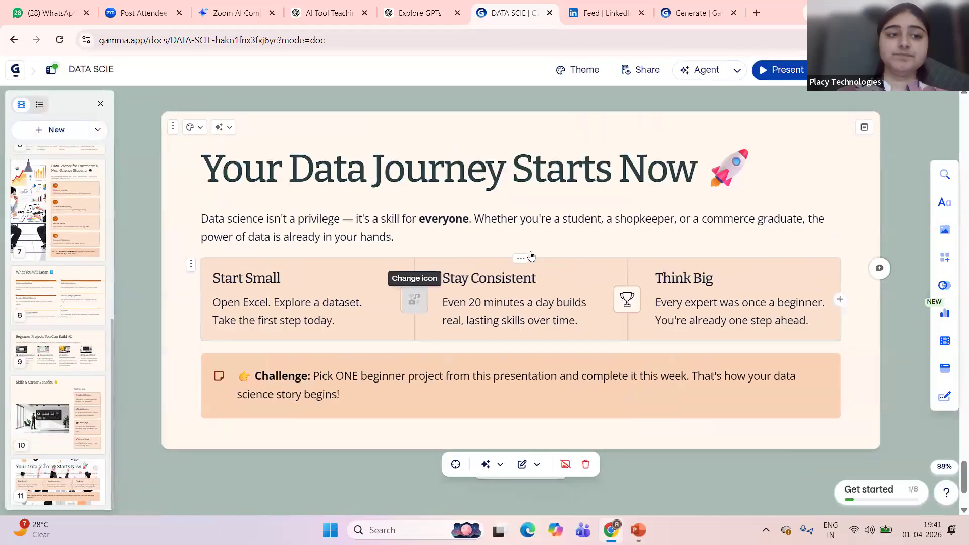
pyautogui.scroll(-3, 531, 253)
pyautogui.scroll(-1, 532, 252)
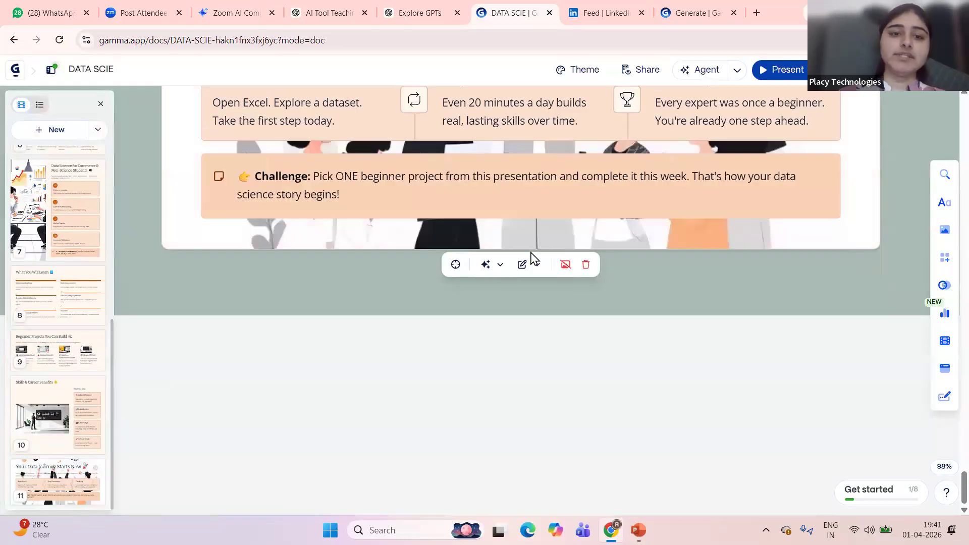
# Check the closing card's text over its new background, and open the theme choices from the presentation's first card
pyautogui.scroll(3, 530, 255)
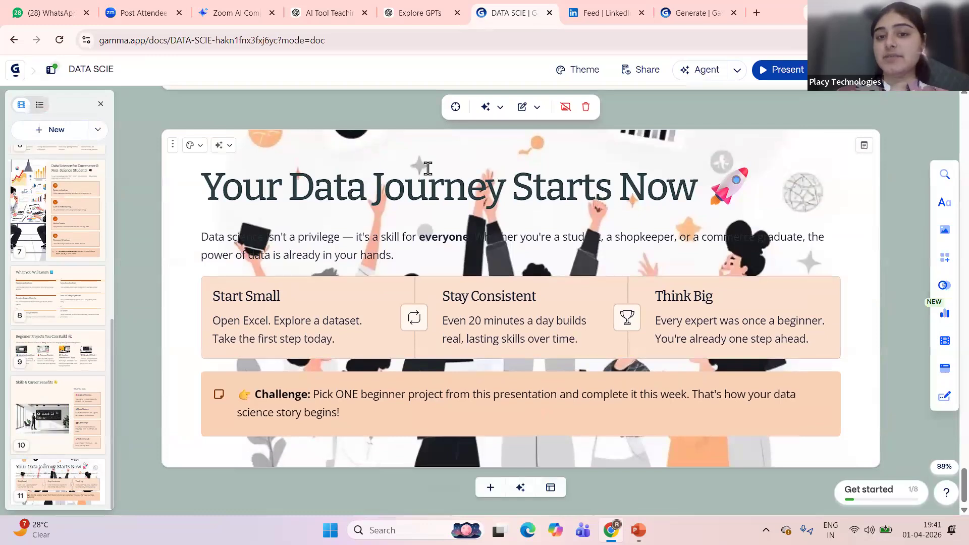
pyautogui.click(465, 183)
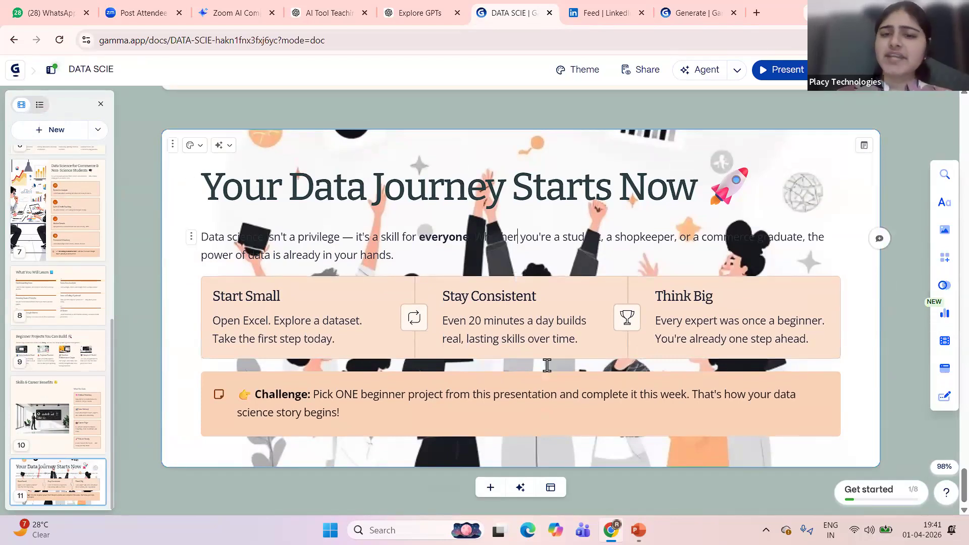
pyautogui.scroll(-1, 547, 366)
pyautogui.scroll(2, 548, 365)
pyautogui.scroll(-2, 547, 366)
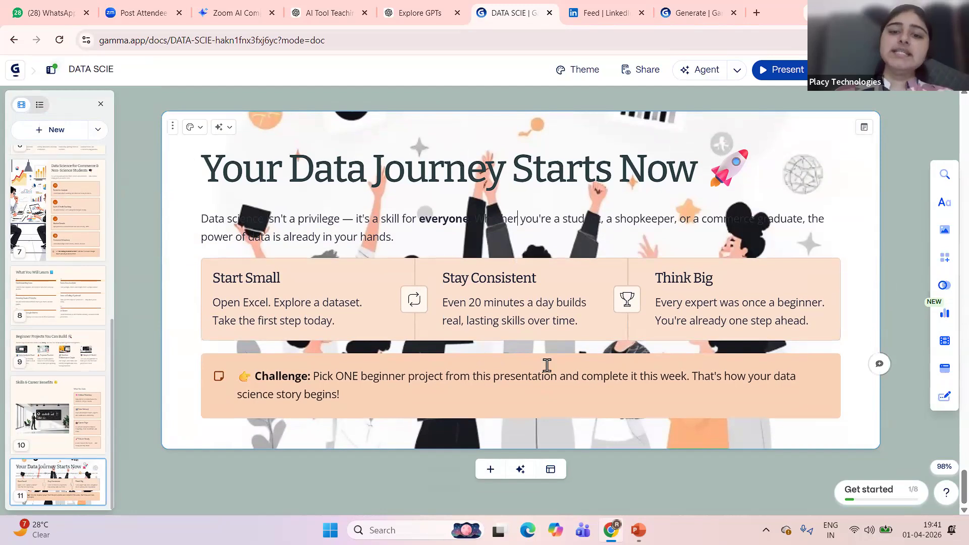
pyautogui.scroll(20, 682, 345)
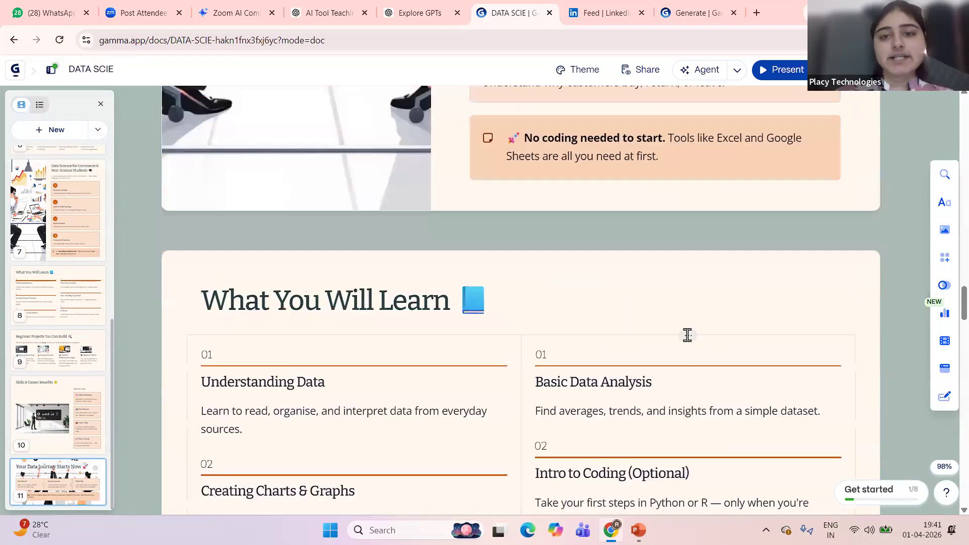
pyautogui.scroll(6, 688, 335)
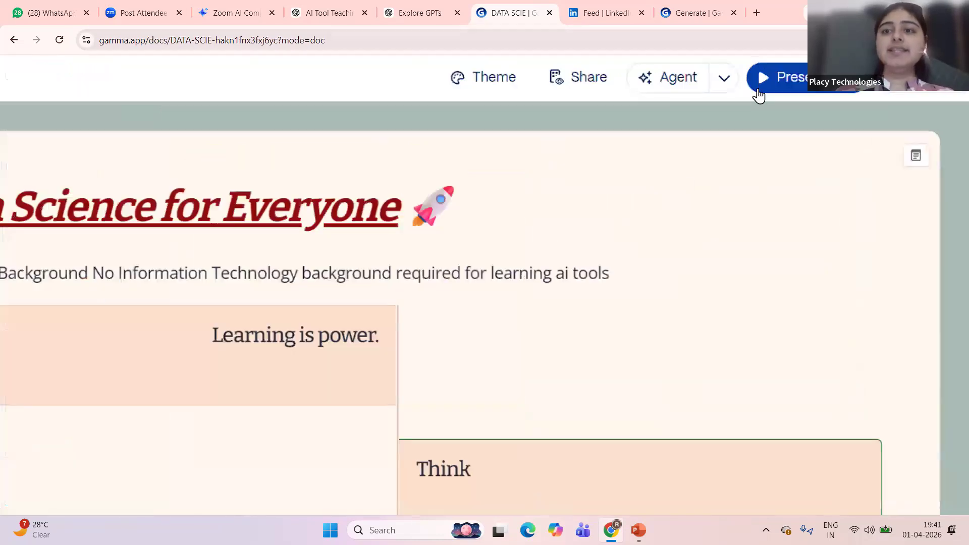
pyautogui.hscroll(-4, 555, 86)
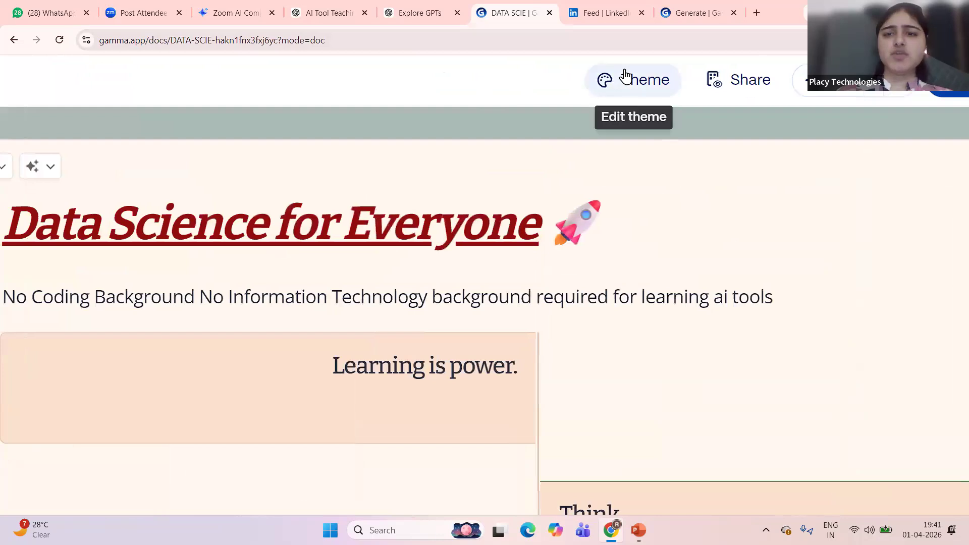
pyautogui.click(626, 76)
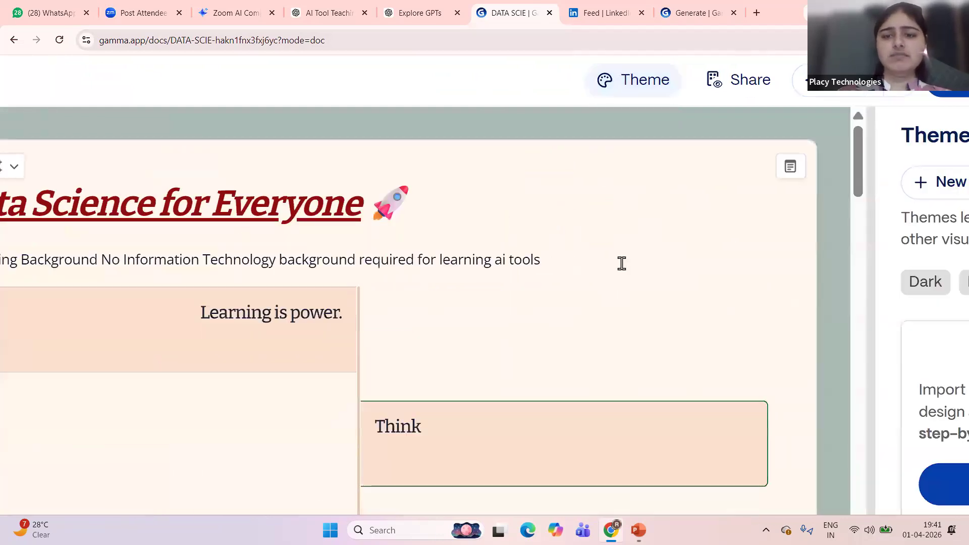
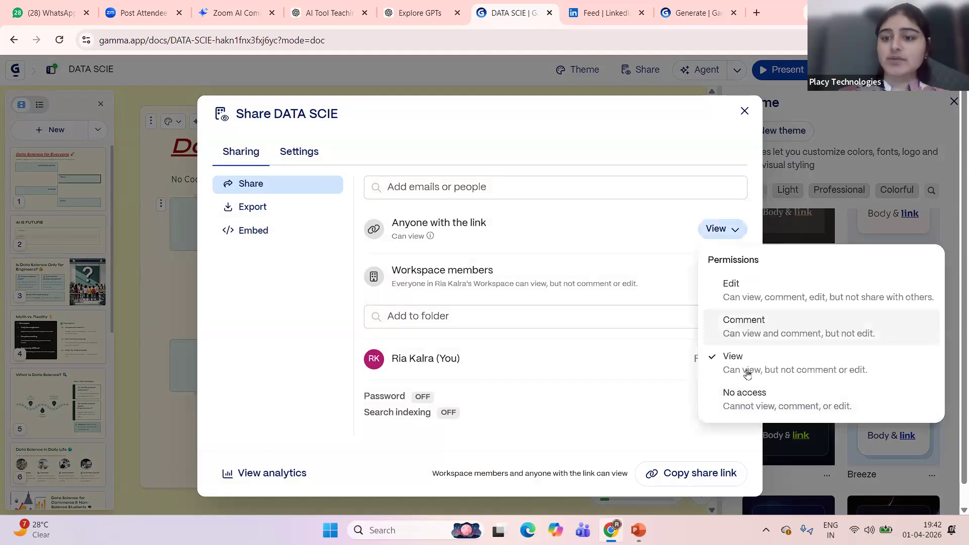
# Keep the presentation's link access permission at View and copy the share link
pyautogui.click(747, 372)
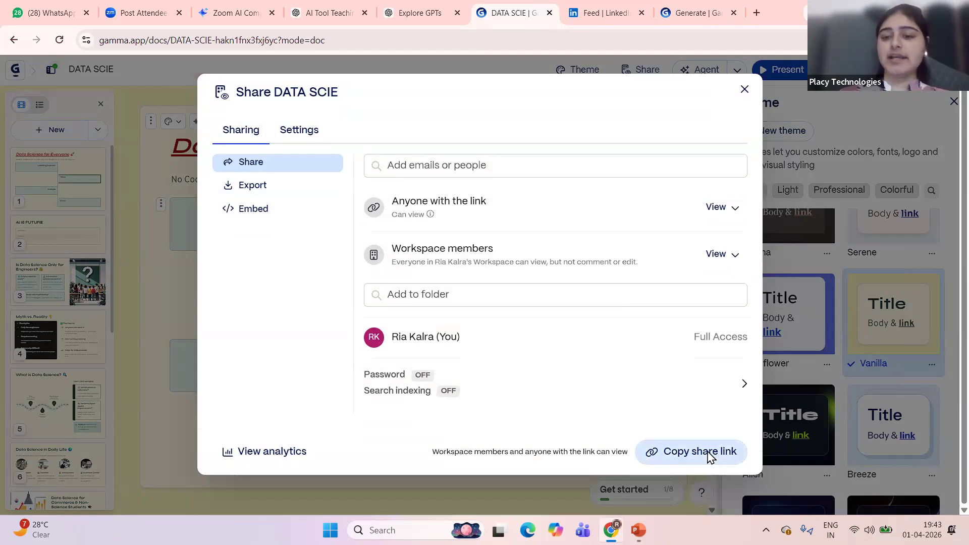
pyautogui.click(711, 456)
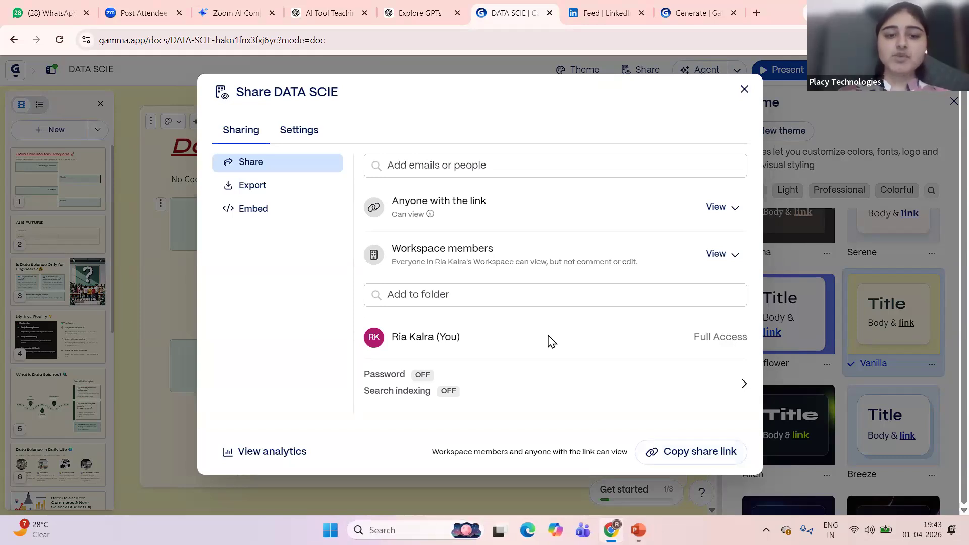
# Open the presentation's export options and switch the cards to export from all cards to a custom range
pyautogui.click(257, 196)
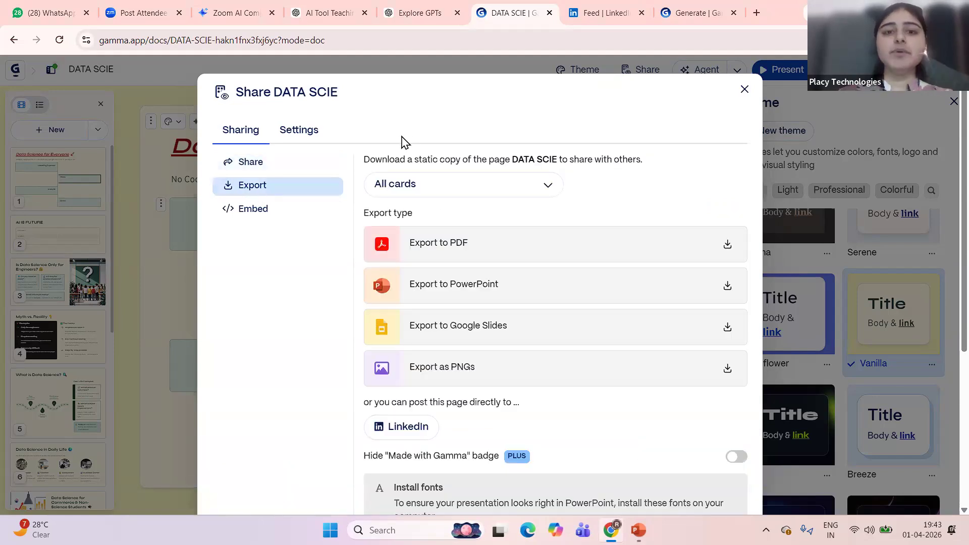
pyautogui.moveTo(367, 158); pyautogui.dragTo(658, 169)
pyautogui.click(659, 170)
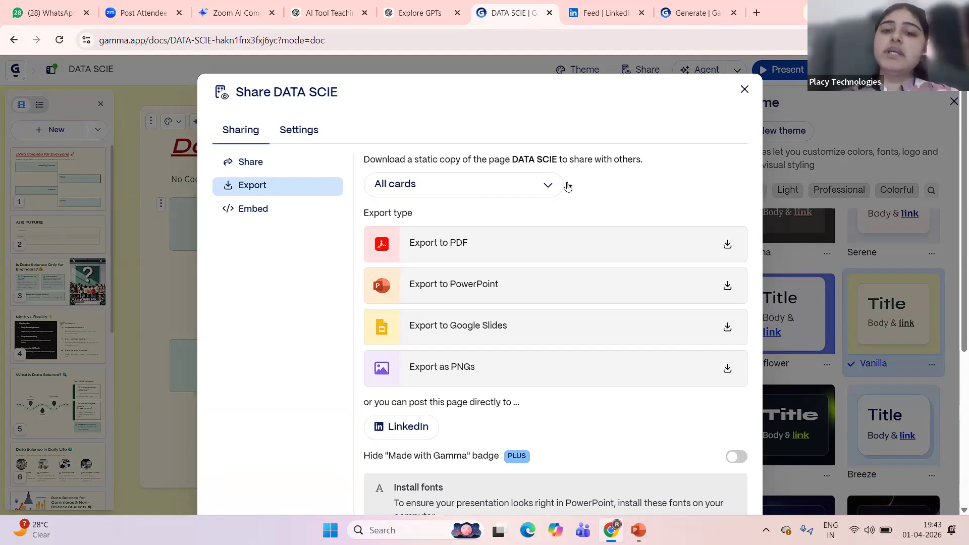
pyautogui.click(548, 187)
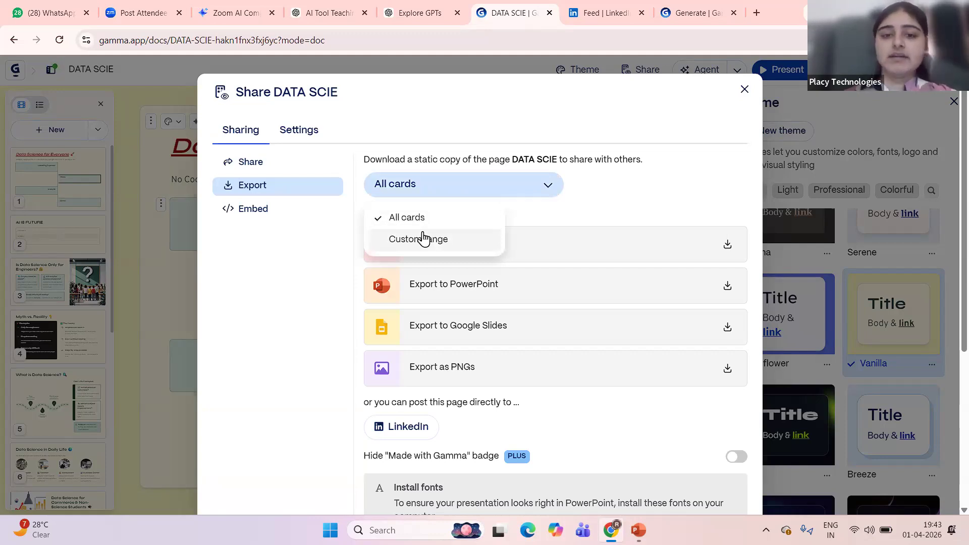
pyautogui.click(423, 239)
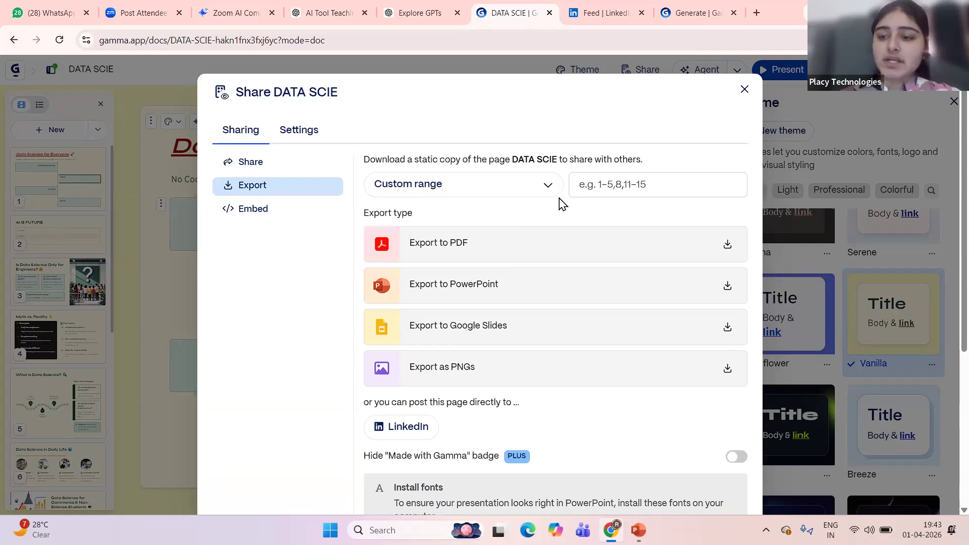
# Try the card ranges 1-5 and 5-10 for the export, clearing each one
pyautogui.click(657, 183)
pyautogui.click(657, 183)
pyautogui.write('1-5')
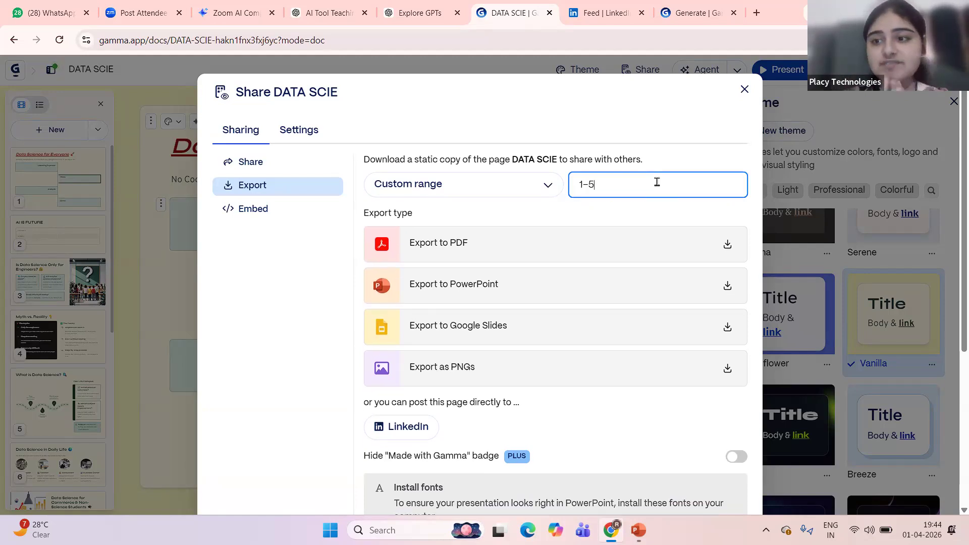
pyautogui.press('BackSpace')
pyautogui.press('BackSpace')
pyautogui.press('BackSpace')
pyautogui.write('5-10')
pyautogui.press('BackSpace')
pyautogui.press('BackSpace')
pyautogui.press('BackSpace')
pyautogui.press('BackSpace')
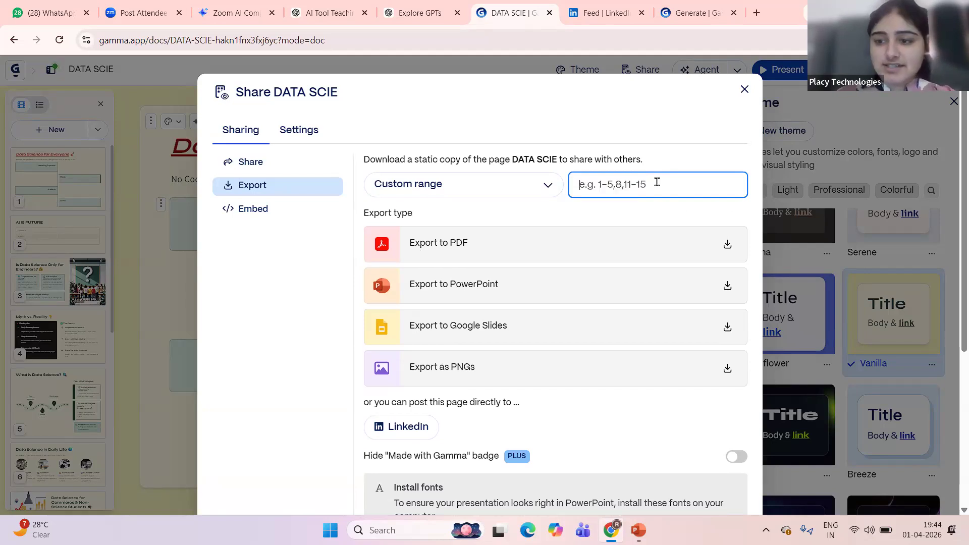
# Set the custom export range to cards 4-8 and look over the export types and the option to post directly to LinkedIn
pyautogui.write('4-8')
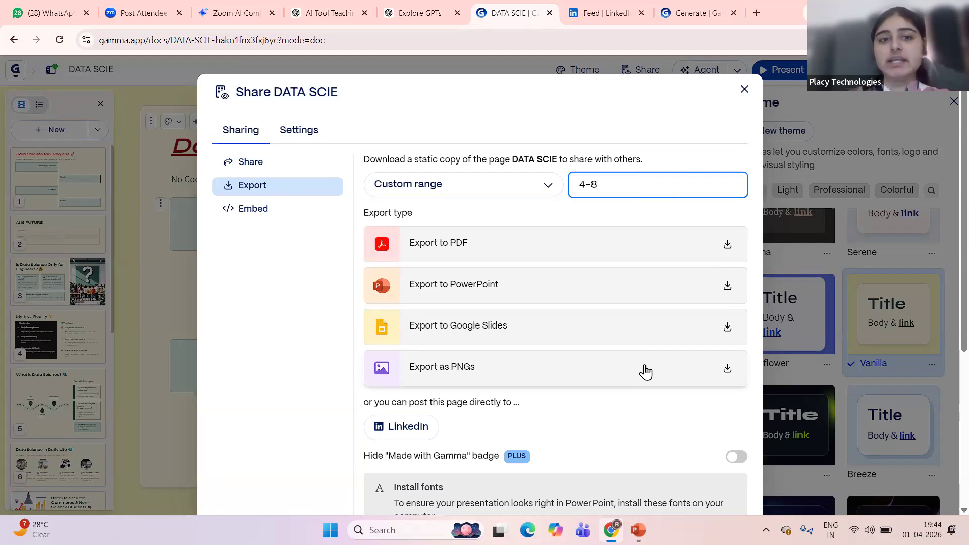
pyautogui.scroll(-2, 645, 373)
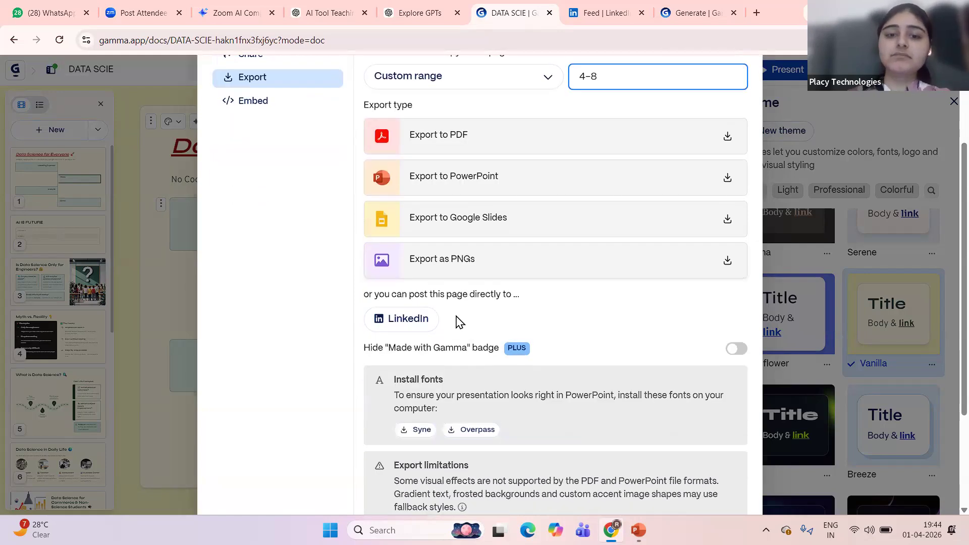
pyautogui.moveTo(360, 295); pyautogui.dragTo(430, 323)
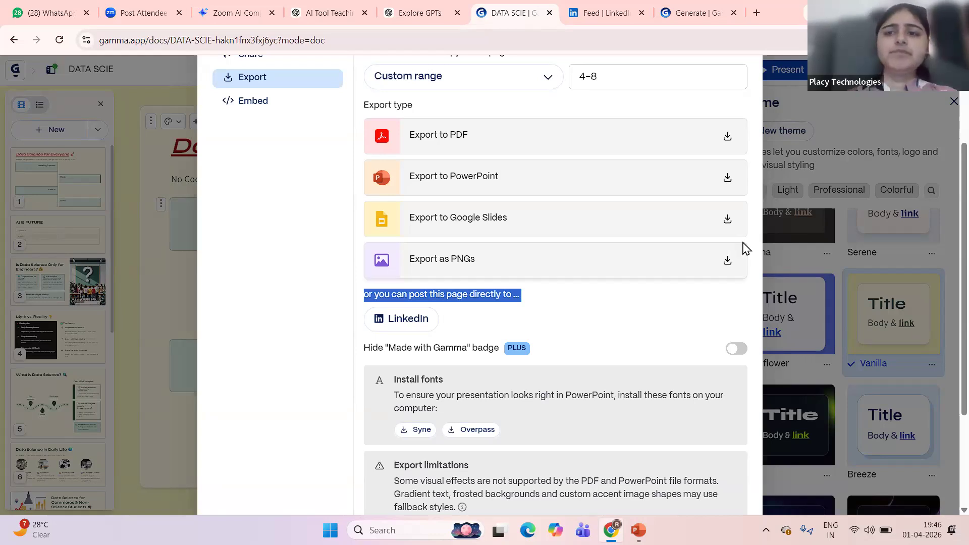
# Close the open LinkedIn page, search the web for LinkedIn in a new browser tab and open the LinkedIn India site
pyautogui.click(615, 14)
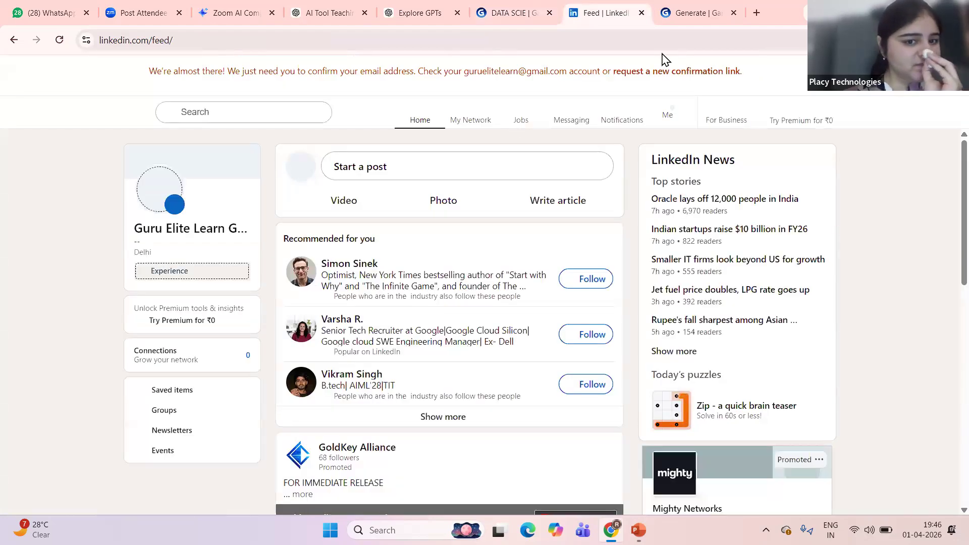
pyautogui.click(641, 14)
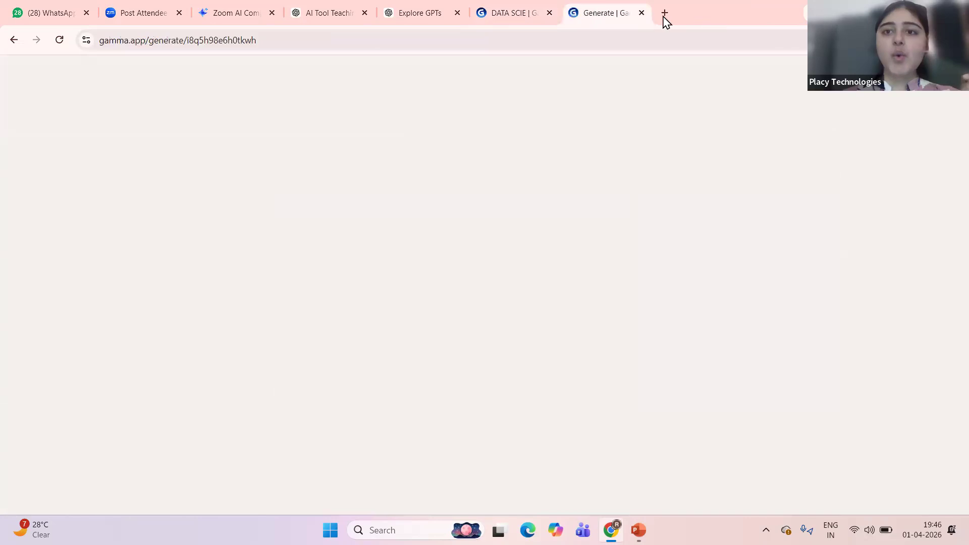
pyautogui.click(663, 16)
pyautogui.write('LINKED')
pyautogui.press('Return')
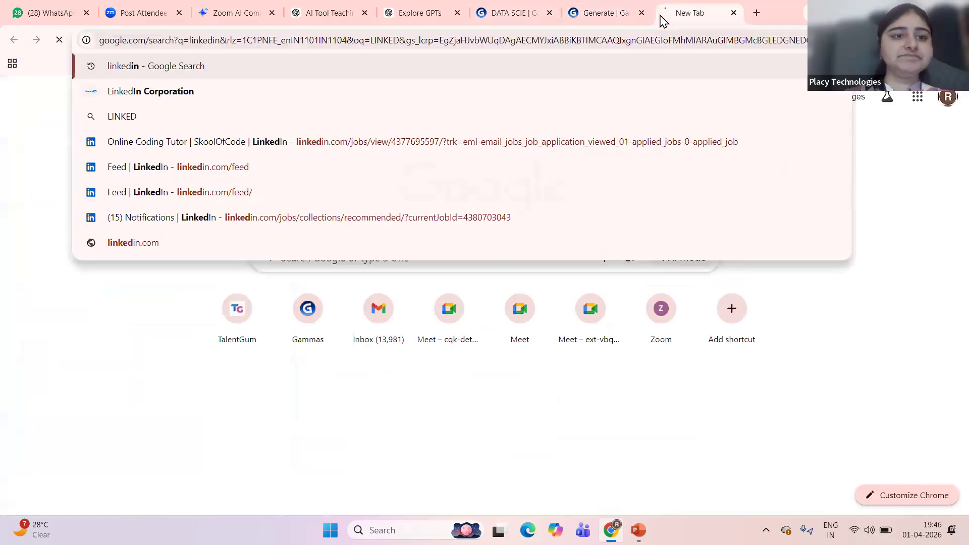
pyautogui.scroll(5, 182, 280)
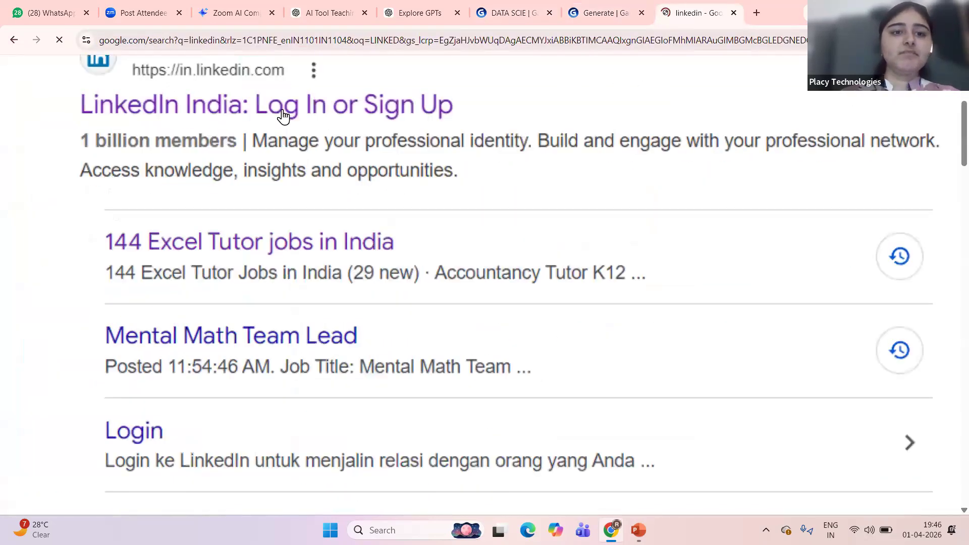
pyautogui.click(284, 114)
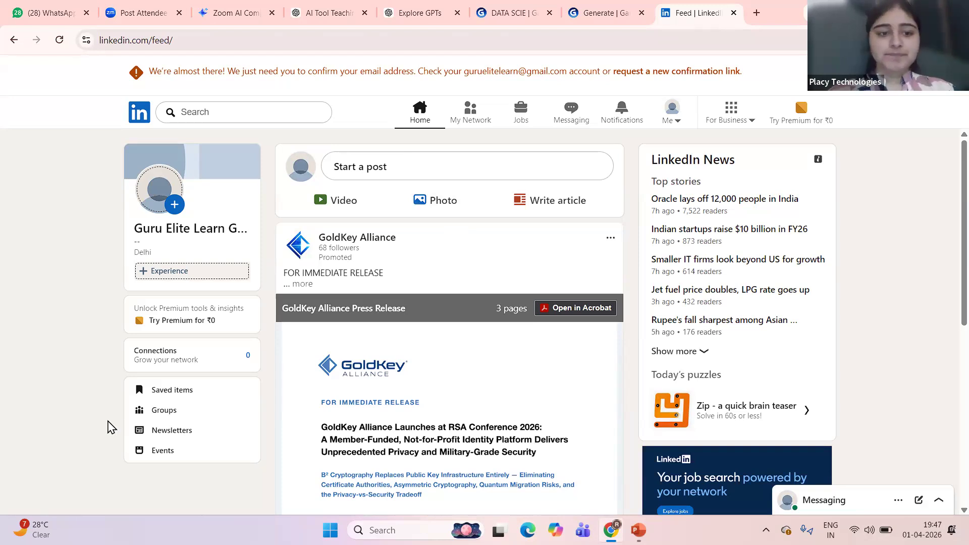
# Examine the LinkedIn home page's profile shortcuts and the options for posting a video, photo or article
pyautogui.scroll(5, 109, 421)
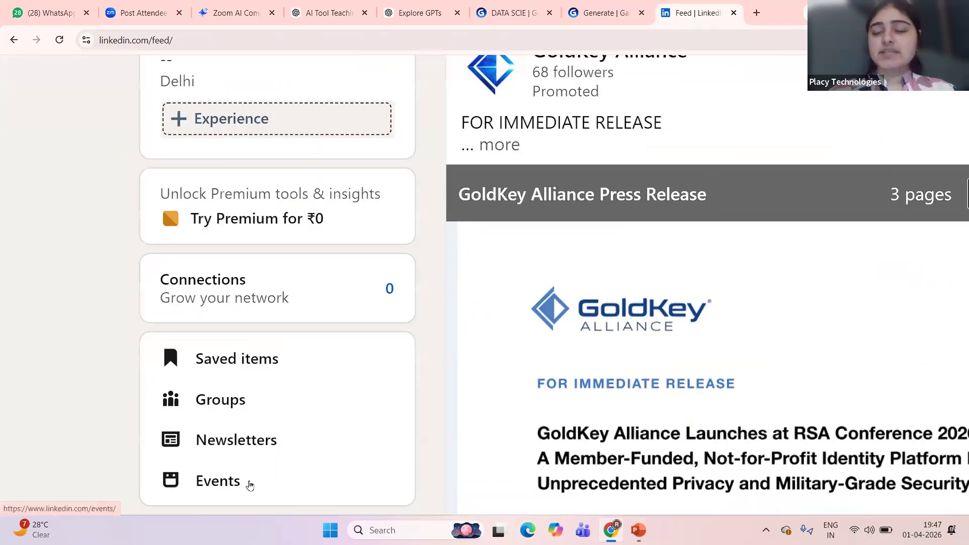
pyautogui.scroll(-5, 281, 352)
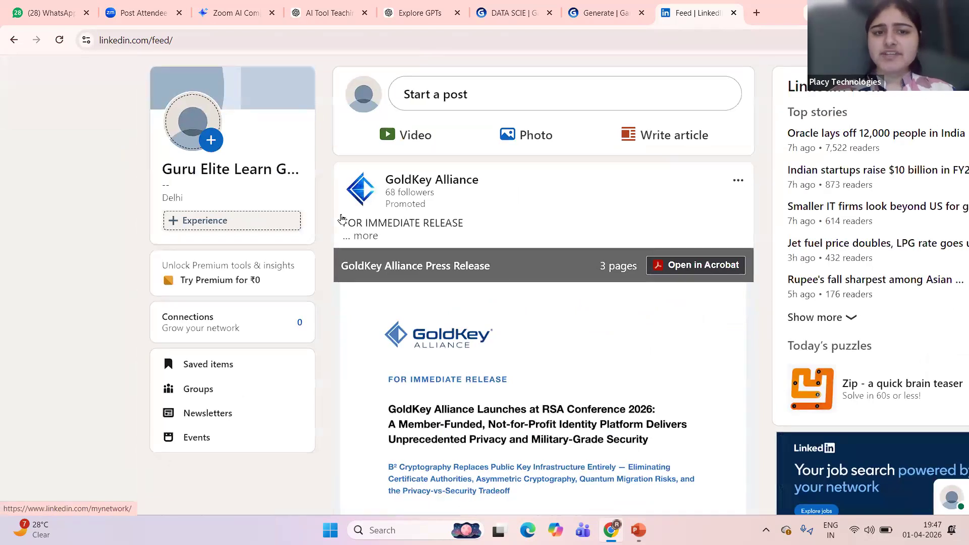
pyautogui.scroll(-2, 342, 218)
pyautogui.scroll(5, 339, 220)
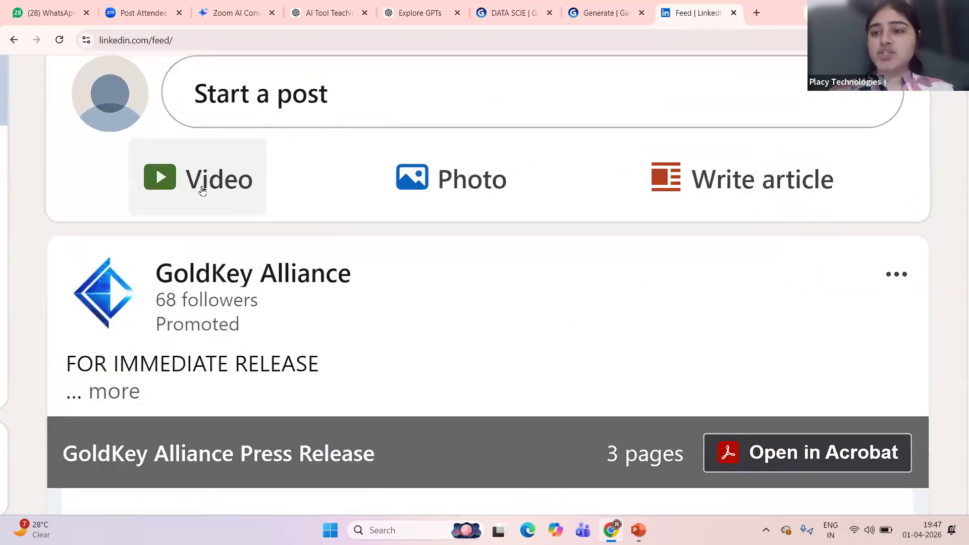
pyautogui.hscroll(5, 505, 167)
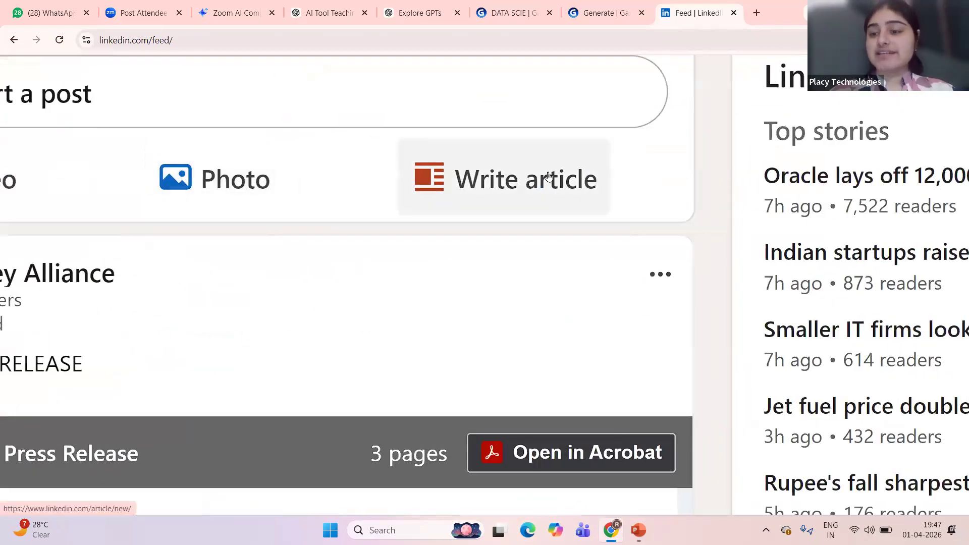
pyautogui.scroll(-5, 548, 177)
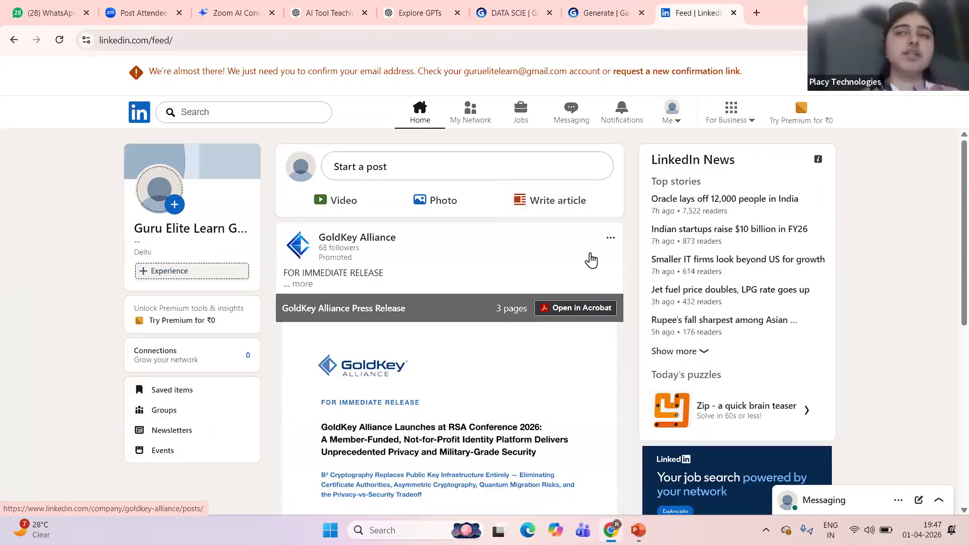
# Examine the document download, like, comment, repost and send options under the GoldKey Alliance post
pyautogui.scroll(-6, 590, 260)
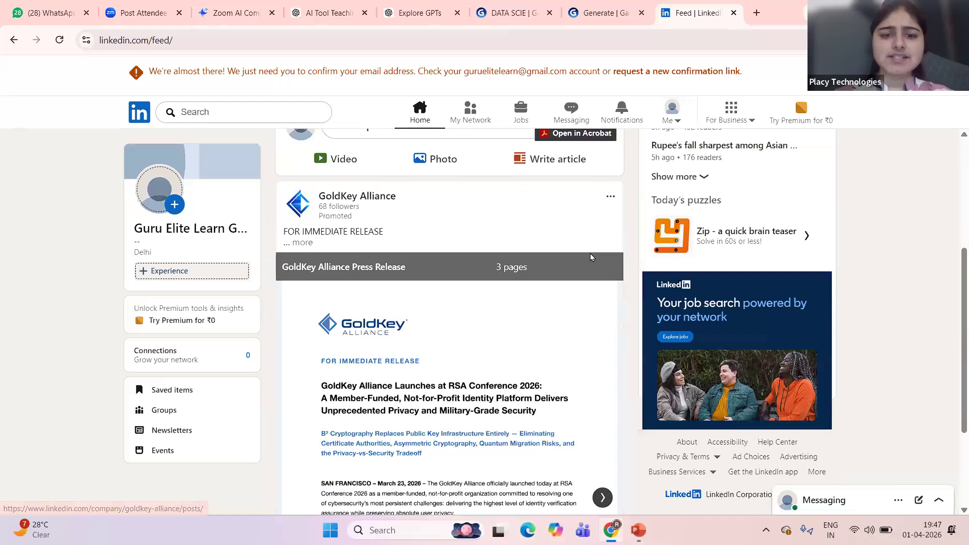
pyautogui.scroll(5, 403, 442)
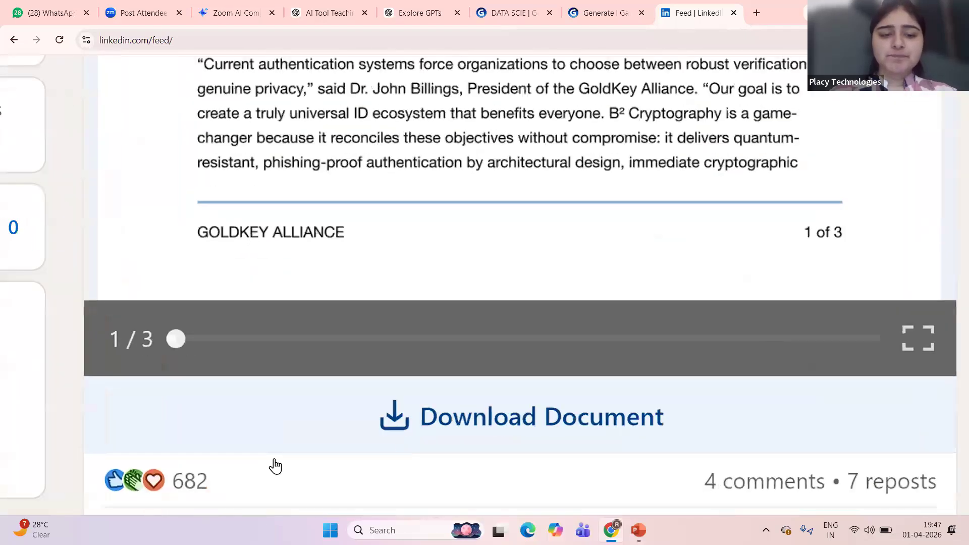
pyautogui.scroll(-2, 275, 466)
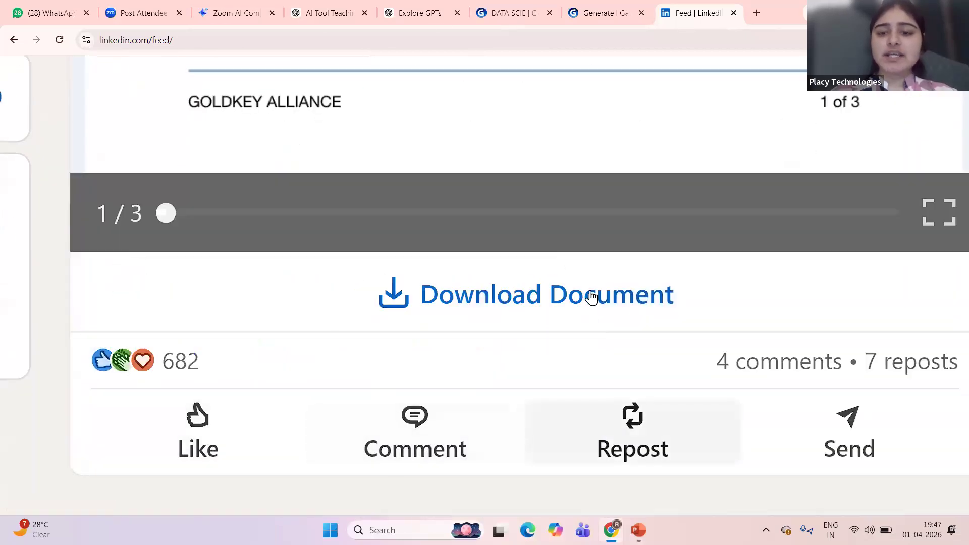
pyautogui.hscroll(5, 591, 291)
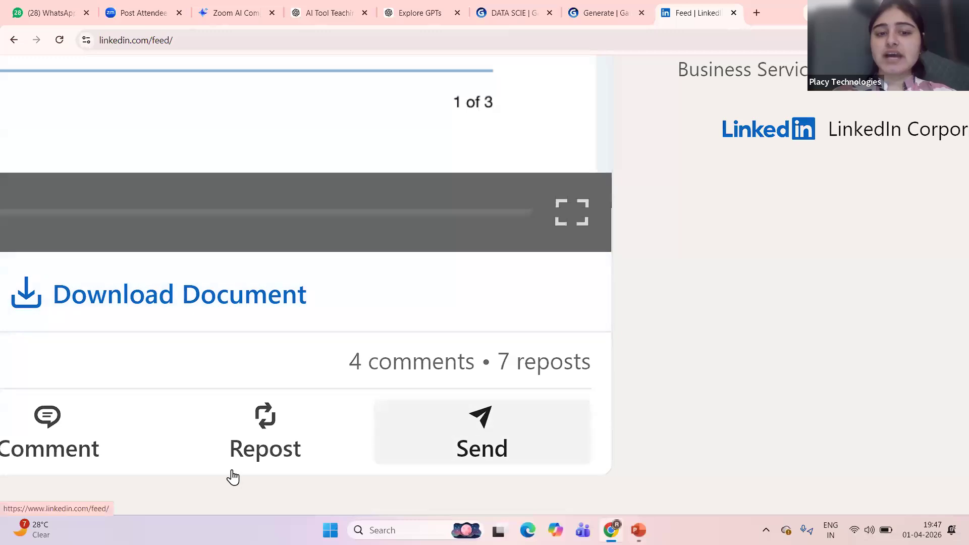
pyautogui.scroll(-5, 488, 424)
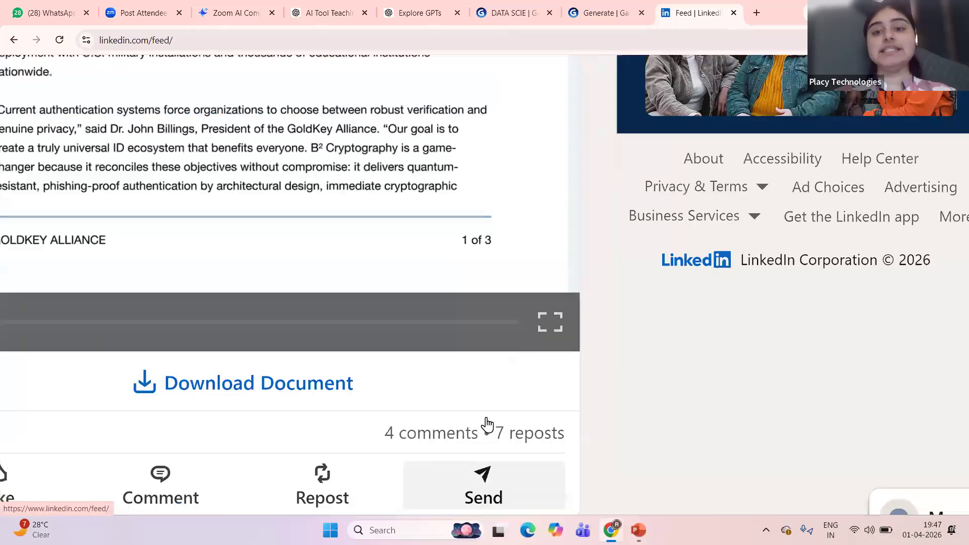
pyautogui.scroll(5, 578, 197)
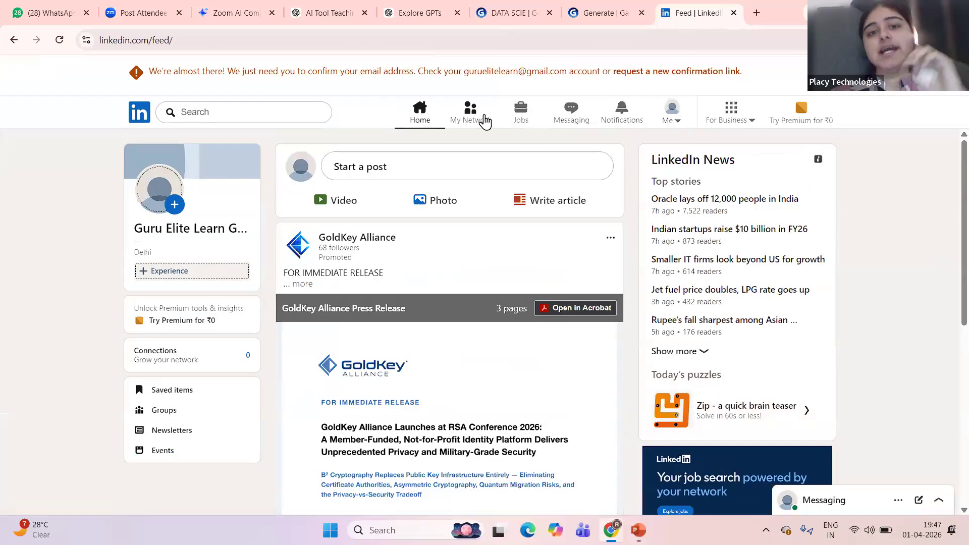
# Open My Network on LinkedIn and examine the suggested people to follow, including their job titles and follower details
pyautogui.click(485, 121)
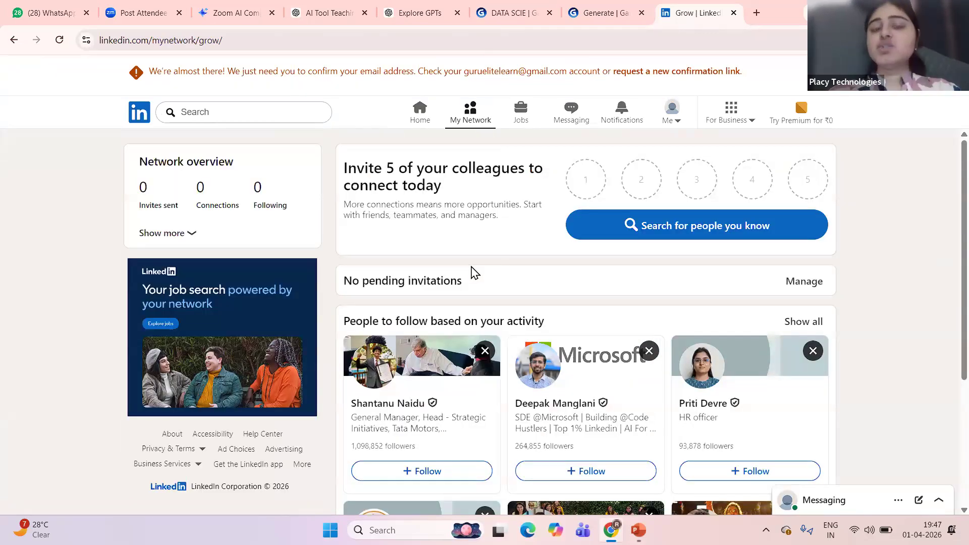
pyautogui.scroll(-3, 522, 264)
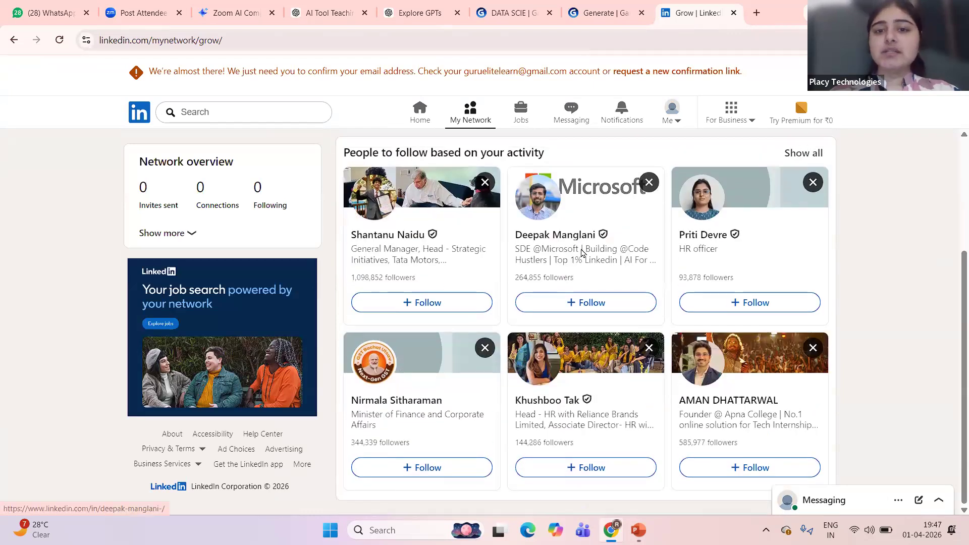
pyautogui.scroll(5, 582, 253)
pyautogui.scroll(1, 582, 252)
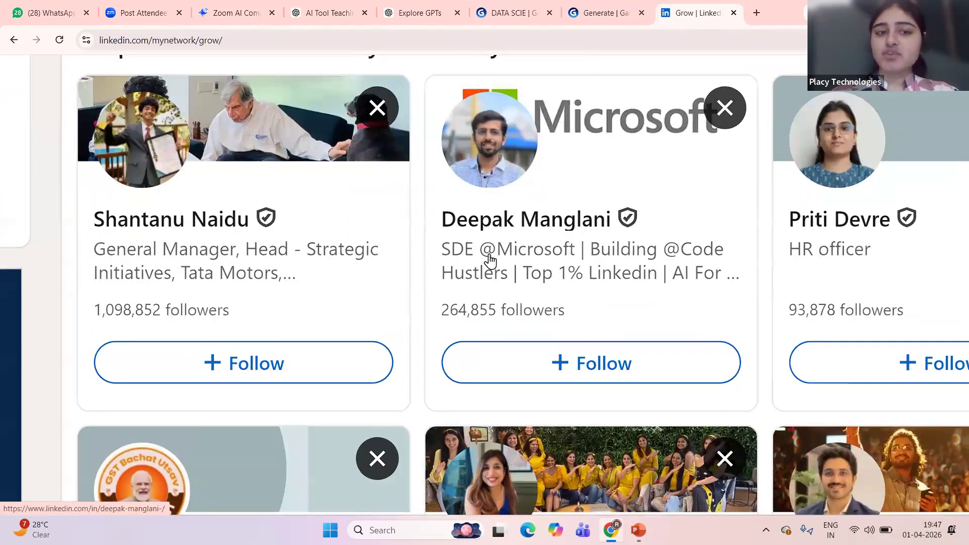
pyautogui.scroll(-1, 490, 261)
pyautogui.scroll(-4, 490, 261)
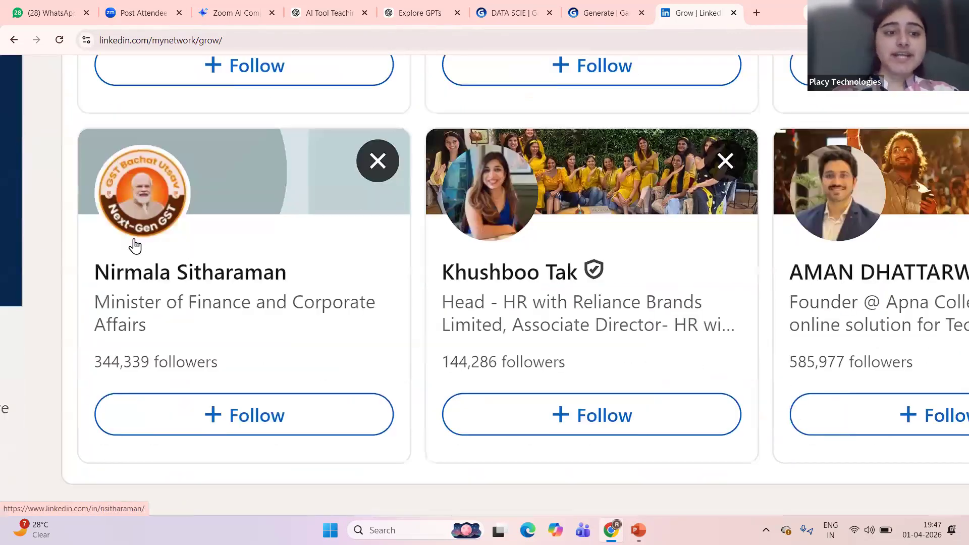
pyautogui.scroll(1, 135, 246)
pyautogui.scroll(-3, 502, 286)
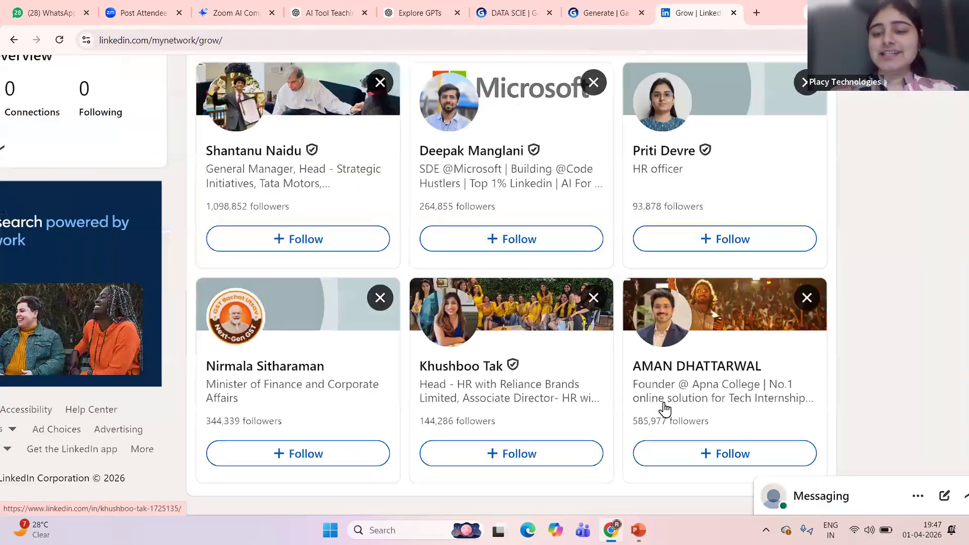
pyautogui.scroll(-1, 522, 288)
pyautogui.scroll(4, 526, 292)
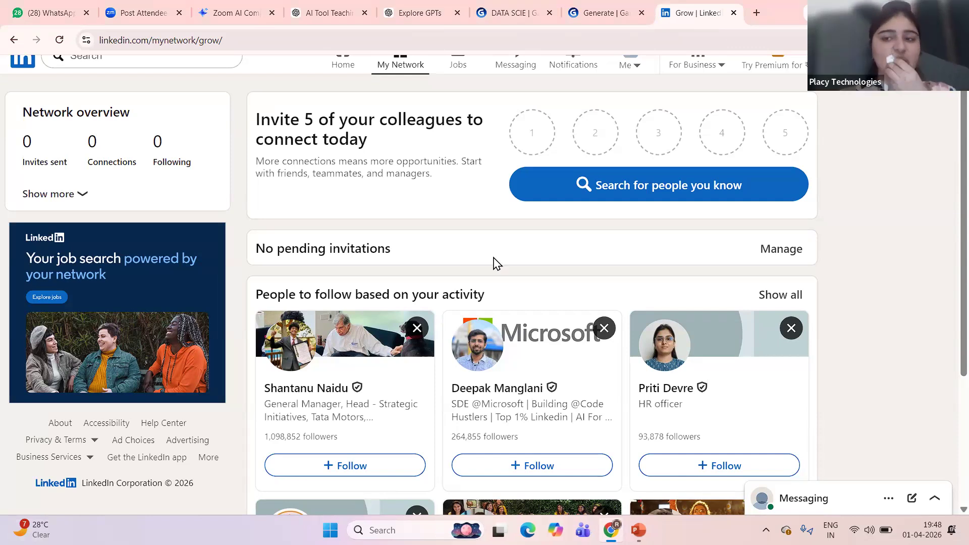
pyautogui.scroll(-3, 540, 248)
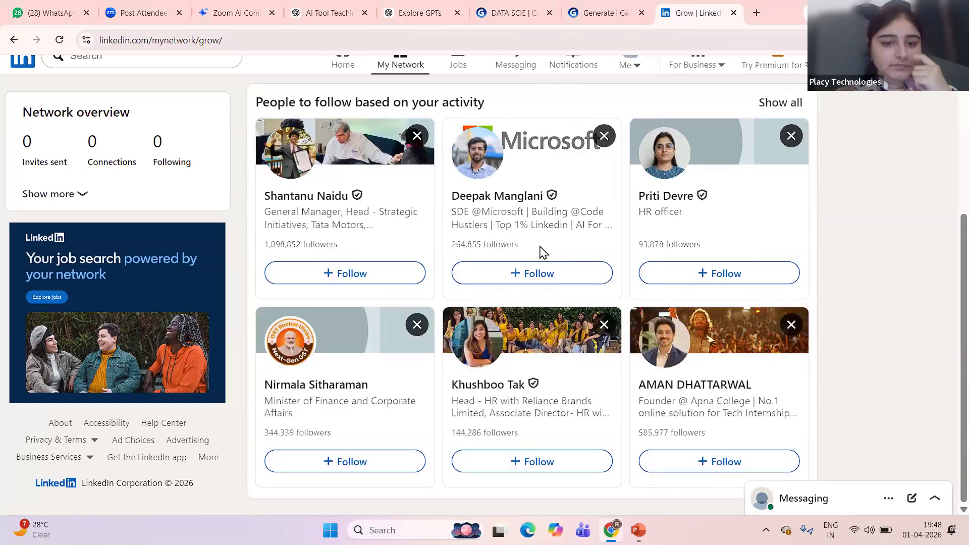
pyautogui.hotkey('ctrl', '-')
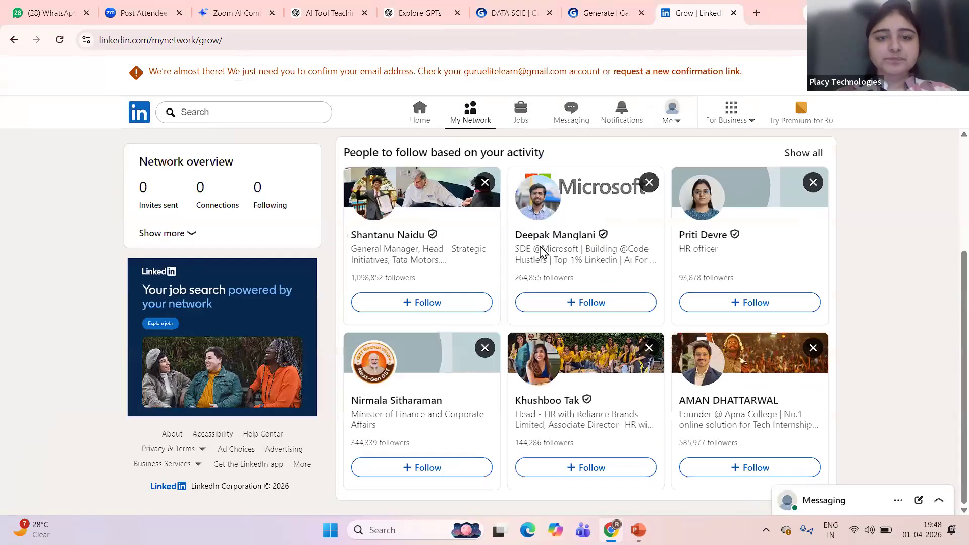
# Search the web for Sundar Pichai in a new browser tab, look closely at the result photos and close that tab
pyautogui.click(756, 13)
pyautogui.write('SUND')
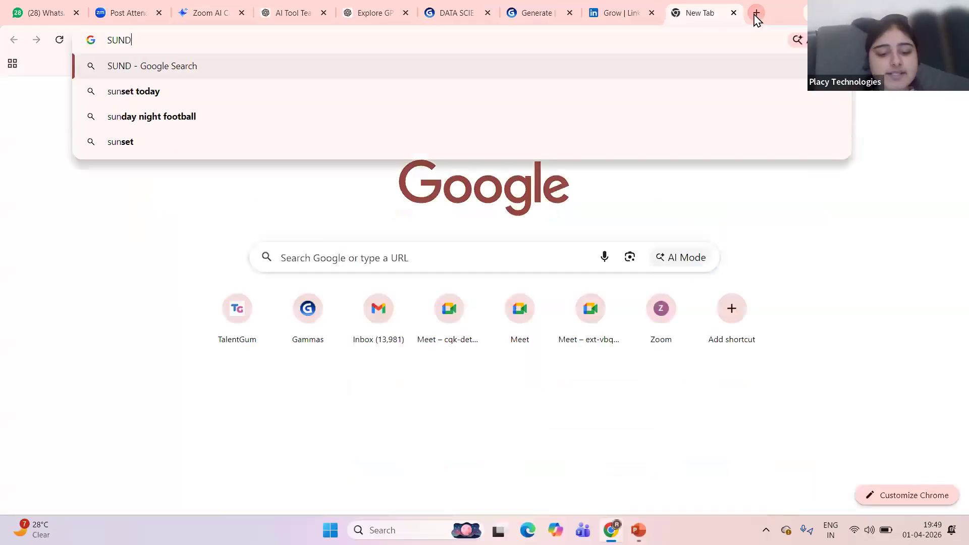
pyautogui.write('AR PICHAI')
pyautogui.press('Return')
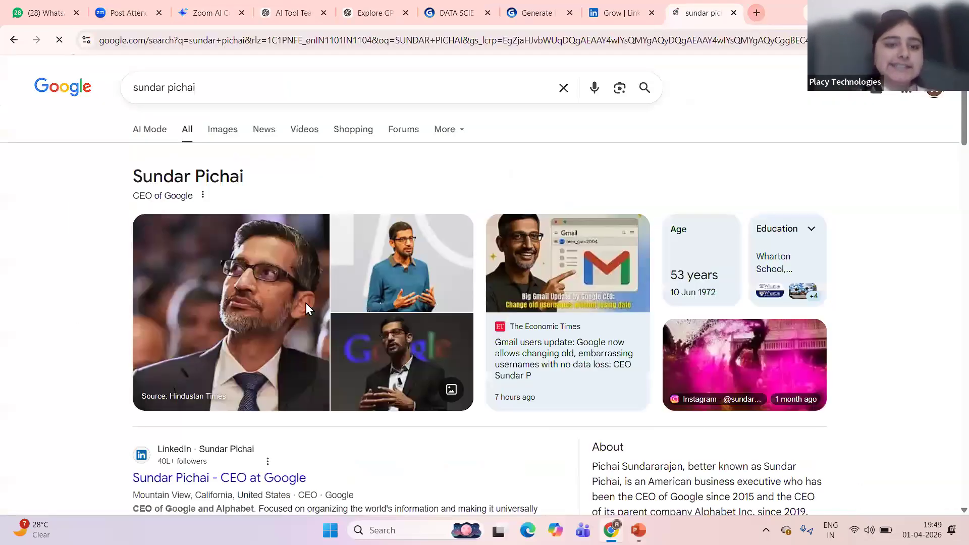
pyautogui.hotkey('ctrl', '+')
pyautogui.hotkey('ctrl', '+')
pyautogui.hotkey('ctrl', '+')
pyautogui.hotkey('ctrl', '+')
pyautogui.hotkey('ctrl', '+')
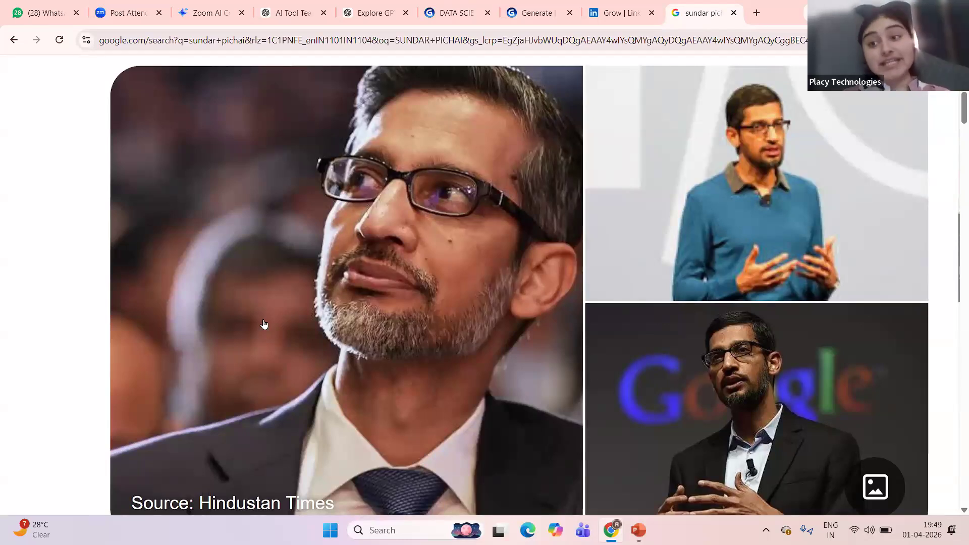
pyautogui.scroll(-5, 264, 324)
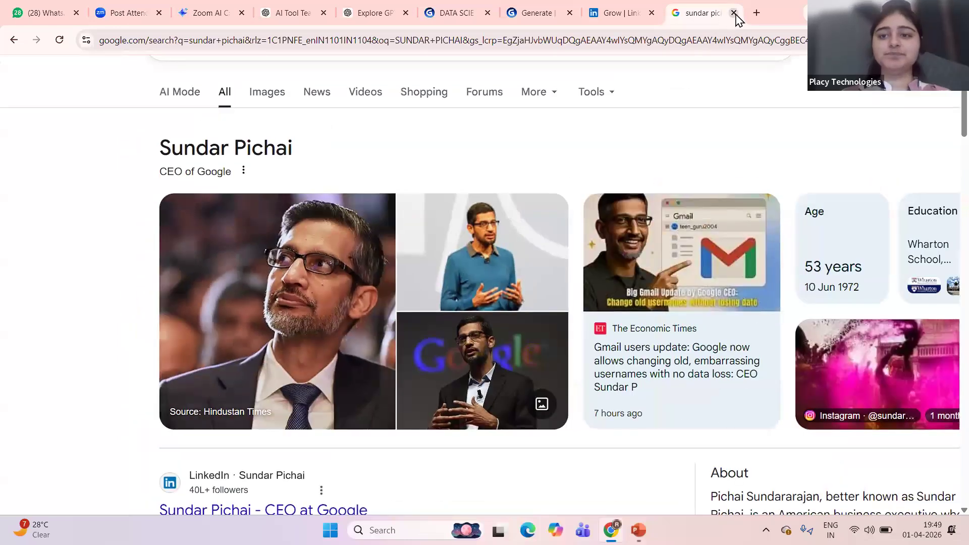
pyautogui.hotkey('ctrl', 'w')
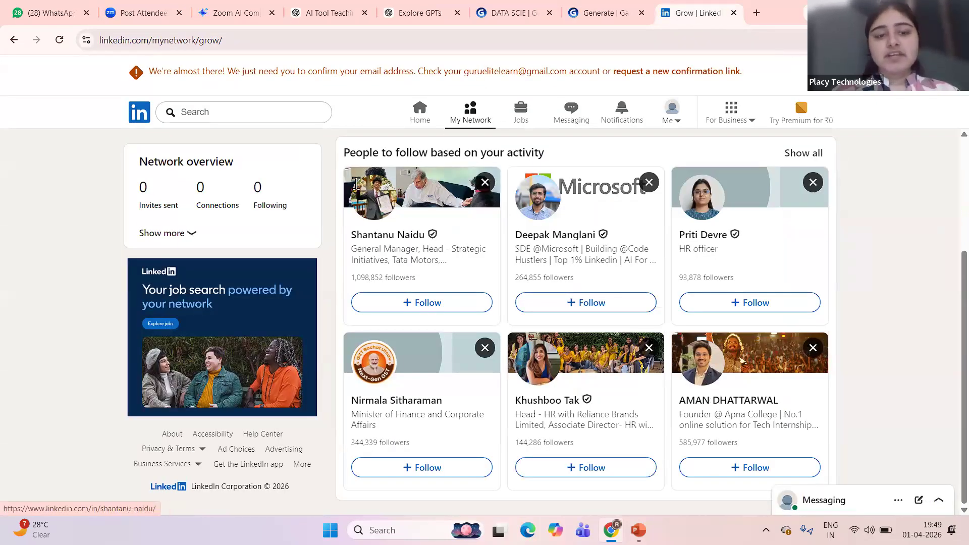
# Open LinkedIn's Jobs page and examine the web development internships suggested under Jobs based on your activity
pyautogui.click(521, 114)
pyautogui.scroll(6, 517, 152)
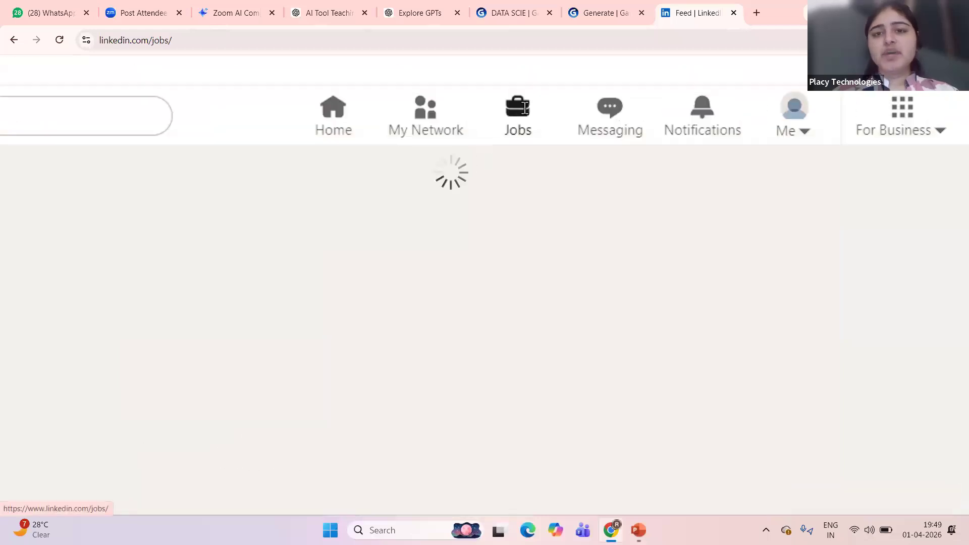
pyautogui.scroll(-6, 518, 153)
pyautogui.scroll(-5, 222, 273)
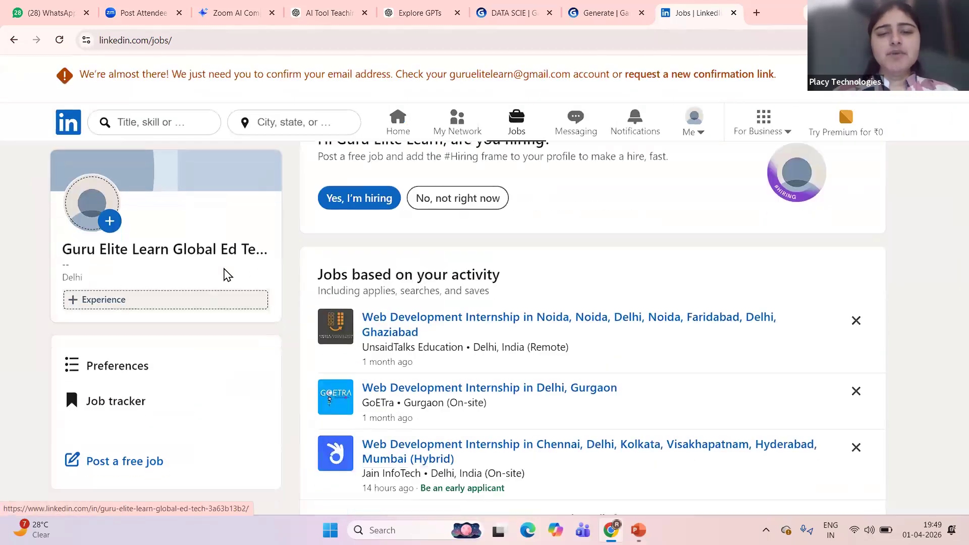
pyautogui.scroll(-1, 471, 391)
pyautogui.scroll(6, 571, 282)
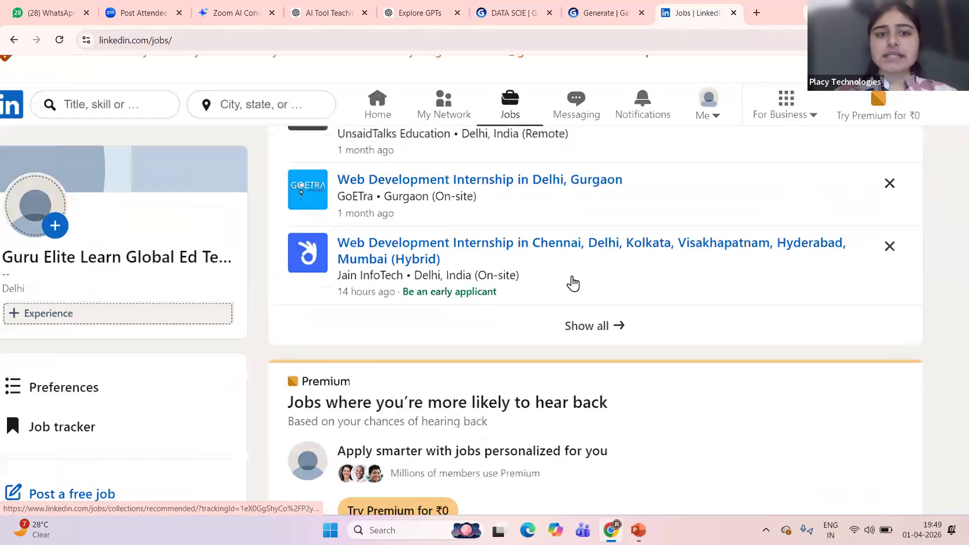
pyautogui.hscroll(-3, 306, 333)
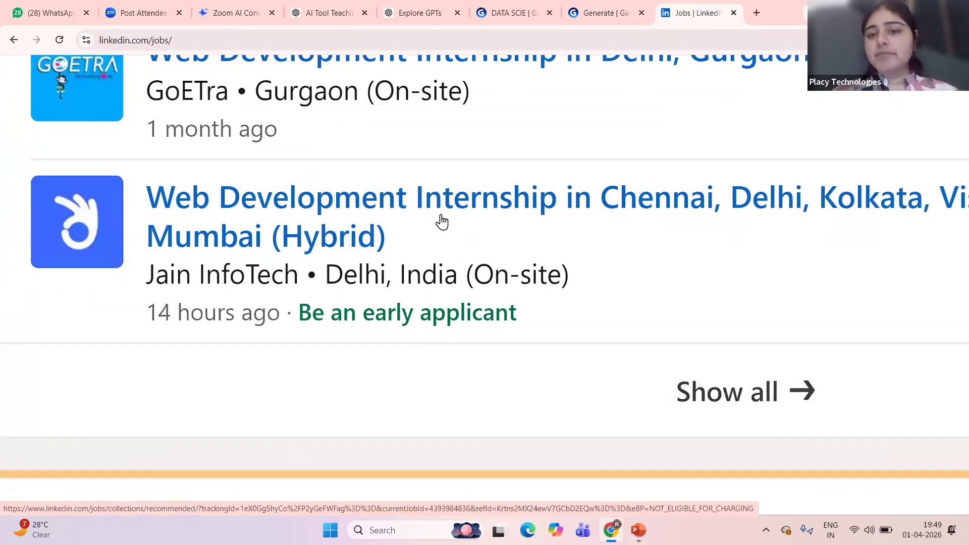
pyautogui.scroll(-4, 440, 219)
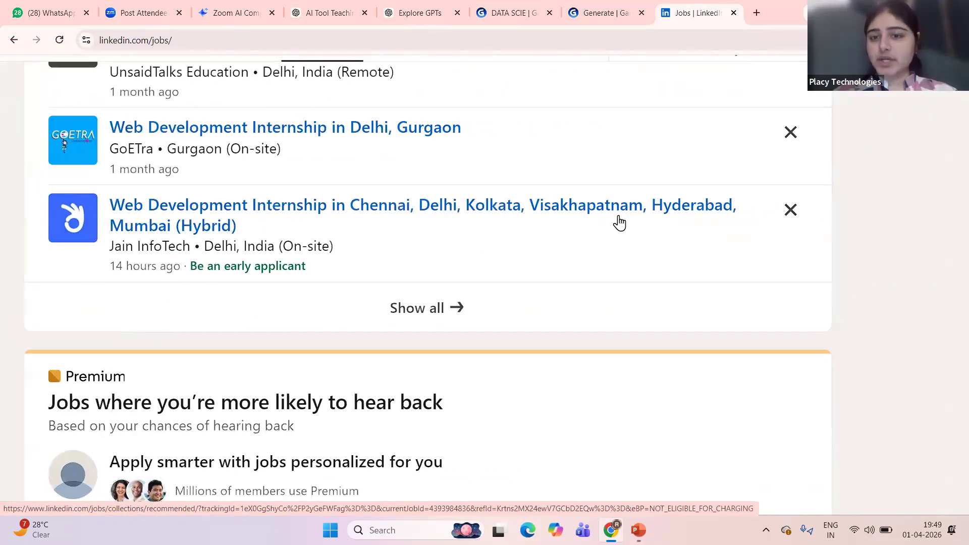
# Open the Jain InfoTech Web Development Internship listing and examine its apply options, intern responsibilities, desired skills and company details
pyautogui.click(620, 222)
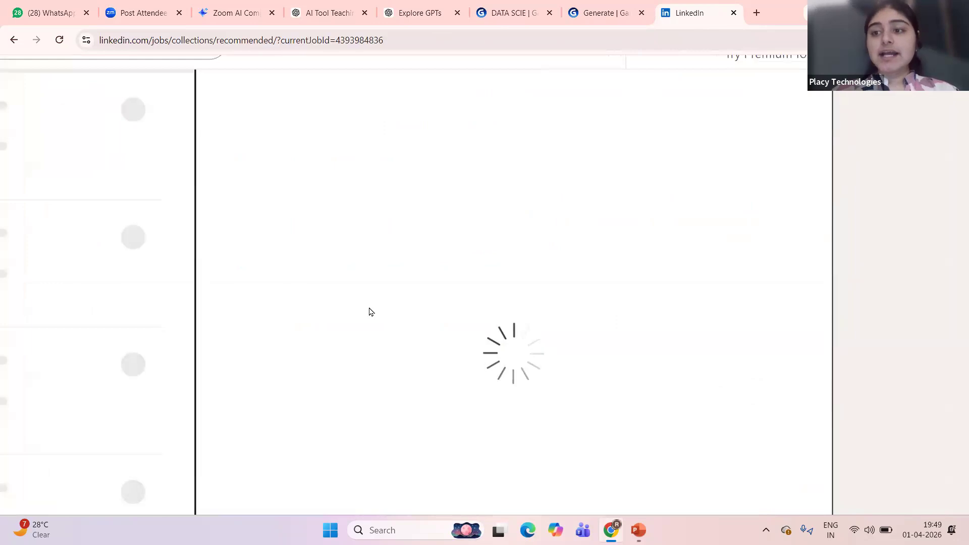
pyautogui.scroll(-4, 371, 312)
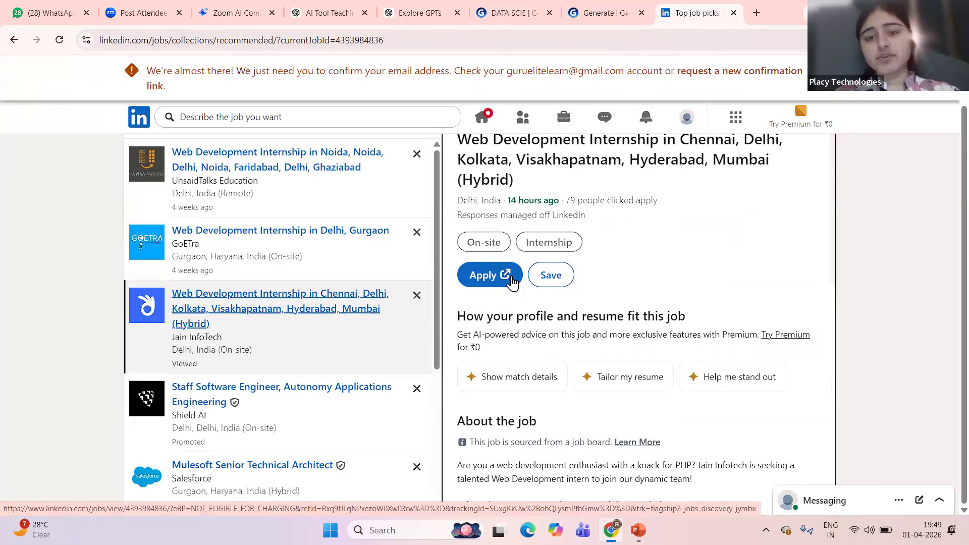
pyautogui.scroll(1, 438, 282)
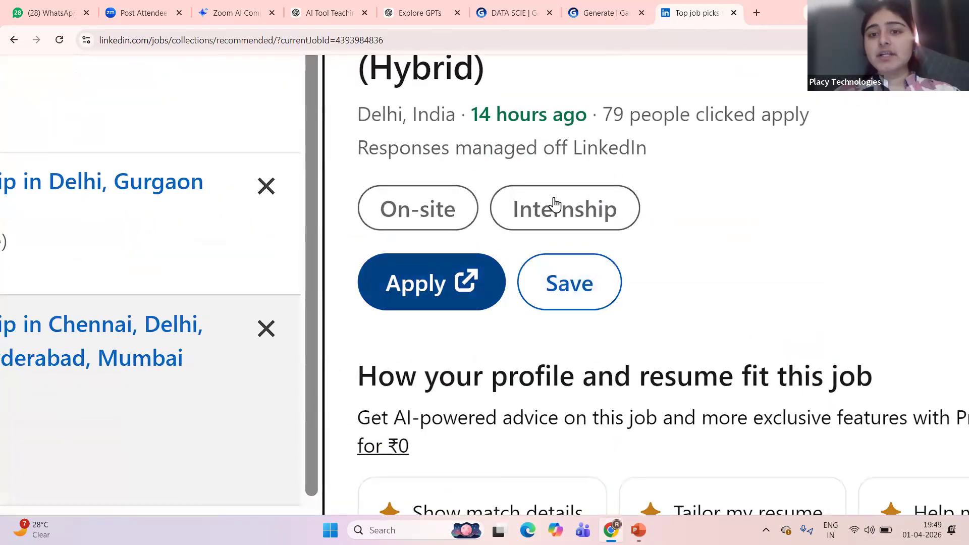
pyautogui.scroll(3, 554, 200)
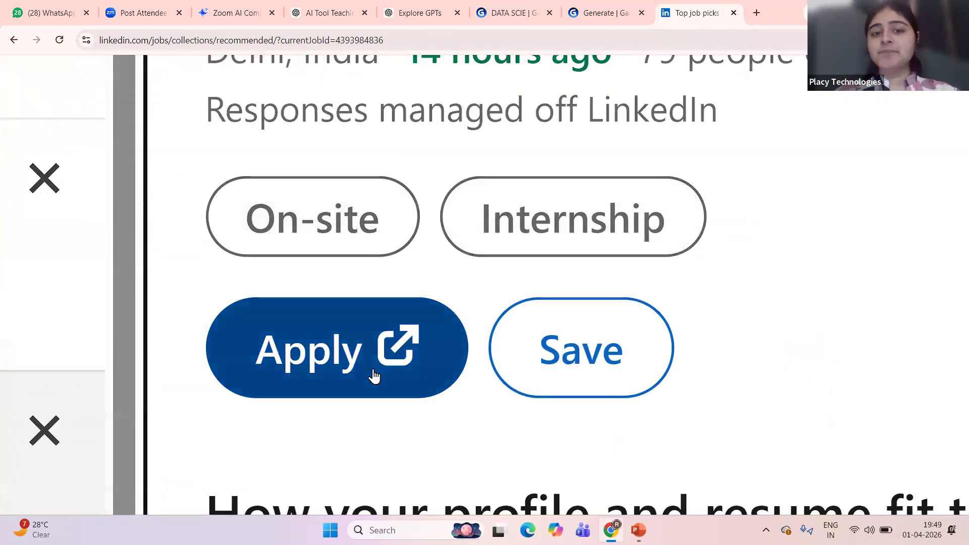
pyautogui.scroll(-5, 372, 377)
pyautogui.scroll(-4, 596, 382)
pyautogui.scroll(-4, 596, 381)
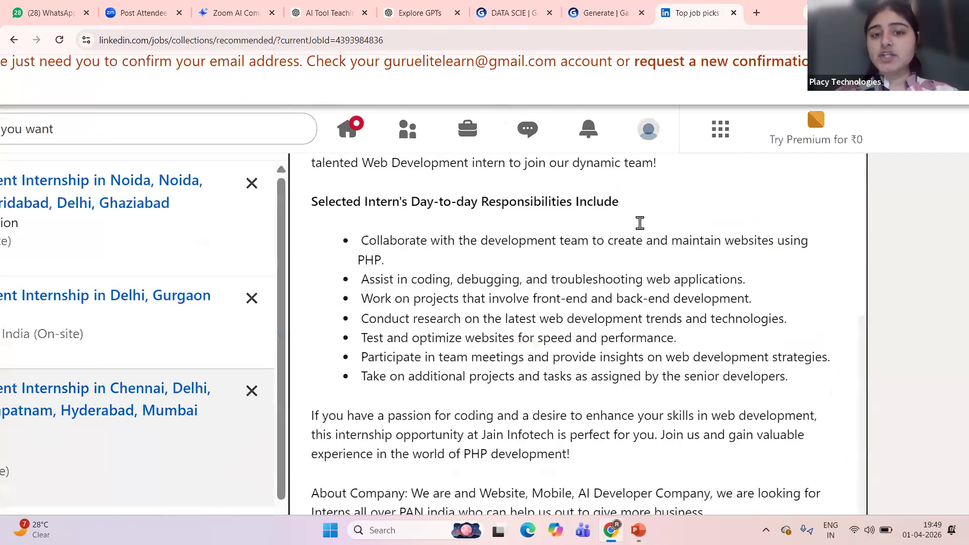
pyautogui.scroll(-3, 515, 298)
pyautogui.scroll(-3, 519, 297)
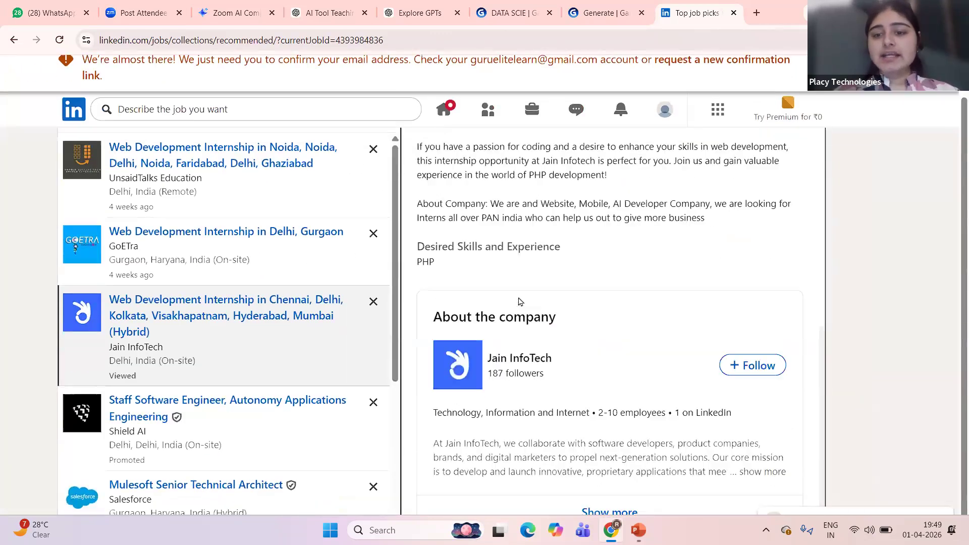
pyautogui.scroll(-1, 519, 303)
pyautogui.scroll(1, 607, 364)
pyautogui.scroll(7, 607, 364)
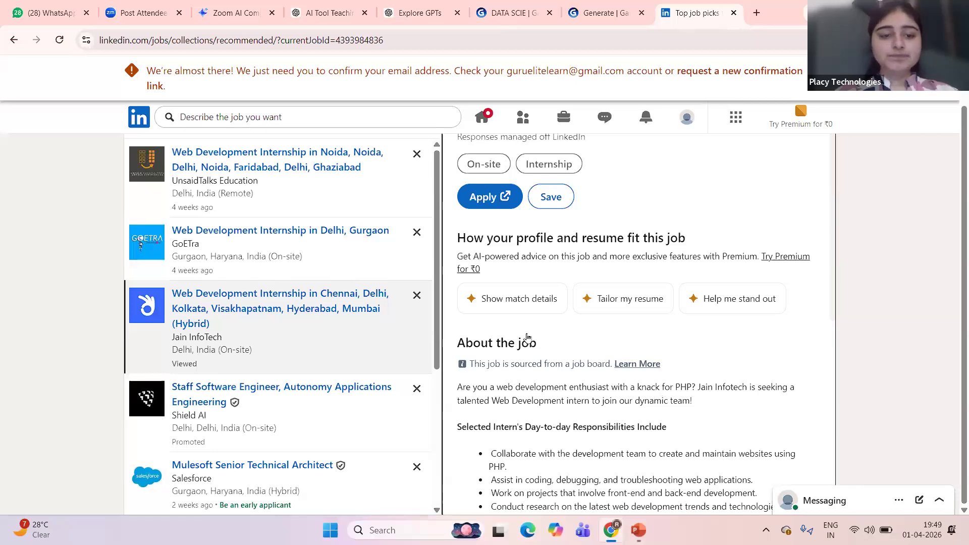
# Open the HOD Computer Science listing from Nirmal Bhartia School and examine the job picks, its responsibilities and its qualifications
pyautogui.scroll(-3, 276, 419)
pyautogui.click(276, 418)
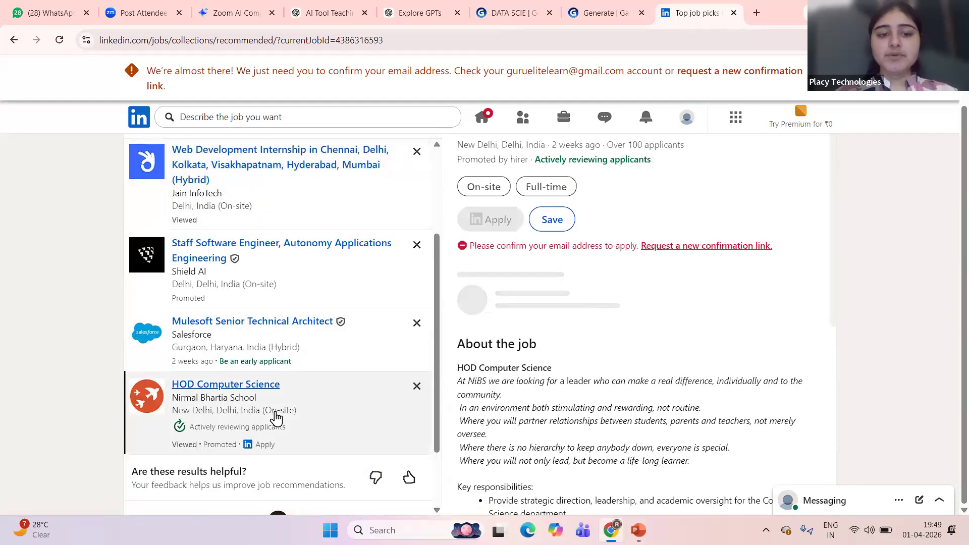
pyautogui.hotkey('ctrl', '+')
pyautogui.hotkey('ctrl', '+')
pyautogui.hotkey('ctrl', '+')
pyautogui.hotkey('ctrl', '+')
pyautogui.scroll(10, 168, 376)
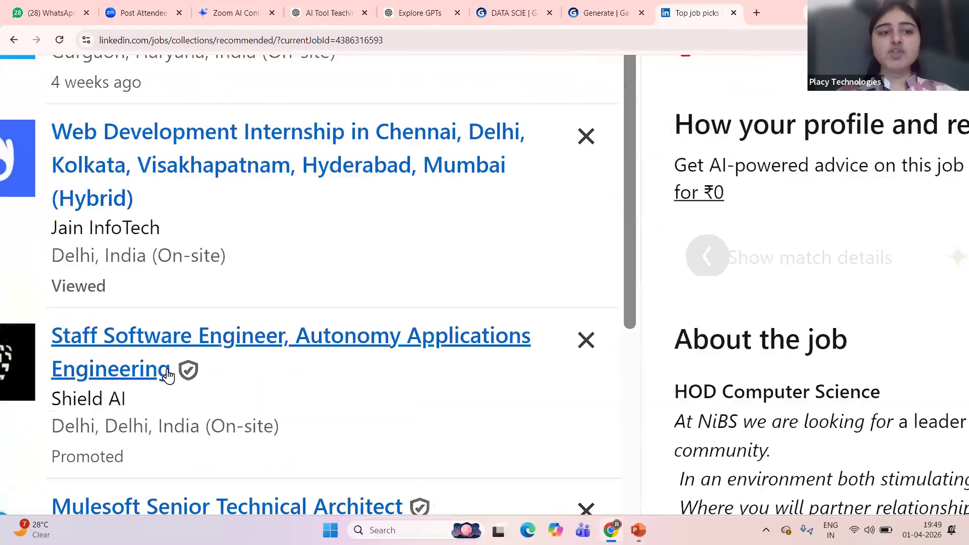
pyautogui.hotkey('ctrl', '-')
pyautogui.hotkey('ctrl', '-')
pyautogui.hotkey('ctrl', '-')
pyautogui.hotkey('ctrl', '-')
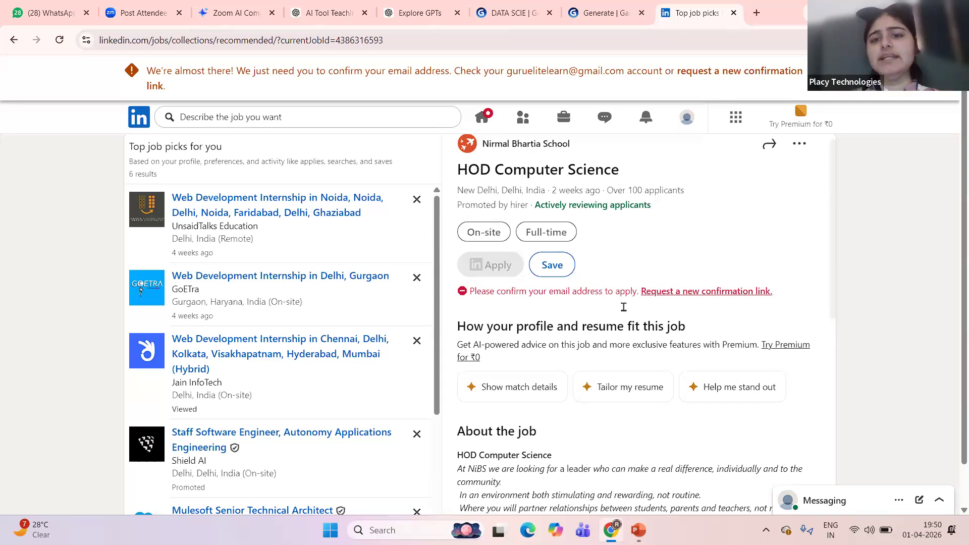
pyautogui.scroll(-10, 624, 307)
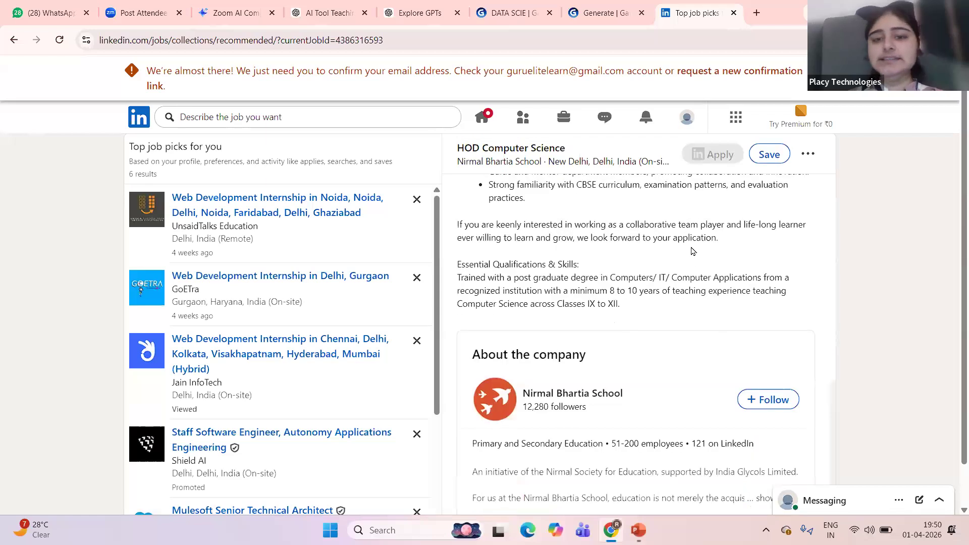
pyautogui.scroll(1, 692, 246)
pyautogui.scroll(10, 691, 251)
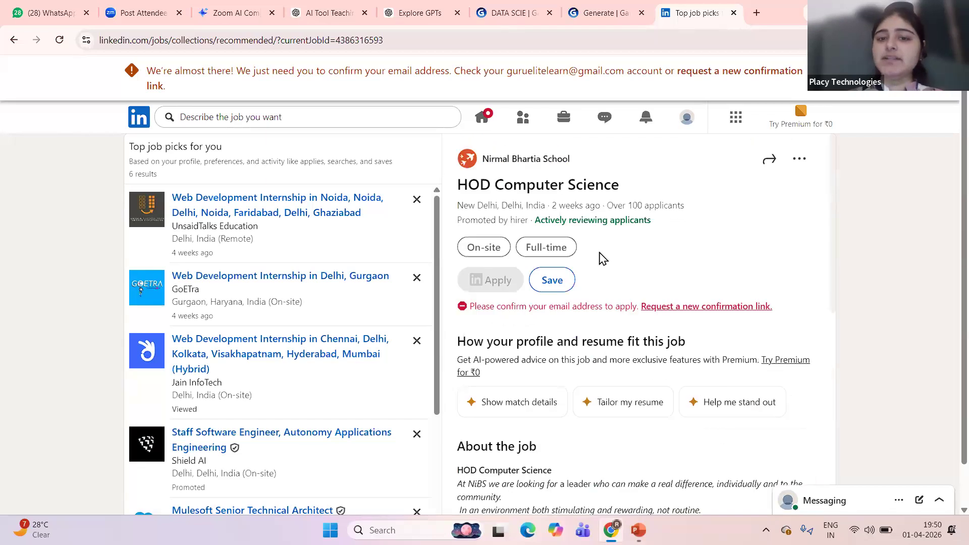
pyautogui.scroll(-5, 611, 394)
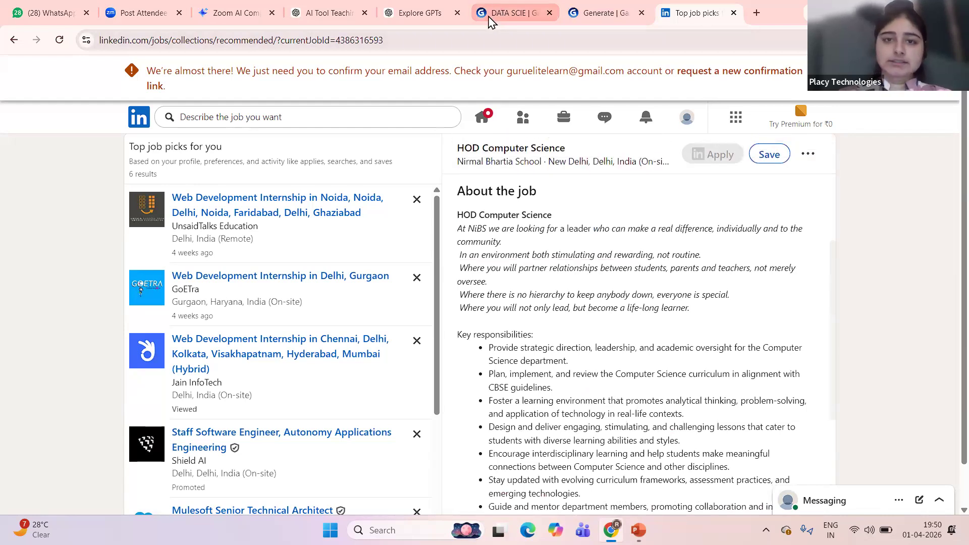
# Switch back to the DATA SCIE presentation in Gamma, review the export and LinkedIn posting options, and close the Share dialog
pyautogui.click(510, 13)
pyautogui.scroll(-3, 556, 227)
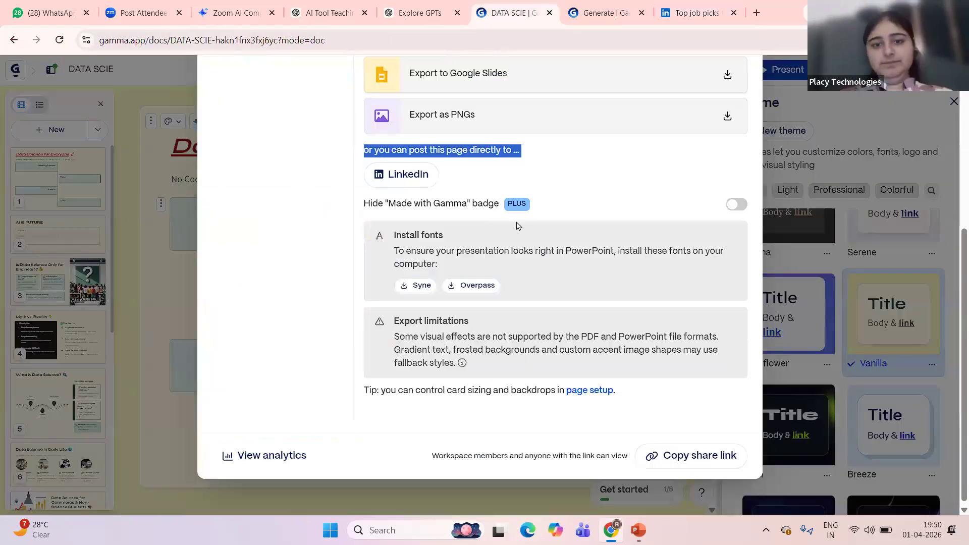
pyautogui.scroll(3, 505, 252)
pyautogui.click(474, 296)
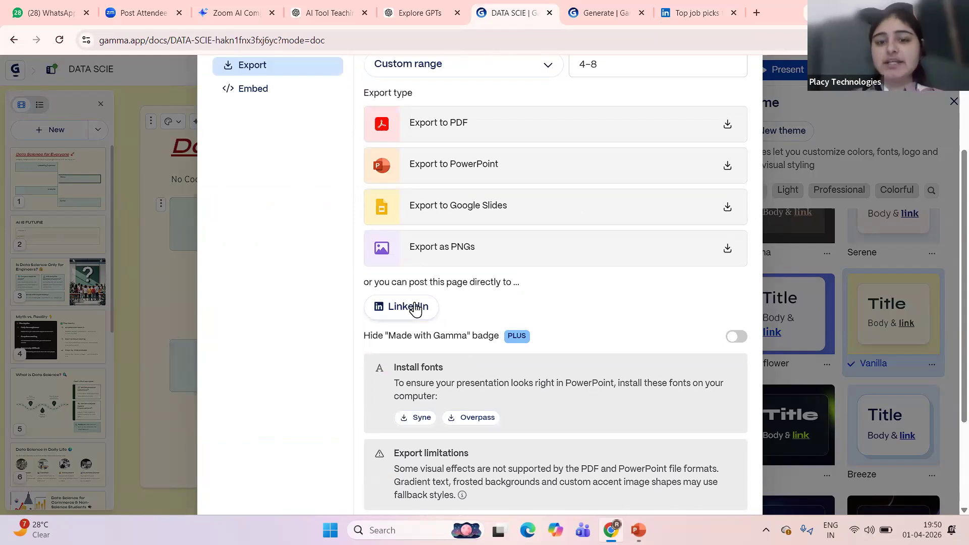
pyautogui.scroll(-2, 508, 314)
pyautogui.scroll(5, 508, 314)
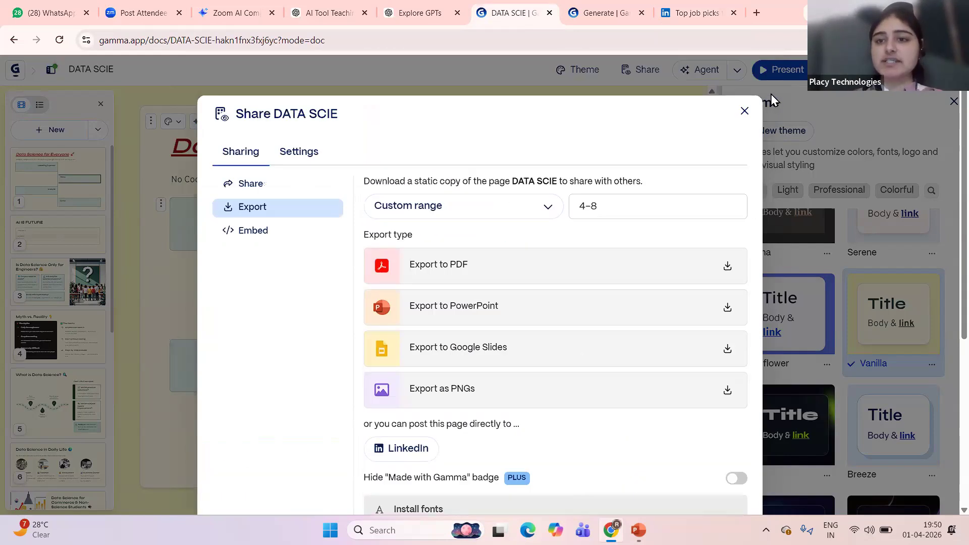
pyautogui.click(744, 112)
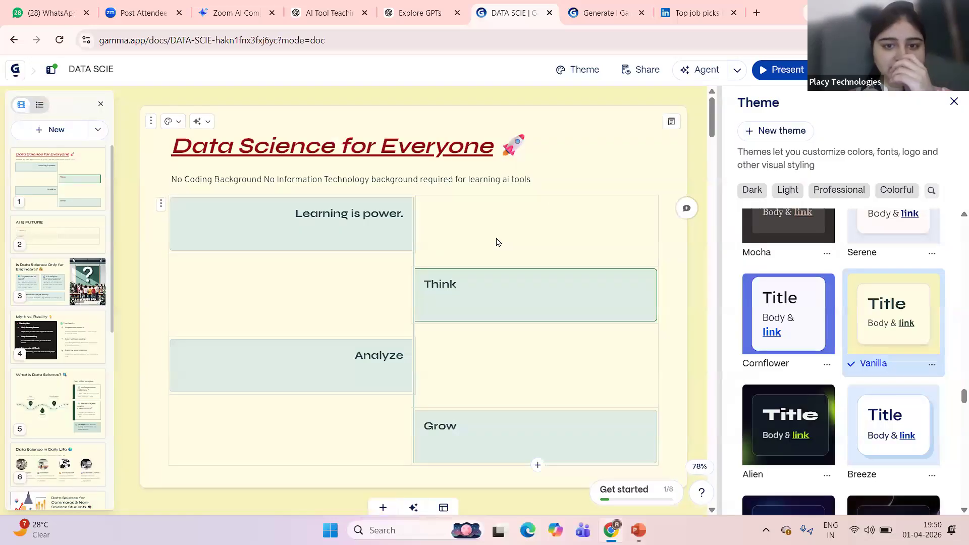
# Open the Agent for the presentation and enter the request EDIT THE THEME in its prompt
pyautogui.scroll(-2, 496, 240)
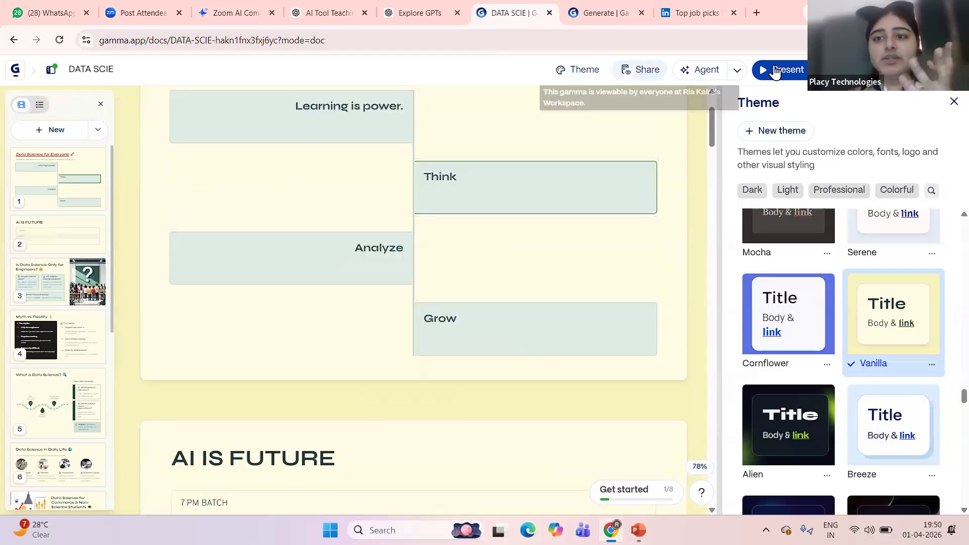
pyautogui.scroll(5, 781, 73)
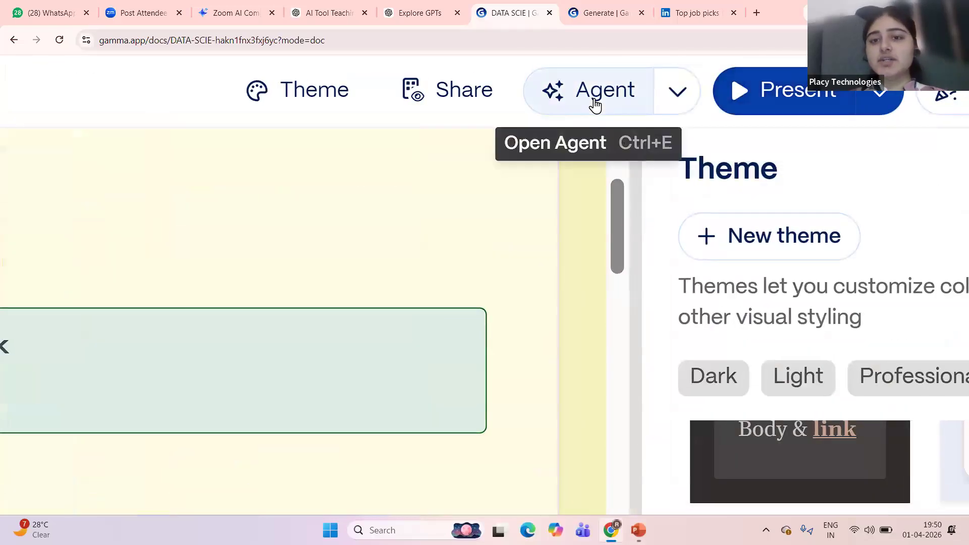
pyautogui.click(596, 104)
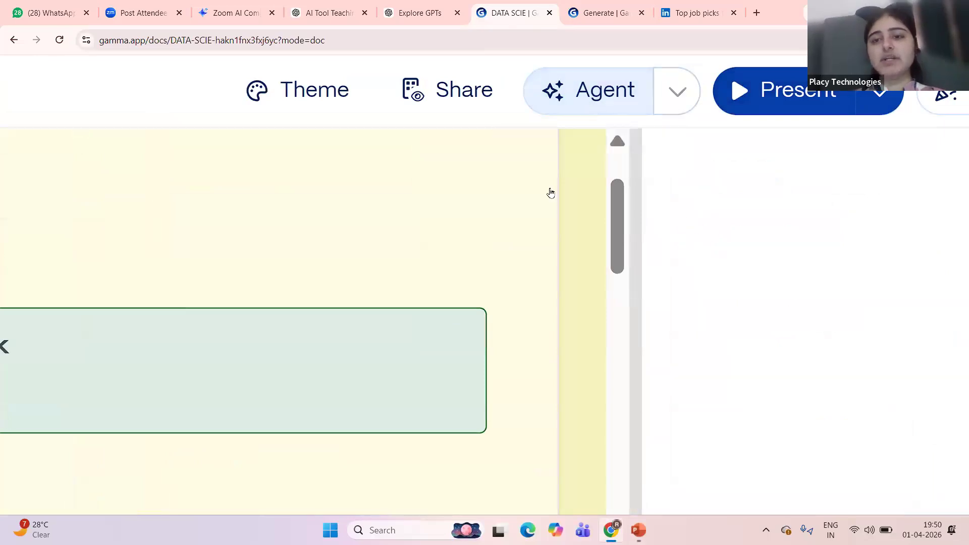
pyautogui.scroll(-3, 549, 190)
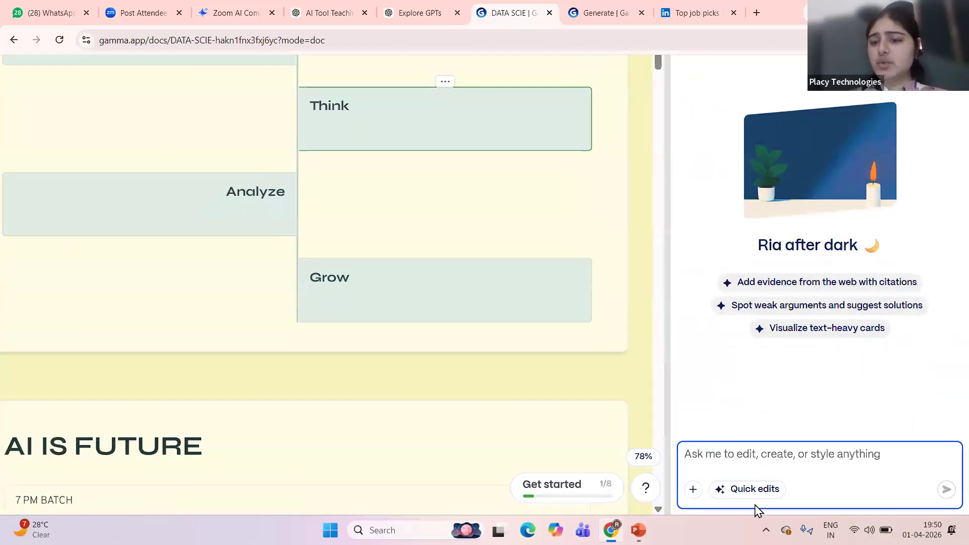
pyautogui.scroll(5, 780, 461)
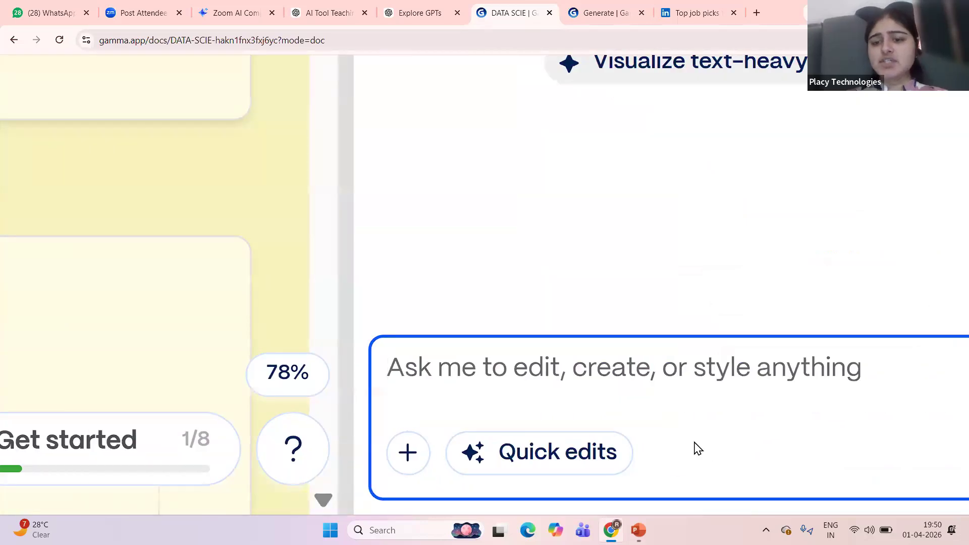
pyautogui.hscroll(2, 698, 449)
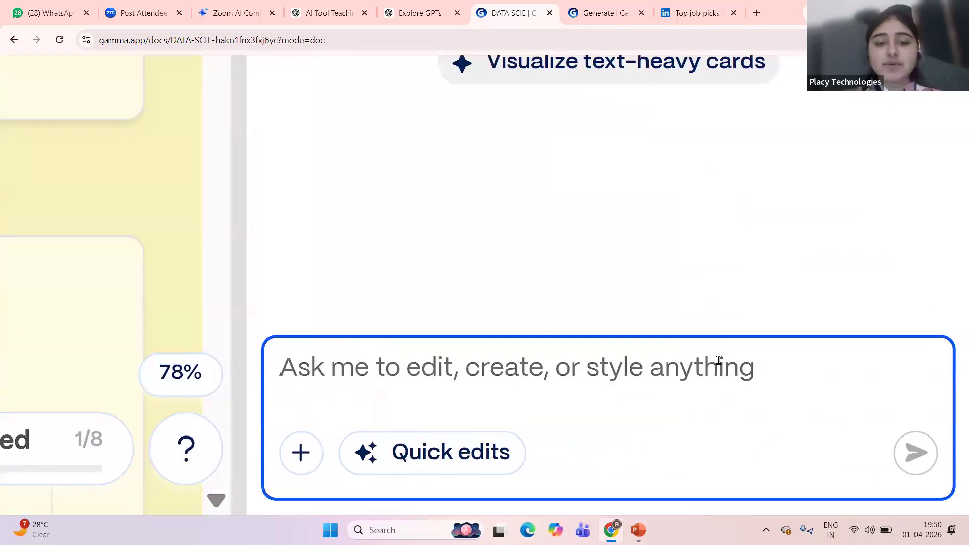
pyautogui.write('HHD')
pyautogui.press('BackSpace')
pyautogui.press('BackSpace')
pyautogui.press('BackSpace')
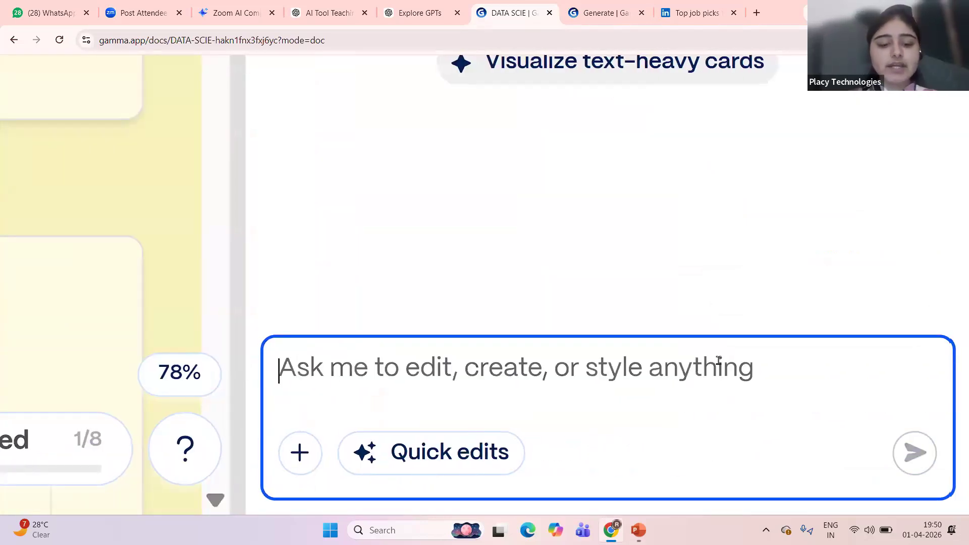
pyautogui.write('EDIT THE THEME')
pyautogui.scroll(-5, 718, 361)
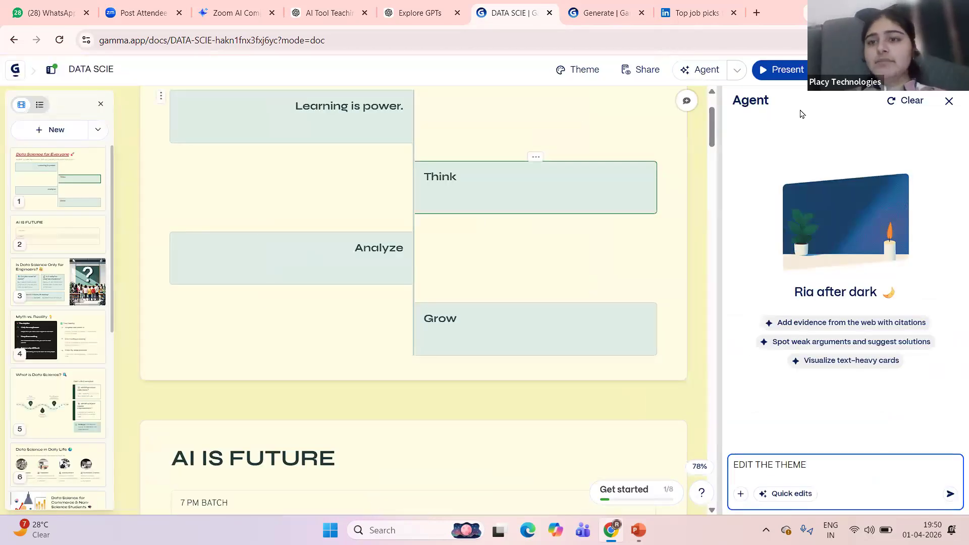
# Start presenting the deck, page forward through the opening cards and return to the Data Science for Everyone title card
pyautogui.scroll(3, 799, 75)
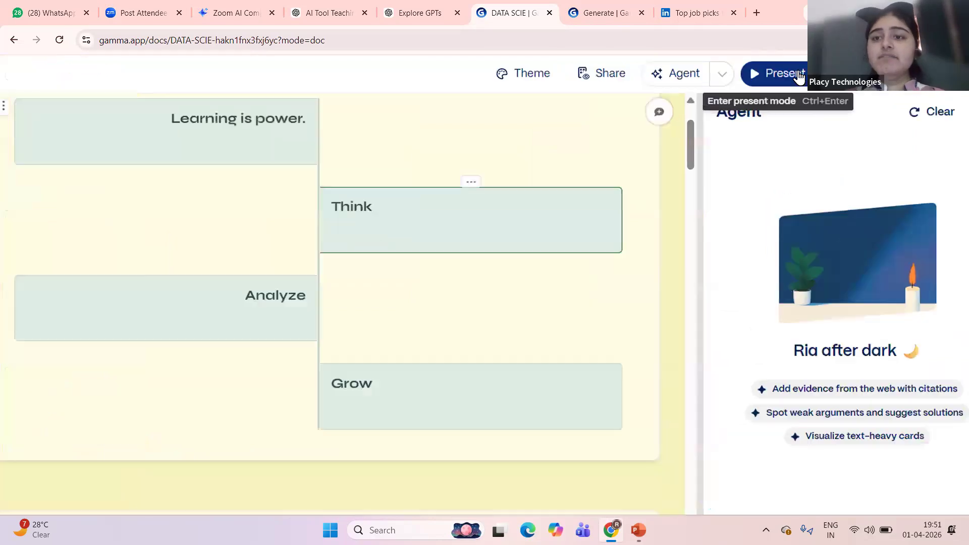
pyautogui.scroll(3, 800, 76)
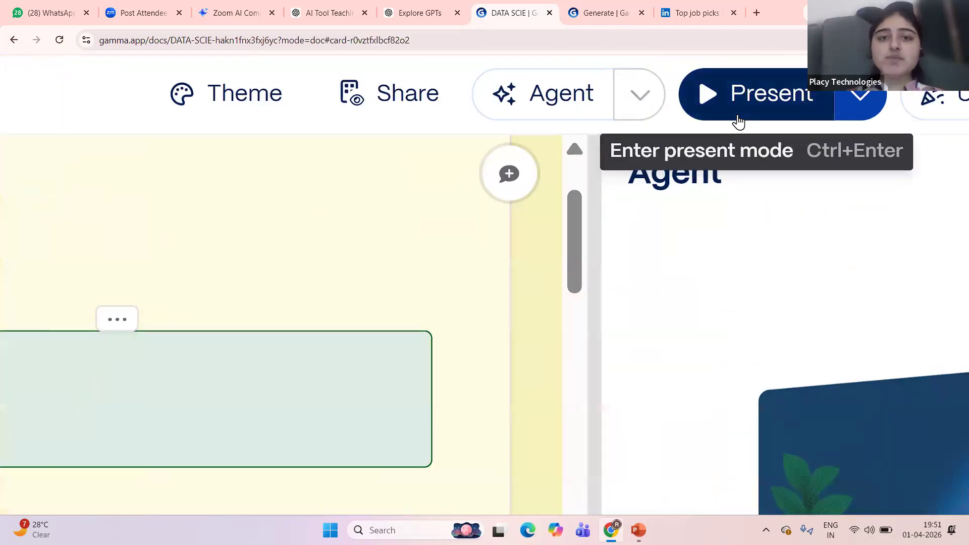
pyautogui.click(738, 121)
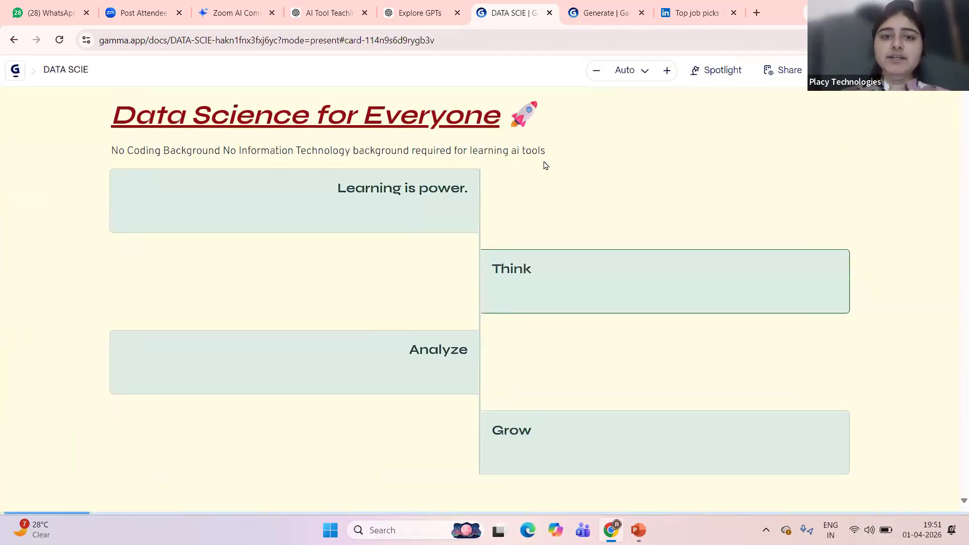
pyautogui.press('Right')
pyautogui.press('Right')
pyautogui.press('Right')
pyautogui.press('Right')
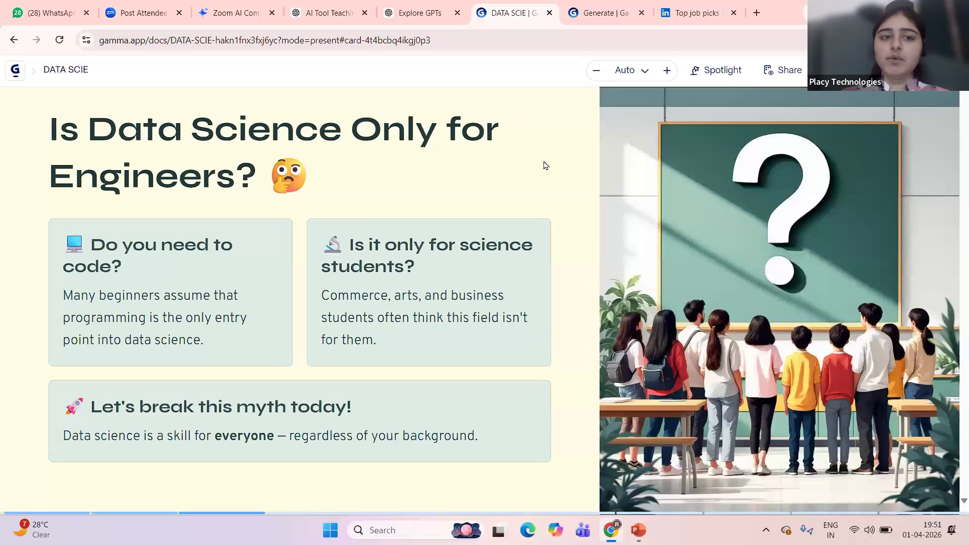
pyautogui.press('Left')
pyautogui.press('Left')
pyautogui.press('Left')
pyautogui.press('Left')
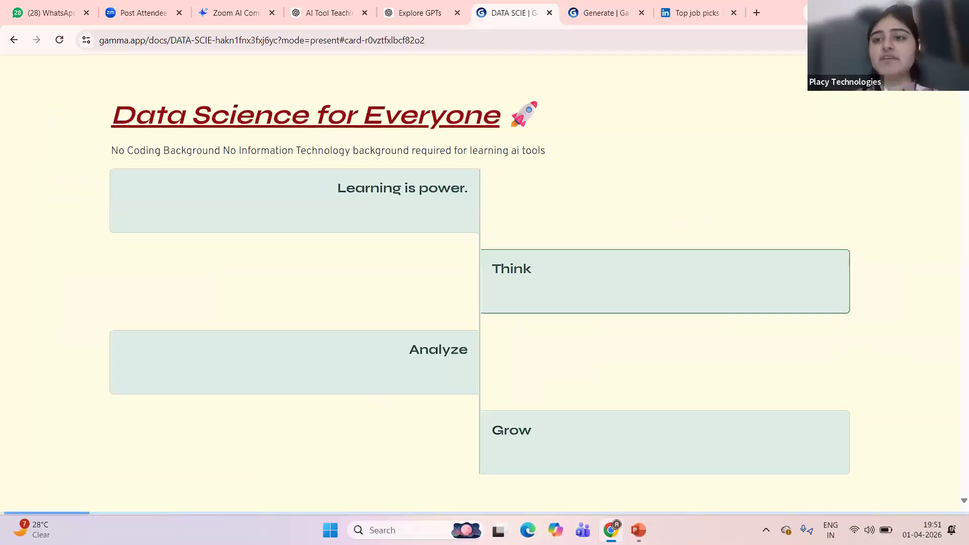
# Turn on Spotlight and step through the highlighted blocks from the title card to the Data Science in Daily Life card
pyautogui.scroll(5, 823, 71)
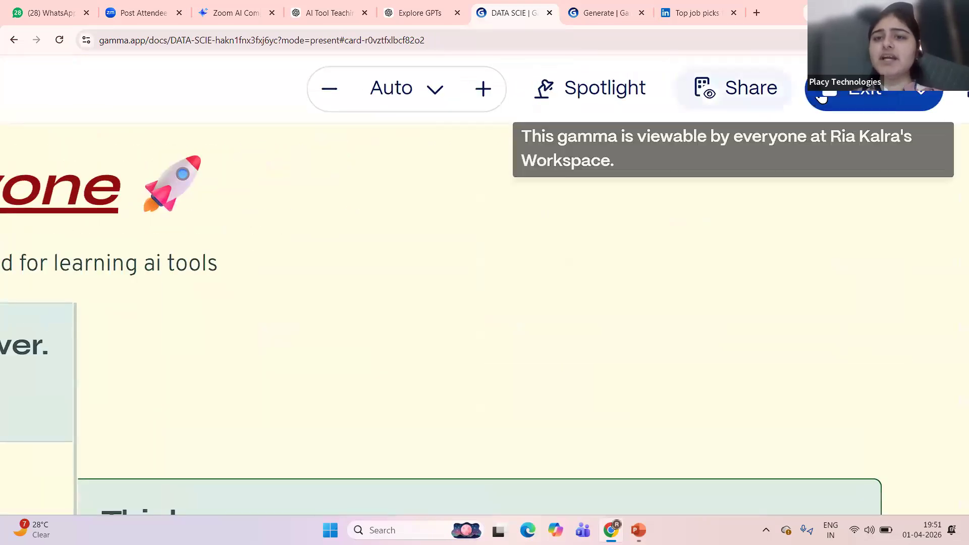
pyautogui.click(607, 90)
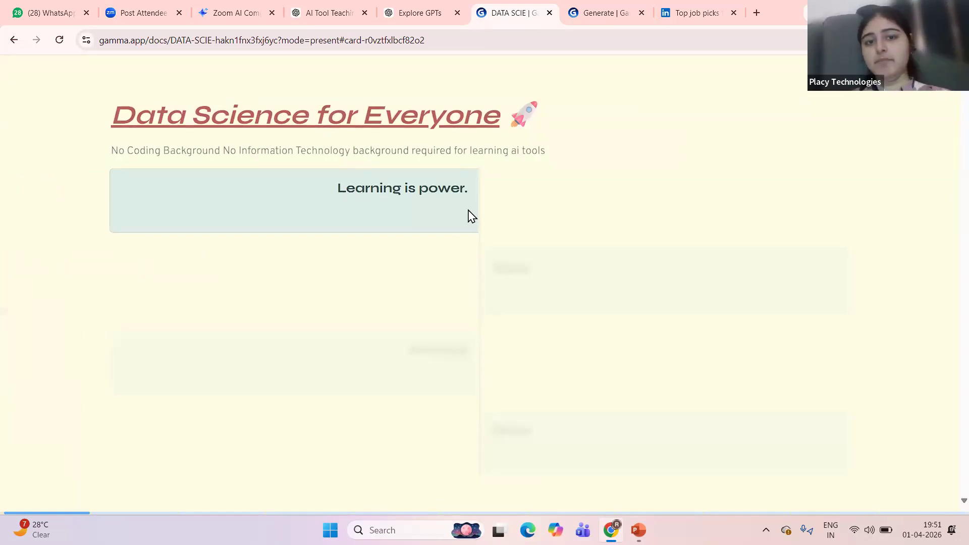
pyautogui.press('Right')
pyautogui.press('Right')
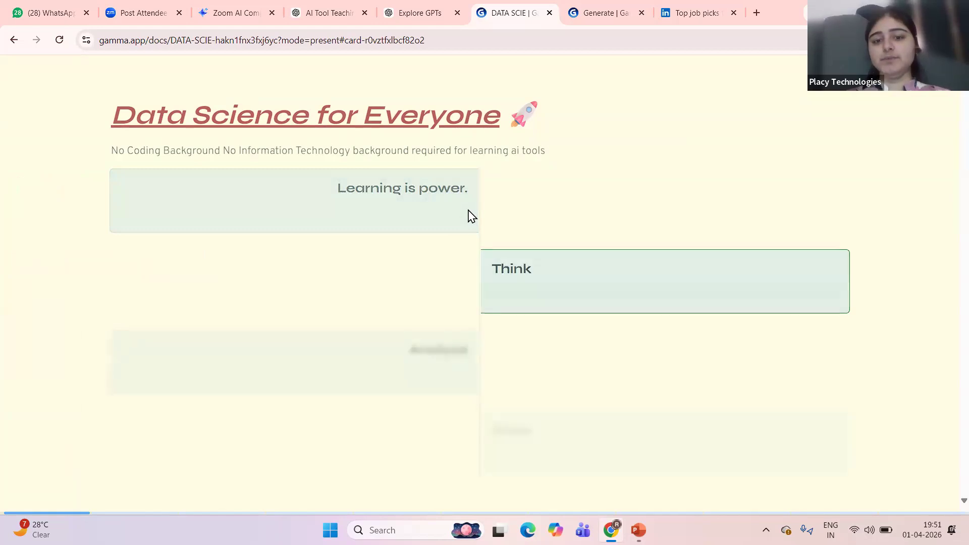
pyautogui.press('Right')
pyautogui.press('Right')
pyautogui.press('Right')
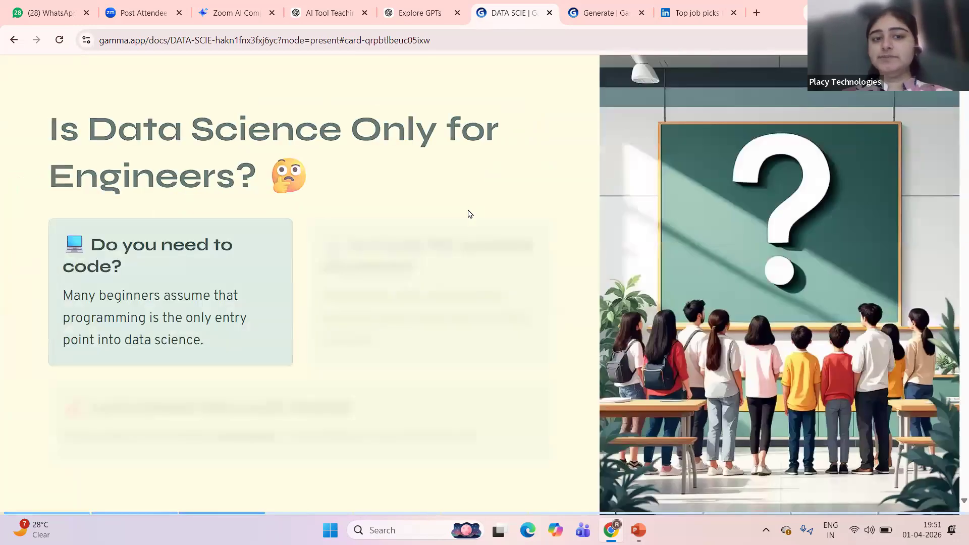
pyautogui.press('Right')
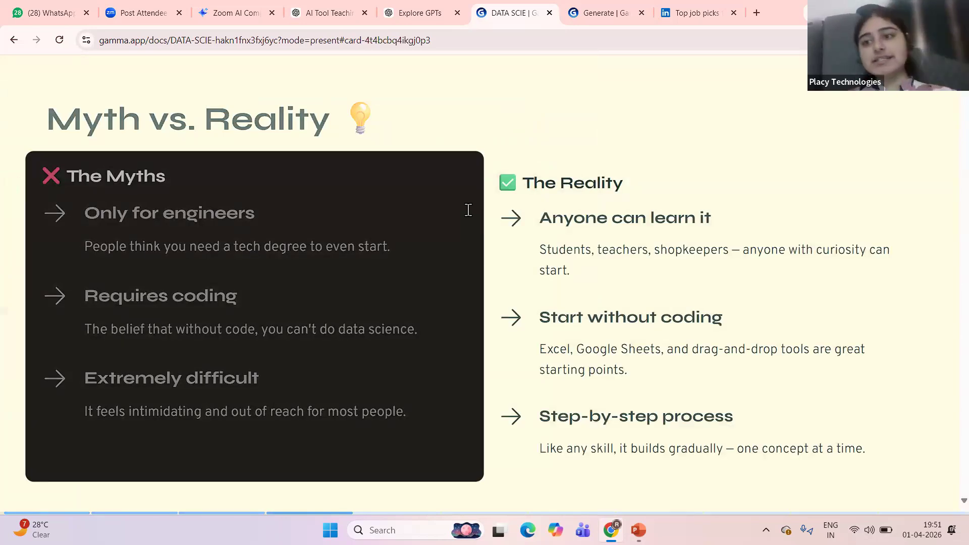
pyautogui.press('Right')
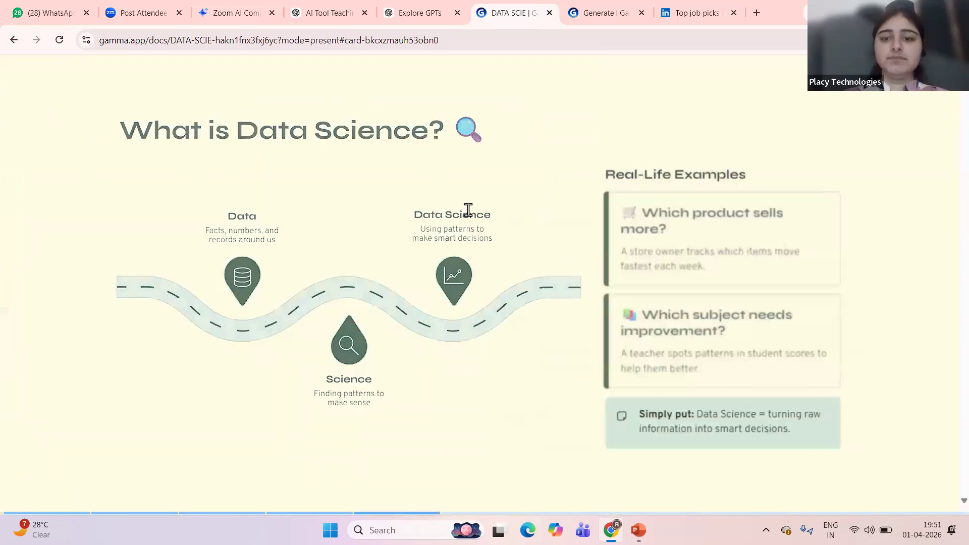
pyautogui.press('Right')
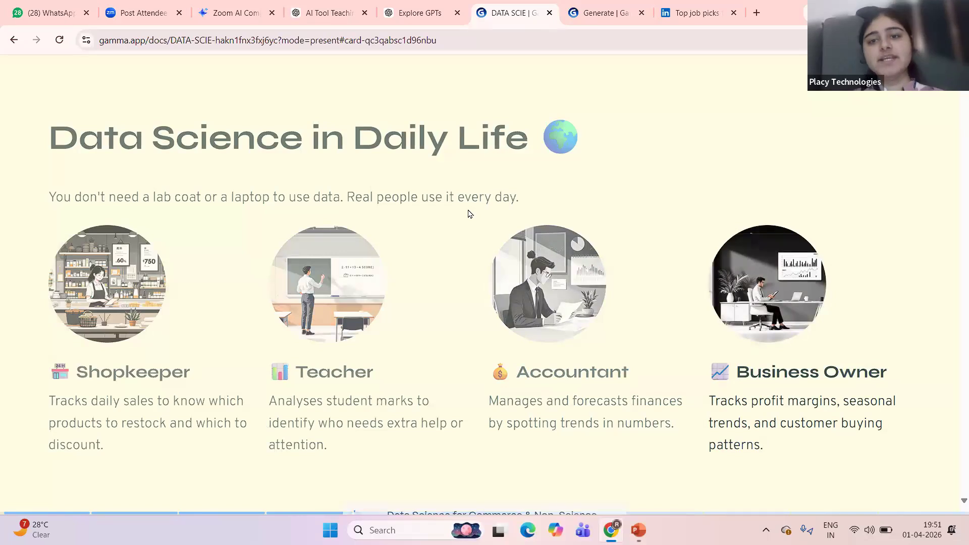
# Glance at the generation outline in the other Gamma tab, return to DATA SCIE and exit present mode
pyautogui.click(608, 15)
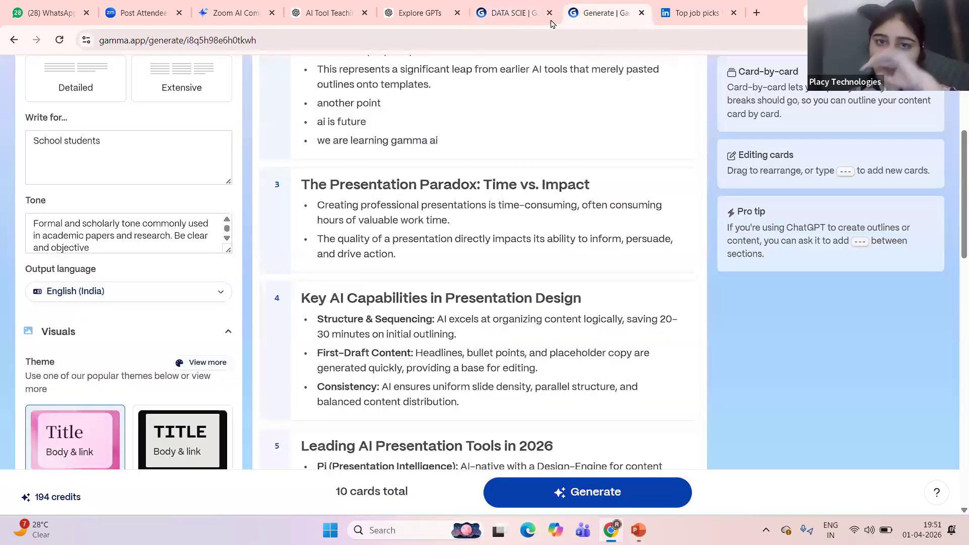
pyautogui.click(527, 17)
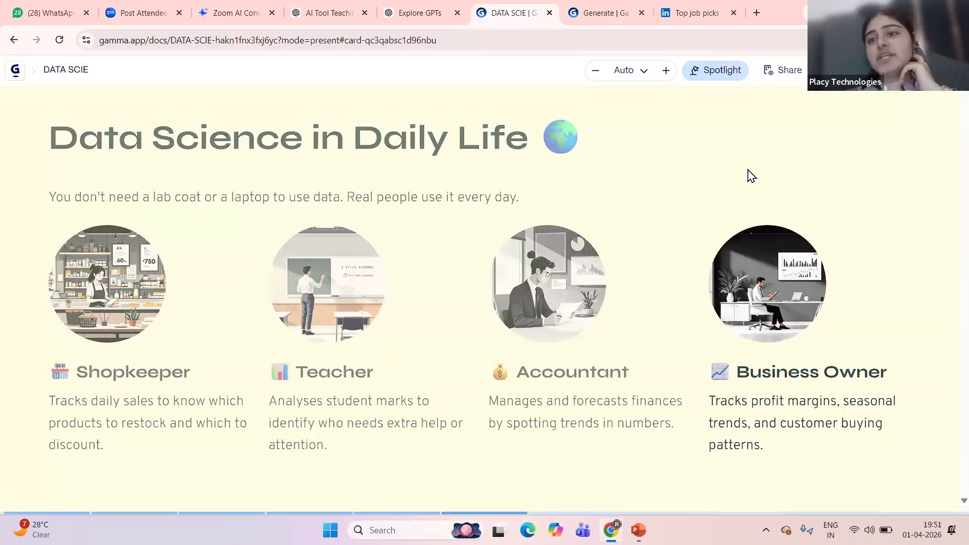
pyautogui.press('Escape')
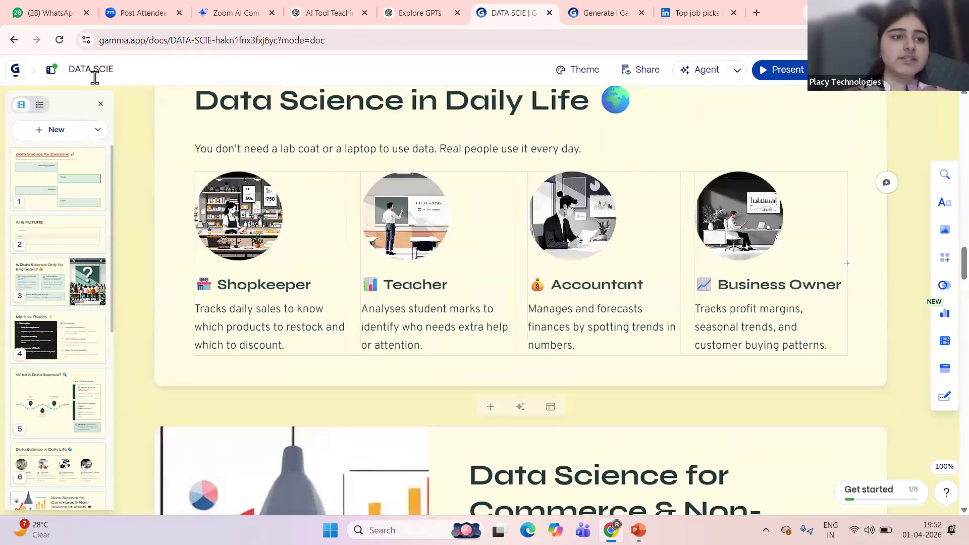
# Go back to Gamma's Create with AI page and start a new creation with Paste in text
pyautogui.hotkey('alt', 'Left')
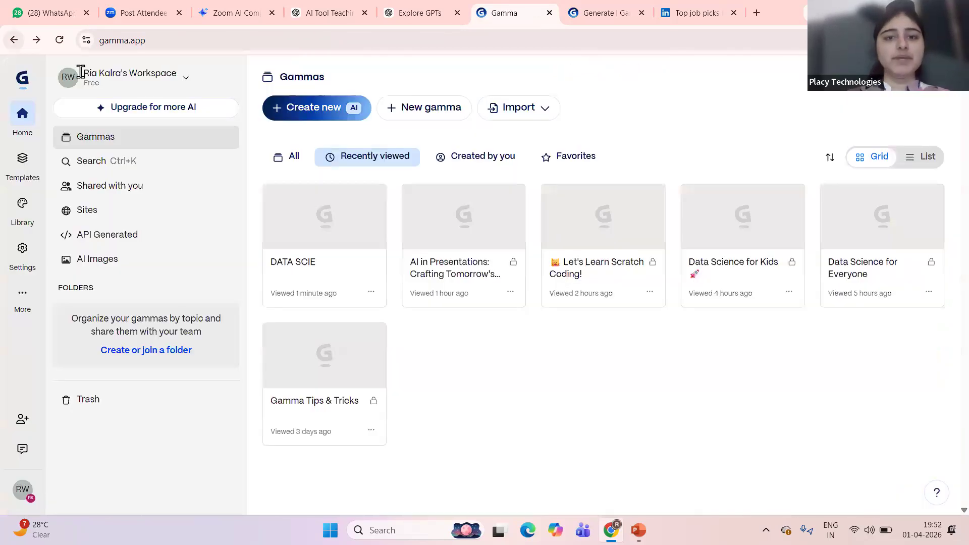
pyautogui.scroll(-3, 361, 226)
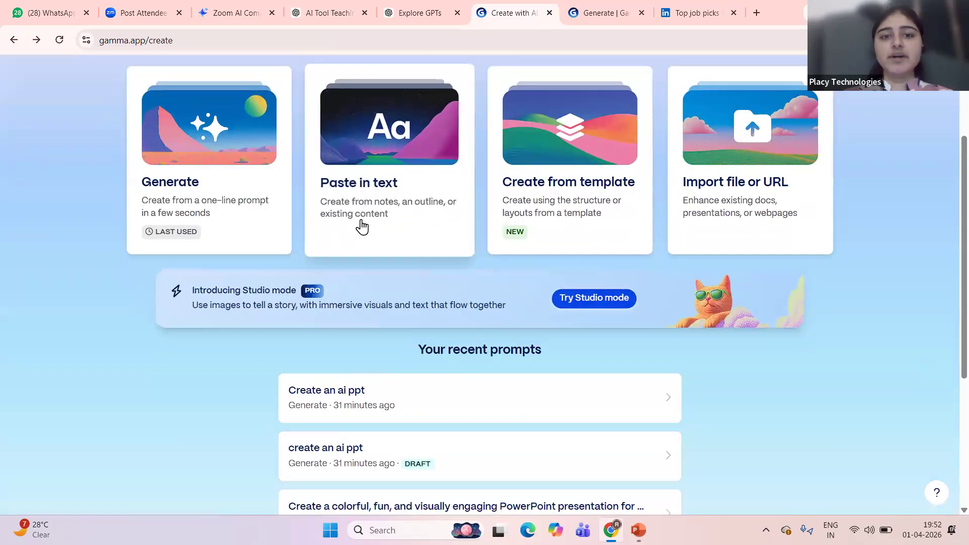
pyautogui.scroll(5, 363, 218)
pyautogui.scroll(-5, 390, 212)
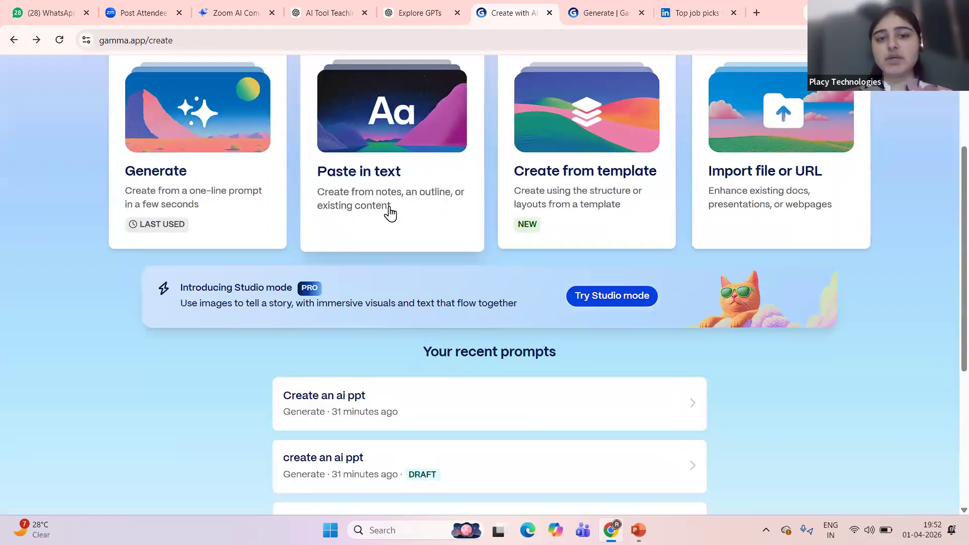
pyautogui.click(390, 212)
pyautogui.scroll(-3, 433, 417)
pyautogui.scroll(5, 432, 418)
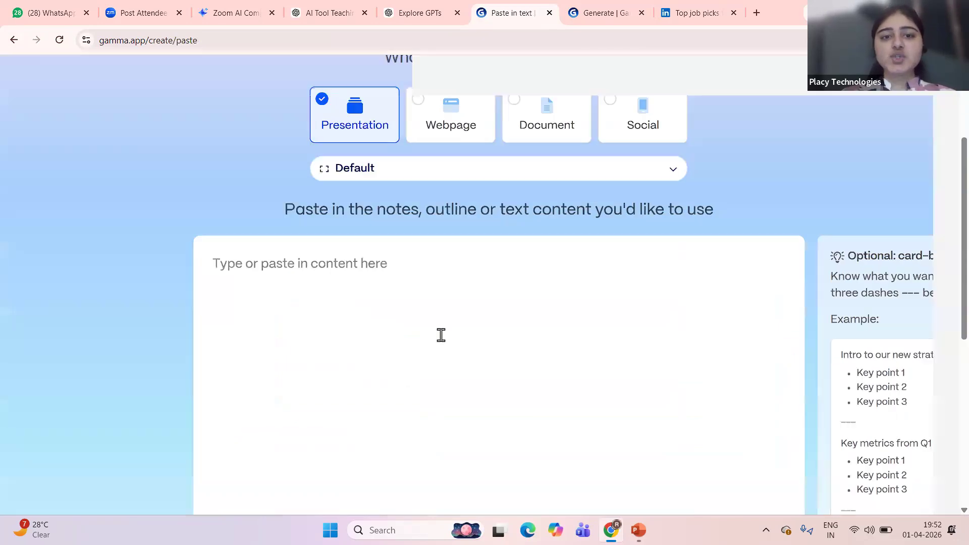
# Enter CREATE A PPT WITH THIS MY SELF CONTENT as the first line of the content and start a new line
pyautogui.click(439, 278)
pyautogui.write('CREATE A PPT')
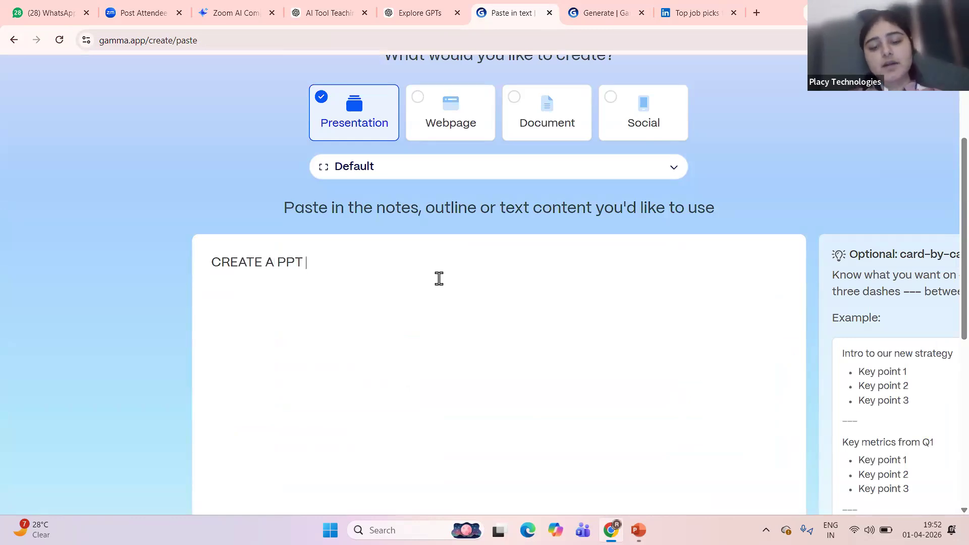
pyautogui.write(' WITH THIS OCN')
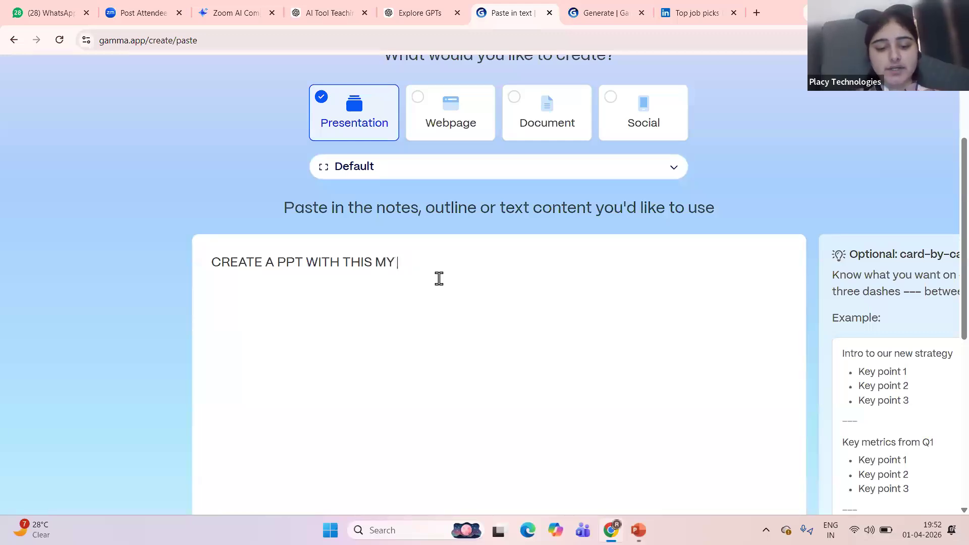
pyautogui.write('ONTENT')
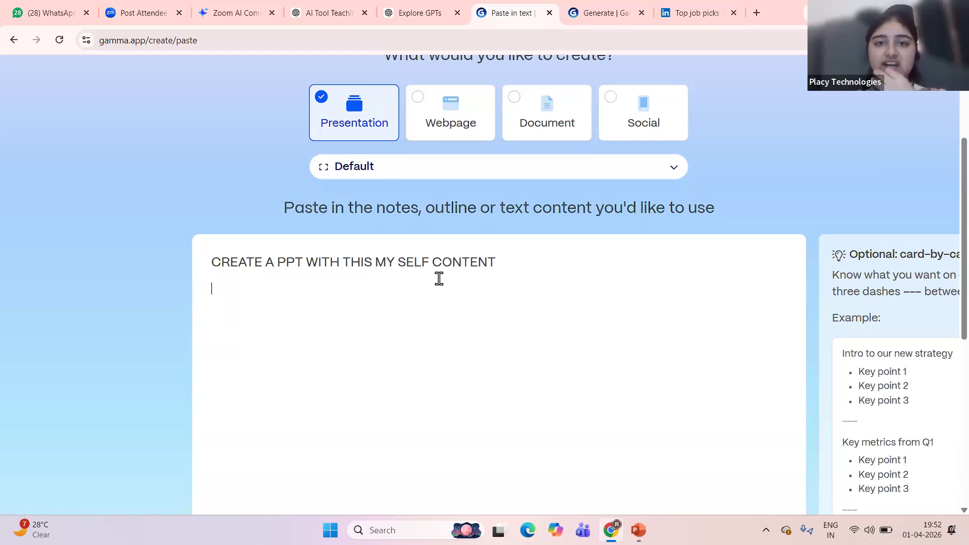
pyautogui.scroll(3, 419, 135)
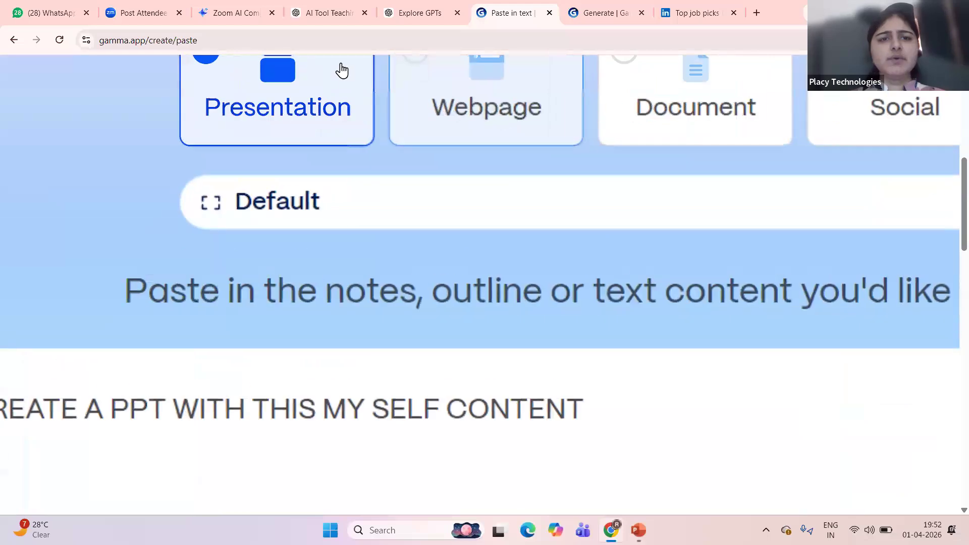
# Switch to the AI tools chat in ChatGPT and copy the full 10-slide Gamma prompt response, from its introduction through the design instructions
pyautogui.click(329, 13)
pyautogui.scroll(2, 530, 368)
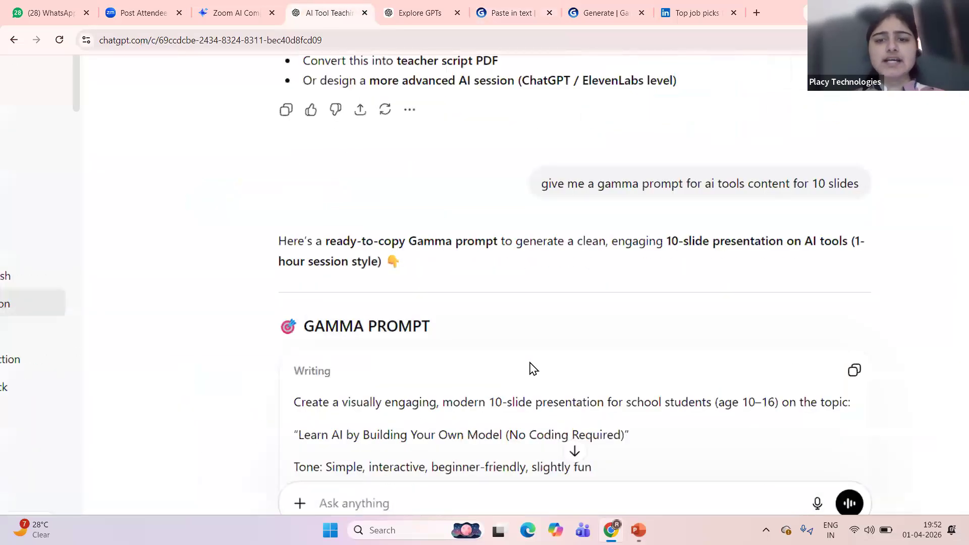
pyautogui.scroll(3, 530, 368)
pyautogui.hscroll(5, 371, 277)
pyautogui.scroll(2, 370, 277)
pyautogui.hscroll(2, 340, 185)
pyautogui.scroll(2, 339, 186)
pyautogui.scroll(1, 337, 258)
pyautogui.hscroll(3, 439, 299)
pyautogui.moveTo(439, 300); pyautogui.dragTo(679, 274)
pyautogui.click(679, 273)
pyautogui.scroll(-3, 679, 274)
pyautogui.hscroll(-3, 680, 274)
pyautogui.scroll(-3, 679, 274)
pyautogui.scroll(-15, 525, 323)
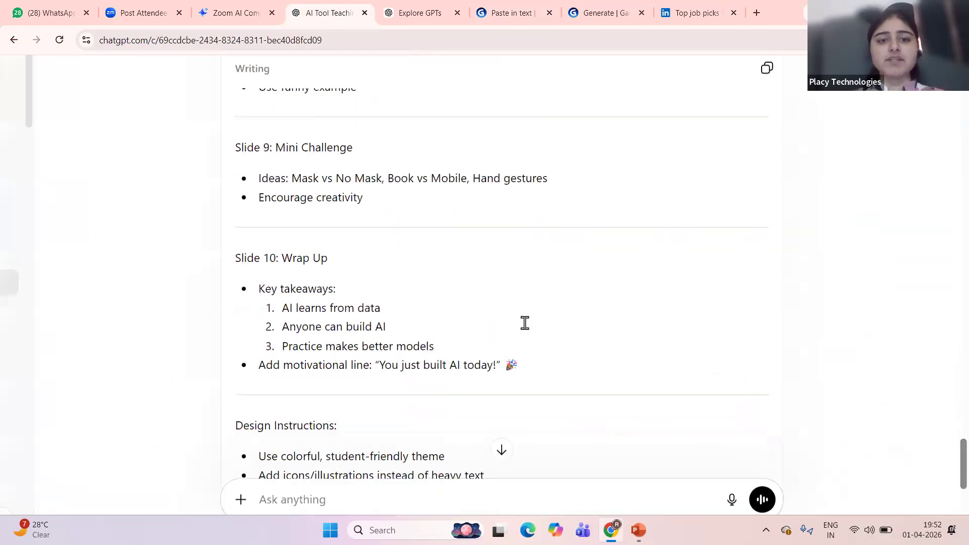
pyautogui.scroll(-10, 525, 324)
pyautogui.click(228, 322)
# Return to Gamma's Paste in text page and paste the copied 10-slide AI tools prompt below the first line
pyautogui.click(530, 10)
pyautogui.hotkey('ctrl', '0')
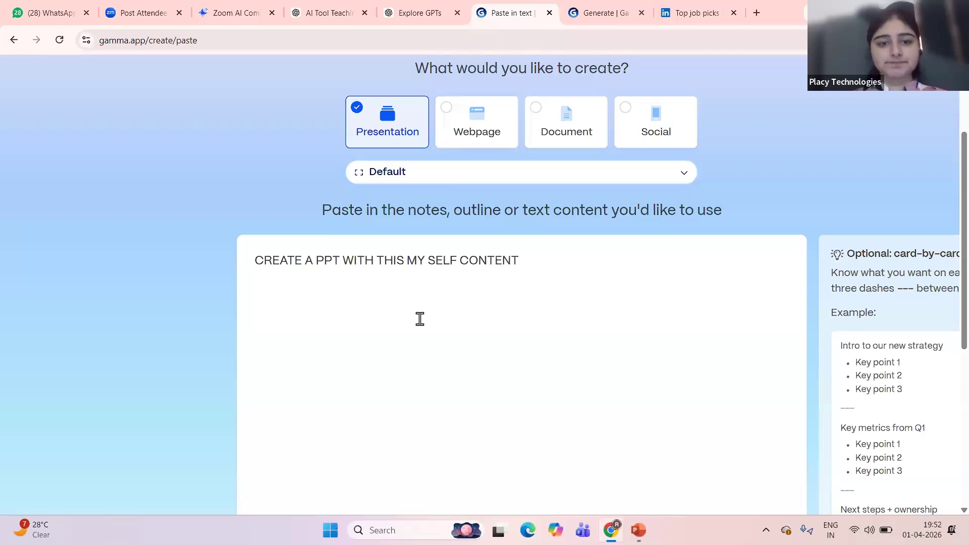
pyautogui.hotkey('ctrl', 'v')
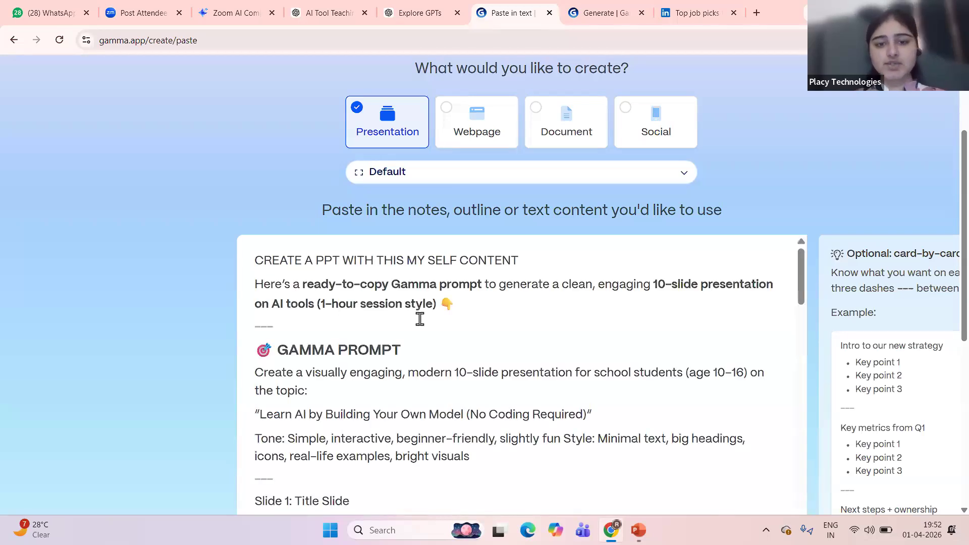
# Delete the introduction and GAMMA PROMPT heading from the pasted content, plus the closing "If you want, I can also" suggestions
pyautogui.keyDown('shift'); pyautogui.click(242, 279); pyautogui.keyUp('shift')
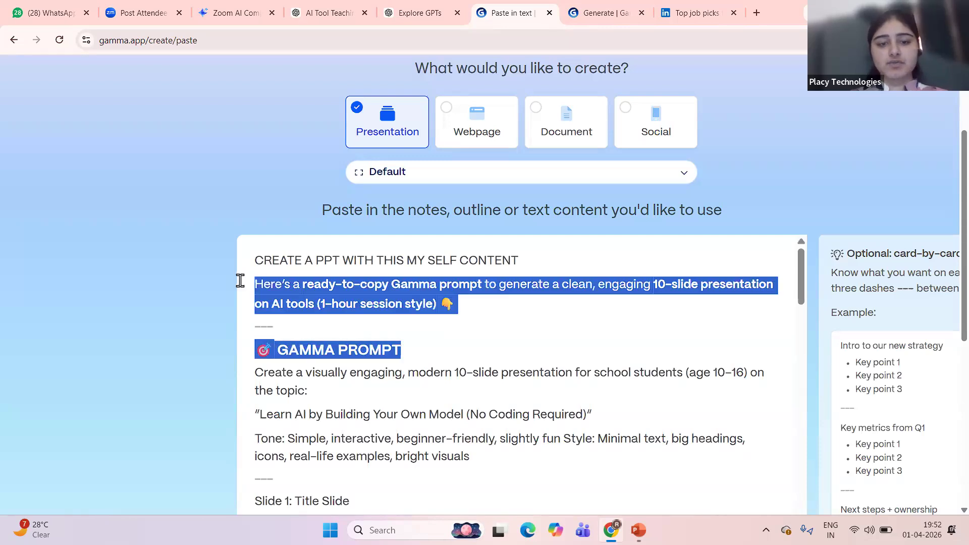
pyautogui.press('BackSpace')
pyautogui.scroll(-15, 396, 381)
pyautogui.scroll(-10, 395, 381)
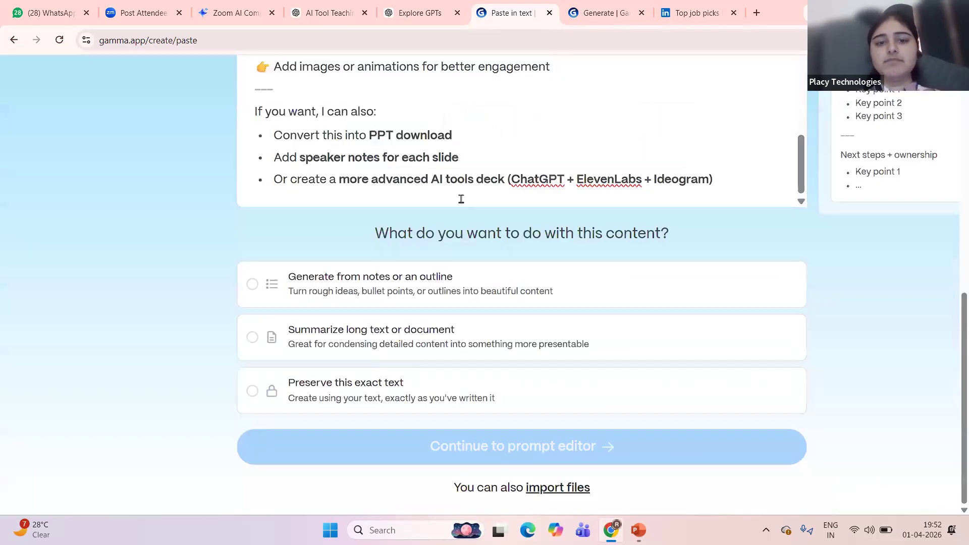
pyautogui.moveTo(253, 112); pyautogui.dragTo(758, 192)
pyautogui.press('BackSpace')
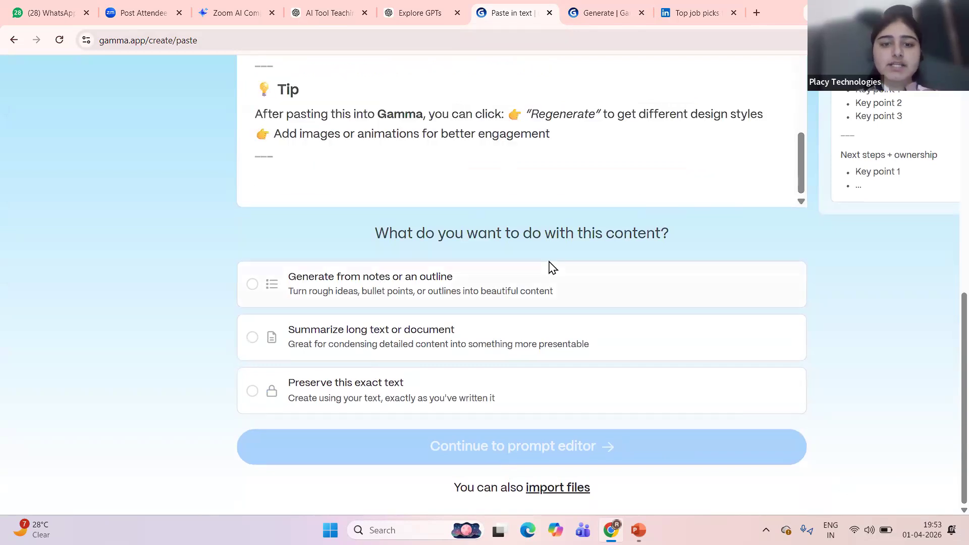
# Choose Generate from notes or an outline as the way to handle the pasted content
pyautogui.scroll(5, 548, 261)
pyautogui.scroll(-5, 228, 298)
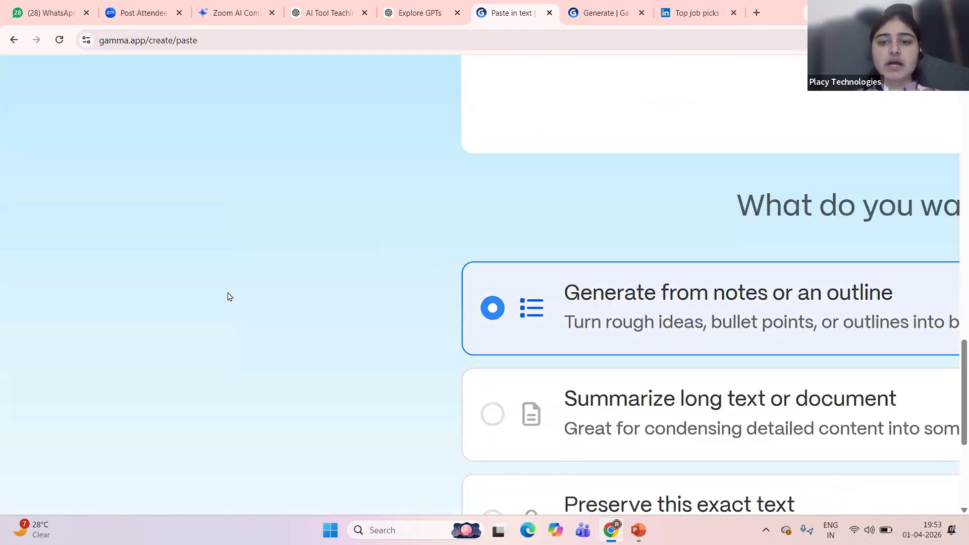
pyautogui.scroll(20, 229, 291)
pyautogui.scroll(-20, 504, 367)
pyautogui.scroll(-7, 504, 367)
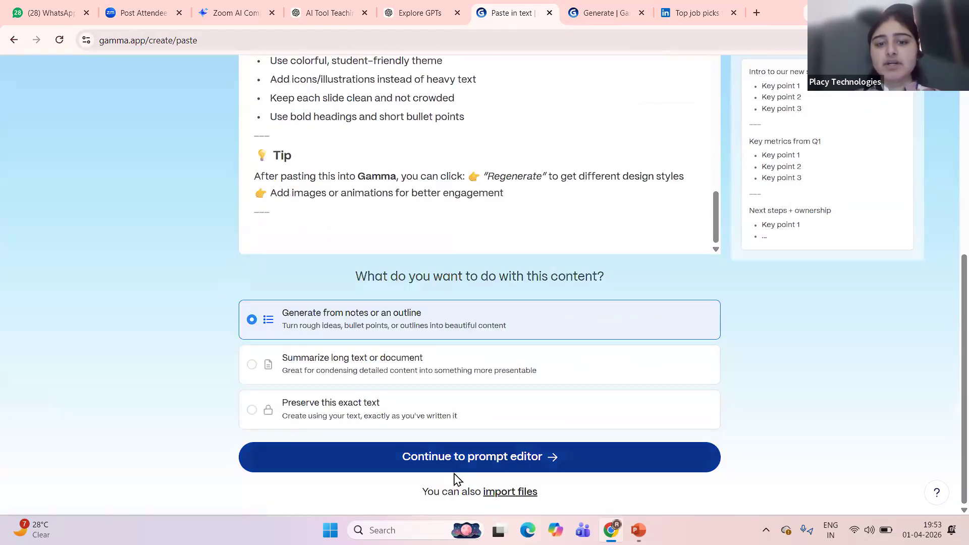
pyautogui.scroll(5, 480, 465)
pyautogui.scroll(-5, 477, 467)
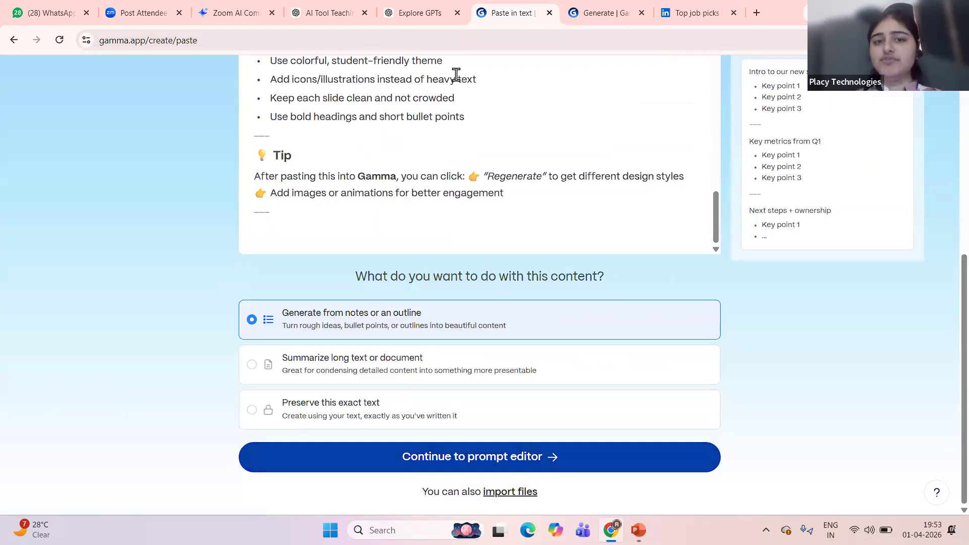
pyautogui.scroll(10, 457, 151)
pyautogui.scroll(10, 461, 275)
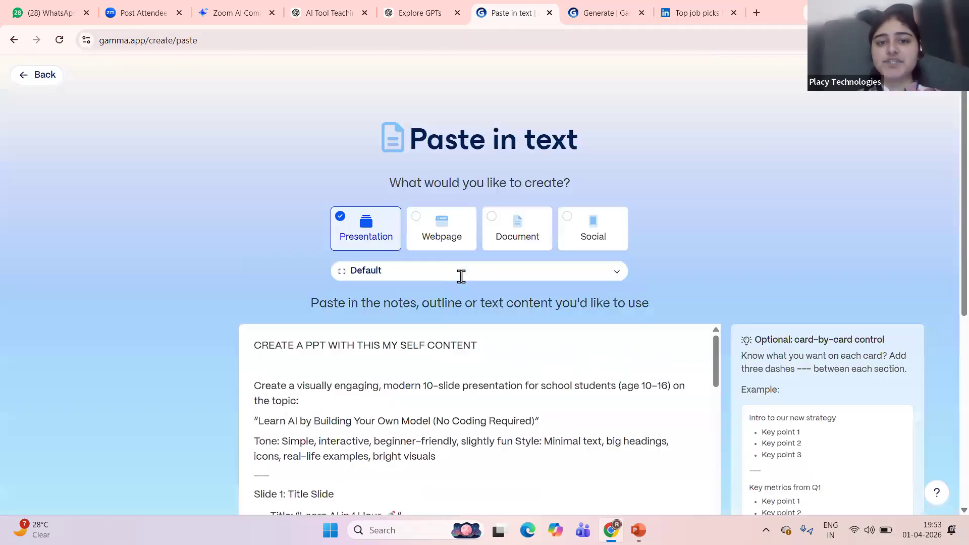
# Switch the type of creation from Presentation to Webpage, Document and finally Social
pyautogui.click(457, 238)
pyautogui.scroll(5, 459, 238)
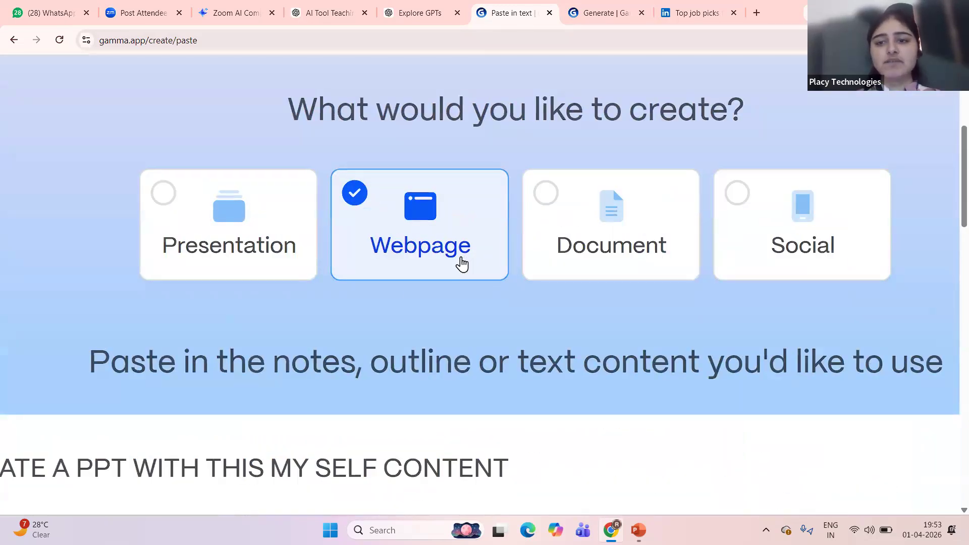
pyautogui.click(606, 233)
pyautogui.hscroll(4, 606, 232)
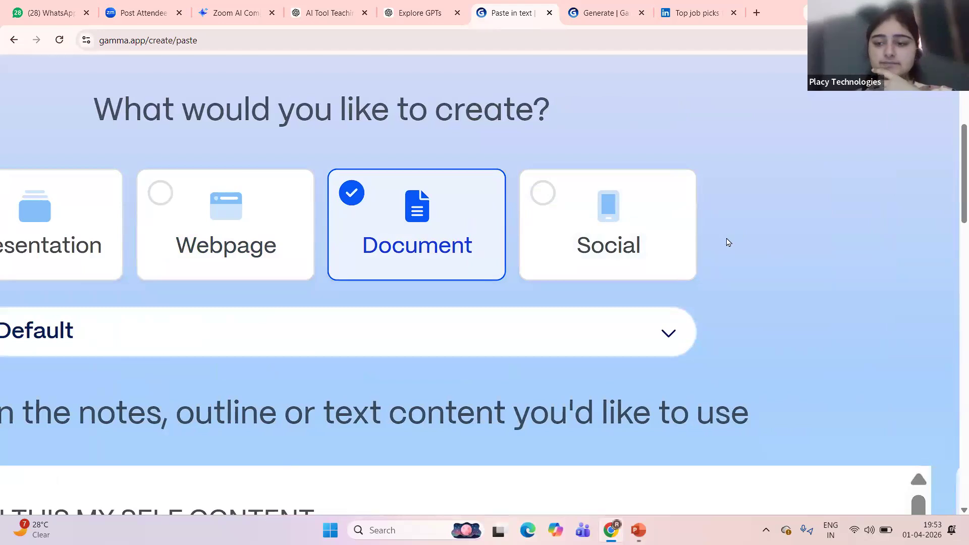
pyautogui.click(596, 214)
pyautogui.scroll(-4, 596, 214)
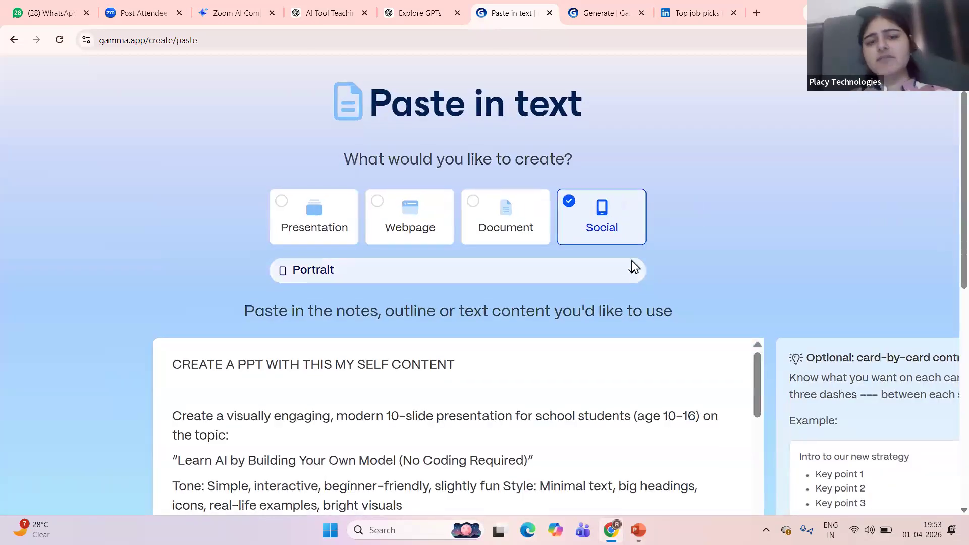
pyautogui.scroll(-1, 632, 266)
pyautogui.scroll(-8, 584, 245)
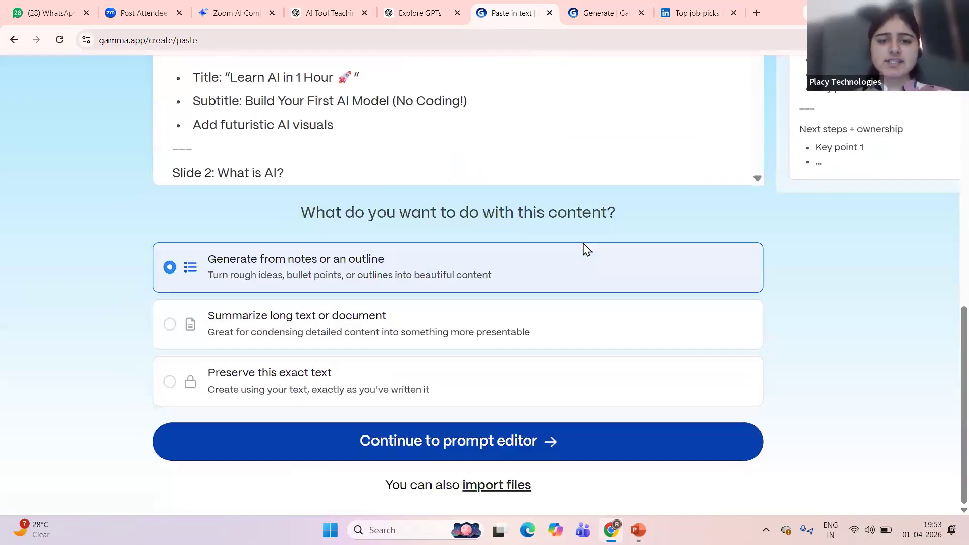
# Set the page format of the Social creation to Square
pyautogui.scroll(10, 584, 247)
pyautogui.scroll(-2, 583, 250)
pyautogui.scroll(-2, 583, 251)
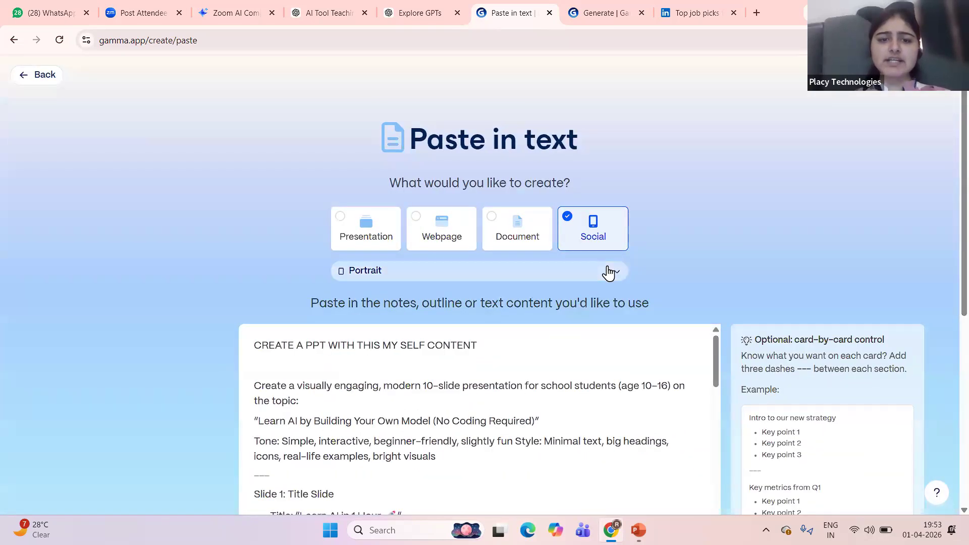
pyautogui.click(611, 270)
pyautogui.click(460, 260)
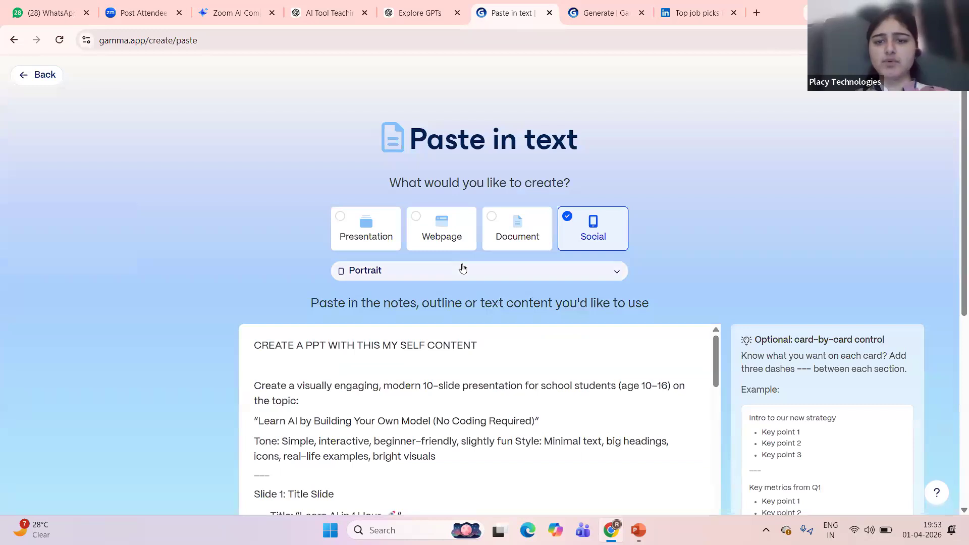
pyautogui.click(461, 268)
pyautogui.click(394, 324)
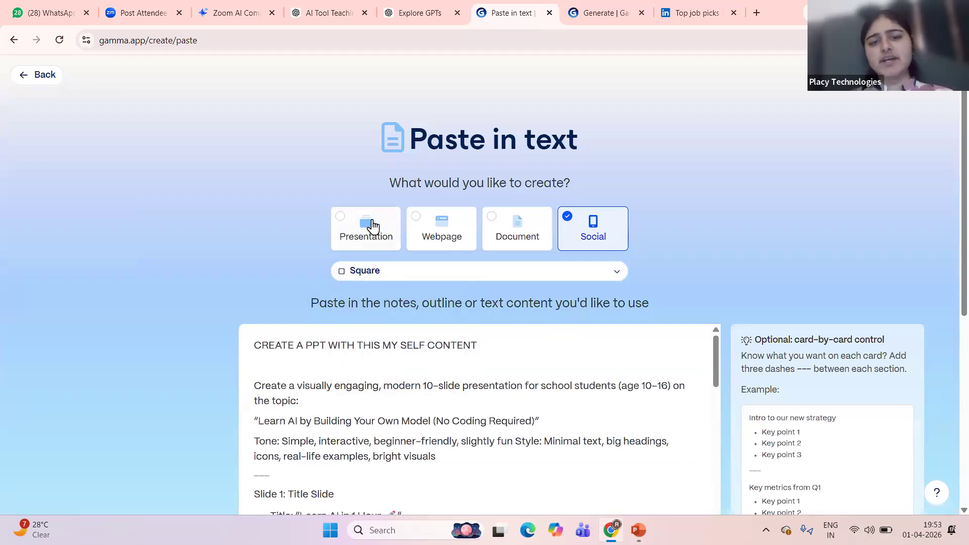
# Change the type of creation to Webpage
pyautogui.click(442, 226)
pyautogui.scroll(5, 488, 227)
pyautogui.scroll(2, 488, 227)
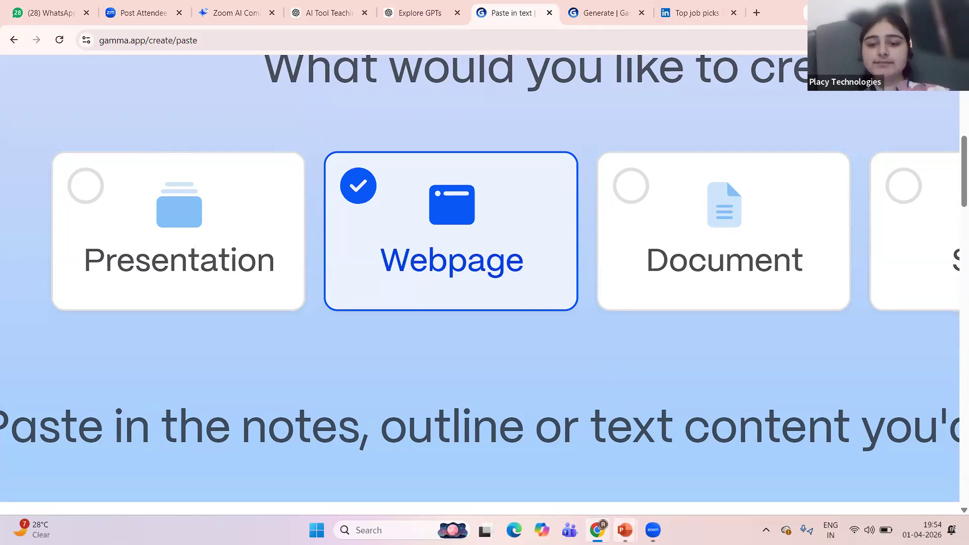
pyautogui.moveTo(625, 530)
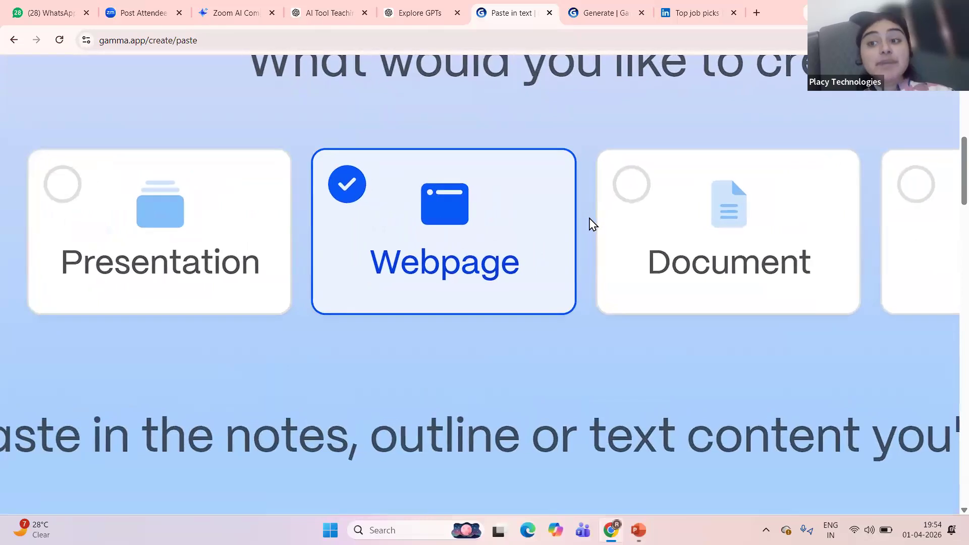
pyautogui.scroll(-5, 593, 225)
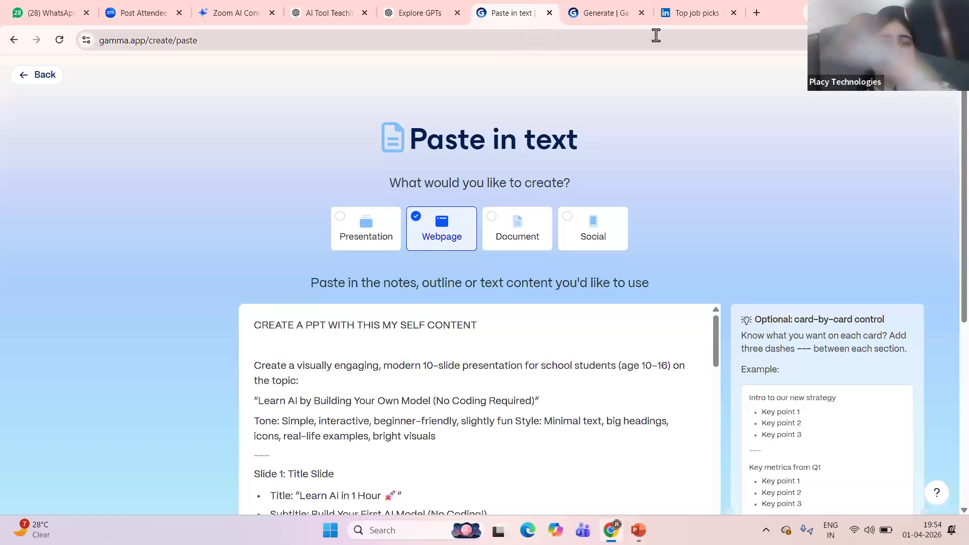
pyautogui.scroll(5, 626, 130)
pyautogui.scroll(-5, 262, 294)
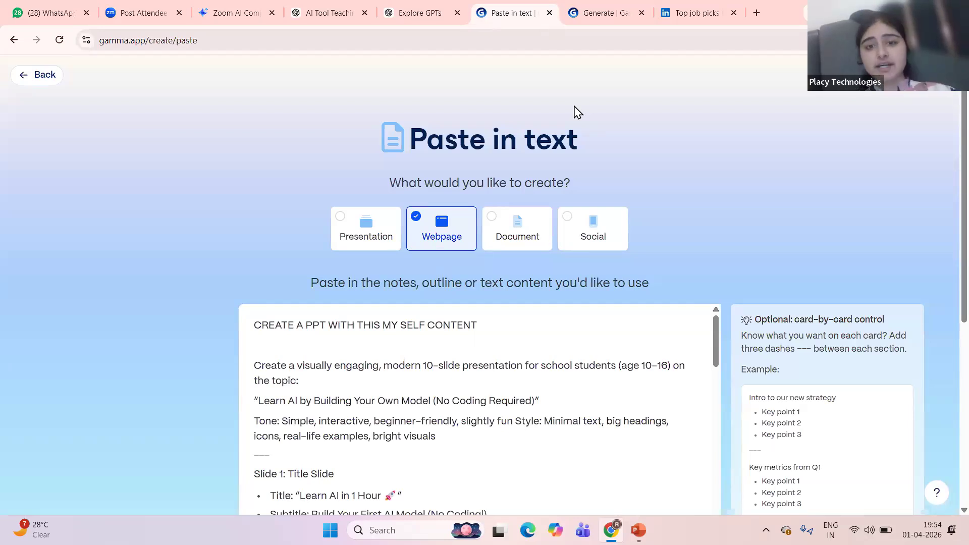
# Cycle the type of creation through Document, Social and Presentation, ending on Webpage
pyautogui.click(525, 221)
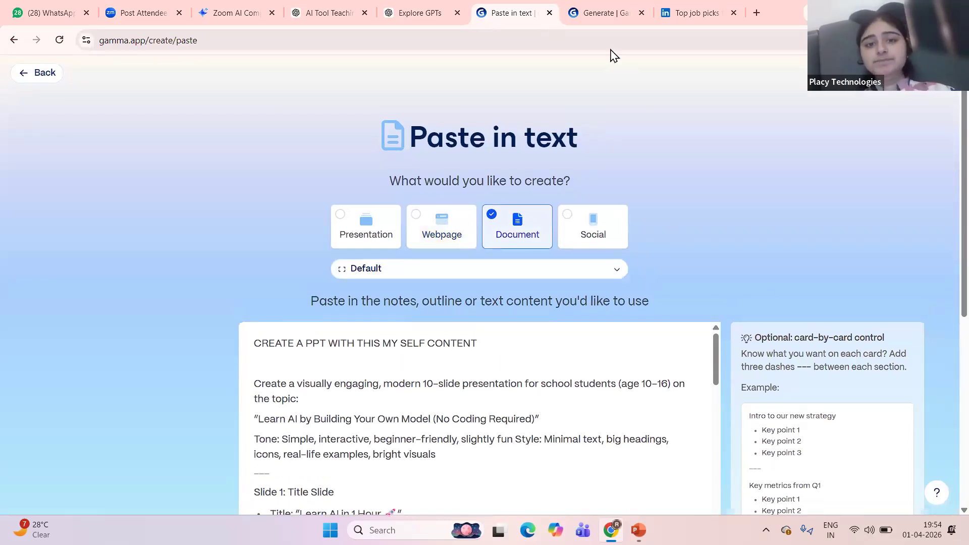
pyautogui.click(624, 236)
pyautogui.click(340, 236)
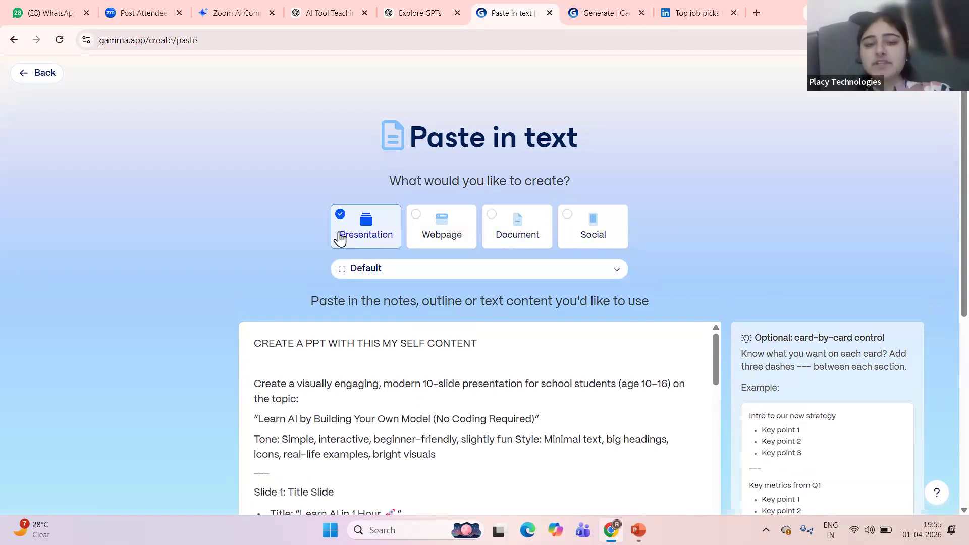
pyautogui.click(451, 242)
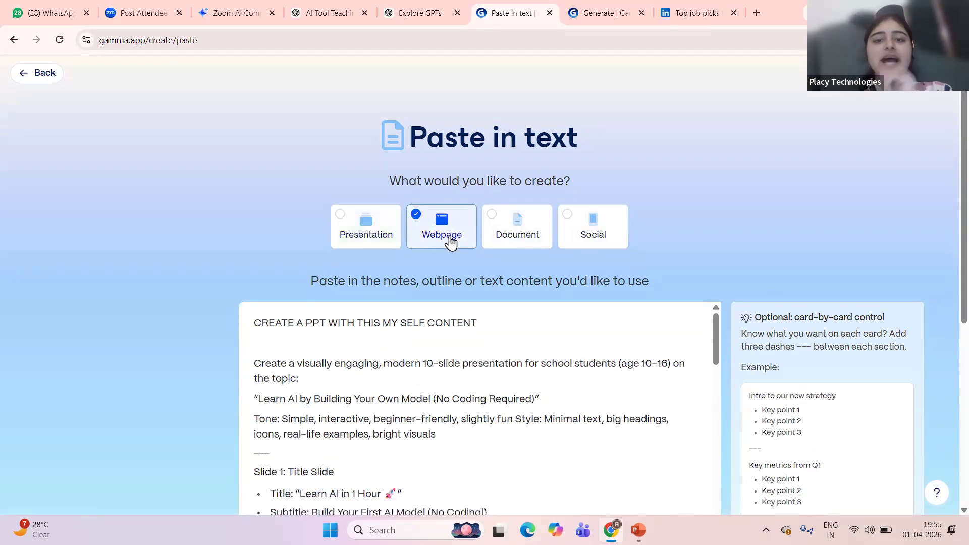
# Leave the Paste in text page for Create with AI and open the Create from template gallery
pyautogui.click(81, 74)
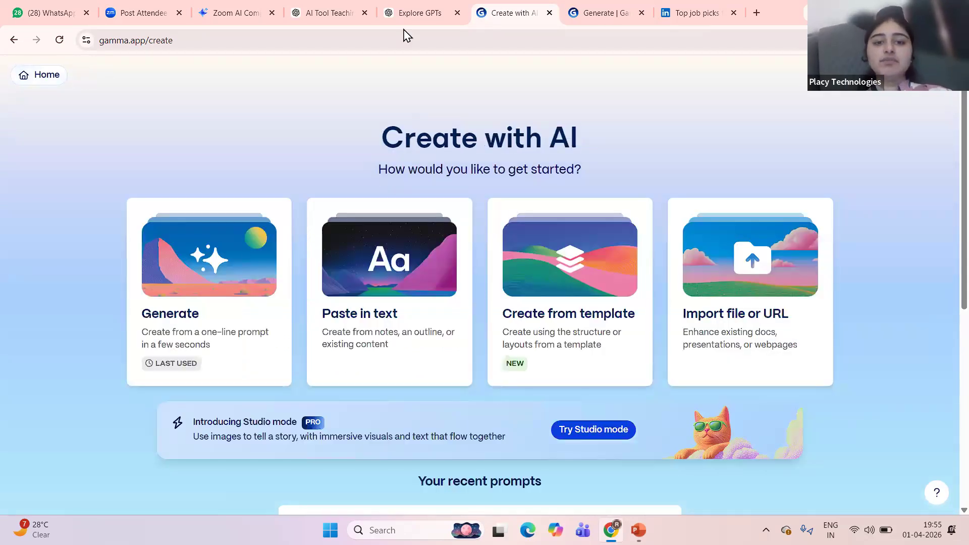
pyautogui.scroll(3, 646, 242)
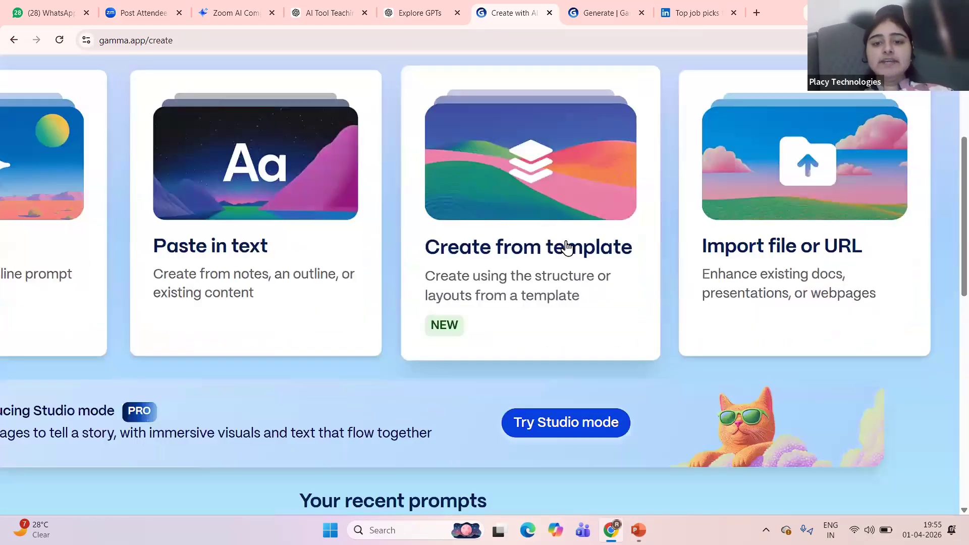
pyautogui.click(567, 247)
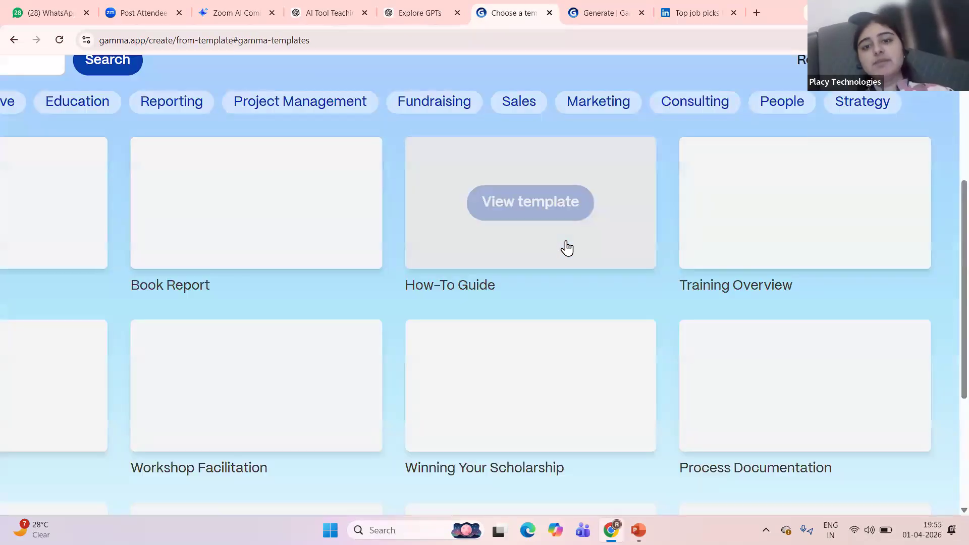
# Browse the Gamma template gallery to examine the available presentation designs
pyautogui.hotkey('ctrl', '-')
pyautogui.hotkey('ctrl', '-')
pyautogui.scroll(-3, 680, 231)
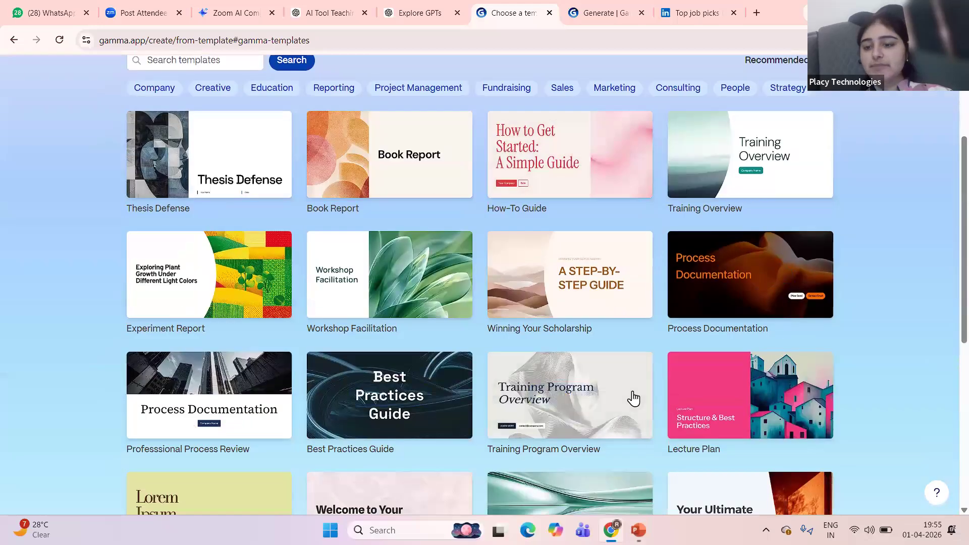
pyautogui.scroll(-7, 634, 399)
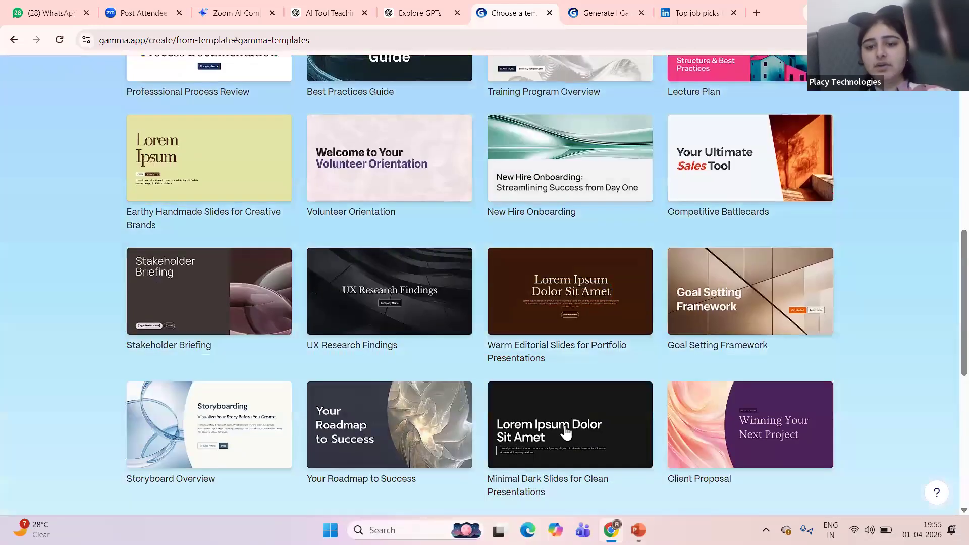
pyautogui.scroll(-6, 703, 404)
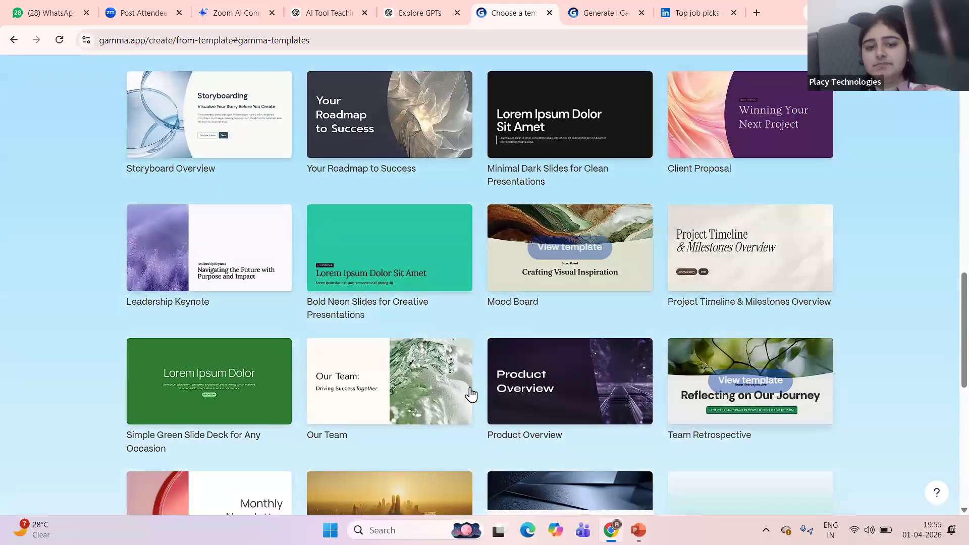
pyautogui.scroll(-3, 471, 394)
pyautogui.scroll(17, 469, 394)
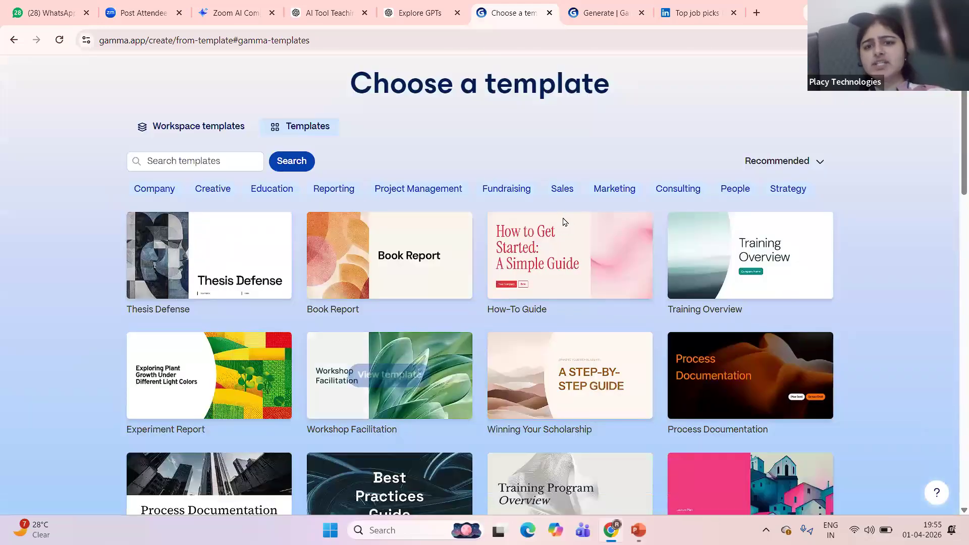
# Preview the slides of the How-To Guide template and close the preview
pyautogui.scroll(-1, 564, 222)
pyautogui.click(568, 207)
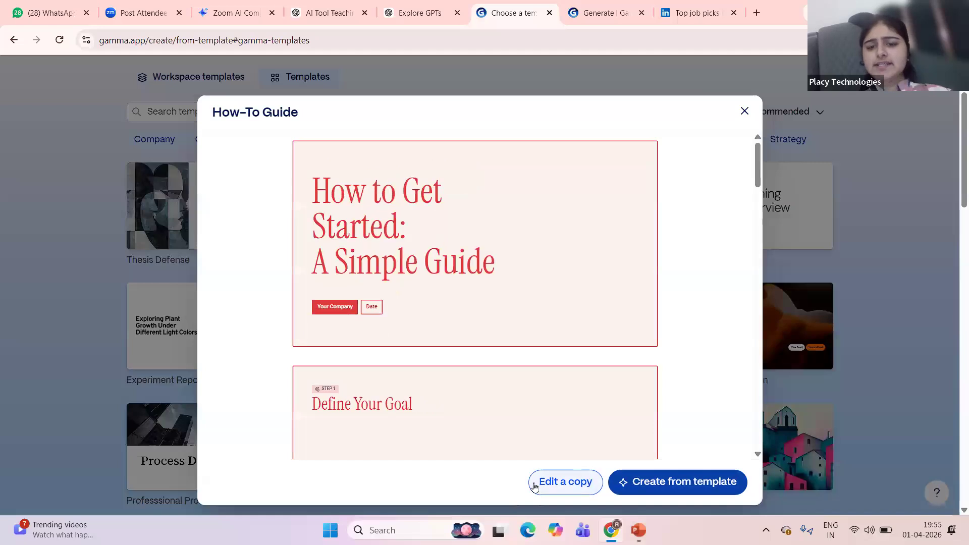
pyautogui.scroll(-12, 606, 392)
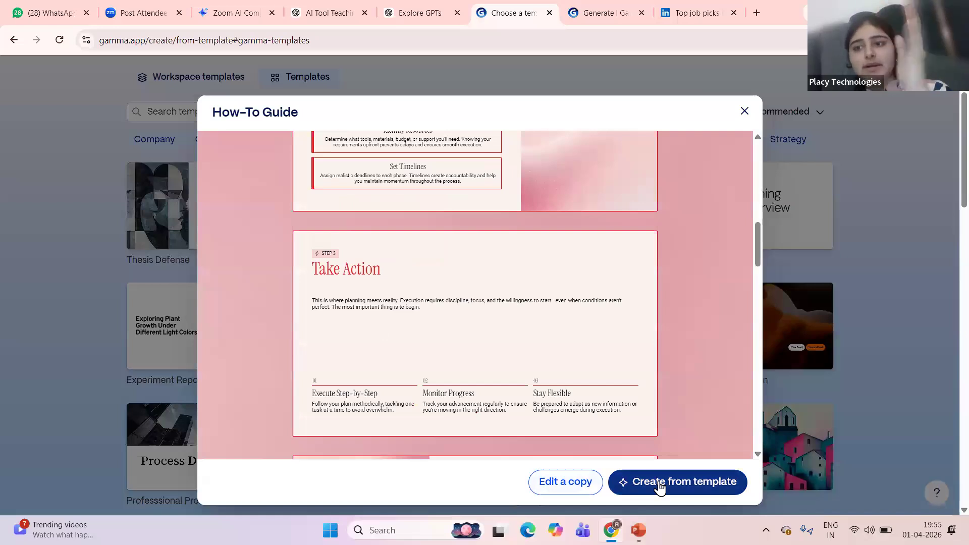
pyautogui.click(745, 111)
pyautogui.scroll(3, 522, 236)
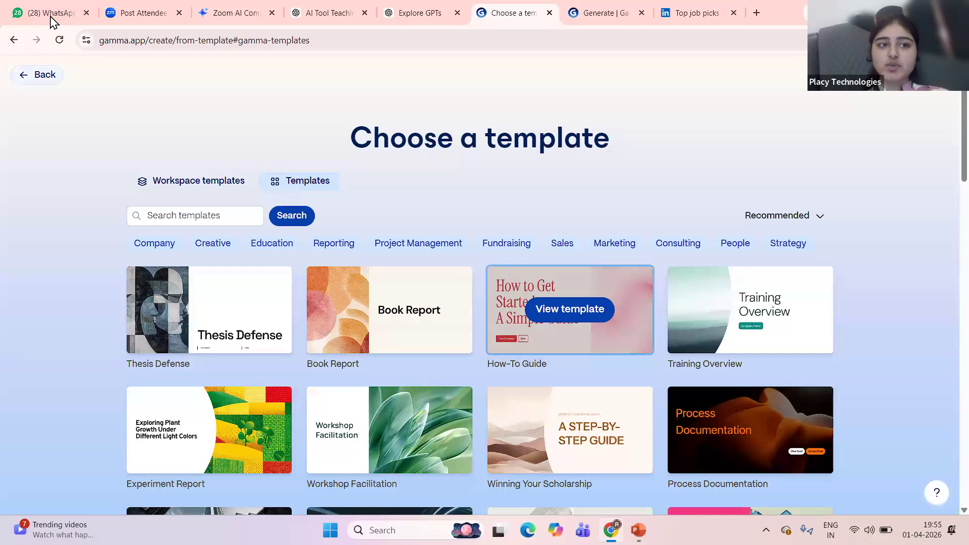
# Return to the Create with AI page and open Import file or URL to examine the file, Drive and URL import options
pyautogui.click(22, 75)
pyautogui.scroll(5, 738, 335)
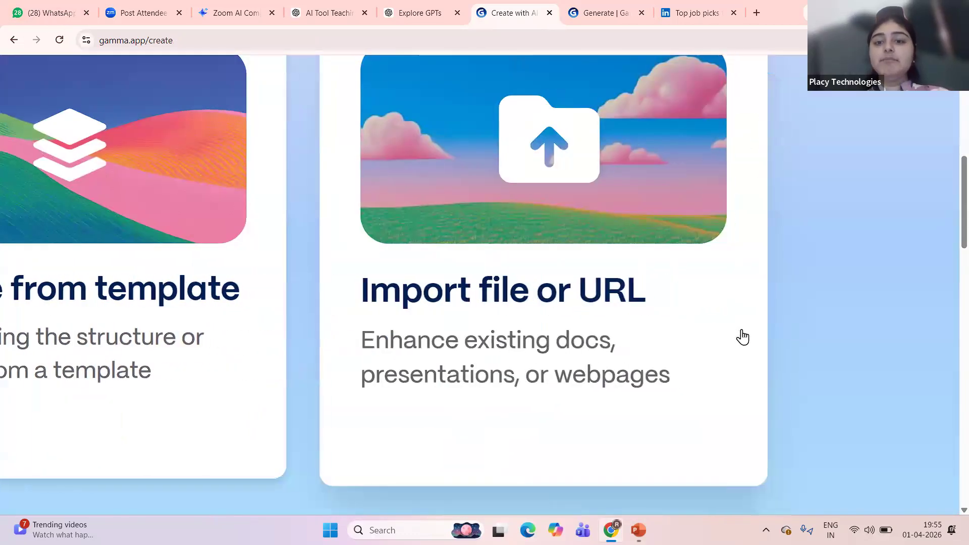
pyautogui.click(740, 335)
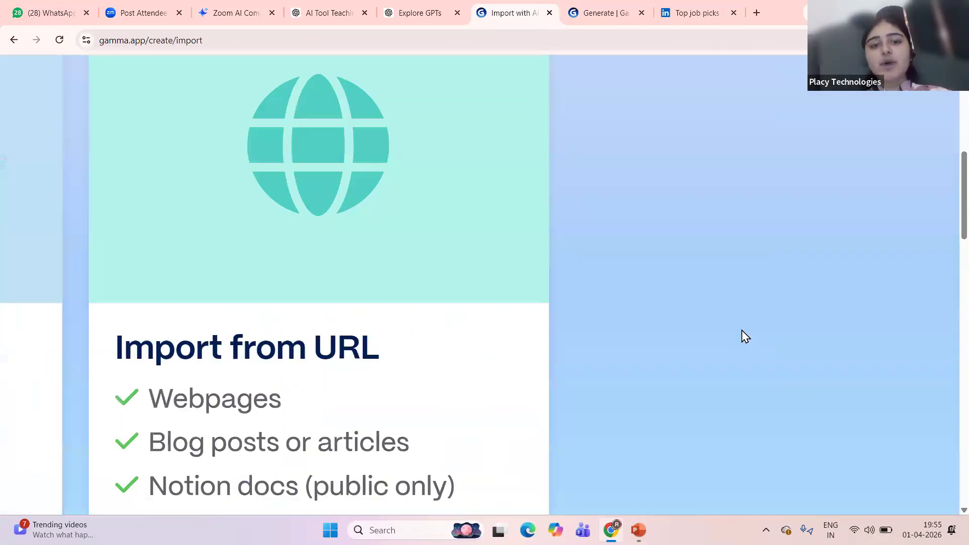
pyautogui.scroll(5, 500, 372)
pyautogui.scroll(-1, 500, 372)
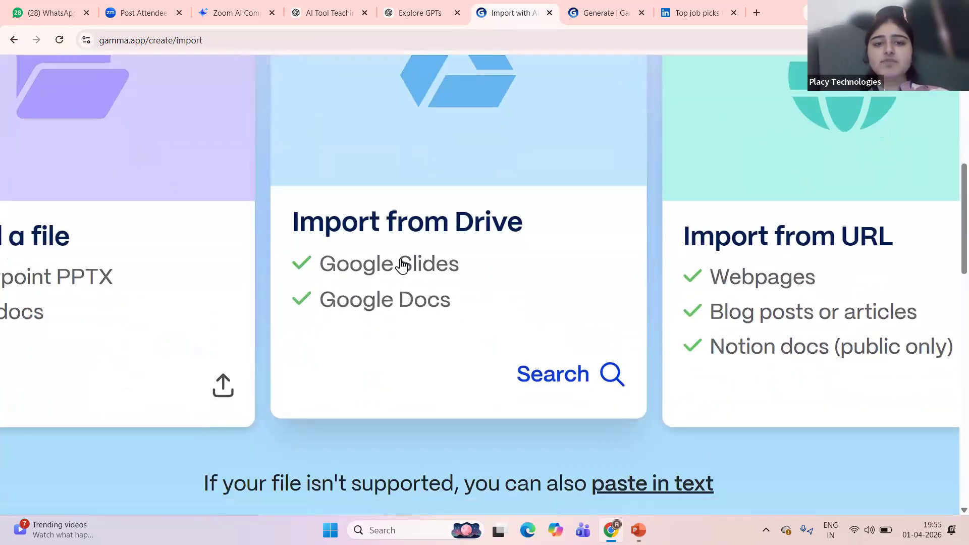
pyautogui.scroll(-5, 471, 320)
pyautogui.scroll(3, 470, 319)
pyautogui.scroll(-4, 470, 320)
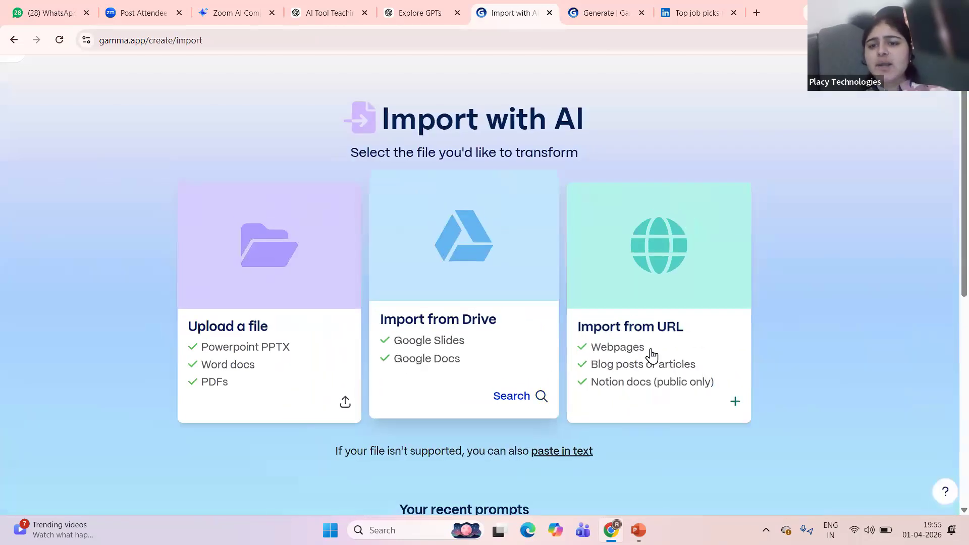
# Import the content of the open Gamma outline page by copying its web address into Import from URL
pyautogui.scroll(5, 652, 356)
pyautogui.scroll(-5, 652, 356)
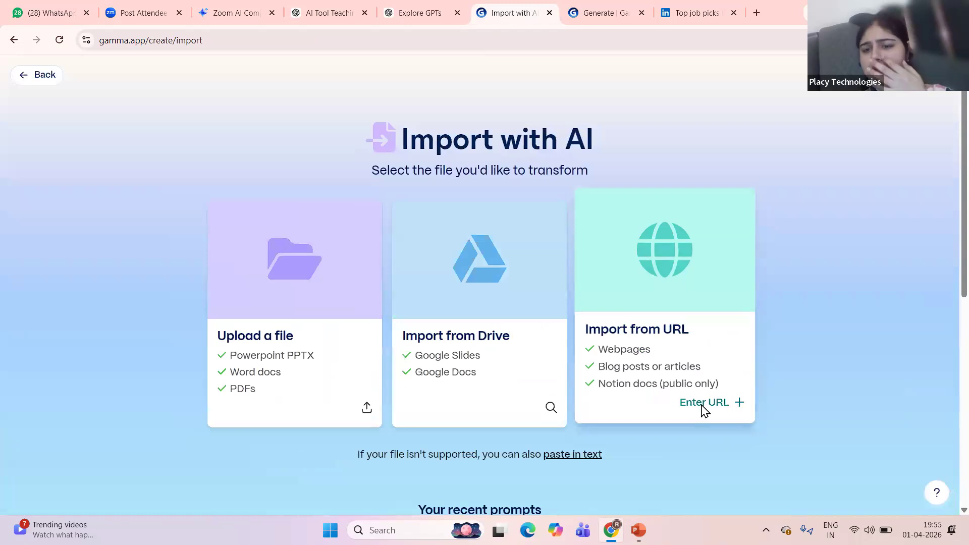
pyautogui.click(702, 409)
pyautogui.click(506, 188)
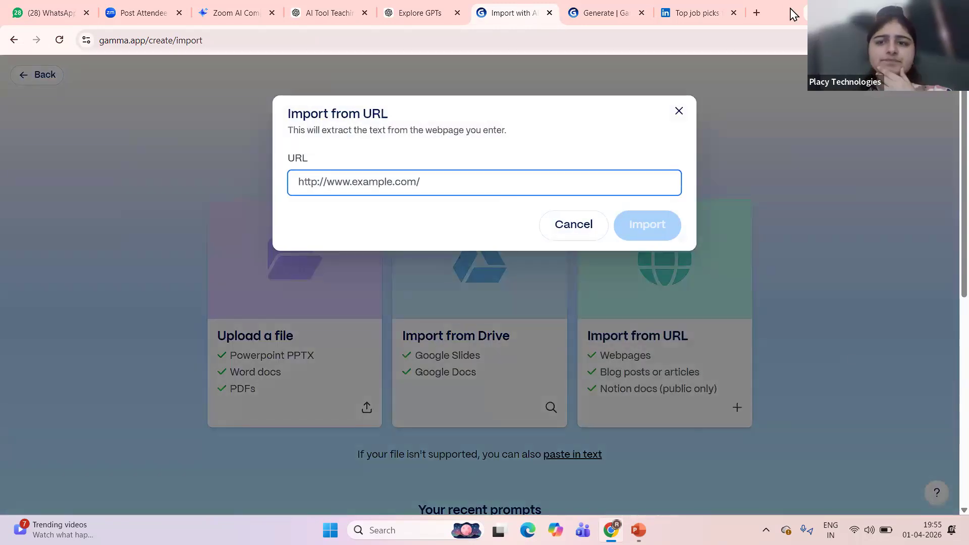
pyautogui.click(616, 14)
pyautogui.click(606, 45)
pyautogui.hotkey('ctrl', 'c')
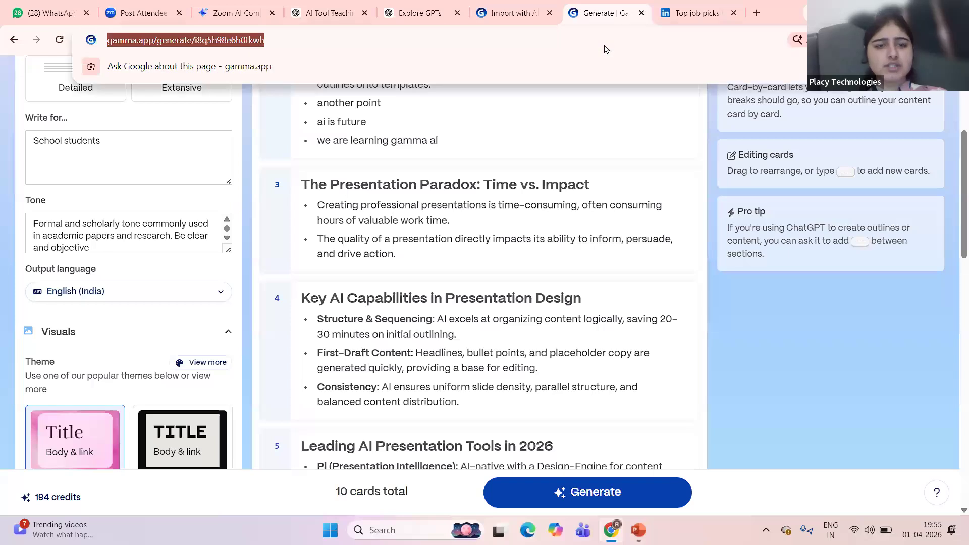
pyautogui.click(510, 13)
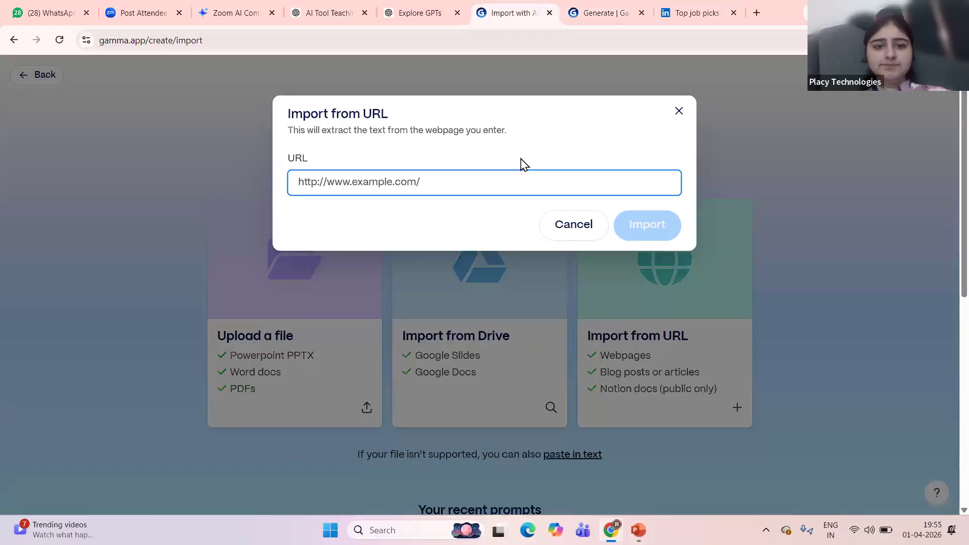
pyautogui.hotkey('ctrl', 'v')
pyautogui.click(661, 225)
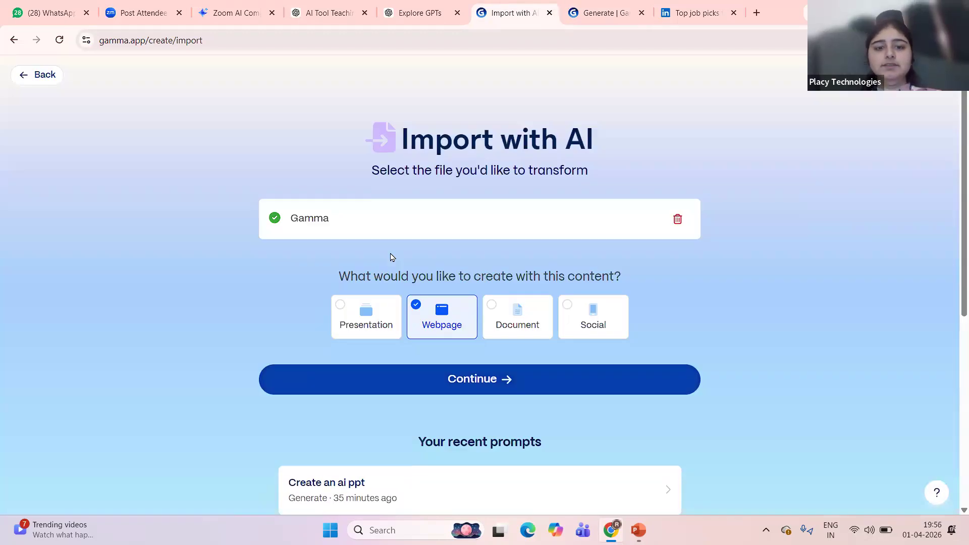
# Return to Create with AI, reopen Import file or URL, and remove the imported Gamma webpage
pyautogui.scroll(5, 392, 255)
pyautogui.scroll(-3, 317, 229)
pyautogui.scroll(-3, 317, 229)
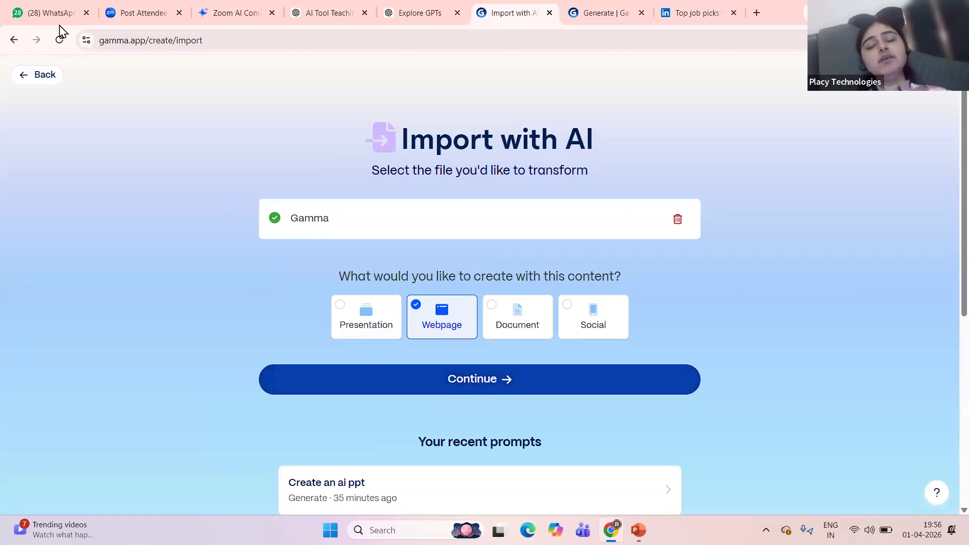
pyautogui.click(39, 77)
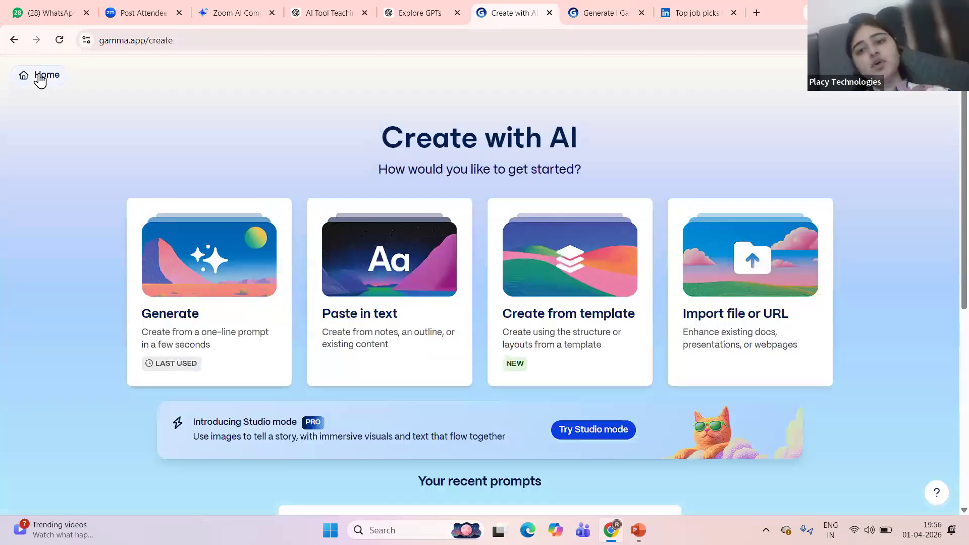
pyautogui.click(777, 311)
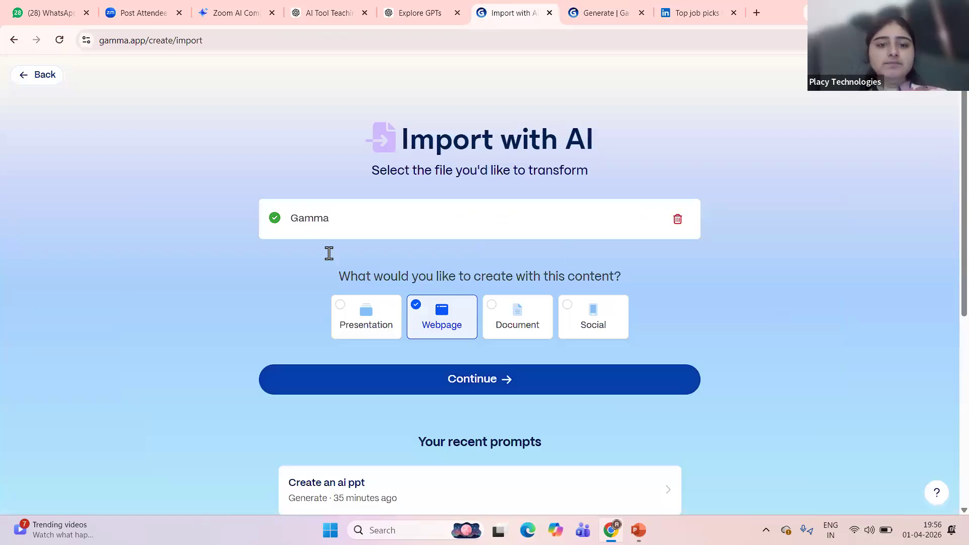
pyautogui.click(677, 219)
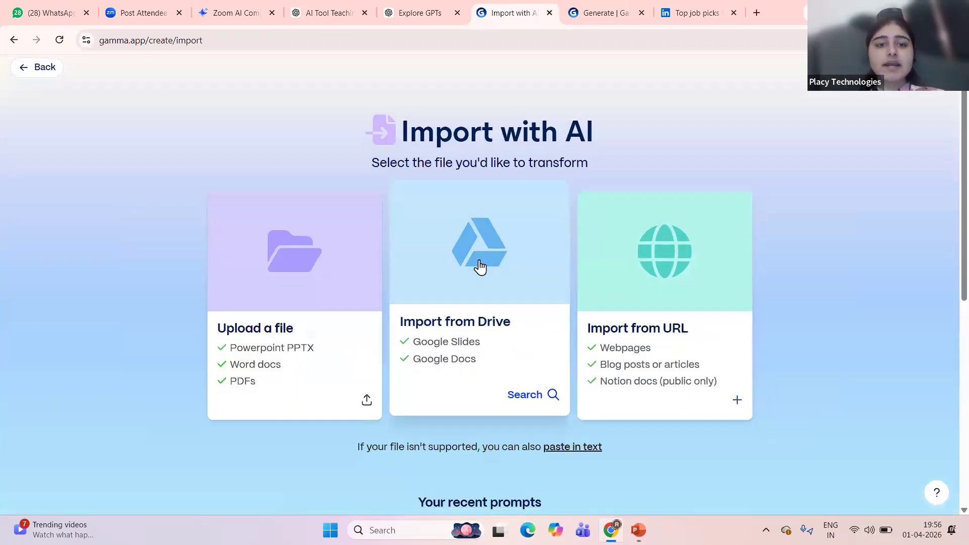
# Upload the MachineLEarning PDF from the Downloads folder as the file to transform
pyautogui.scroll(-1, 296, 351)
pyautogui.keyDown('ctrl'); pyautogui.scroll(5, 363, 389); pyautogui.keyUp('ctrl')
pyautogui.click(363, 389)
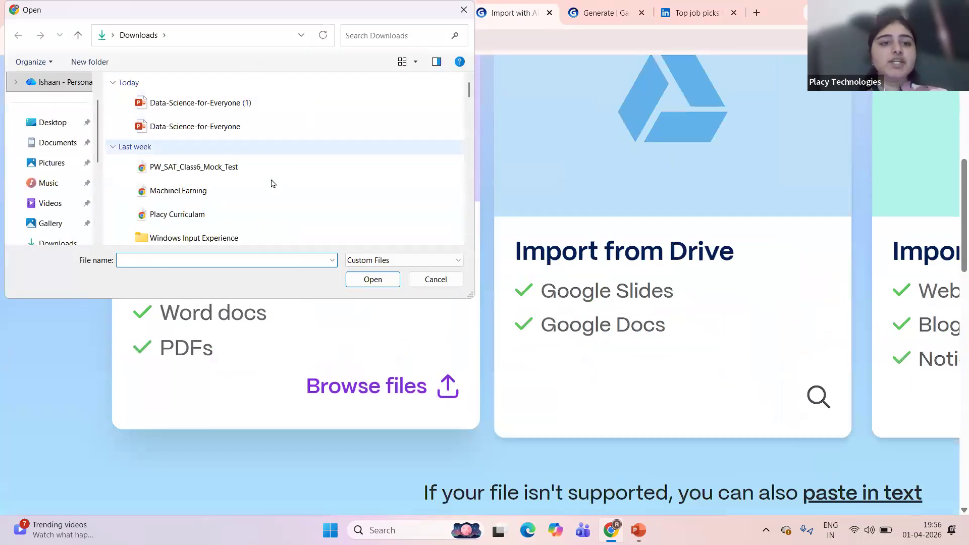
pyautogui.doubleClick(270, 190)
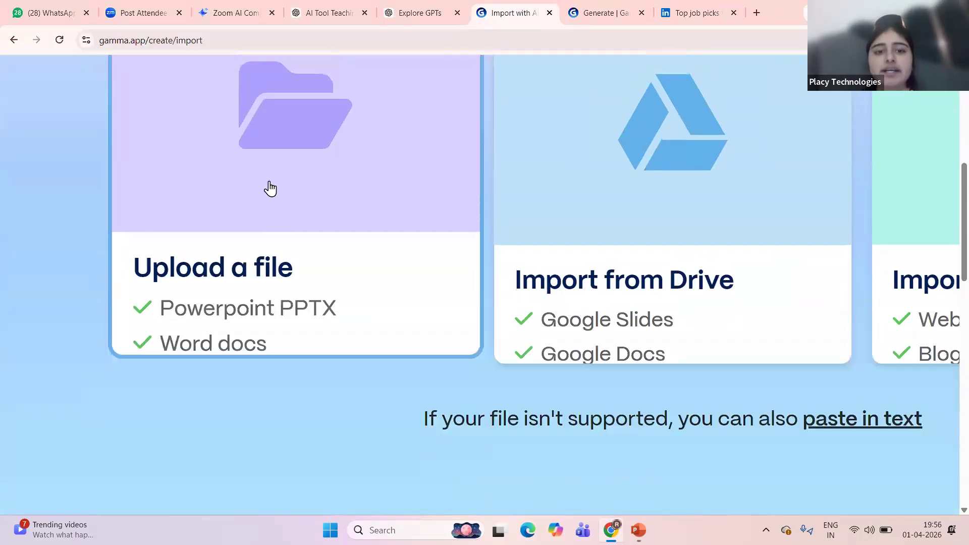
pyautogui.keyDown('ctrl'); pyautogui.scroll(-5, 484, 233); pyautogui.keyUp('ctrl')
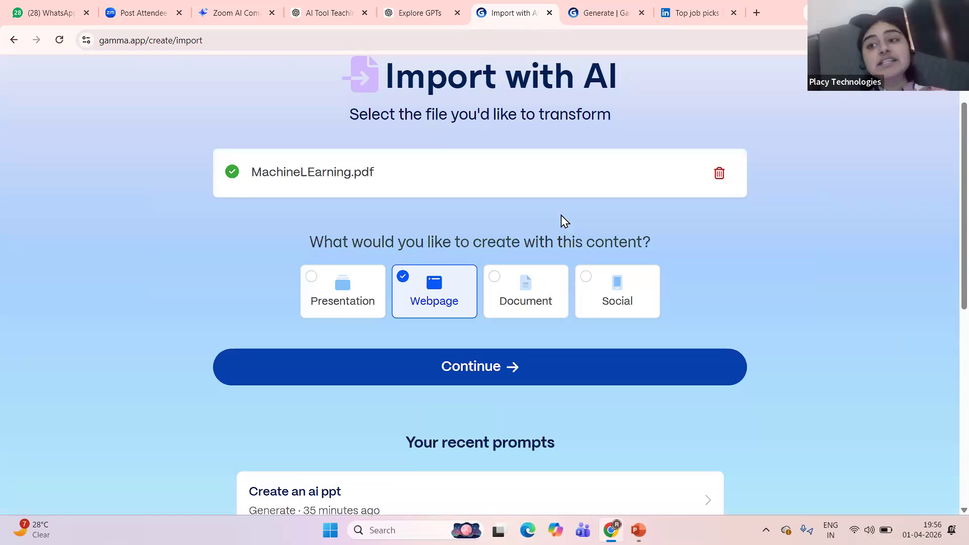
# Choose Presentation as the format to create from the uploaded MachineLEarning.pdf and look over the other output options
pyautogui.scroll(3, 455, 299)
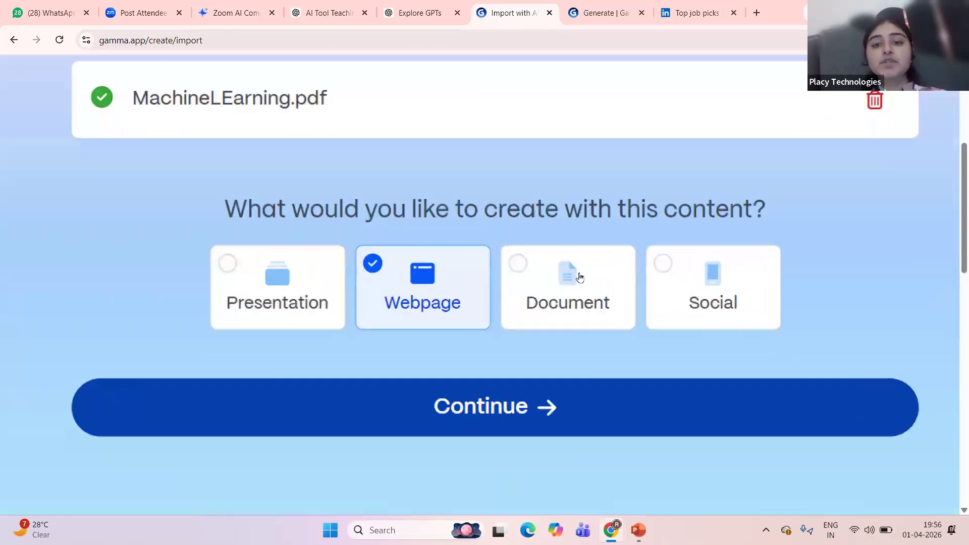
pyautogui.click(232, 320)
pyautogui.scroll(-2, 231, 319)
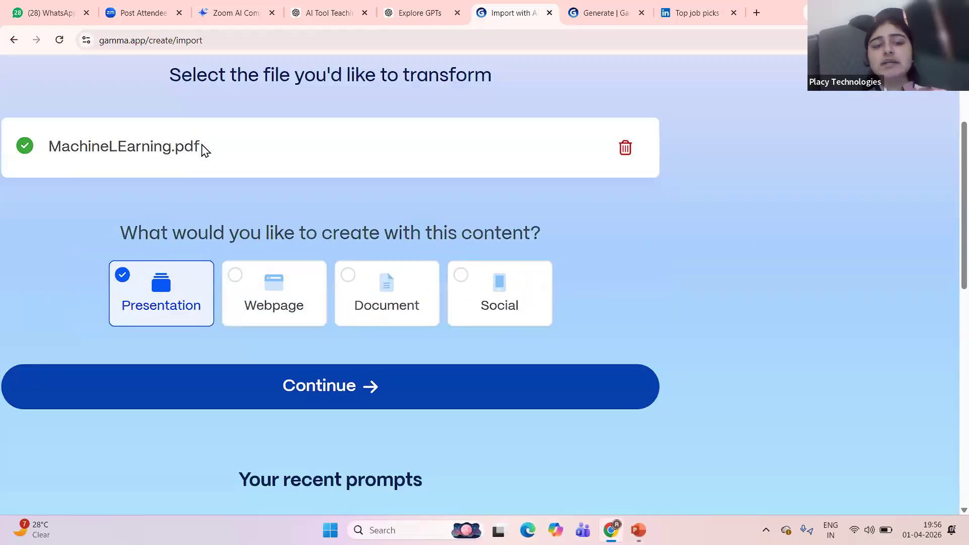
pyautogui.scroll(4, 202, 145)
pyautogui.moveTo(282, 154); pyautogui.dragTo(401, 168)
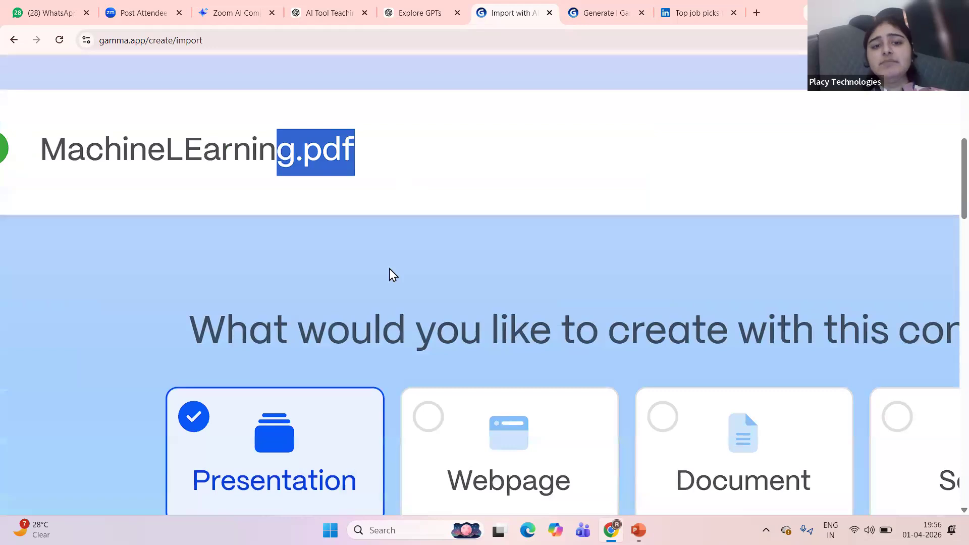
pyautogui.scroll(-3, 391, 270)
pyautogui.hscroll(5, 319, 348)
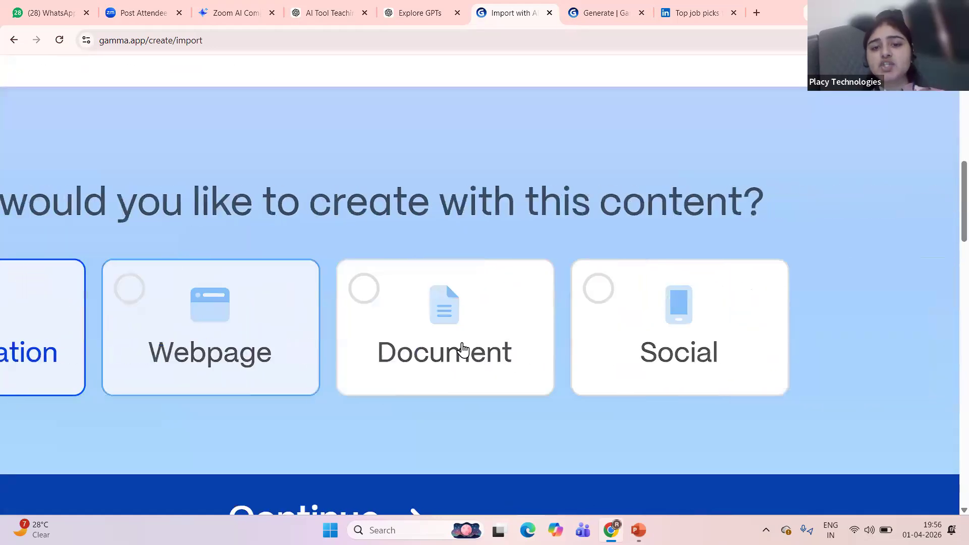
pyautogui.scroll(-4, 664, 335)
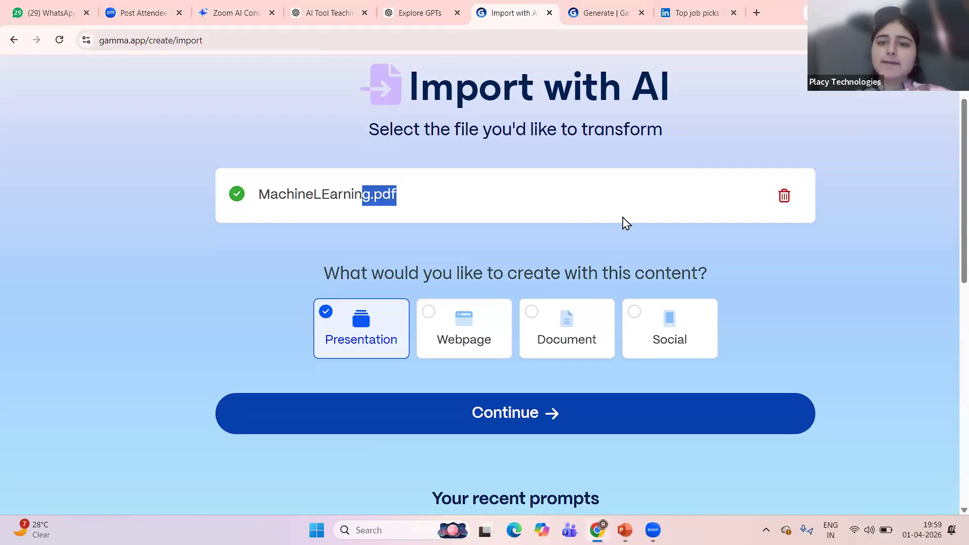
pyautogui.scroll(2, 623, 213)
pyautogui.scroll(-3, 623, 212)
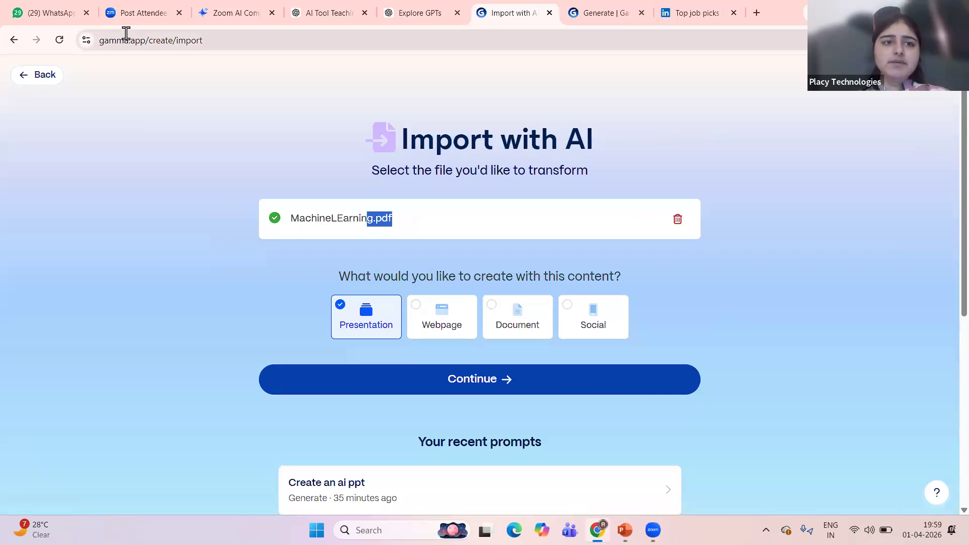
# Look over the job picks on the open LinkedIn page and return to Gamma's Import with AI page
pyautogui.click(166, 42)
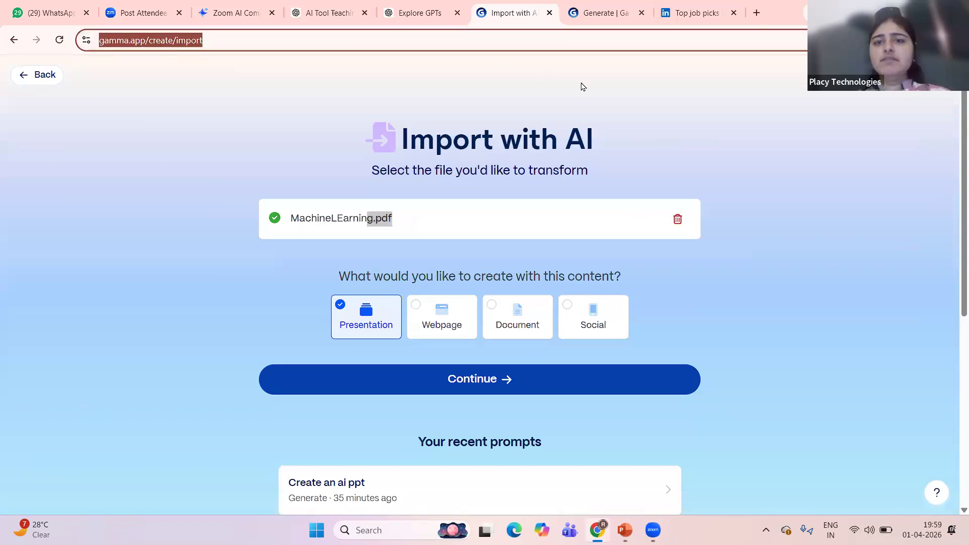
pyautogui.click(693, 12)
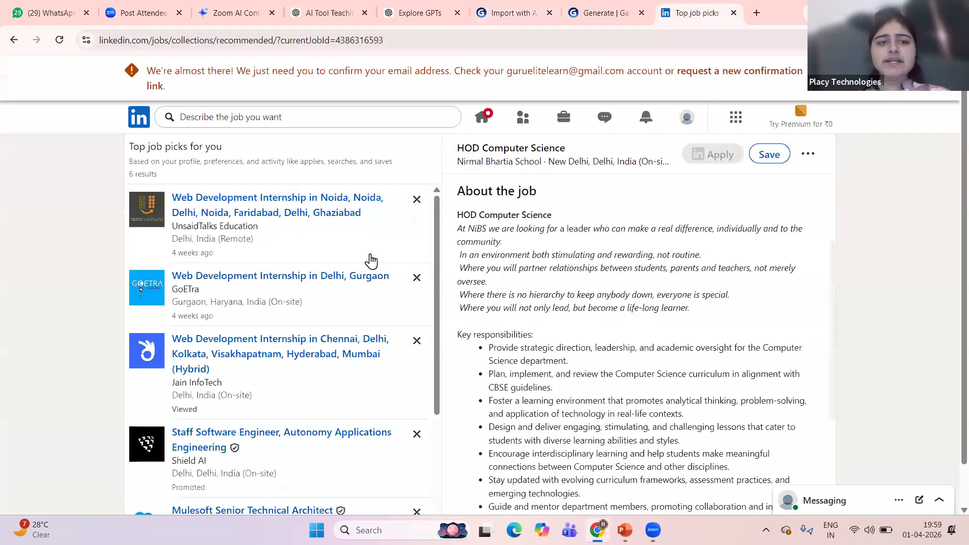
pyautogui.scroll(-4, 371, 262)
pyautogui.scroll(5, 371, 262)
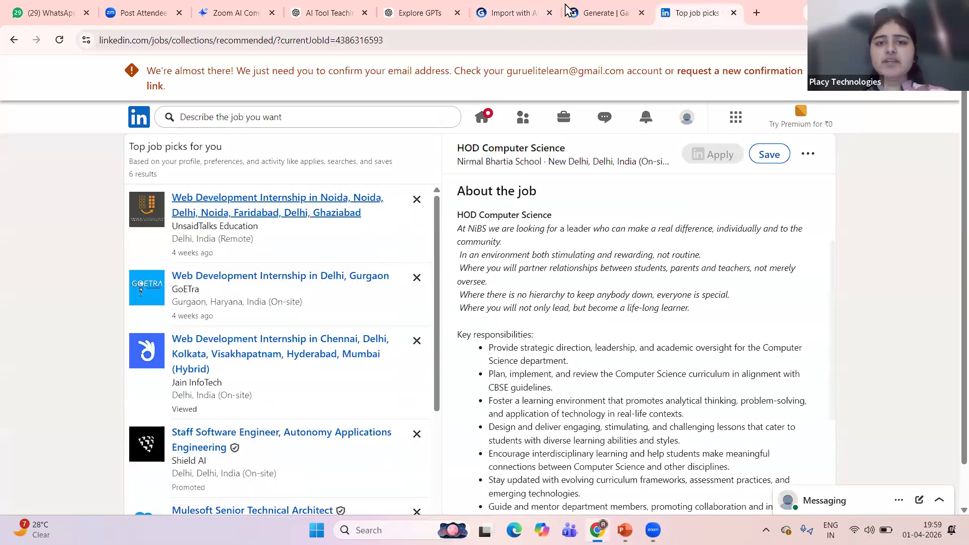
pyautogui.click(515, 13)
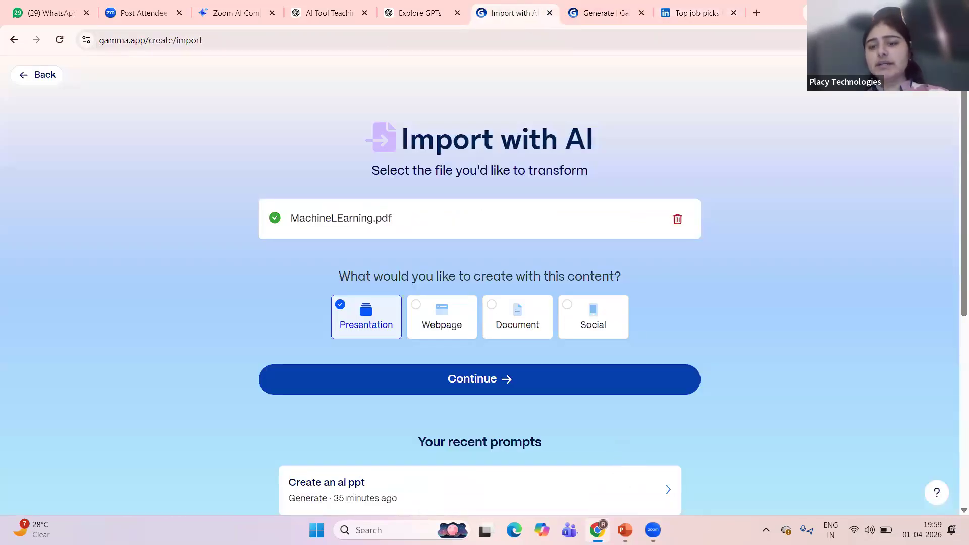
pyautogui.click(680, 459)
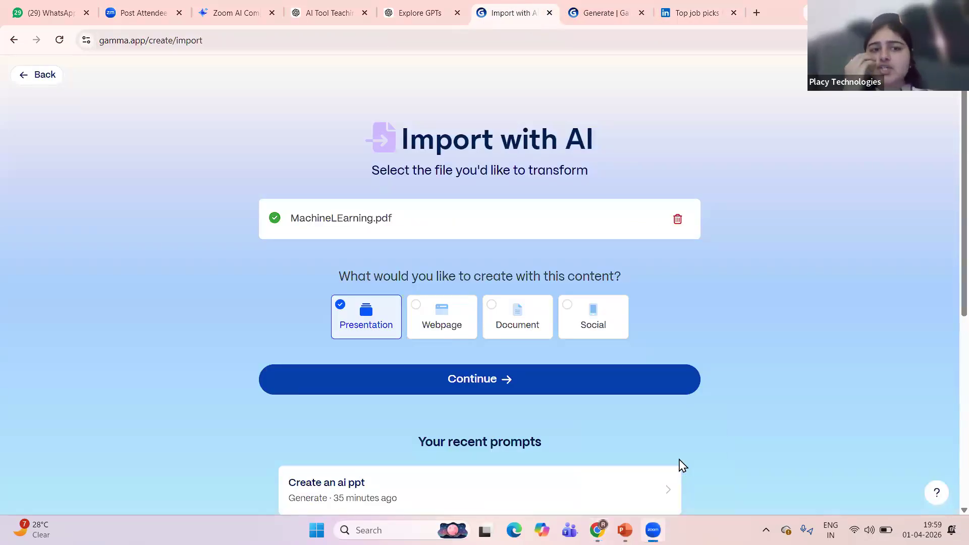